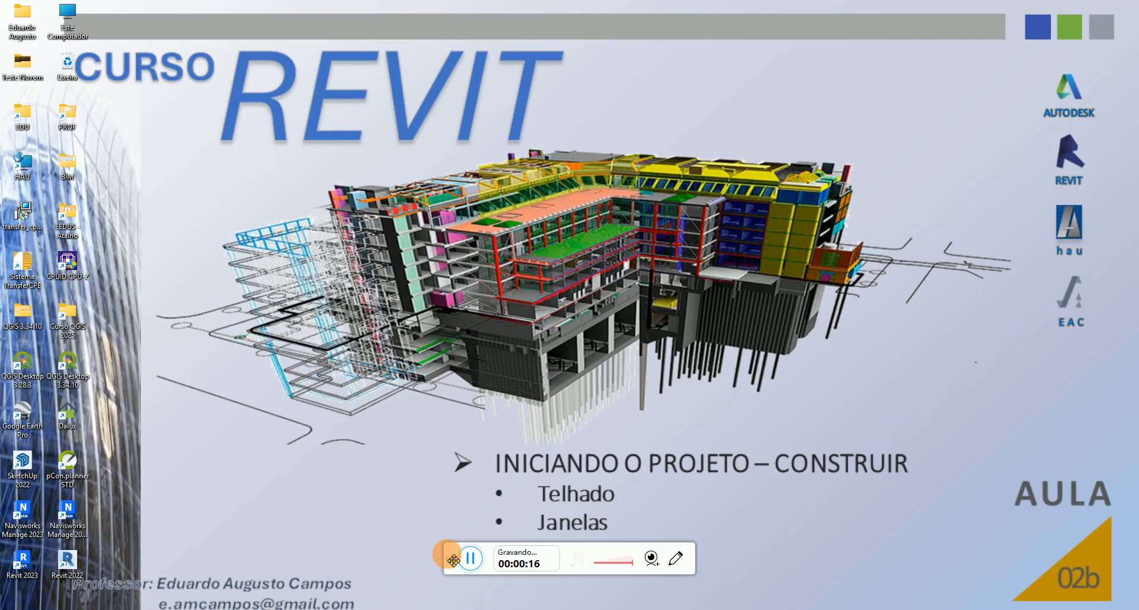
pyautogui.moveTo(450, 566); pyautogui.dragTo(100, 609)
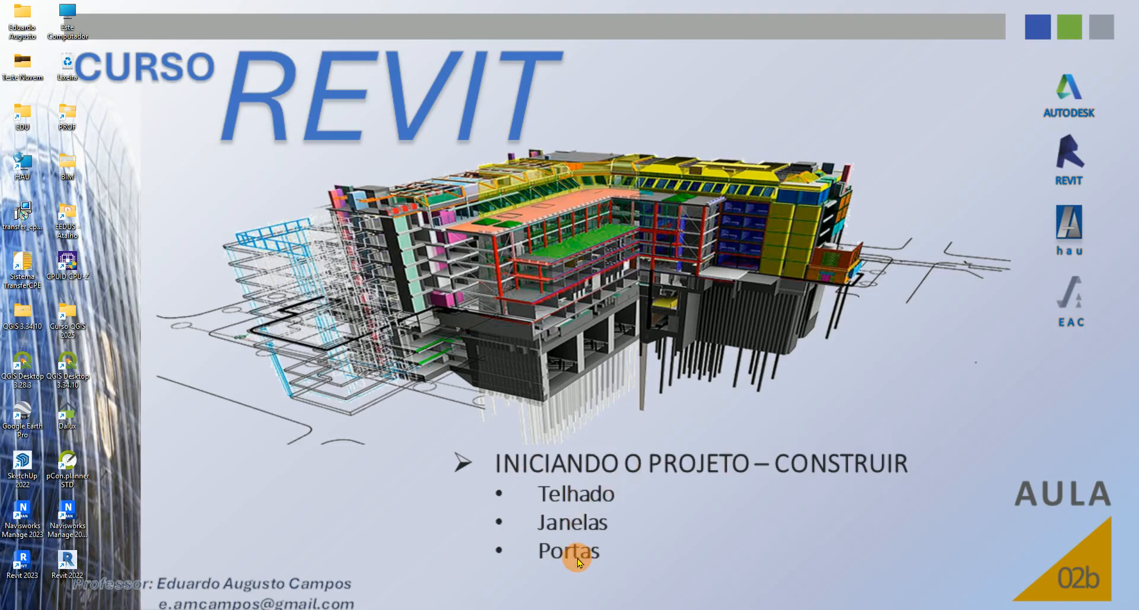
# Switch to Revit and close the CursoRevit_HM5538 floor plan window, saving that project
pyautogui.moveTo(816, 602)
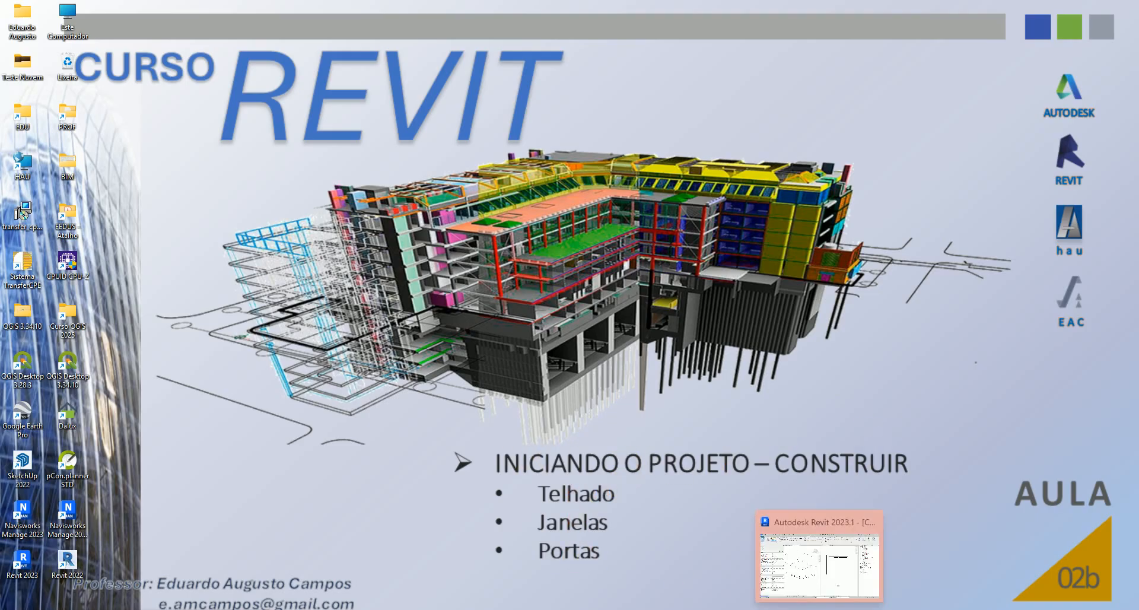
pyautogui.click(816, 582)
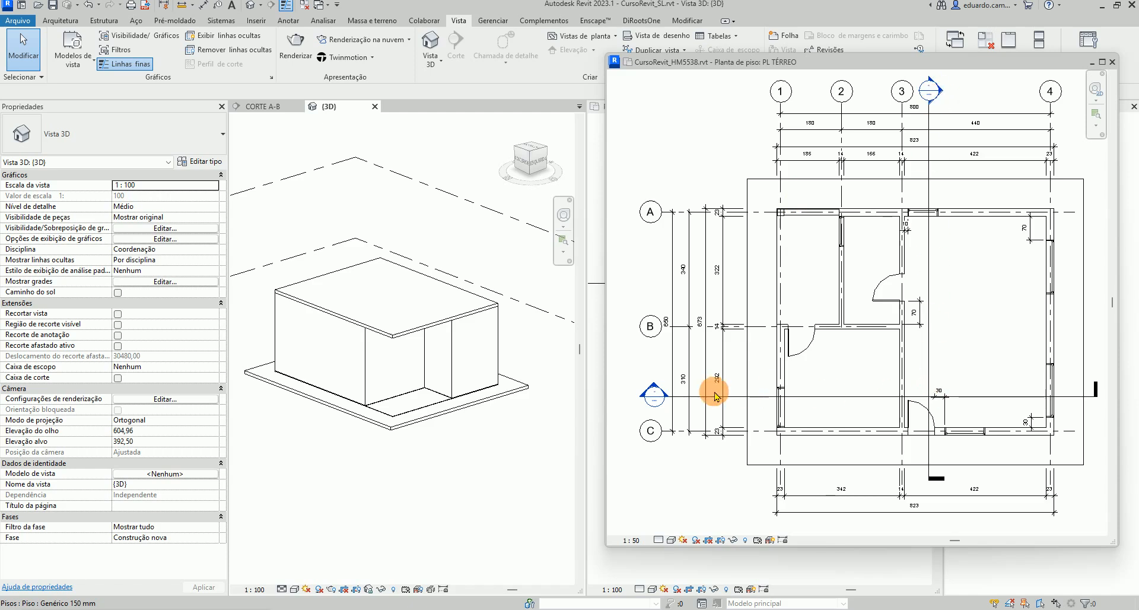
pyautogui.click(1090, 64)
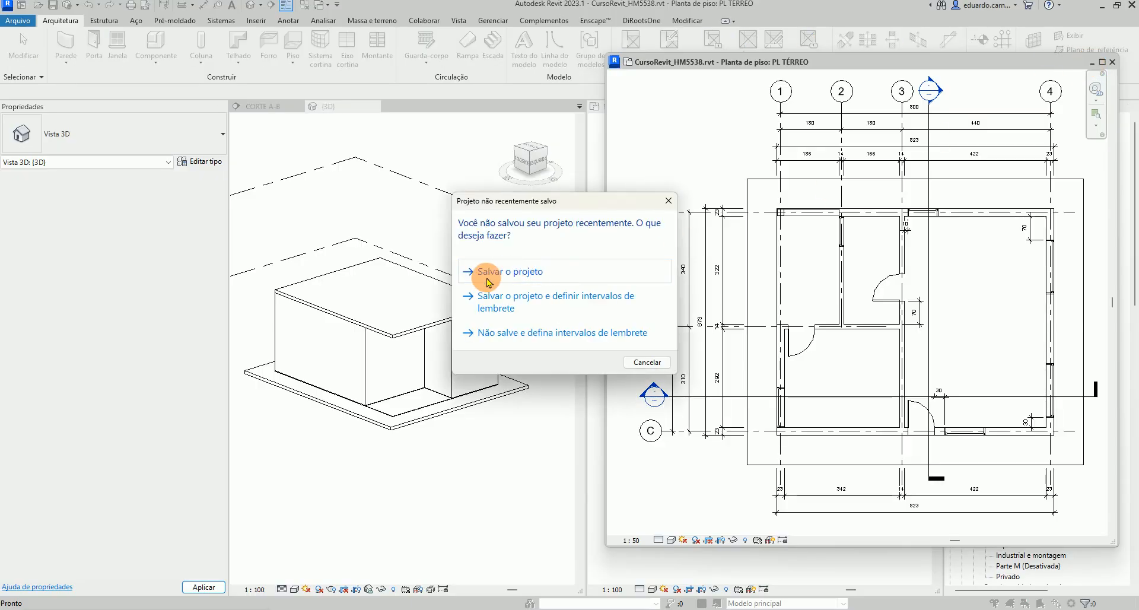
pyautogui.click(496, 277)
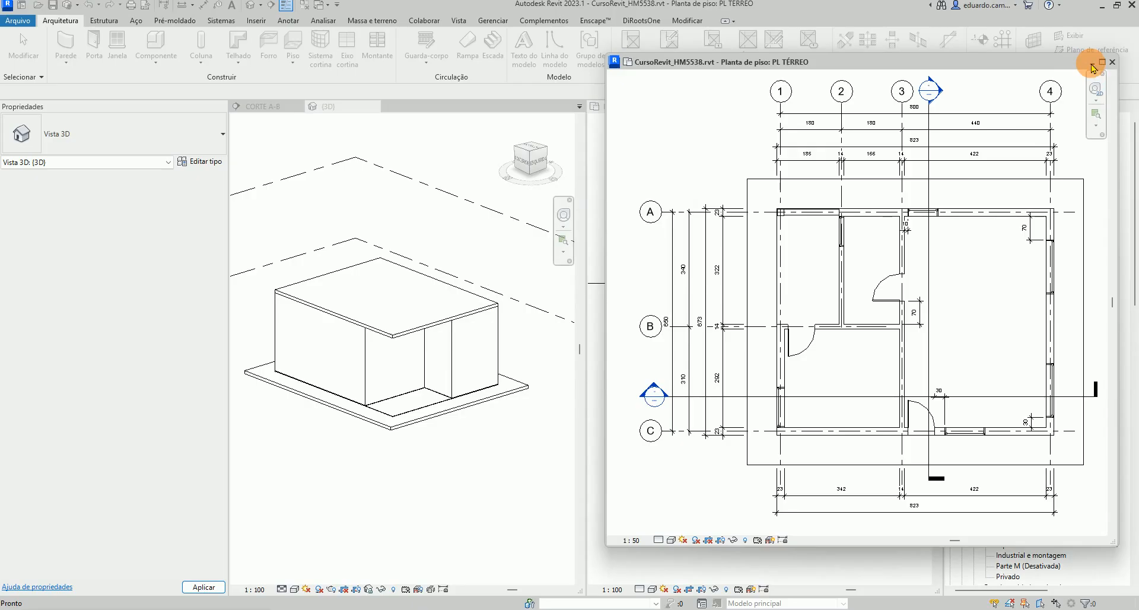
# Close the remaining CursoRevit_HM5538 views and save the CursoRevit_SL project when asked
pyautogui.click(1095, 64)
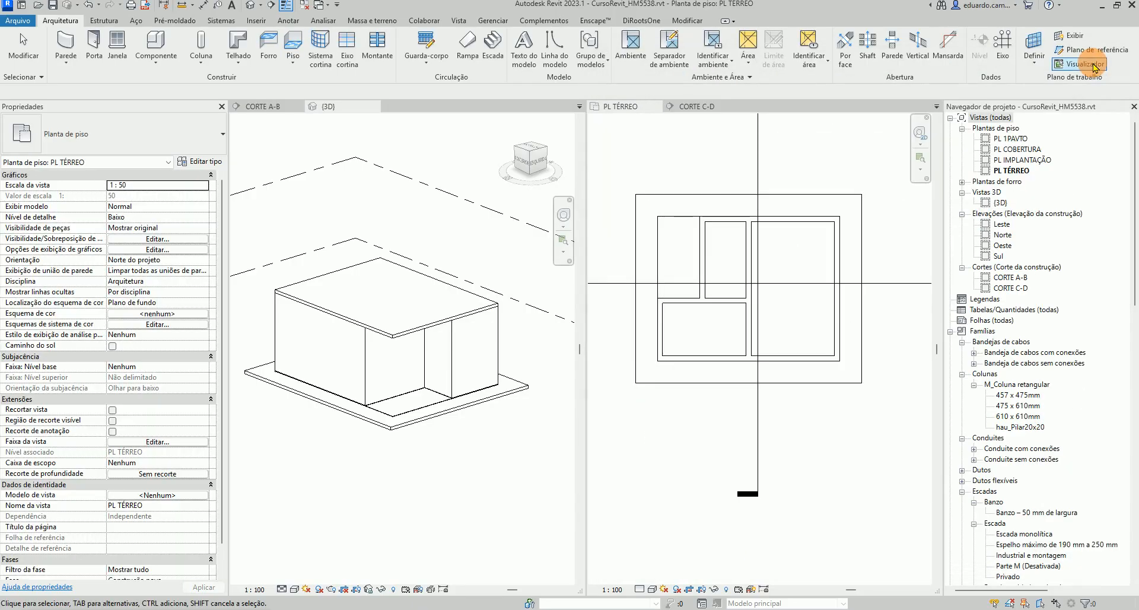
pyautogui.scroll(-2, 744, 288)
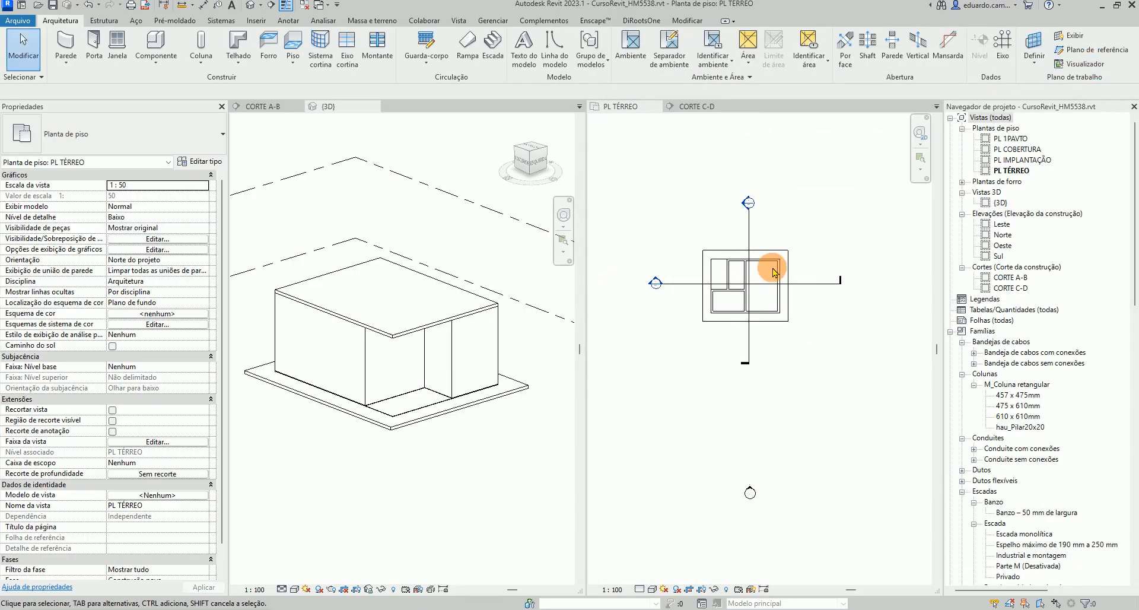
pyautogui.click(771, 268)
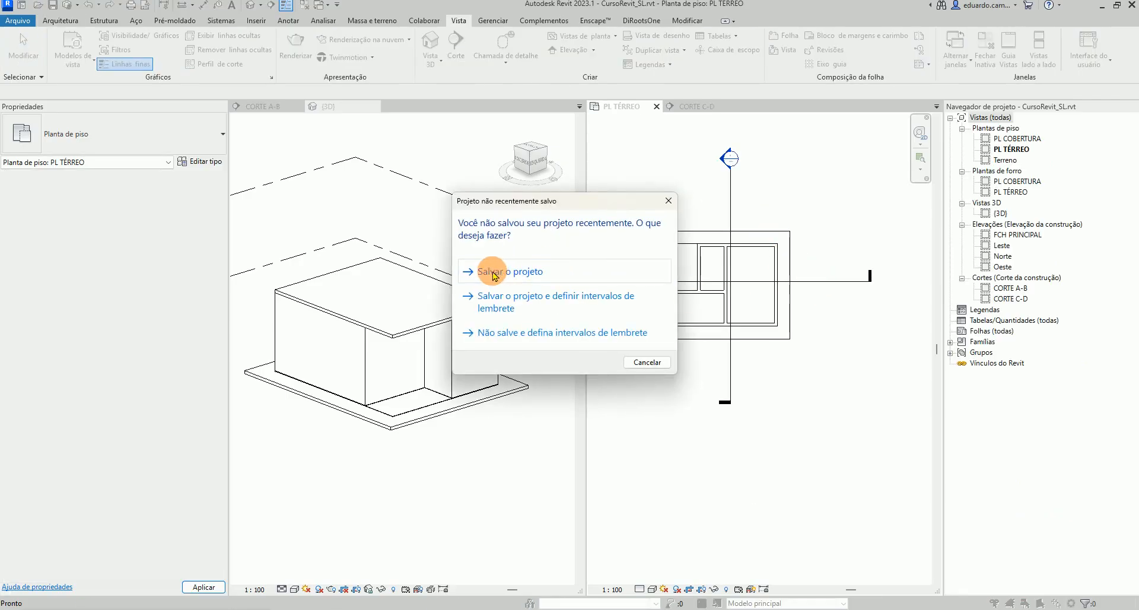
pyautogui.click(492, 274)
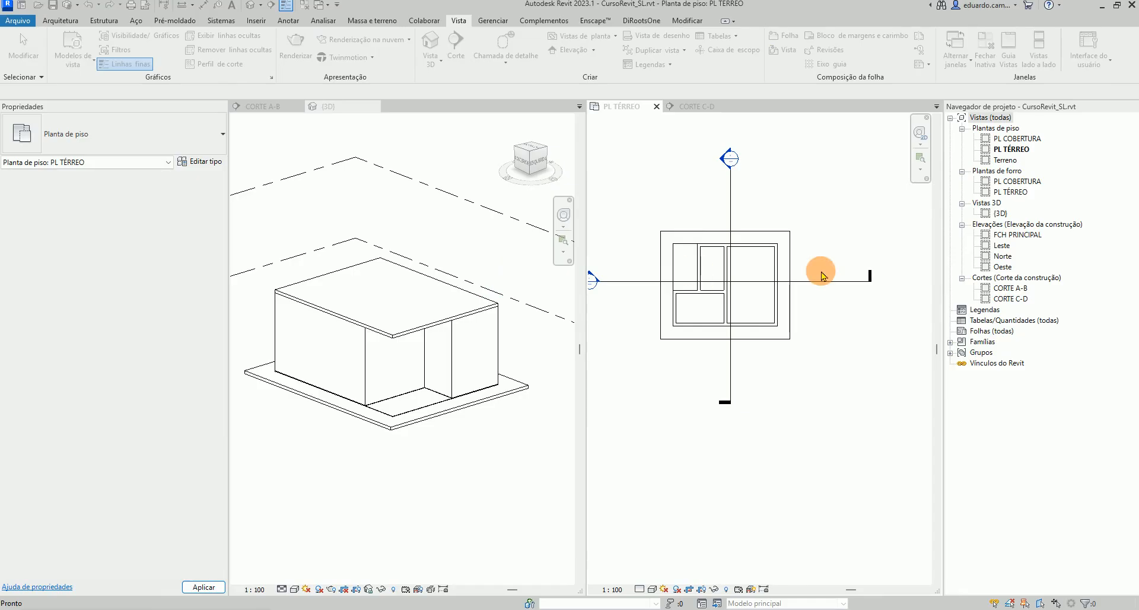
# Examine the floors and walls of the ground floor plan by selecting them one by one
pyautogui.moveTo(806, 306); pyautogui.dragTo(842, 314, button='middle')
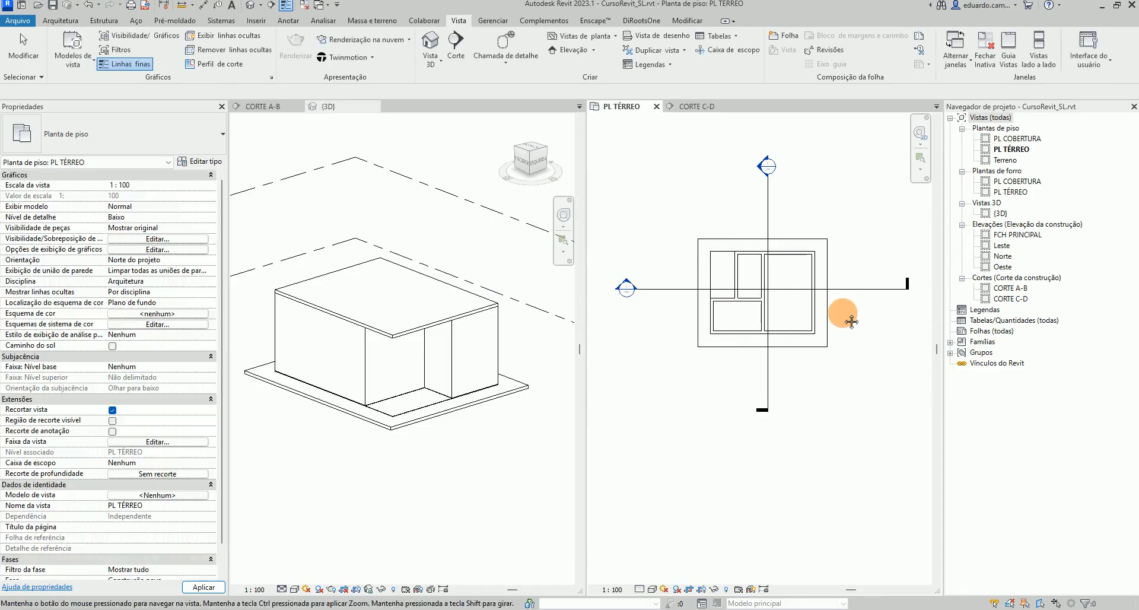
pyautogui.scroll(1, 835, 289)
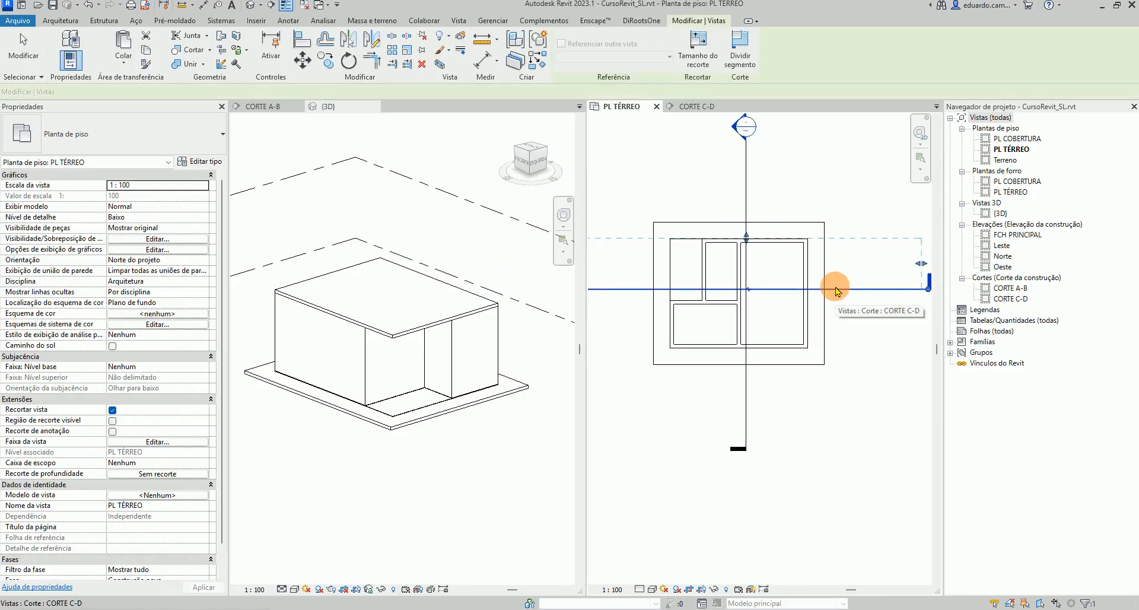
pyautogui.click(904, 290)
pyautogui.click(732, 274)
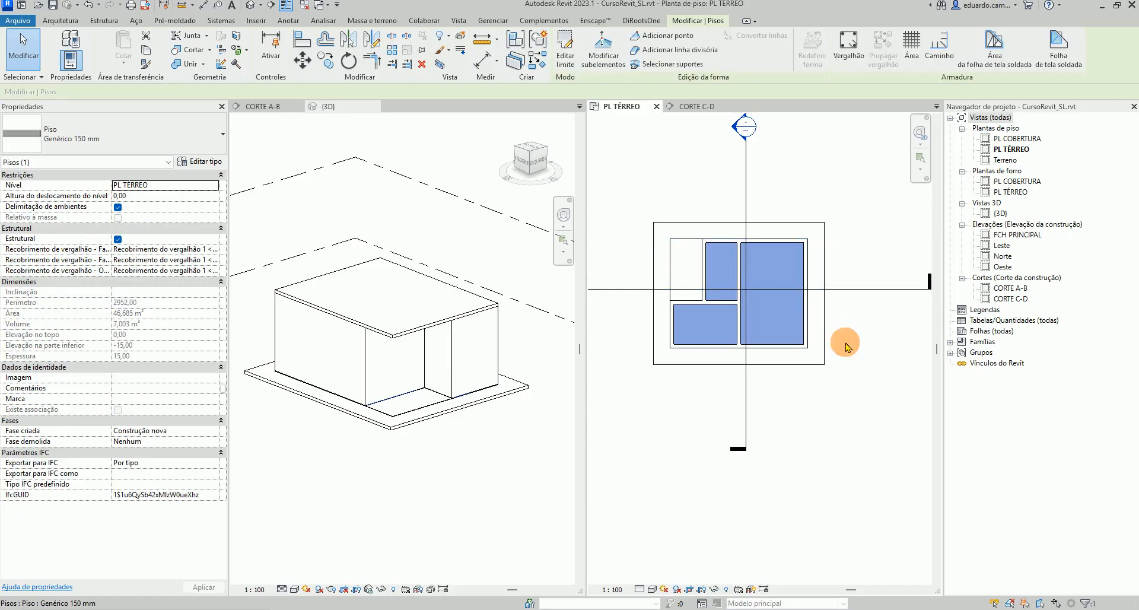
pyautogui.click(861, 390)
pyautogui.click(739, 267)
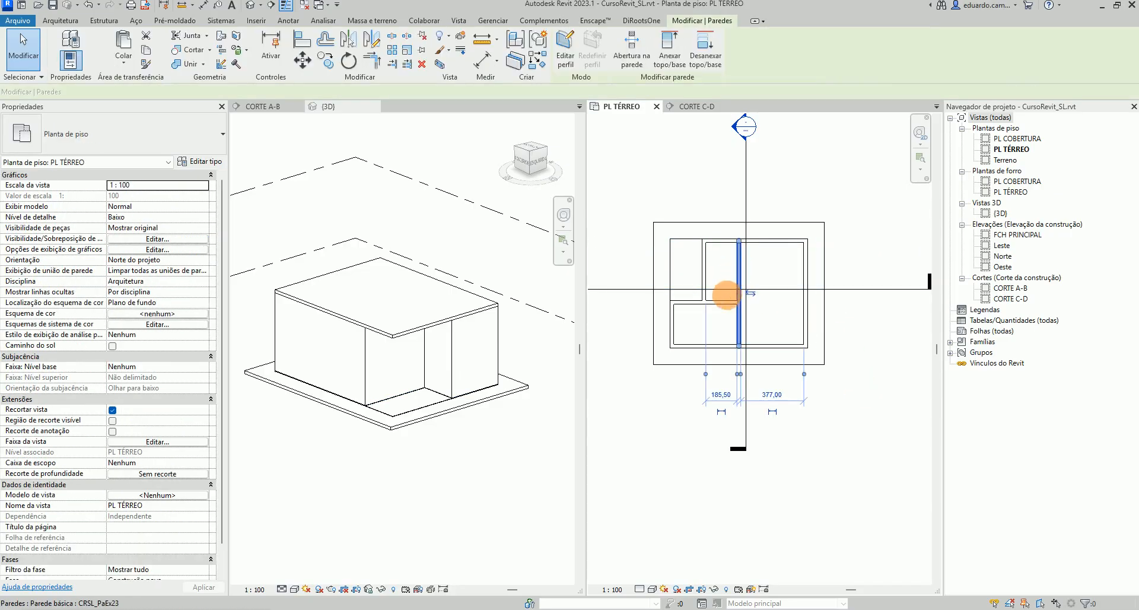
pyautogui.click(719, 306)
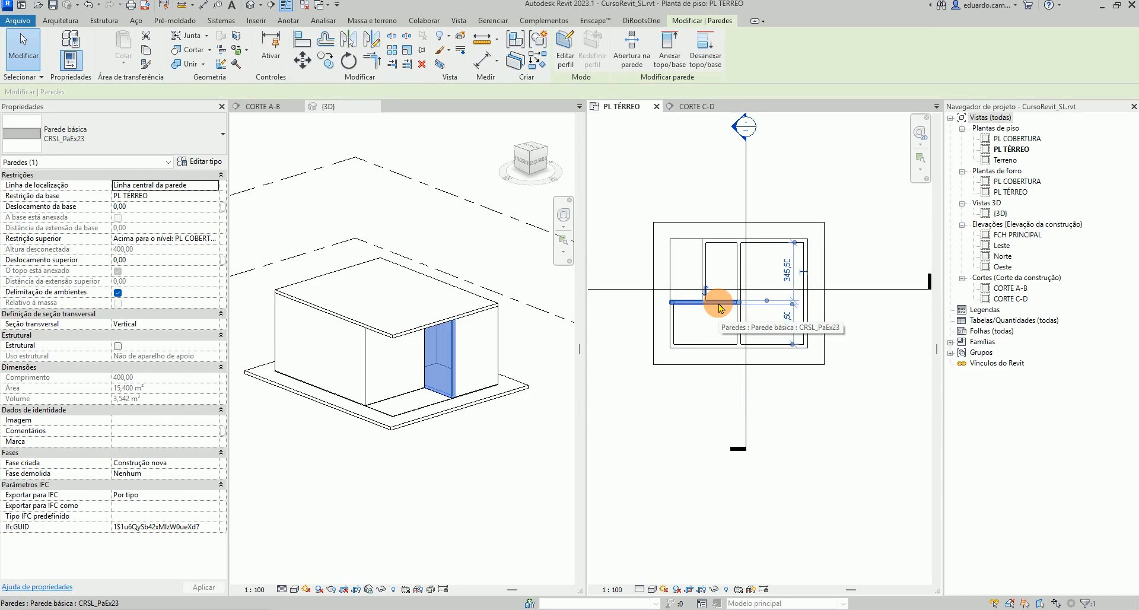
pyautogui.keyDown('ctrl'); pyautogui.click(740, 278); pyautogui.keyUp('ctrl')
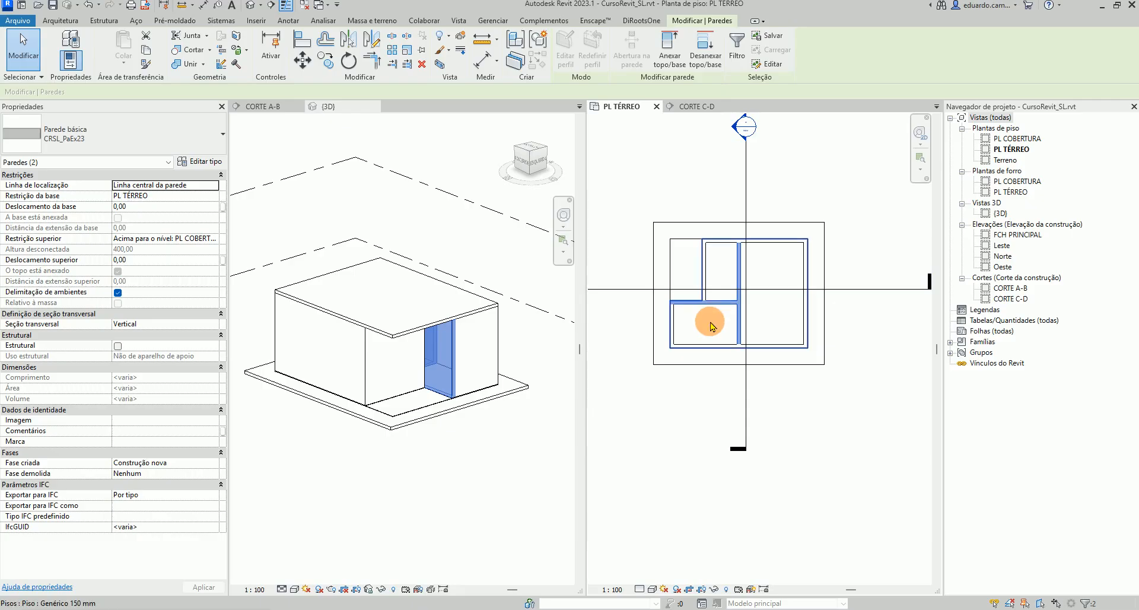
pyautogui.click(857, 425)
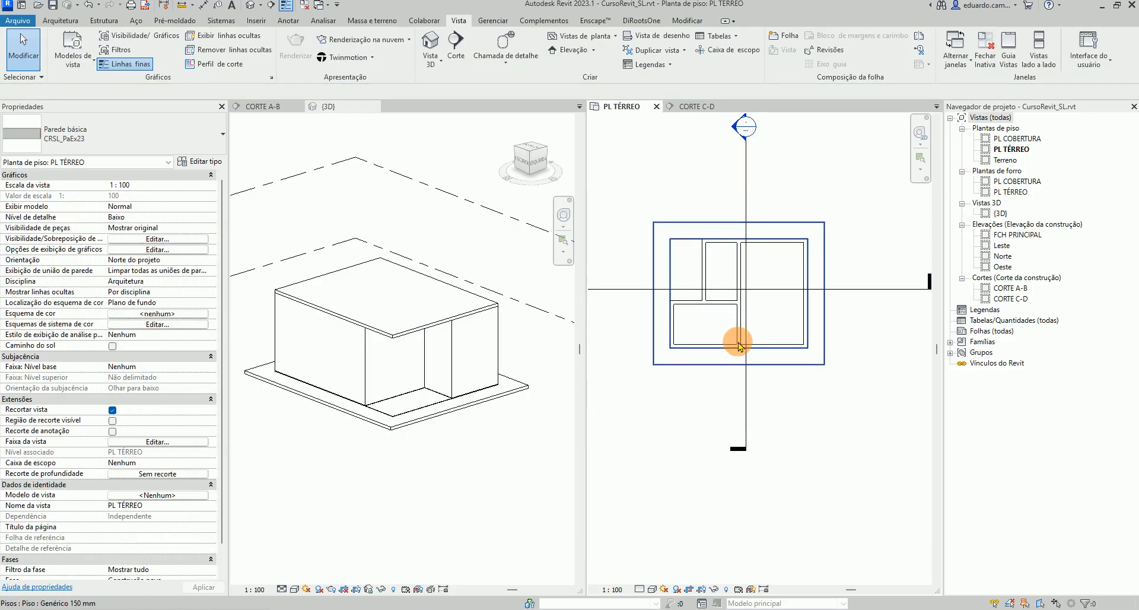
pyautogui.click(724, 303)
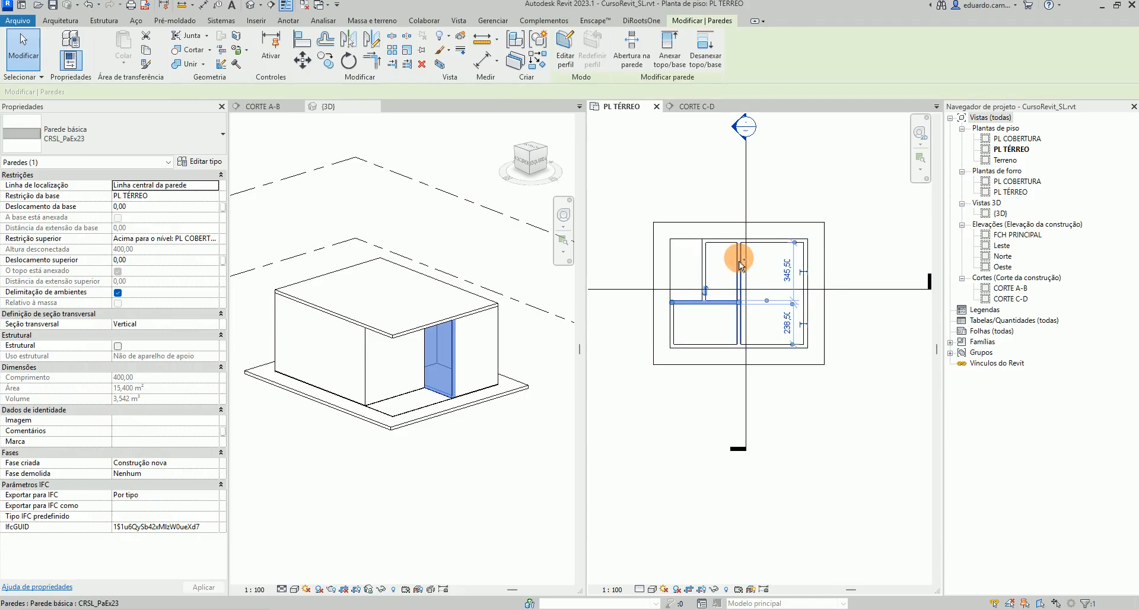
# Select the three interior walls in the PL TÉRREO floor plan
pyautogui.keyDown('ctrl'); pyautogui.click(740, 264); pyautogui.keyUp('ctrl')
pyautogui.keyDown('ctrl'); pyautogui.click(690, 264); pyautogui.keyUp('ctrl')
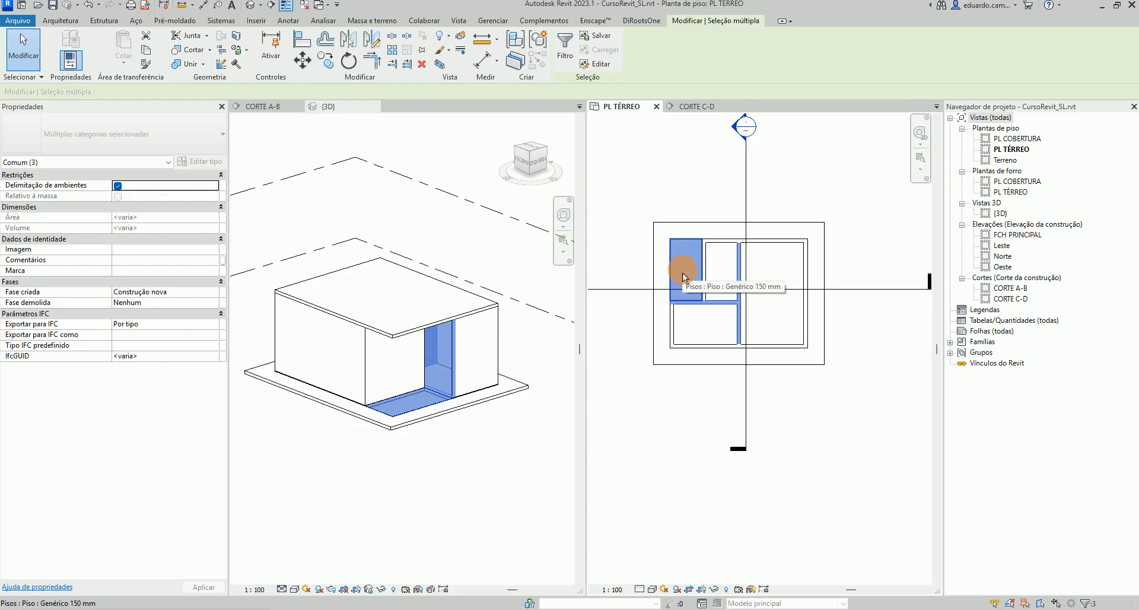
pyautogui.click(803, 422)
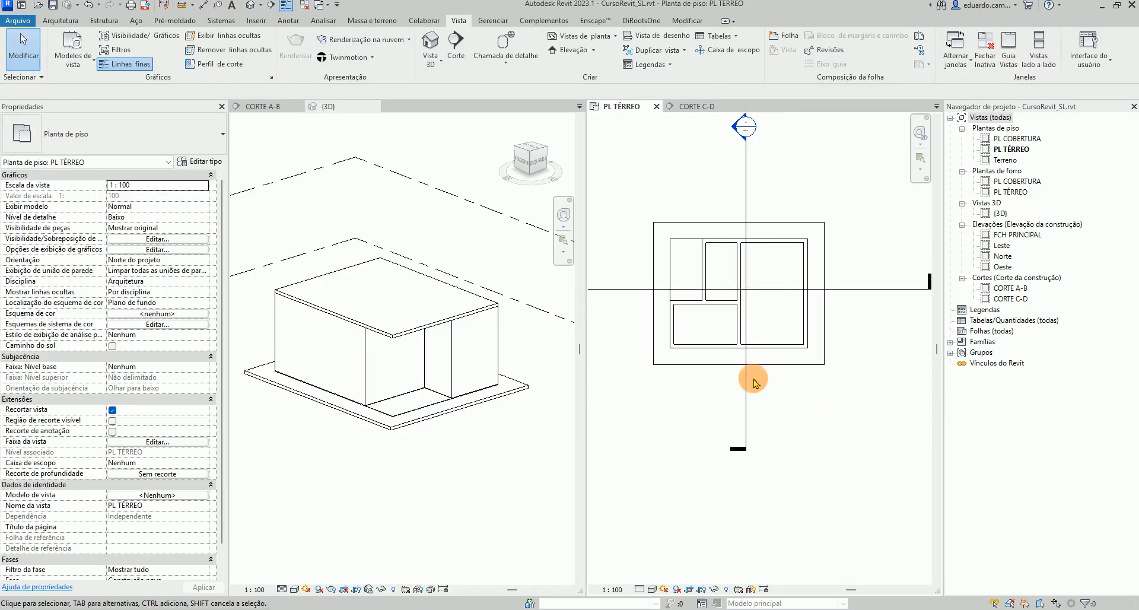
pyautogui.click(736, 307)
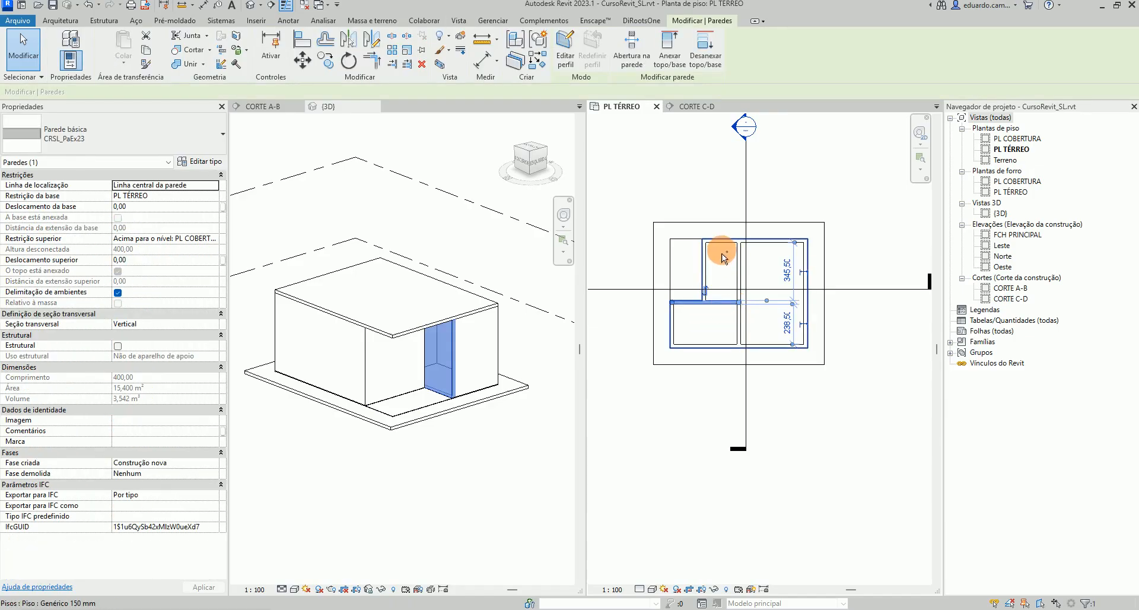
pyautogui.keyDown('ctrl'); pyautogui.click(738, 270); pyautogui.keyUp('ctrl')
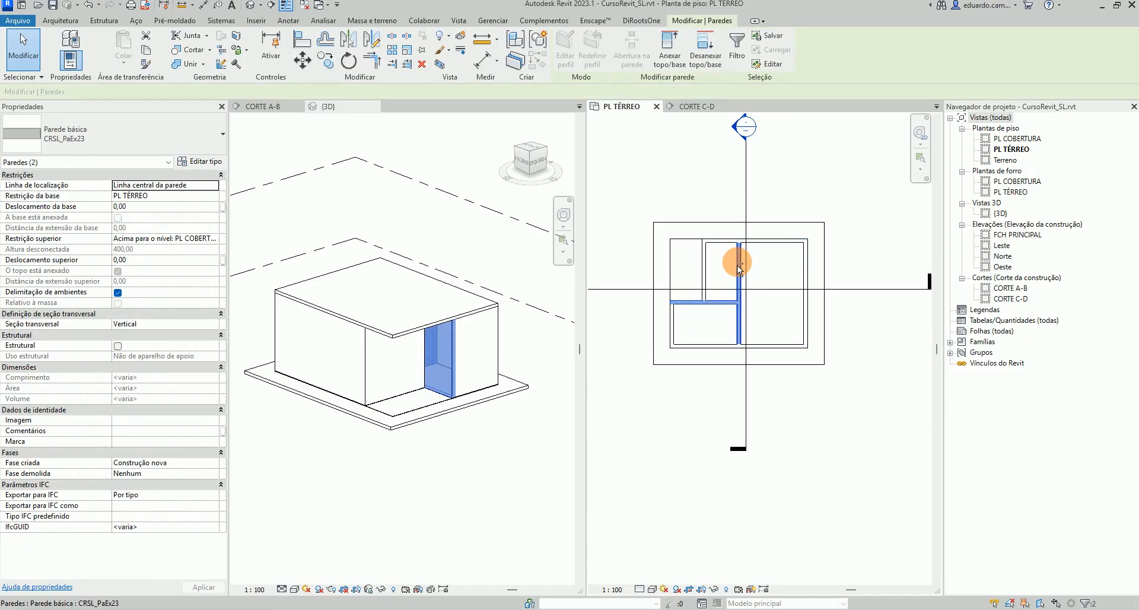
pyautogui.keyDown('ctrl'); pyautogui.click(695, 270); pyautogui.keyUp('ctrl')
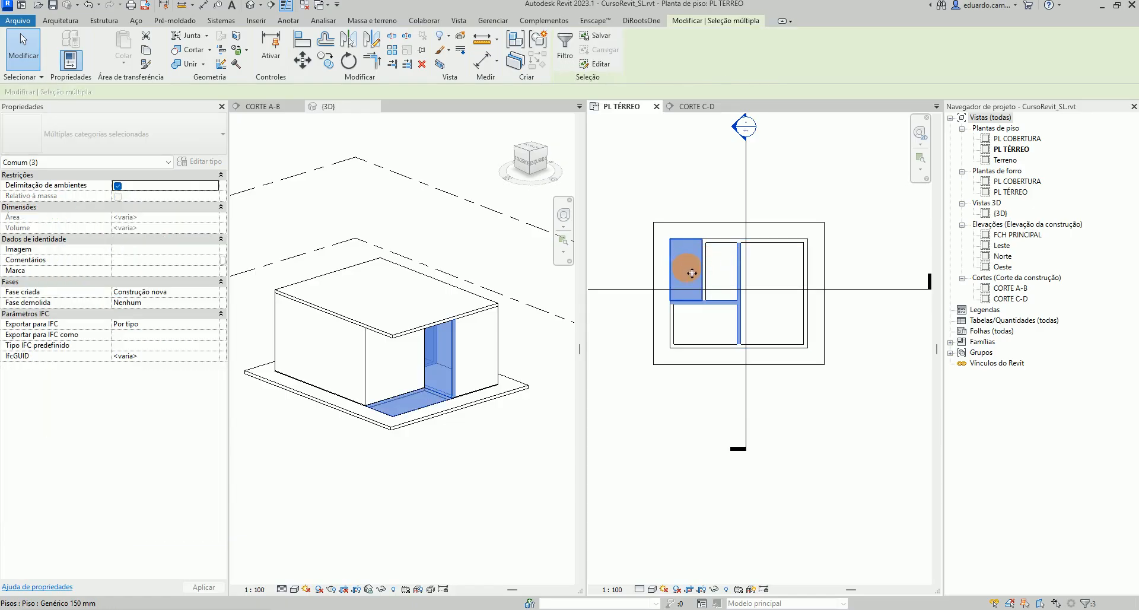
pyautogui.keyDown('shift'); pyautogui.click(704, 276); pyautogui.keyUp('shift')
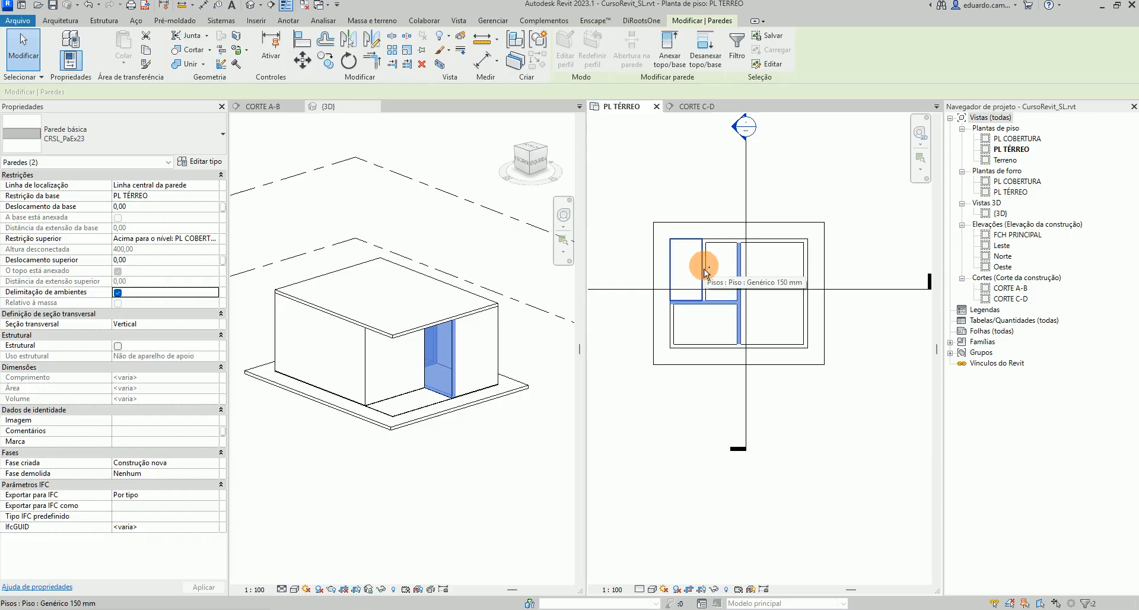
pyautogui.hotkey('ctrl', 'Tab')
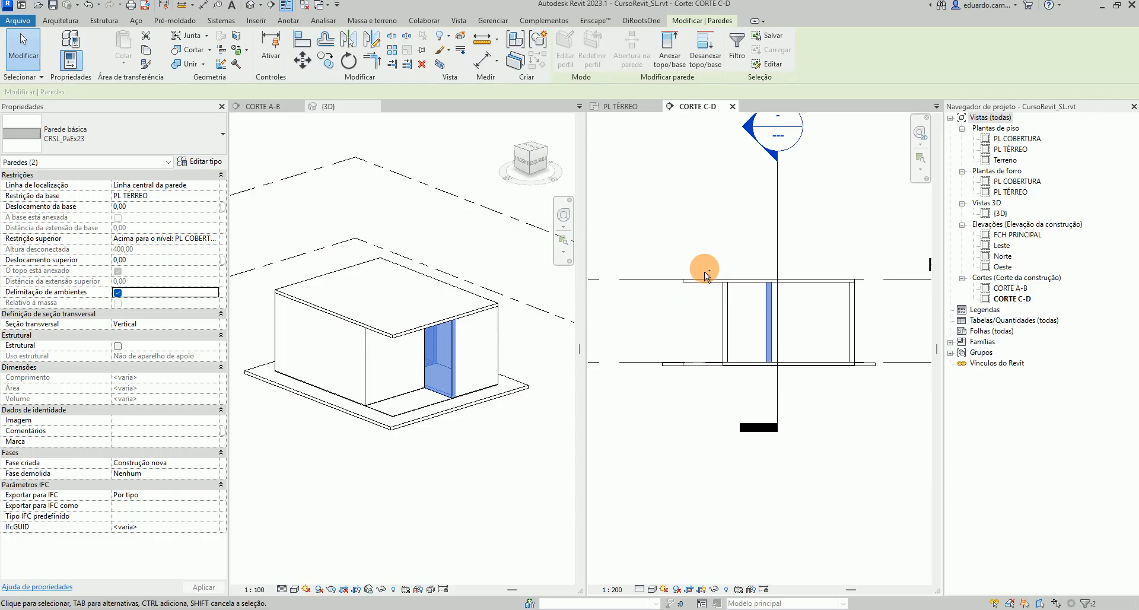
pyautogui.click(625, 107)
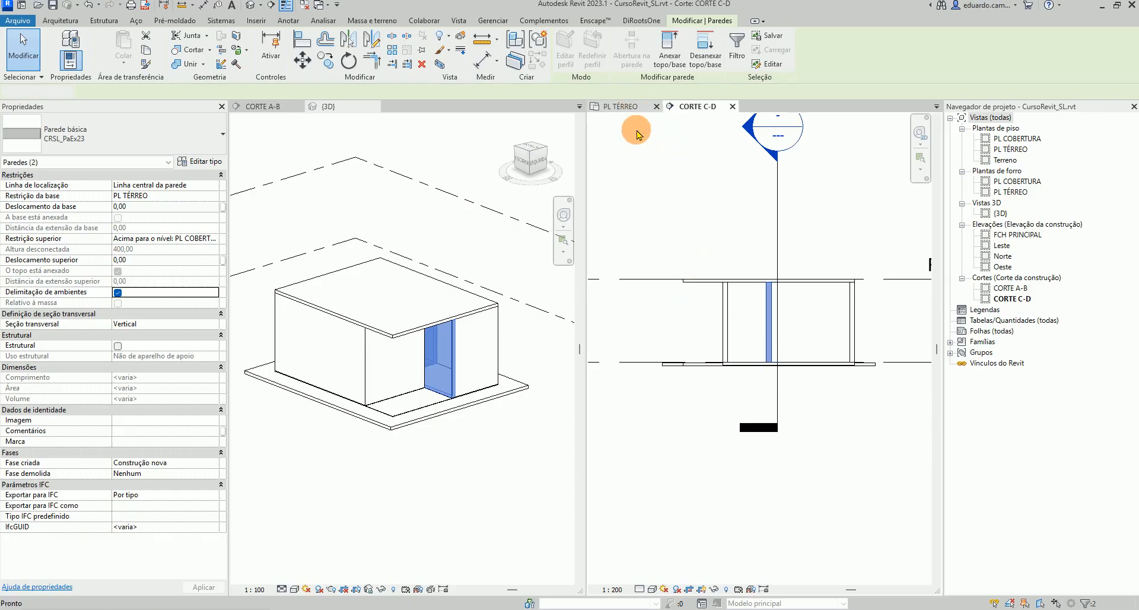
pyautogui.scroll(2, 706, 274)
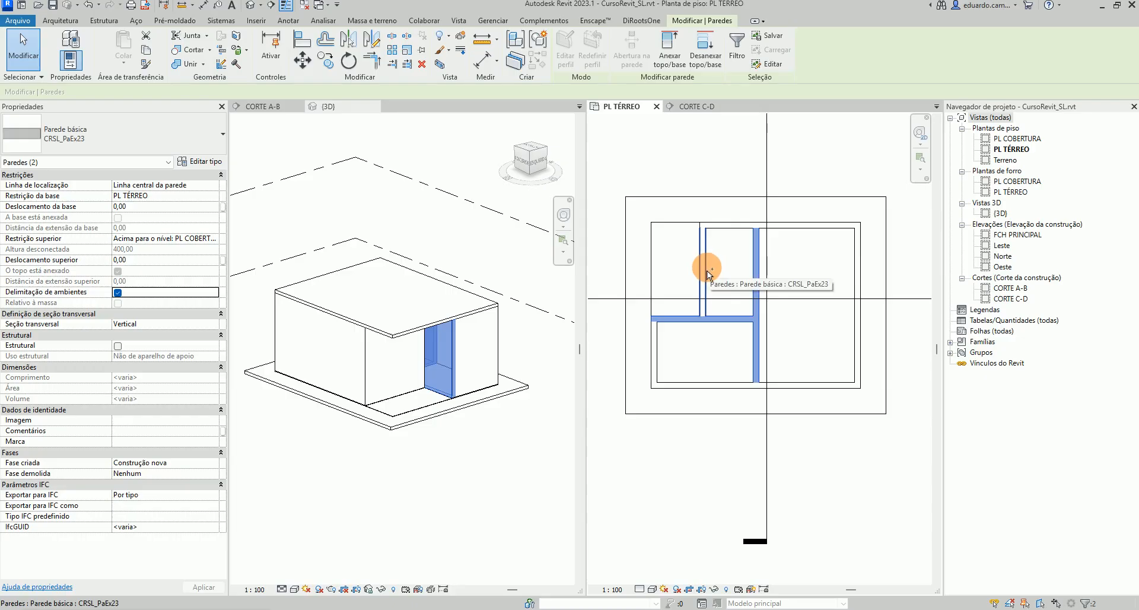
pyautogui.keyDown('ctrl'); pyautogui.click(702, 280); pyautogui.keyUp('ctrl')
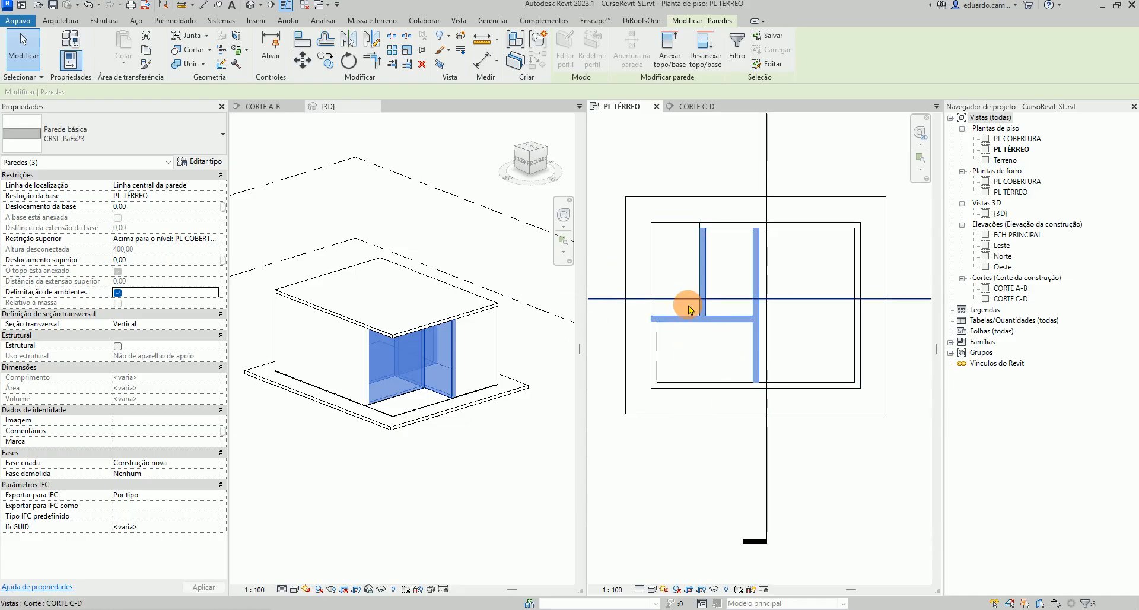
# Duplicate the selected walls' type as a new wall type named CRSL_PaIn14
pyautogui.click(205, 164)
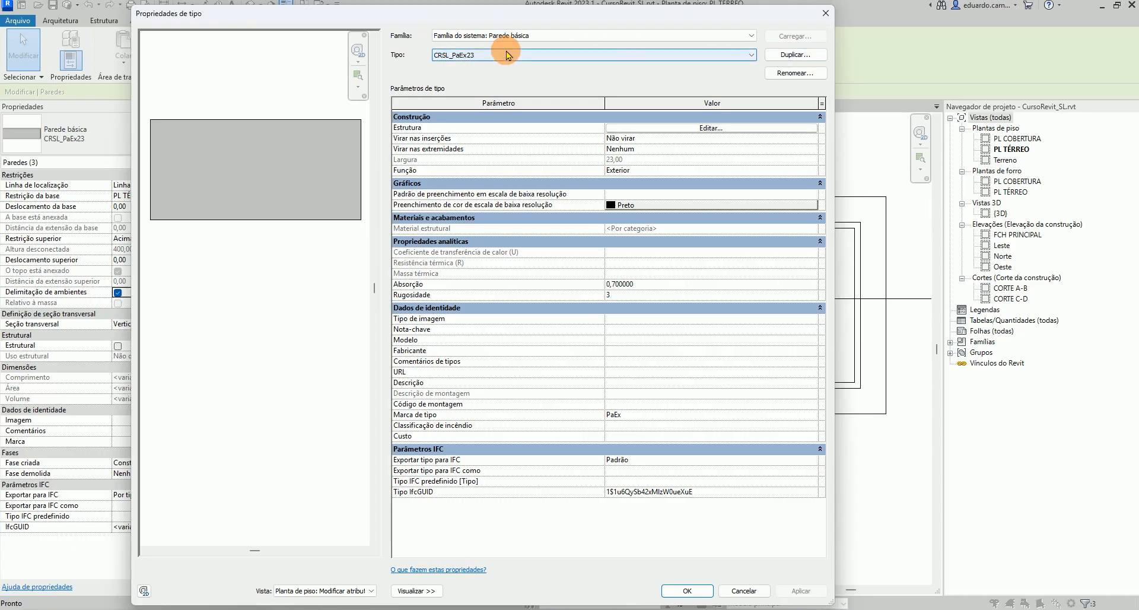
pyautogui.click(789, 55)
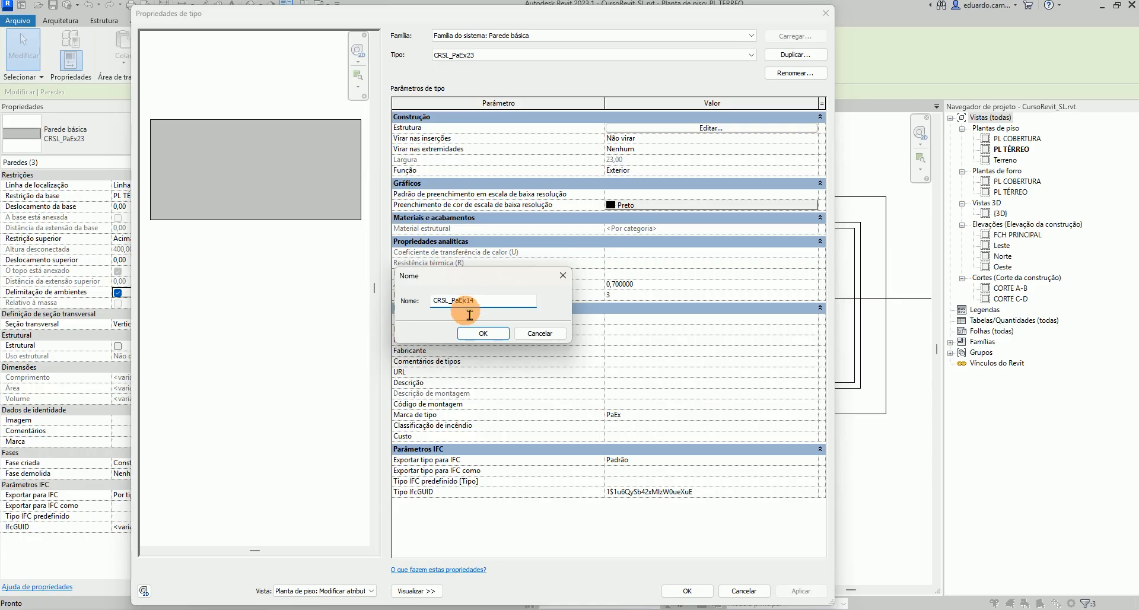
pyautogui.click(473, 344)
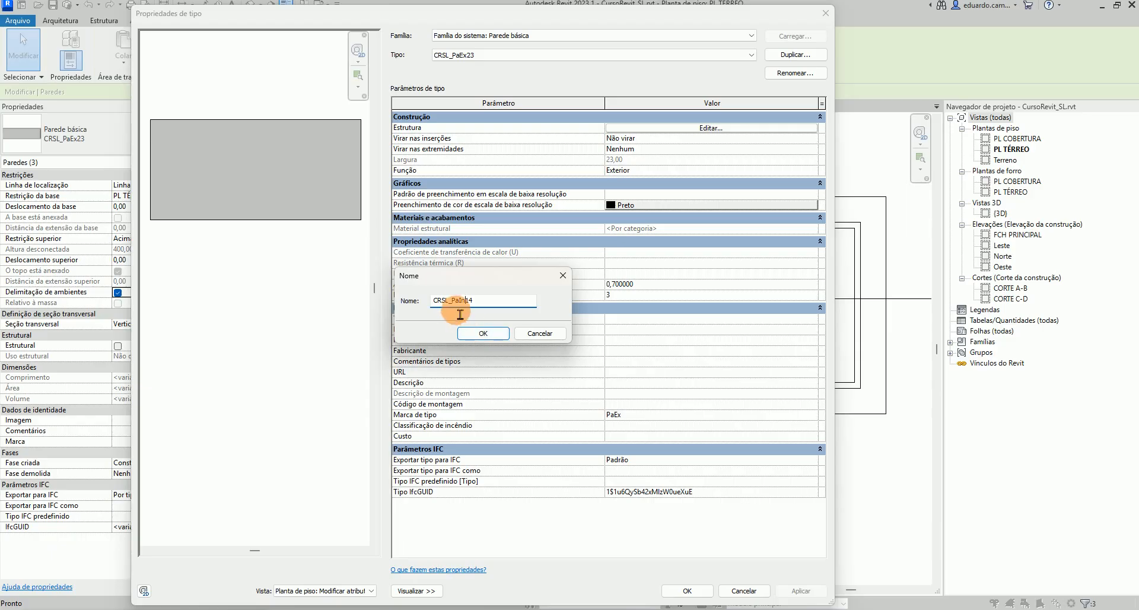
pyautogui.moveTo(449, 301); pyautogui.dragTo(421, 304)
pyautogui.write('HAU')
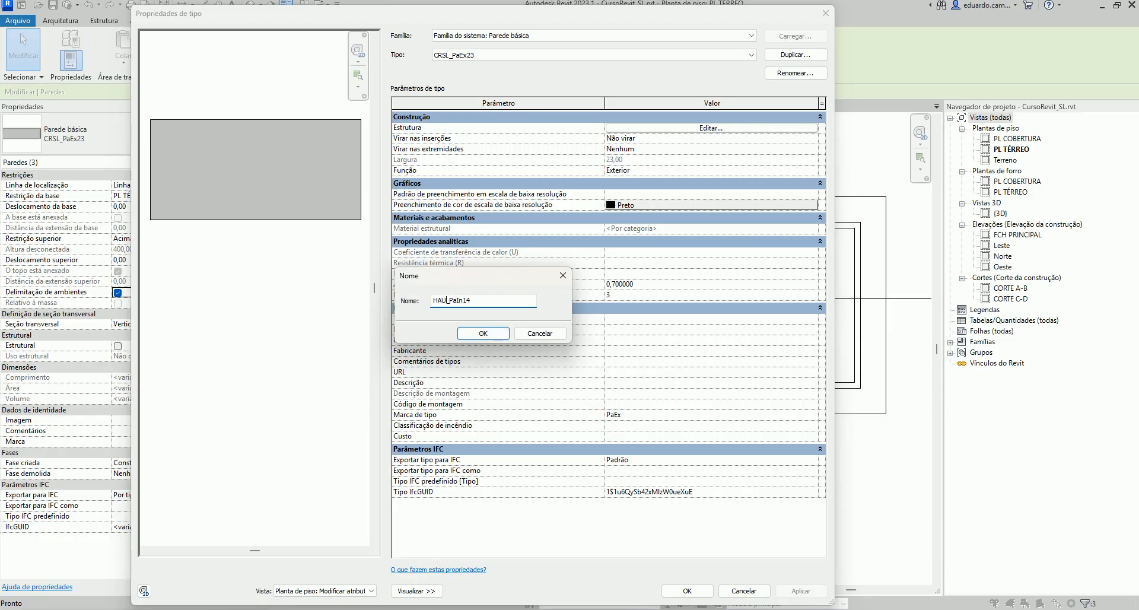
pyautogui.press('BackSpace')
pyautogui.press('BackSpace')
pyautogui.write('h')
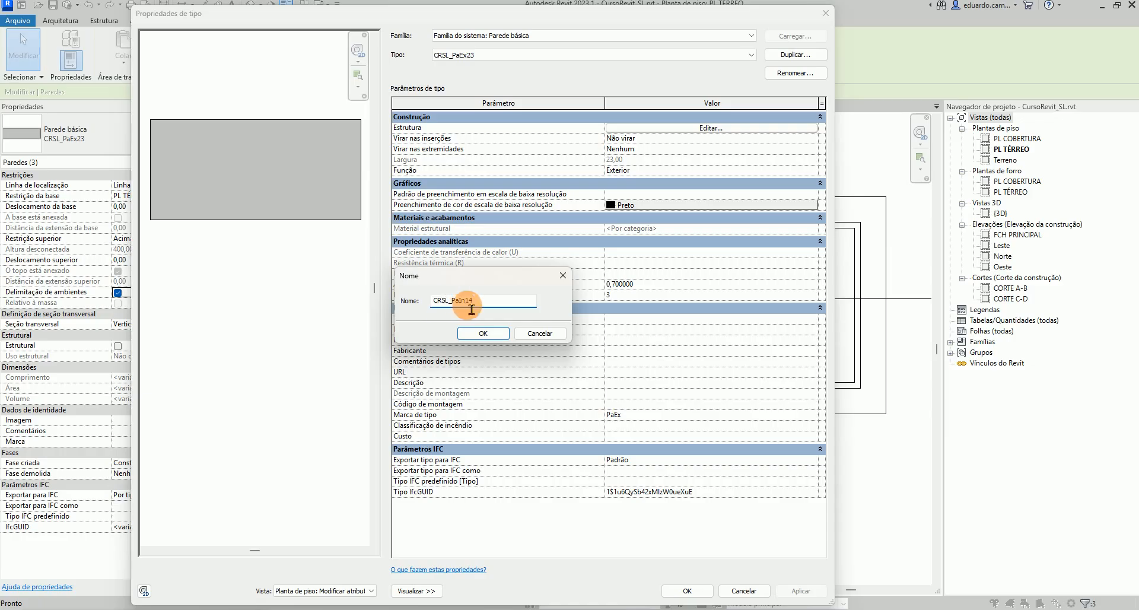
pyautogui.click(493, 336)
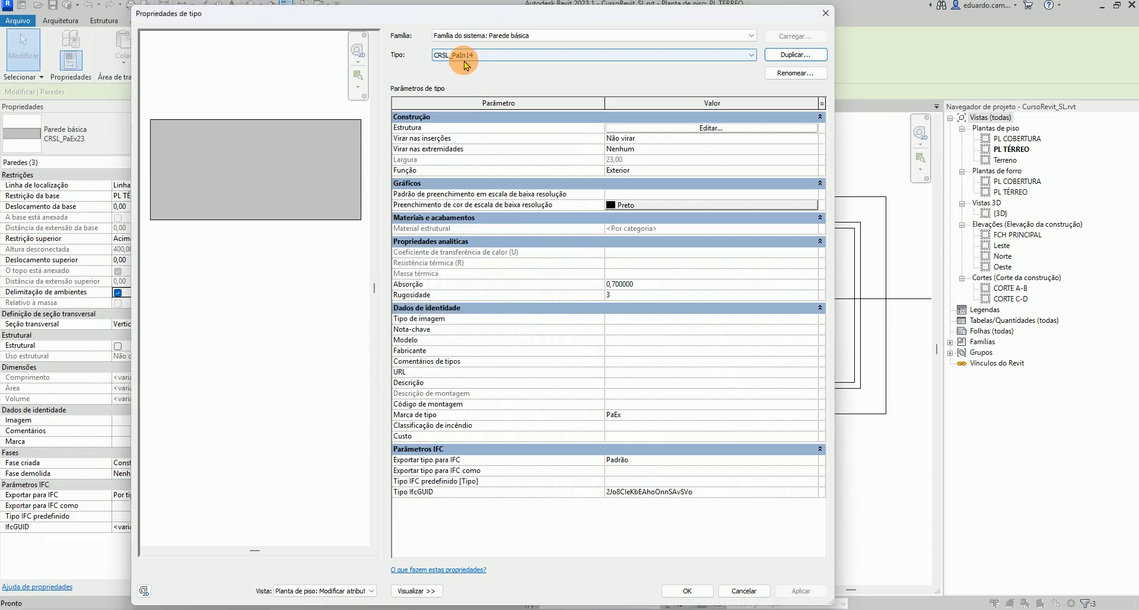
# Set the new wall type's function to Interior
pyautogui.click(637, 170)
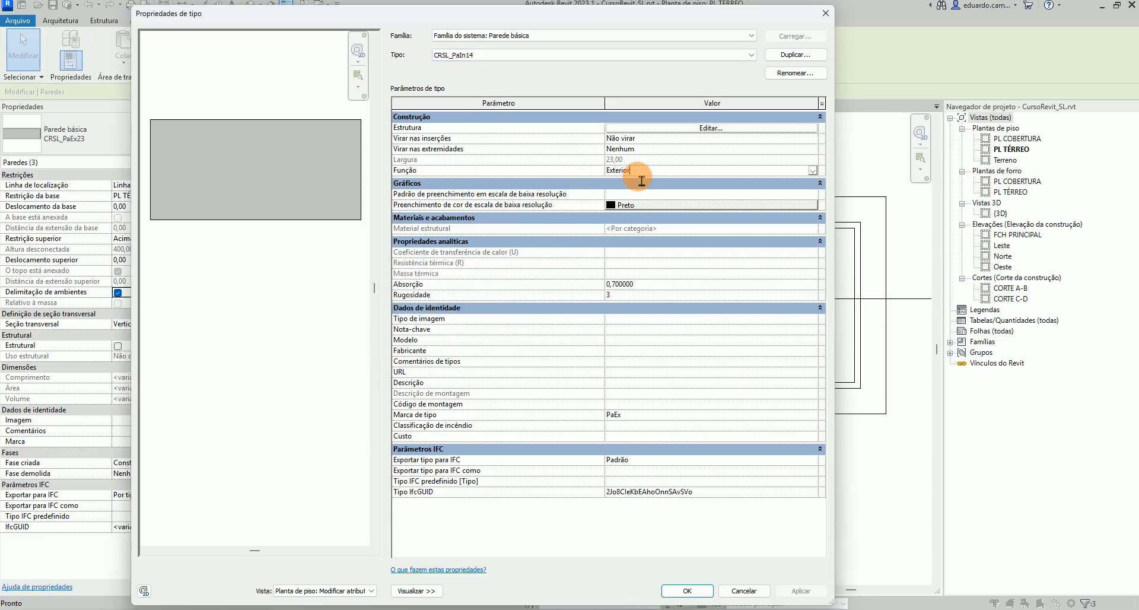
pyautogui.click(812, 170)
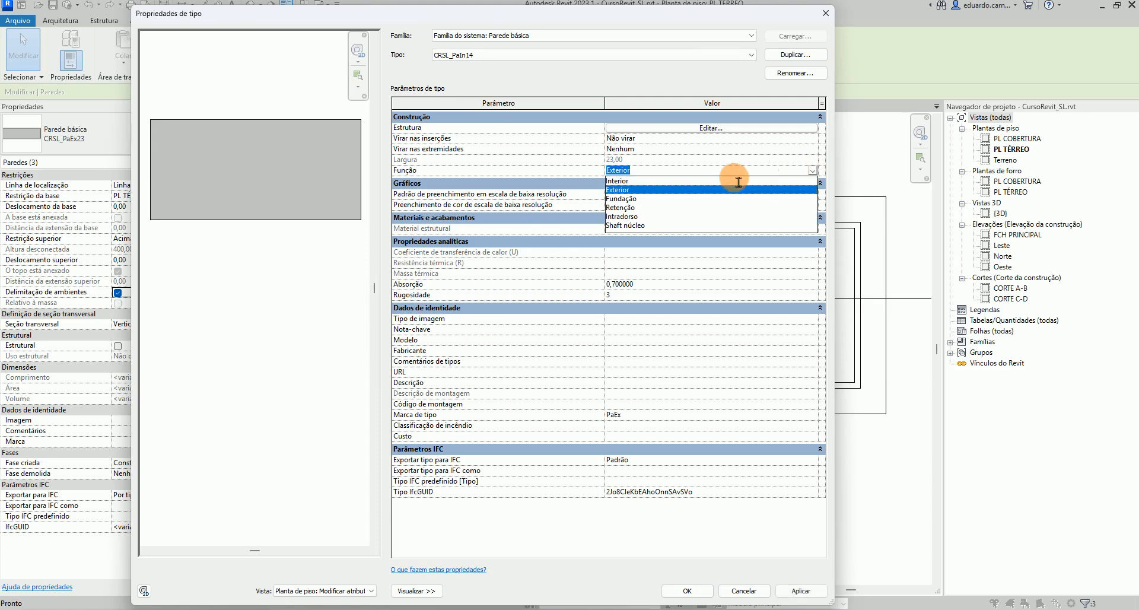
pyautogui.click(633, 182)
# Edit the wall type's structure and set the structural layer thickness to 14
pyautogui.click(650, 127)
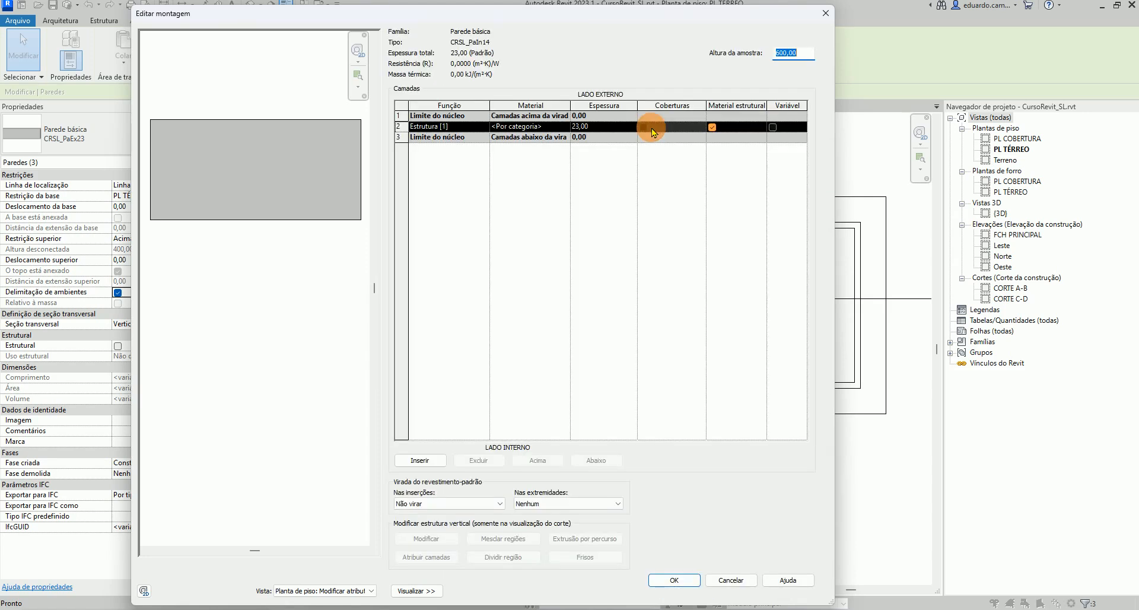
pyautogui.click(577, 127)
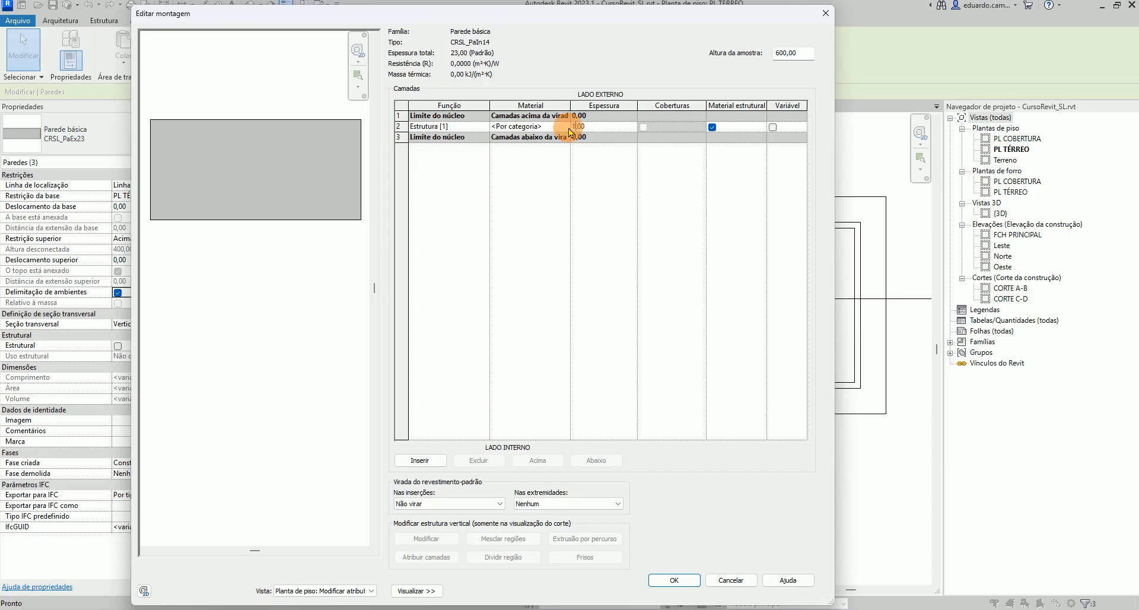
pyautogui.press('Return')
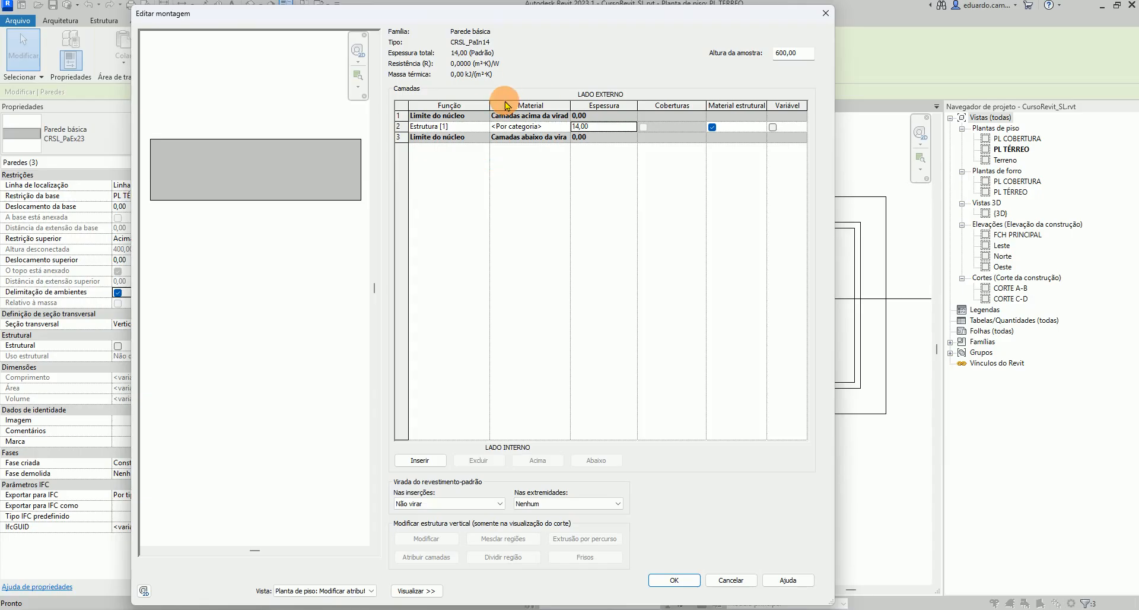
pyautogui.click(676, 579)
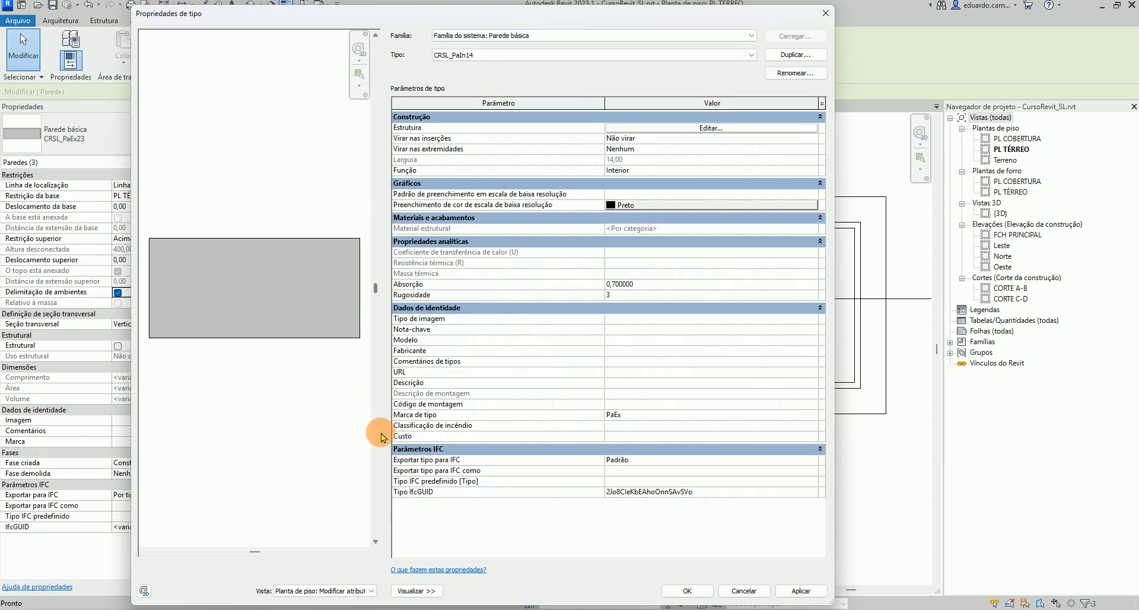
# Set the wall type's type mark to PaIn and apply the type properties to the selected walls
pyautogui.click(418, 591)
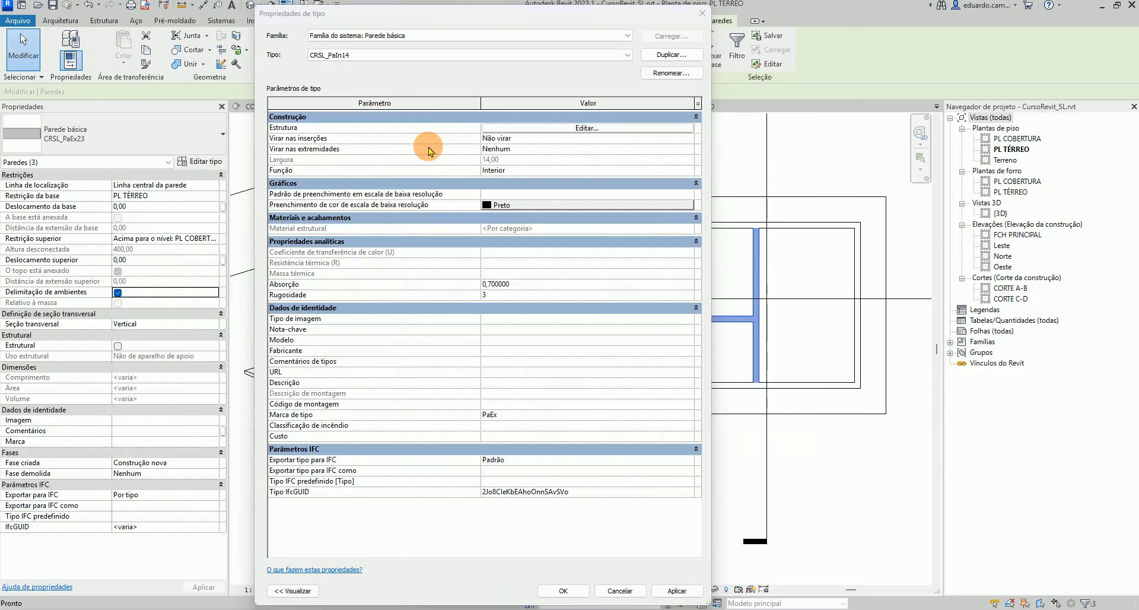
pyautogui.moveTo(623, 18); pyautogui.dragTo(756, 21)
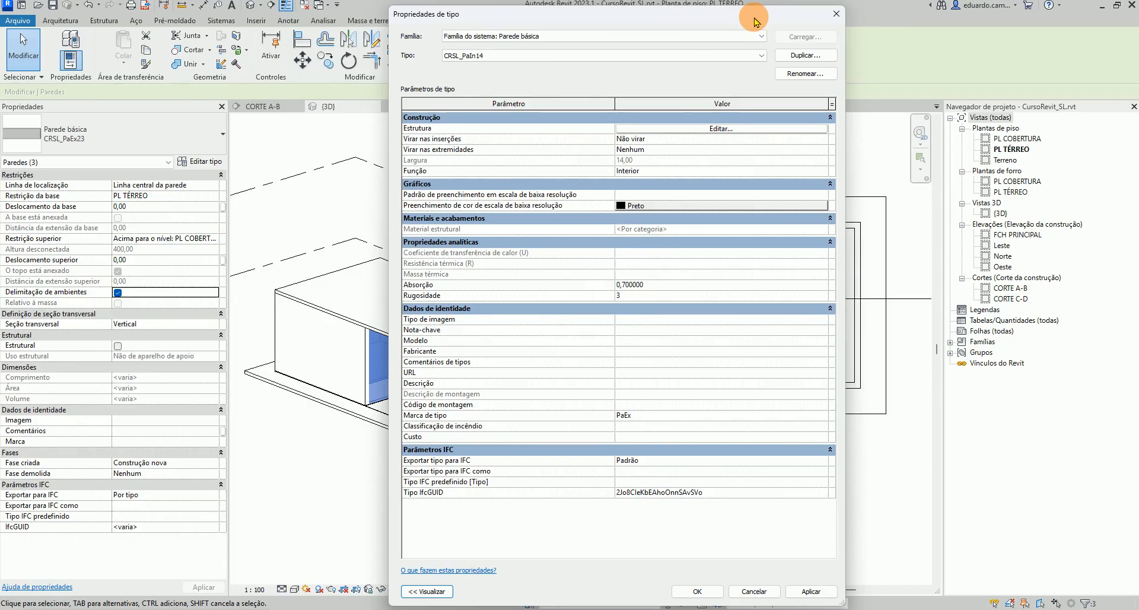
pyautogui.click(624, 415)
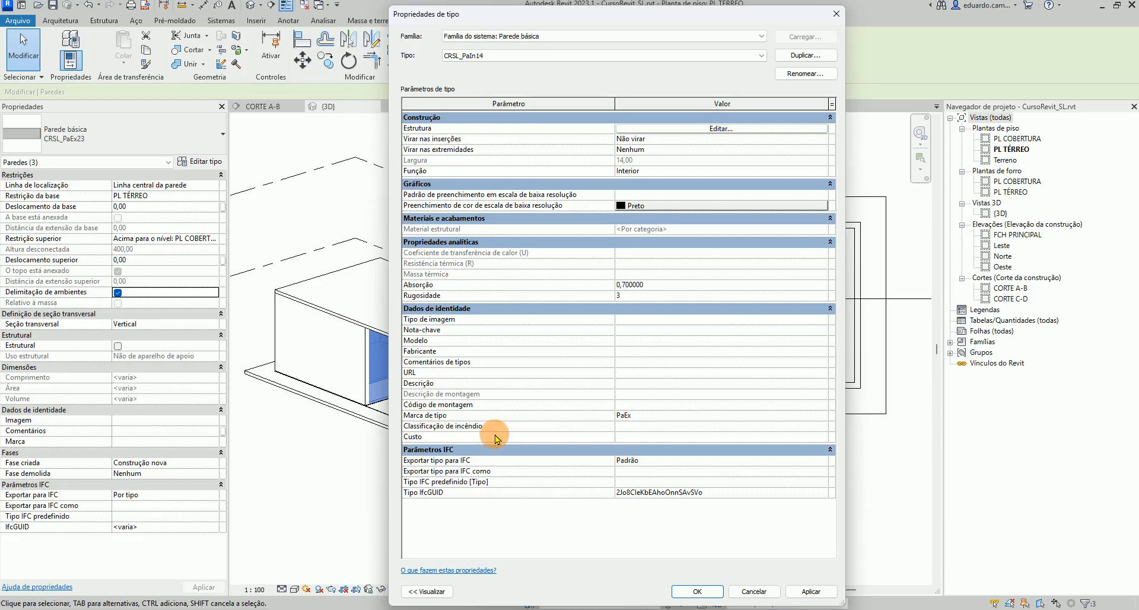
pyautogui.moveTo(624, 419); pyautogui.dragTo(650, 423)
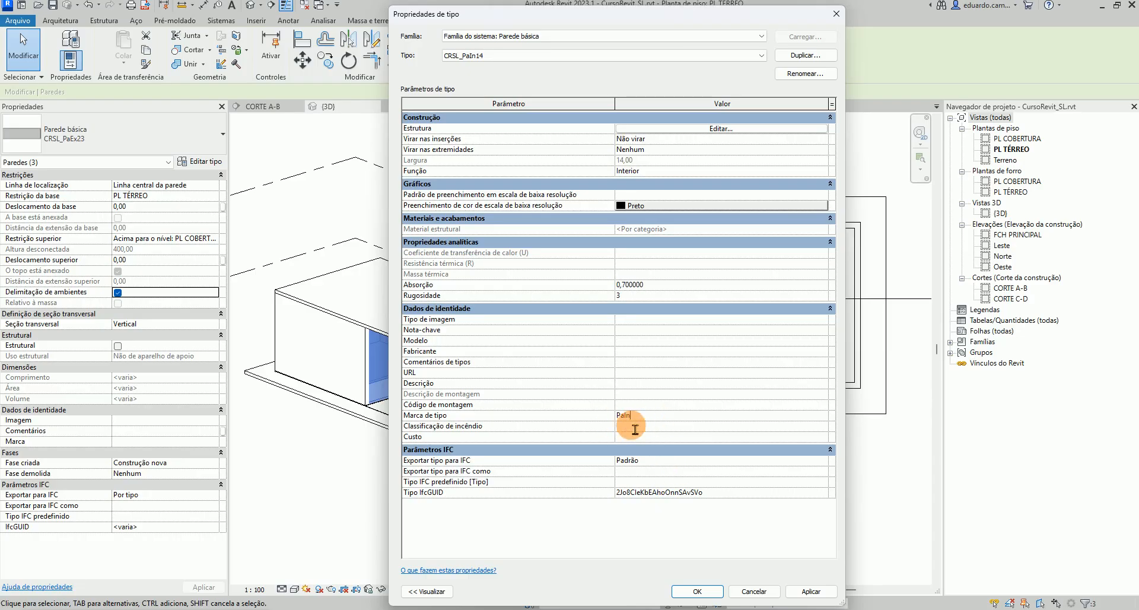
pyautogui.click(811, 593)
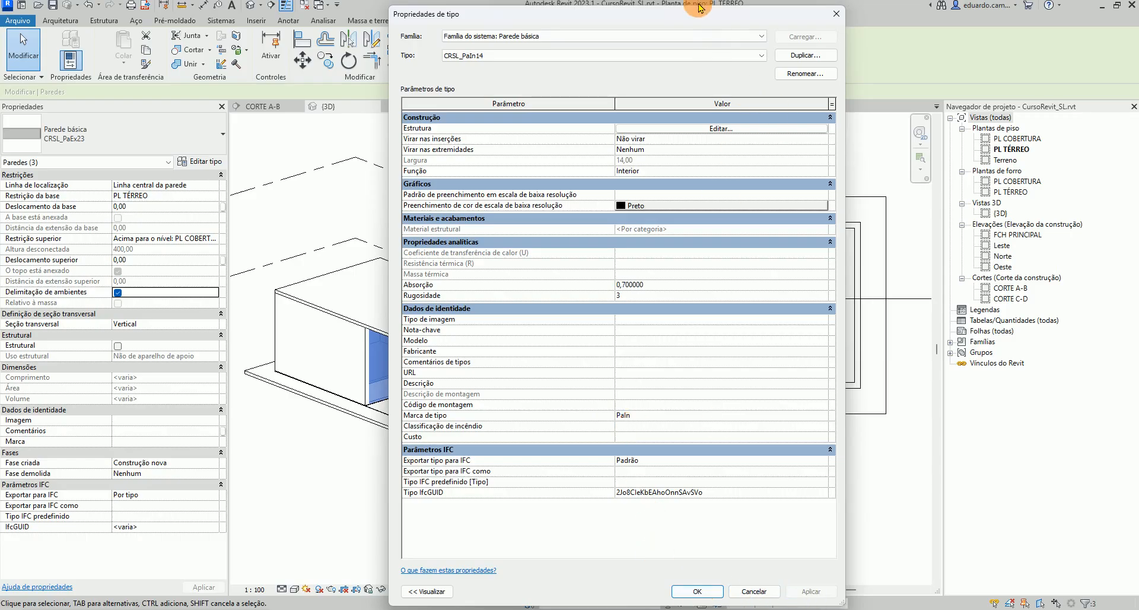
pyautogui.moveTo(699, 14); pyautogui.dragTo(426, 146)
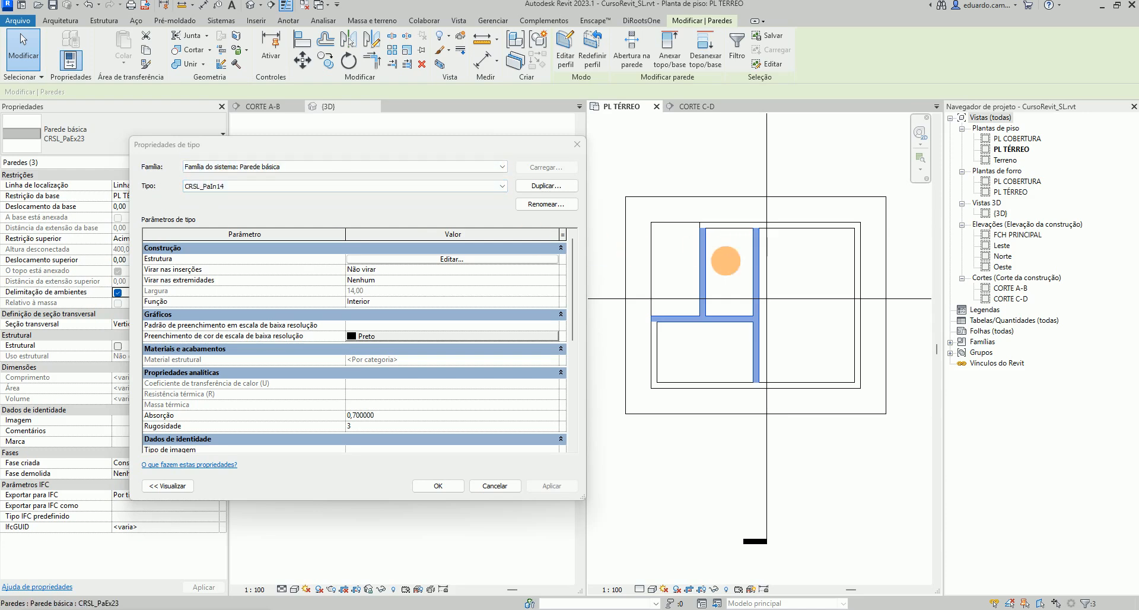
pyautogui.click(439, 486)
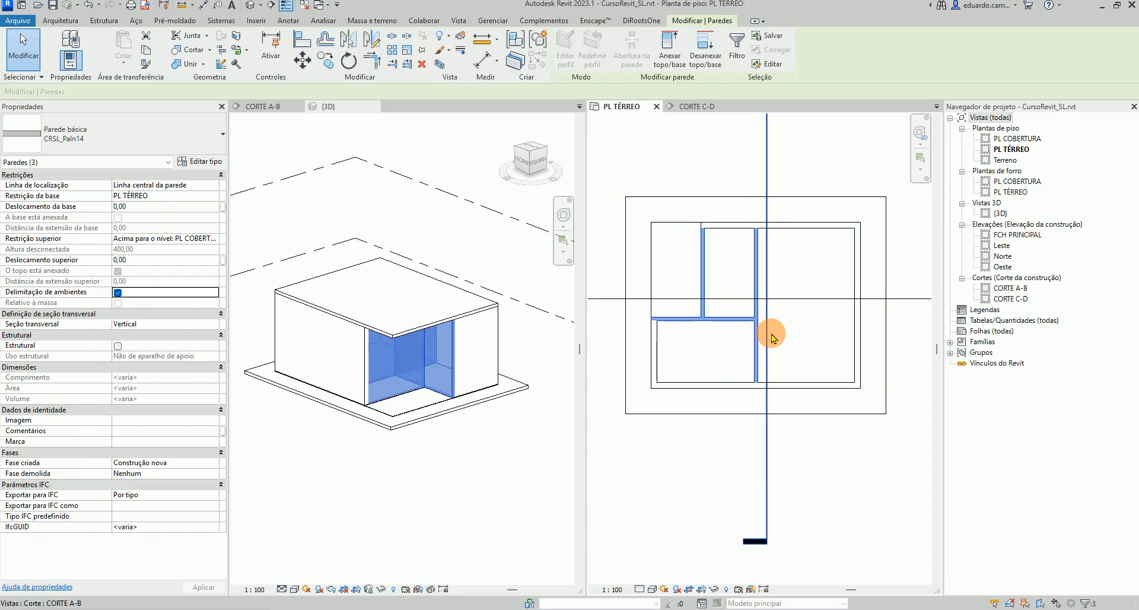
# Draw a new wall of the same exterior type, about 203 long, along the upper edge of the ground floor plan
pyautogui.click(806, 479)
pyautogui.scroll(2, 803, 309)
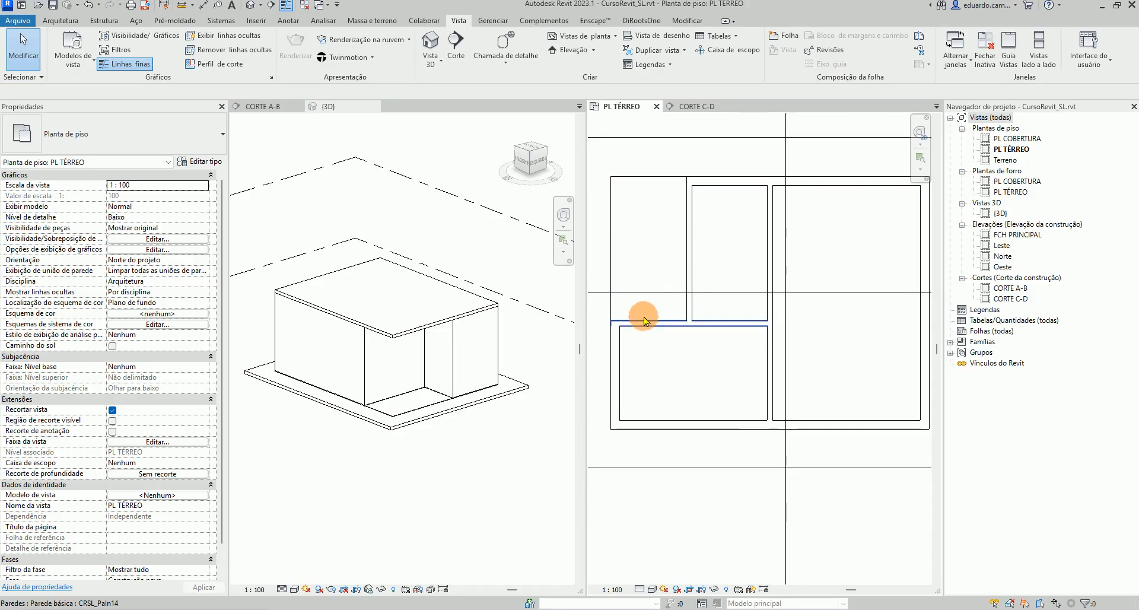
pyautogui.scroll(3, 682, 185)
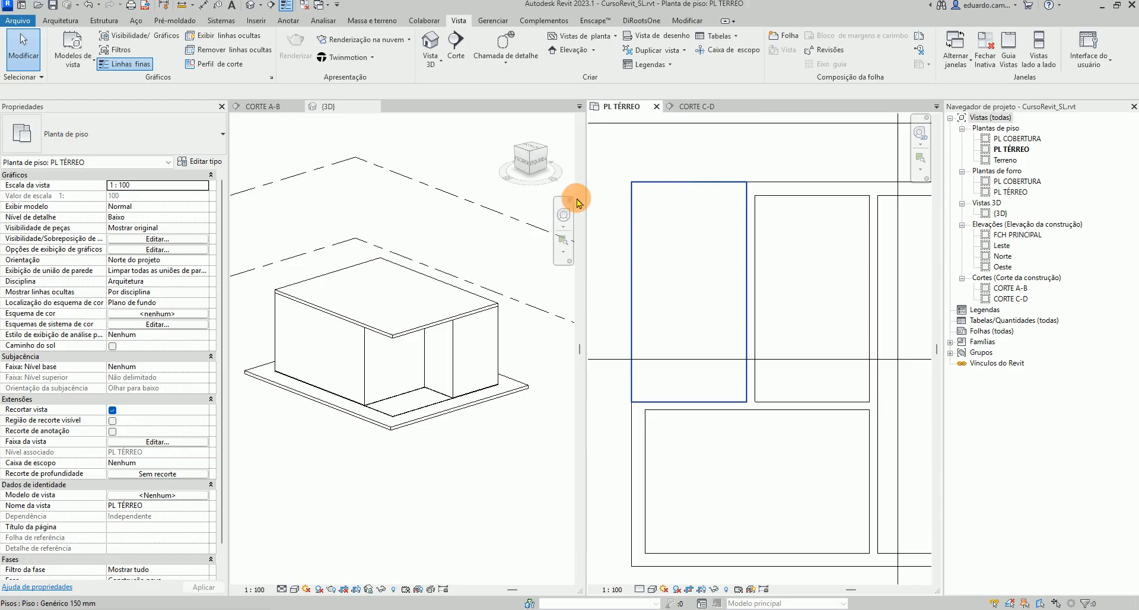
pyautogui.click(791, 199)
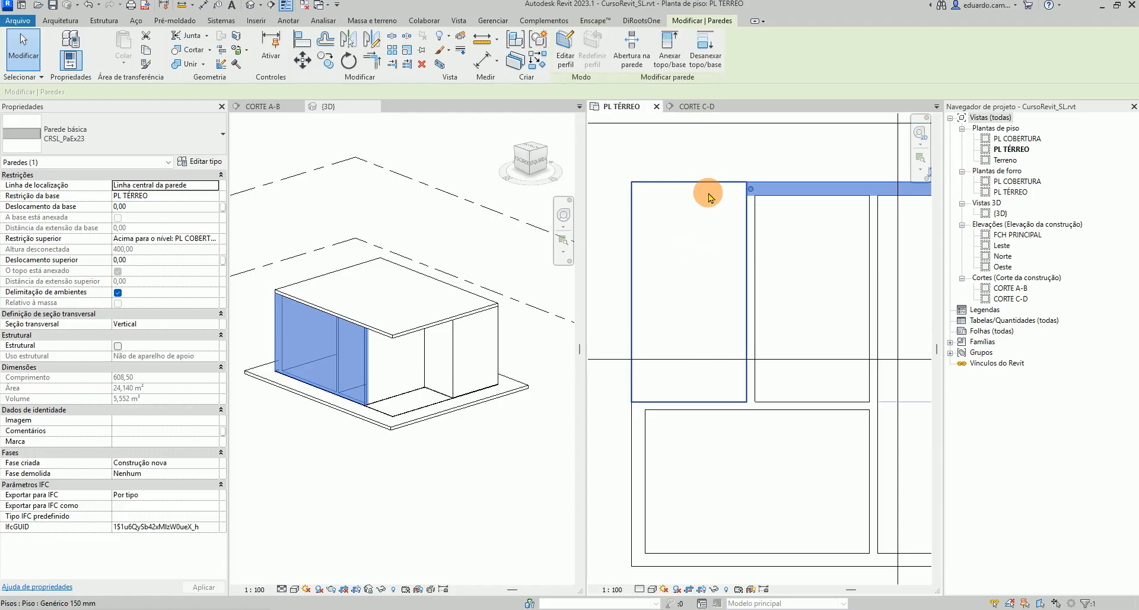
pyautogui.press('c')
pyautogui.press('s')
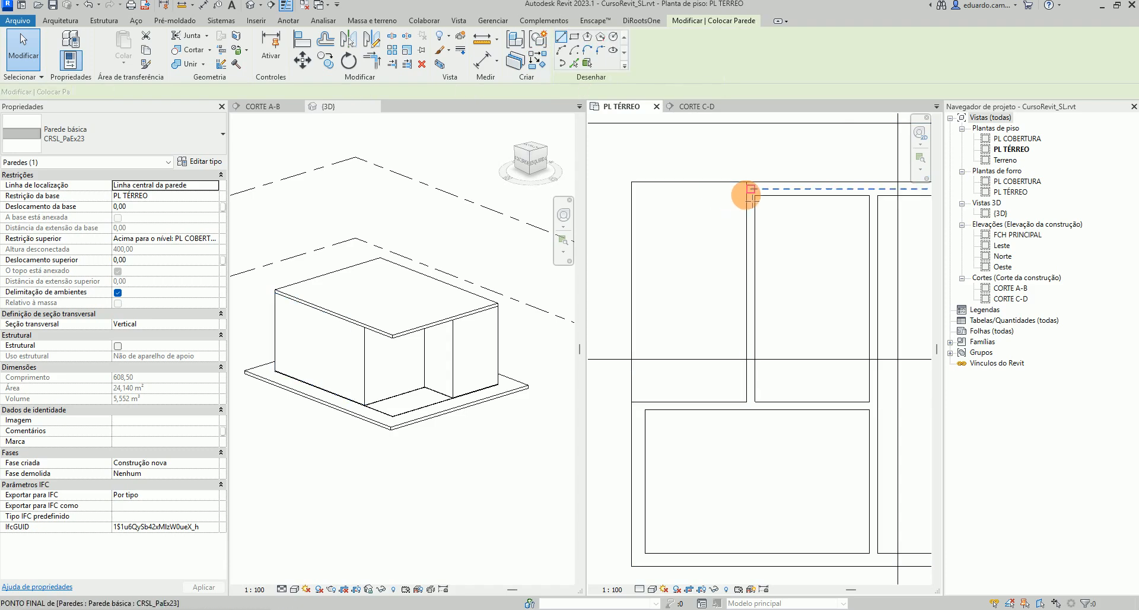
pyautogui.click(749, 191)
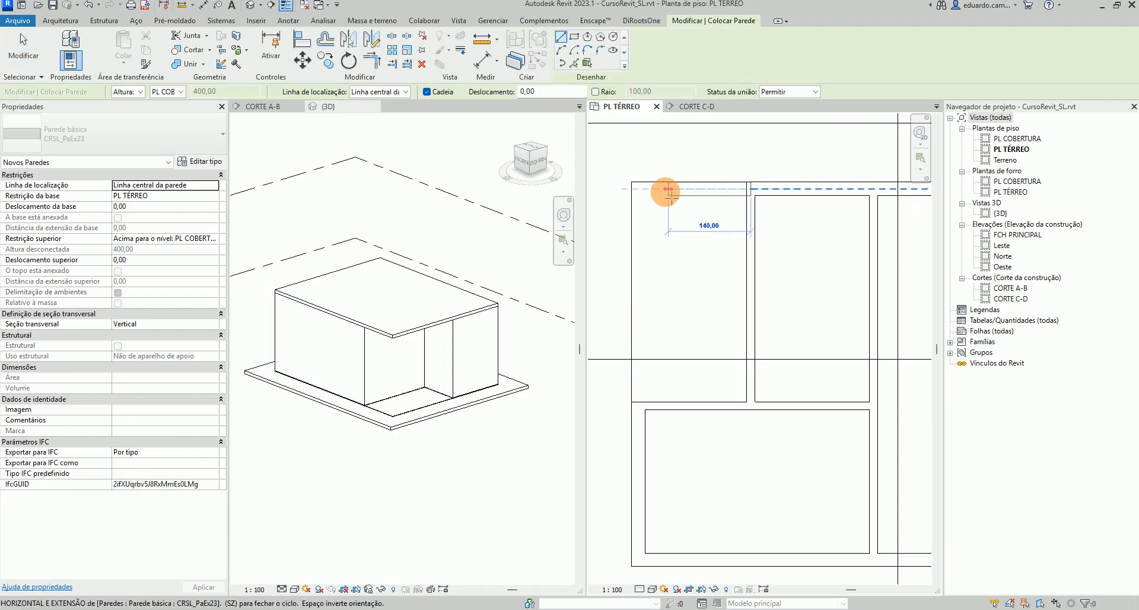
pyautogui.click(638, 189)
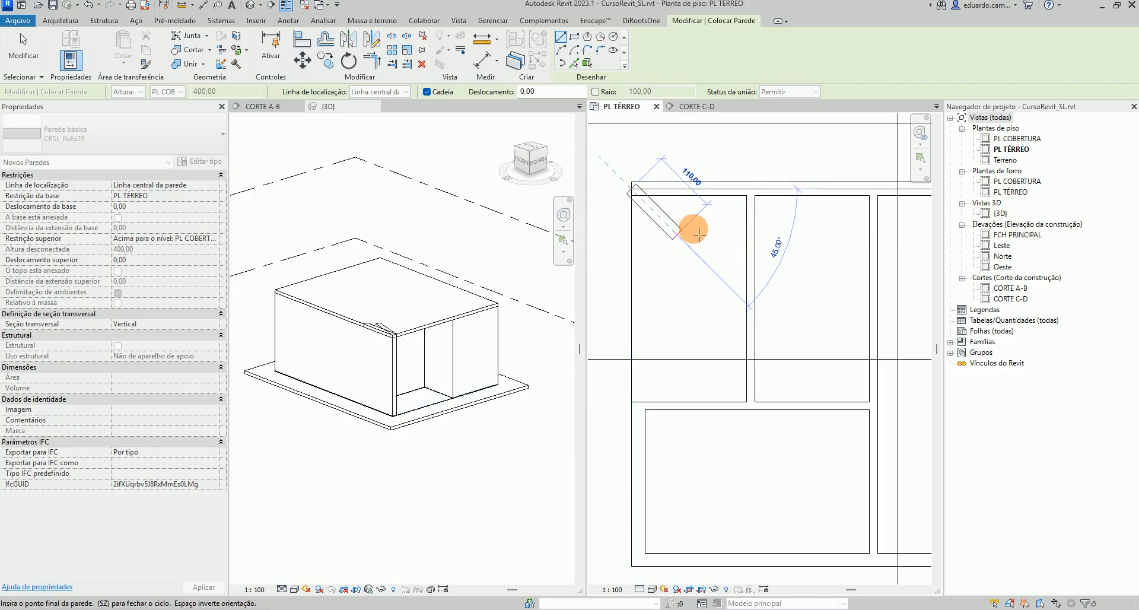
pyautogui.press('Escape')
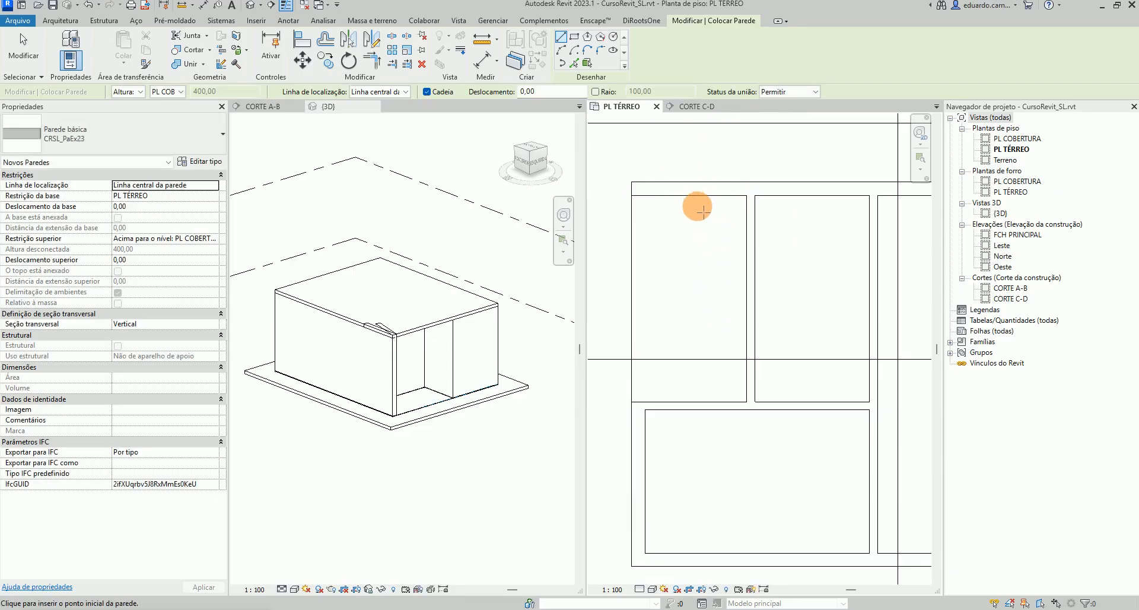
pyautogui.press('Escape')
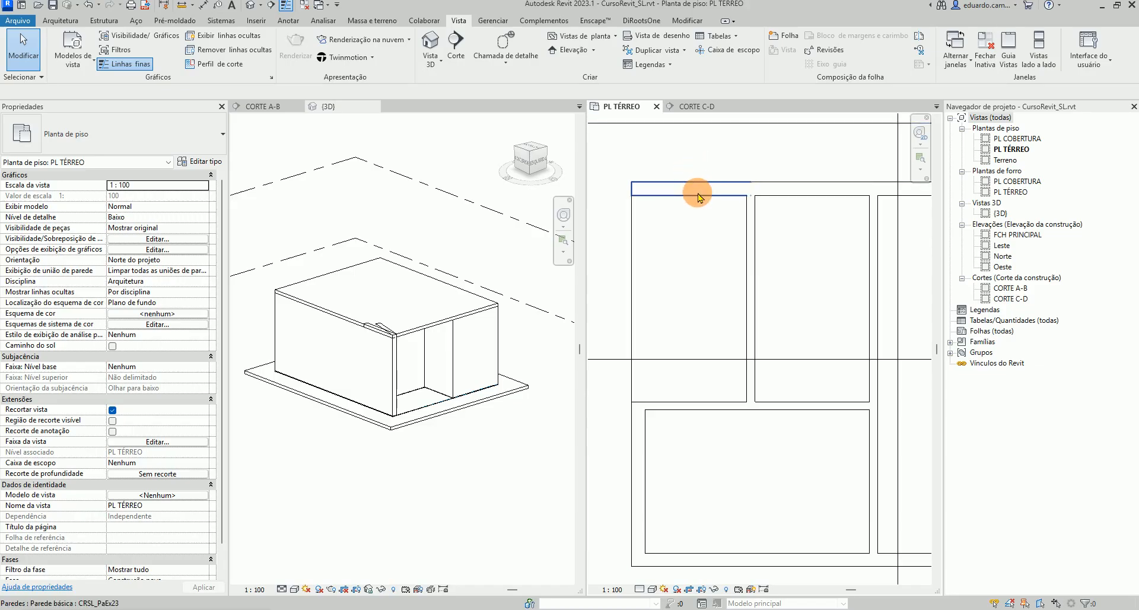
# Select the new wall and set its top offset to -220
pyautogui.scroll(6, 786, 197)
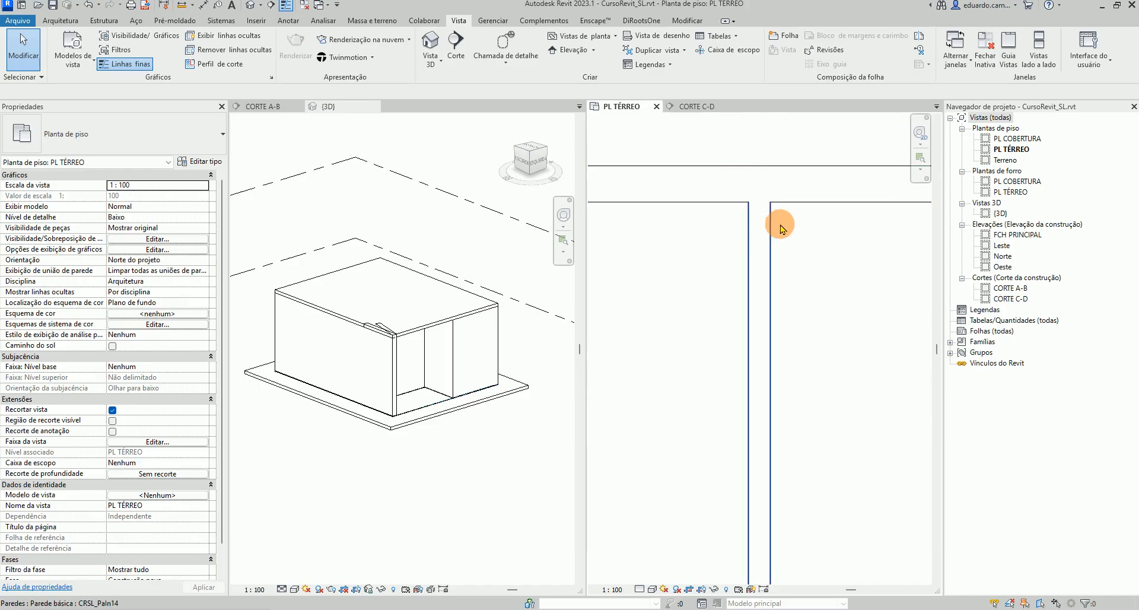
pyautogui.scroll(-4, 762, 196)
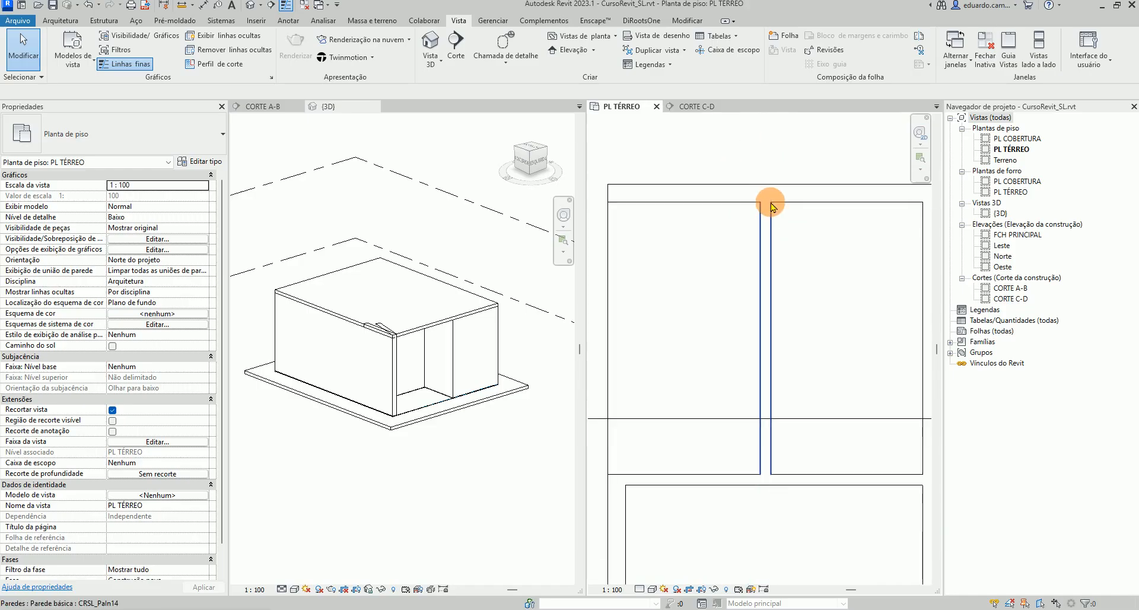
pyautogui.click(706, 206)
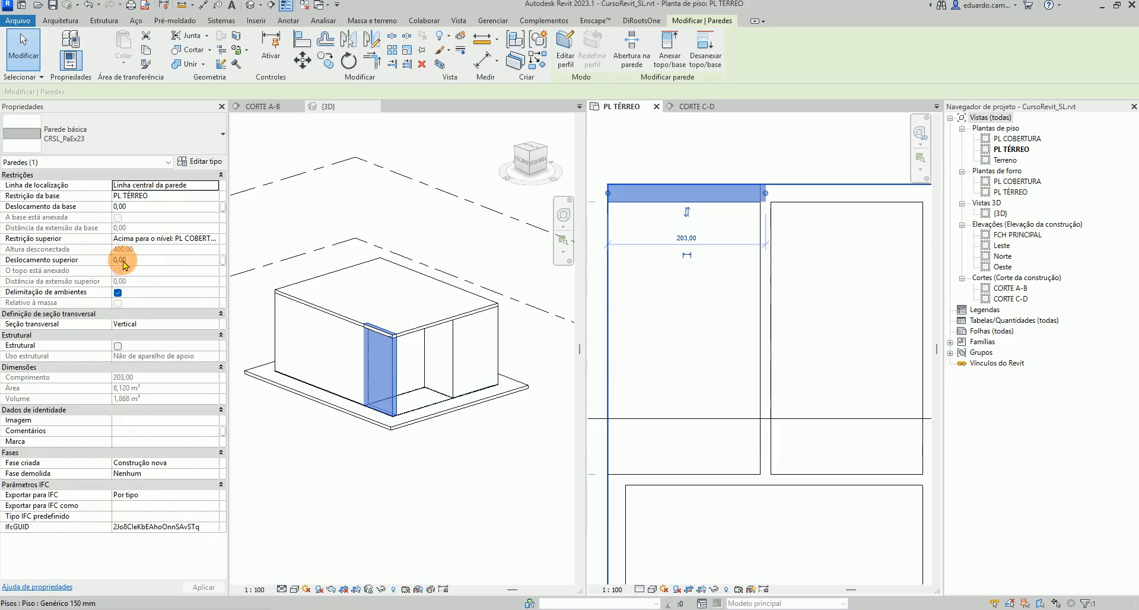
pyautogui.click(131, 261)
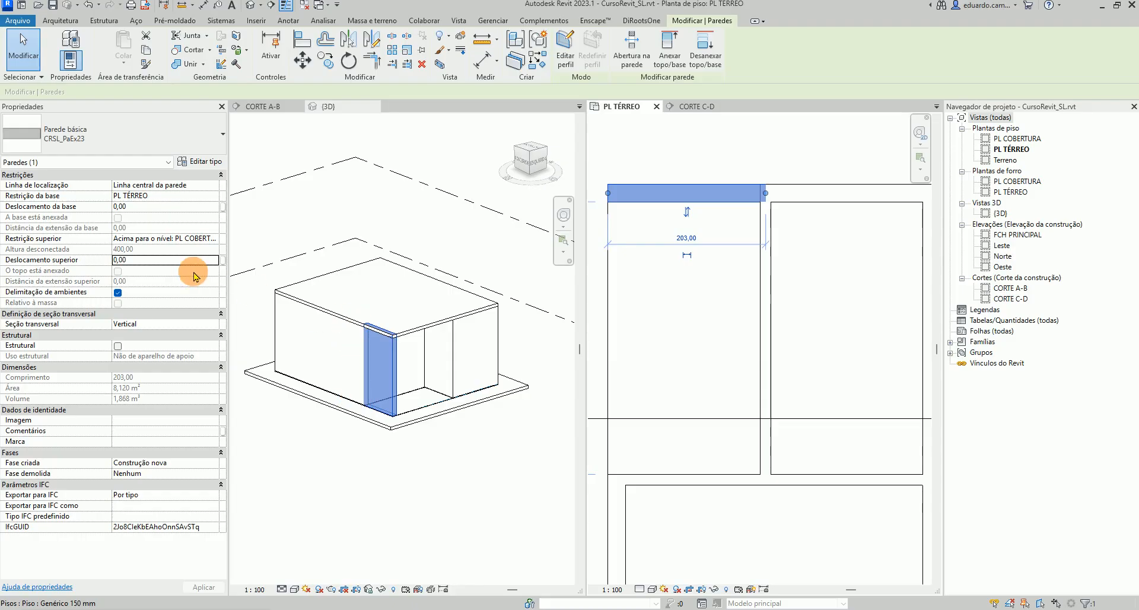
pyautogui.click(144, 263)
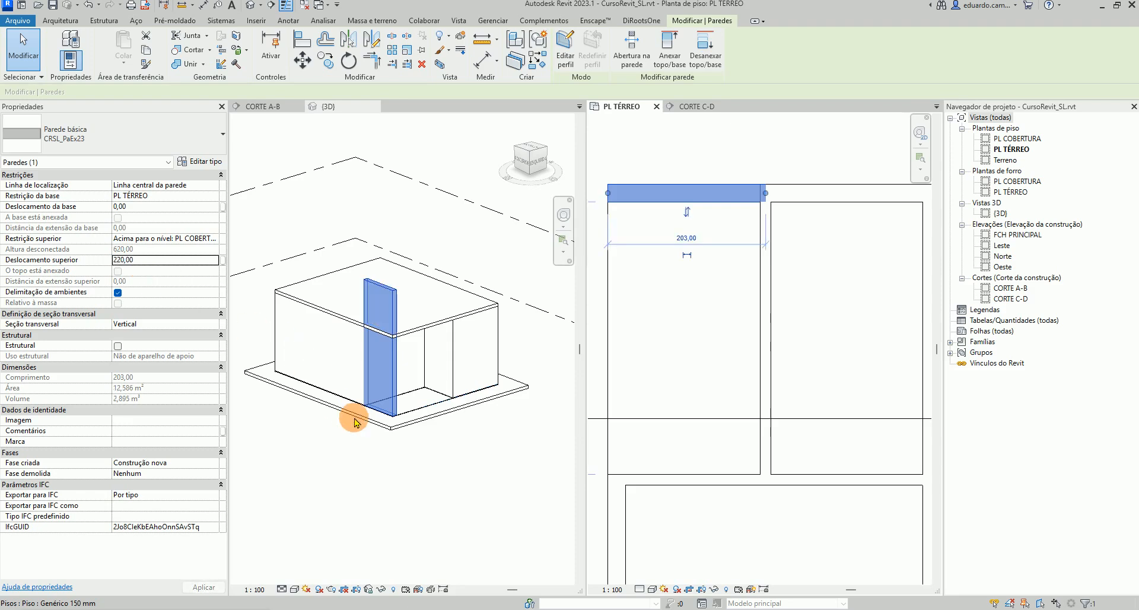
pyautogui.click(116, 260)
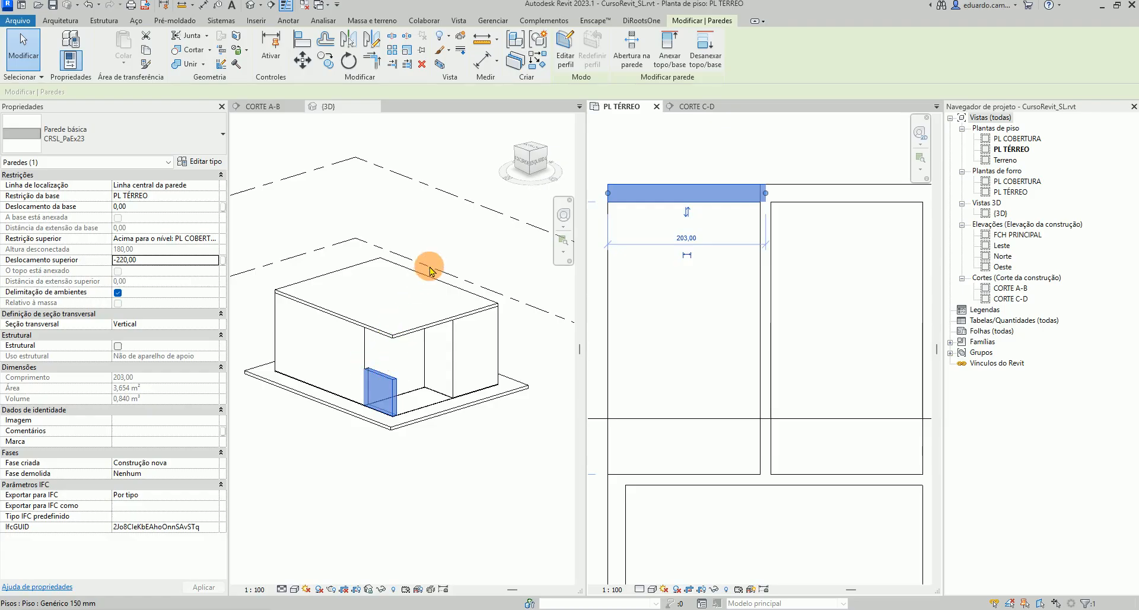
# Inspect the building and its levels in the 3D view and the CORTE A-B section
pyautogui.click(442, 196)
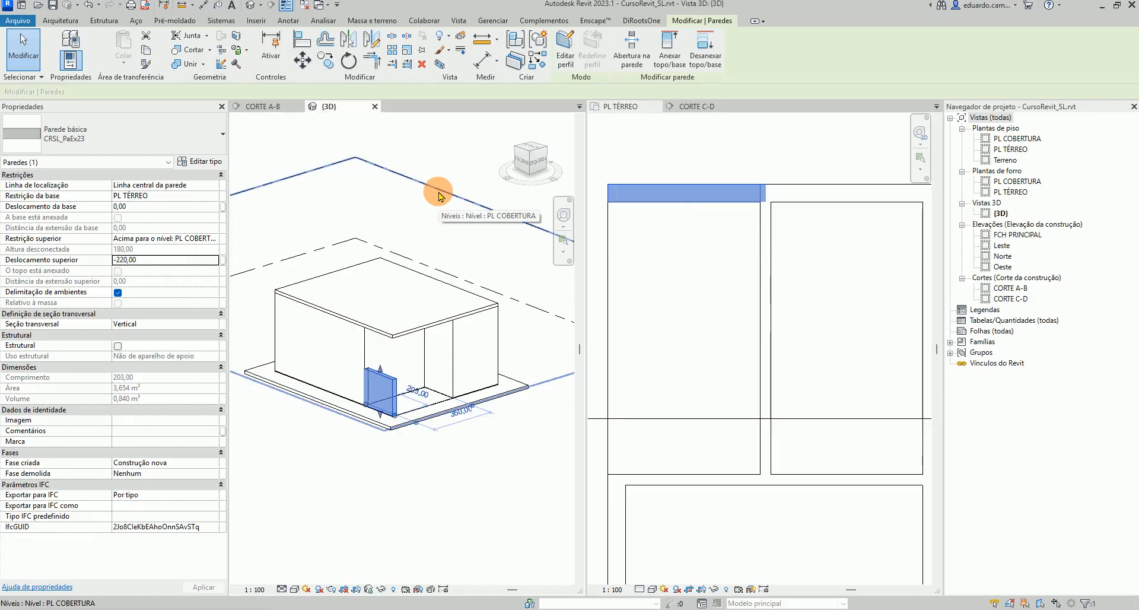
pyautogui.click(441, 196)
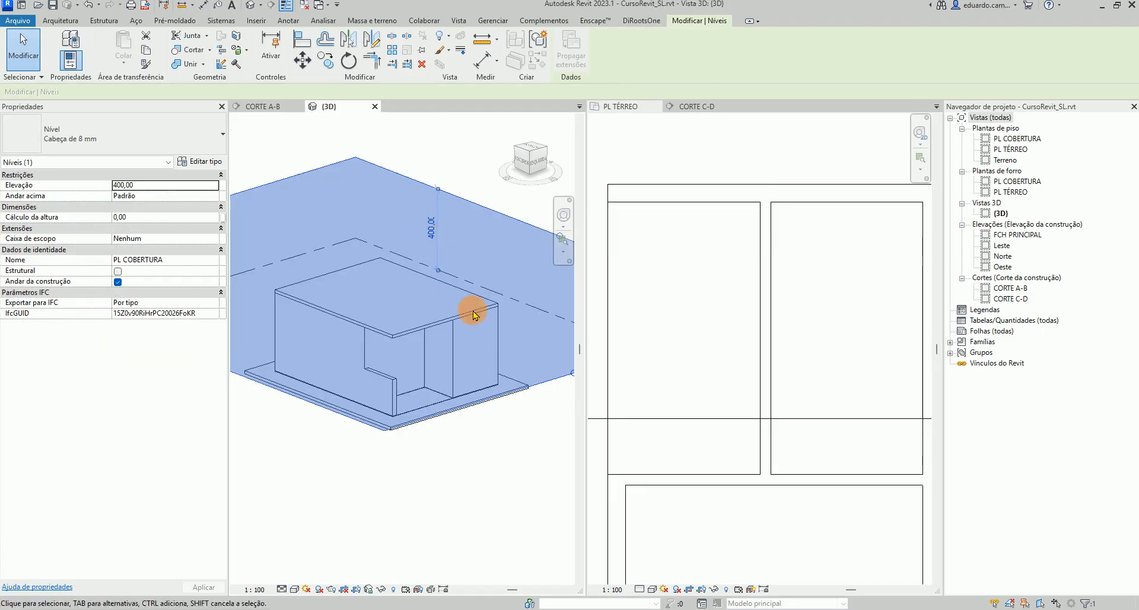
pyautogui.scroll(-5, 402, 450)
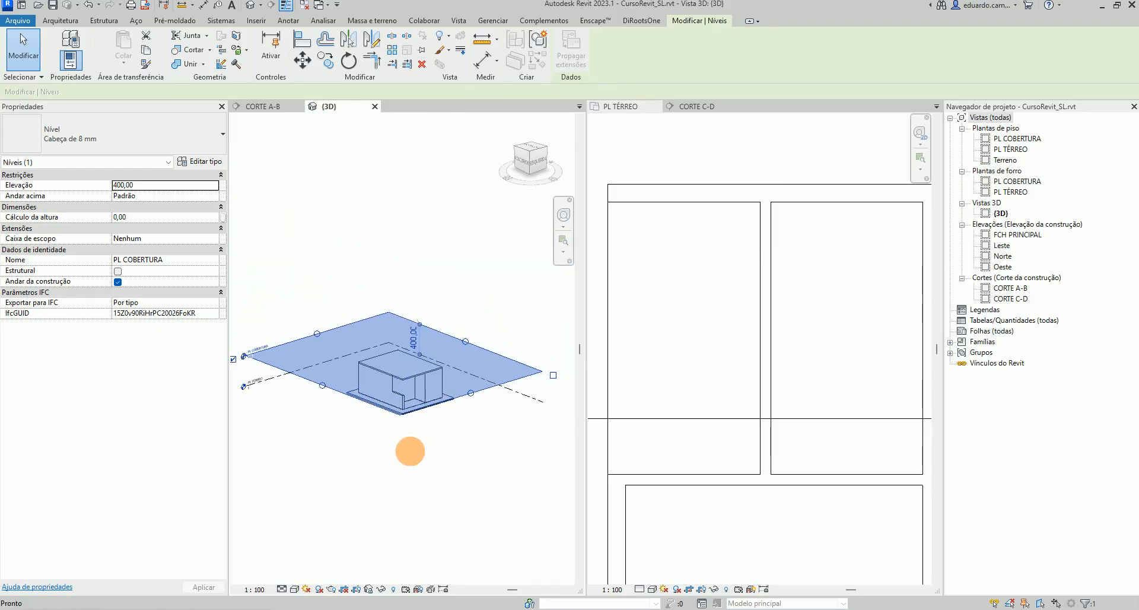
pyautogui.scroll(2, 404, 449)
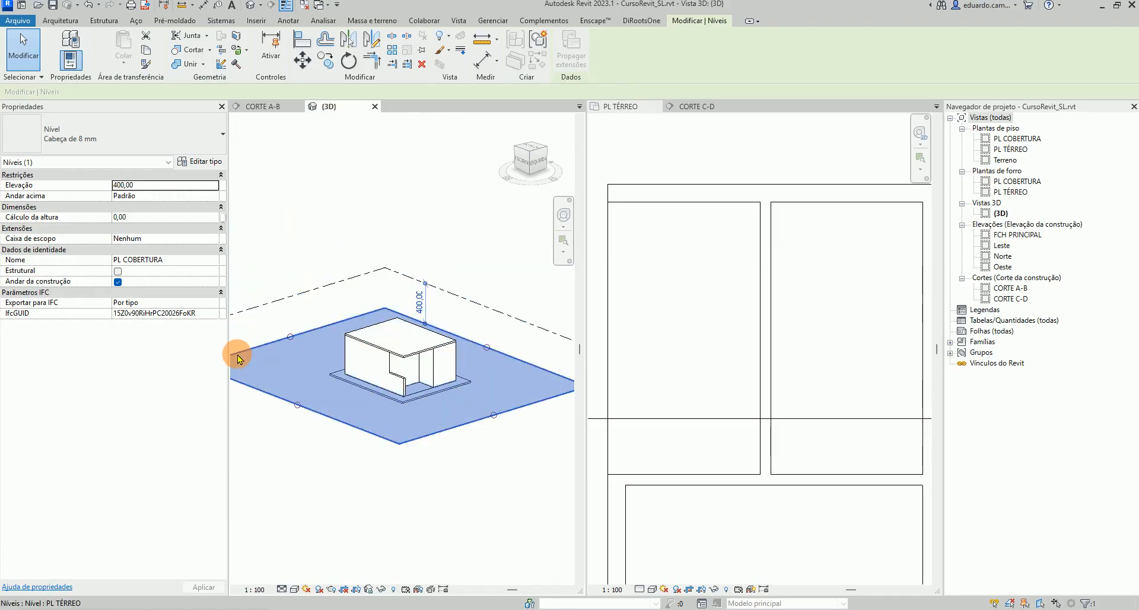
pyautogui.click(239, 358)
pyautogui.click(428, 277)
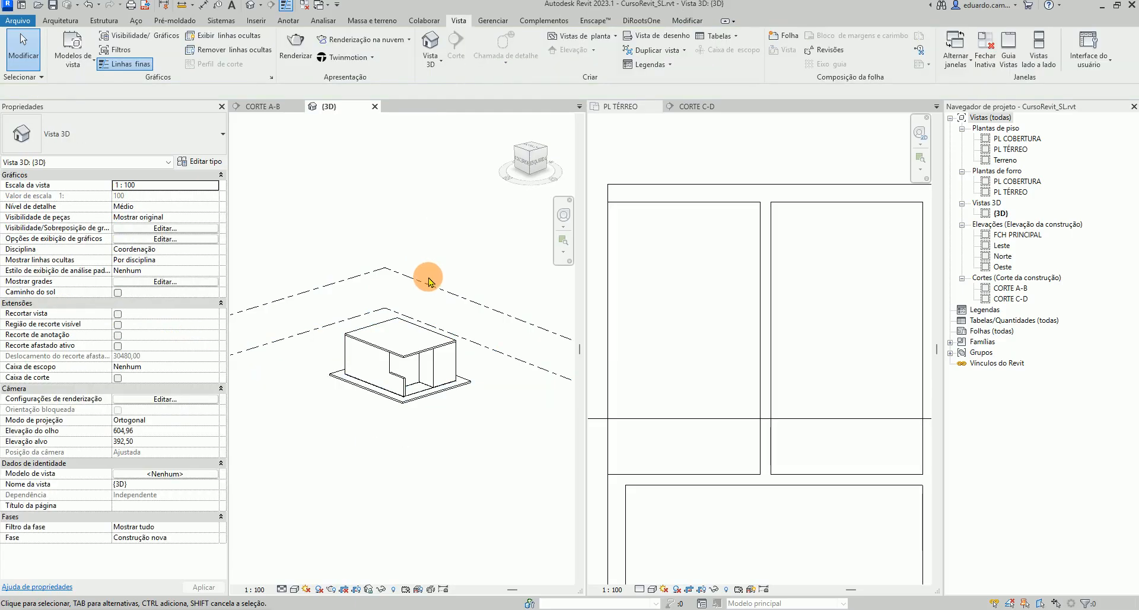
pyautogui.scroll(2, 406, 395)
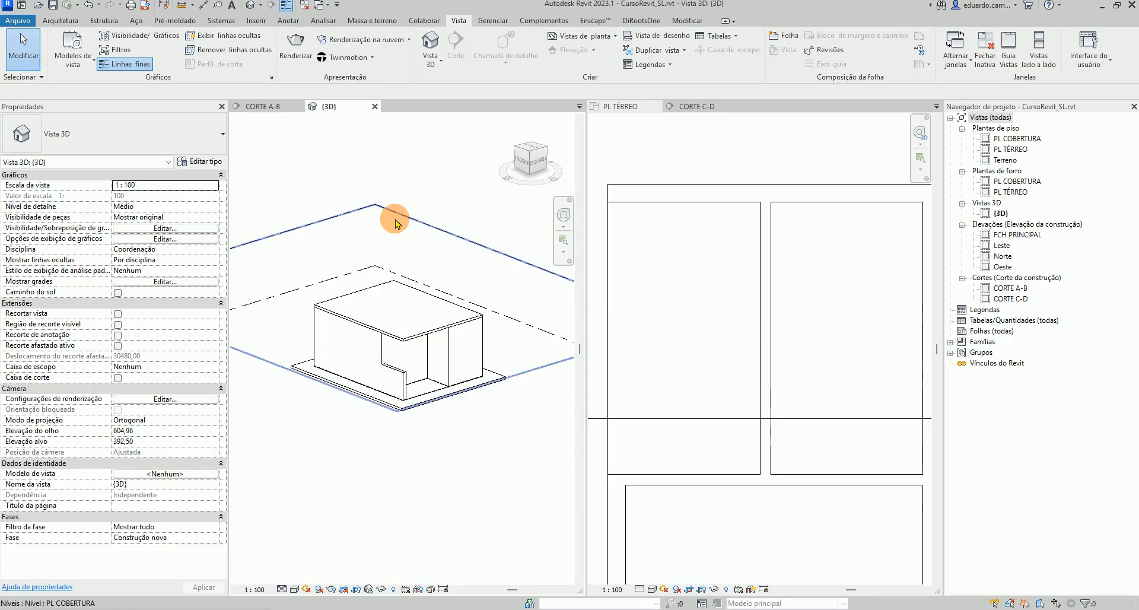
pyautogui.click(274, 108)
pyautogui.scroll(-4, 320, 300)
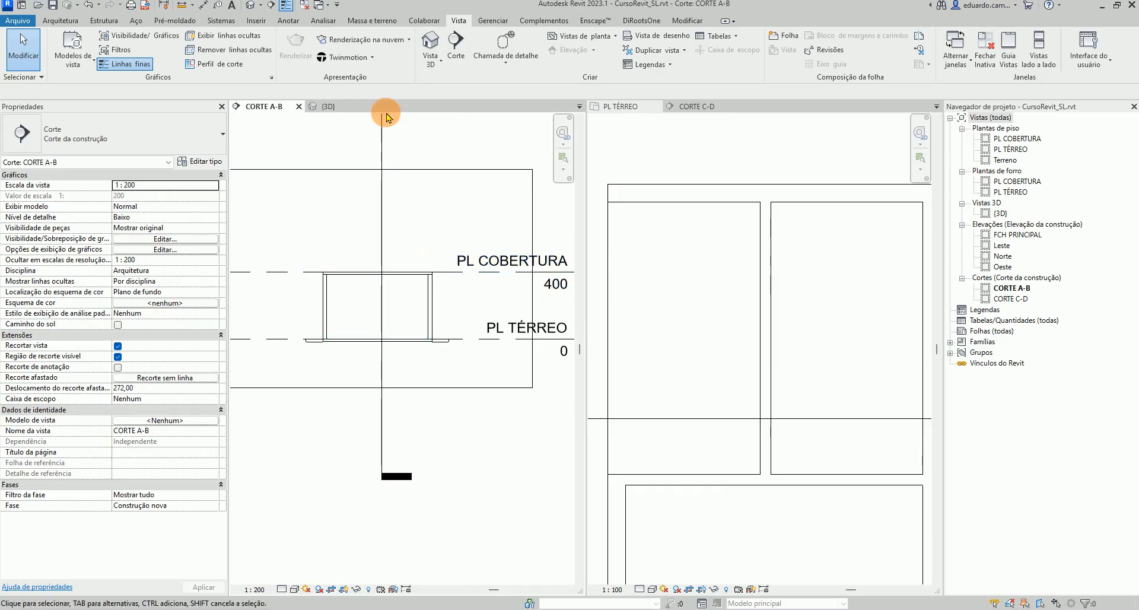
pyautogui.click(346, 107)
pyautogui.scroll(-2, 308, 419)
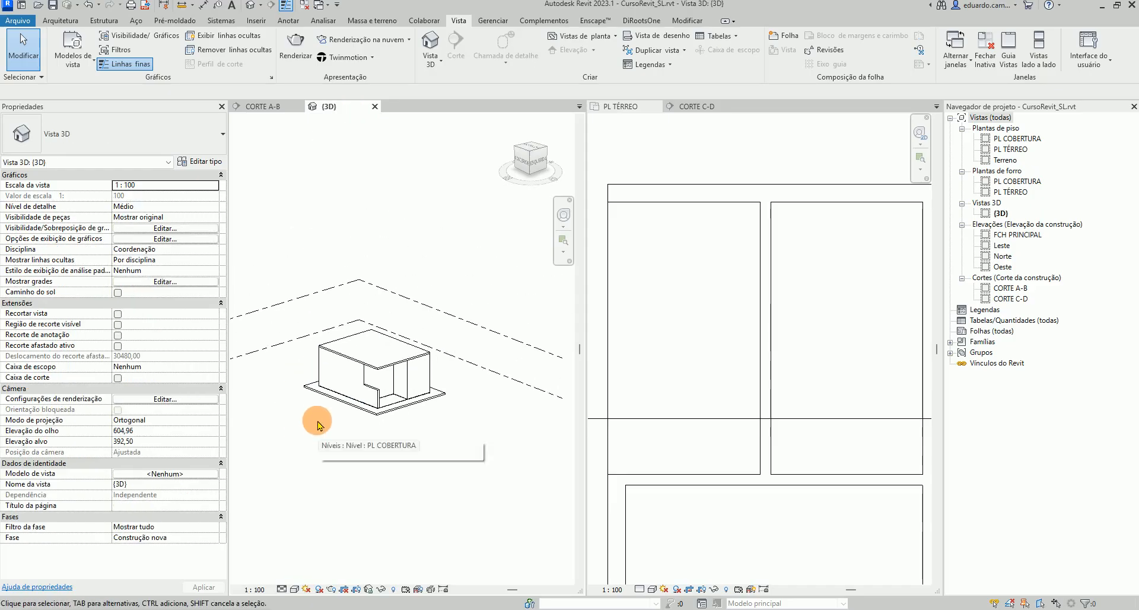
# Select the new wall in the ground floor plan and duplicate its wall type, naming it CRSL_PaEx14
pyautogui.click(666, 204)
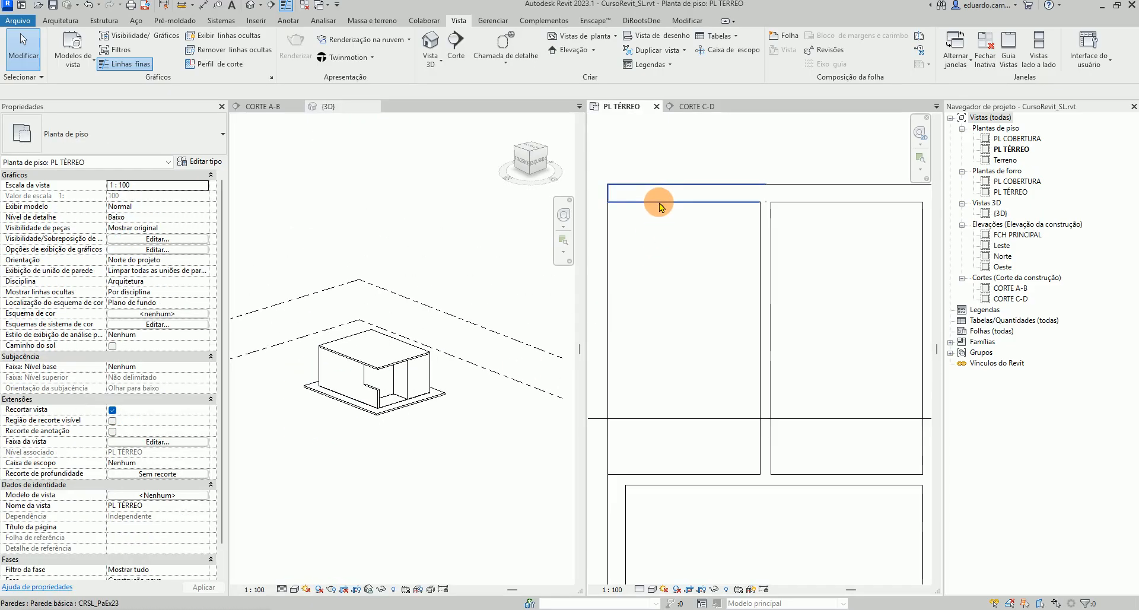
pyautogui.click(658, 204)
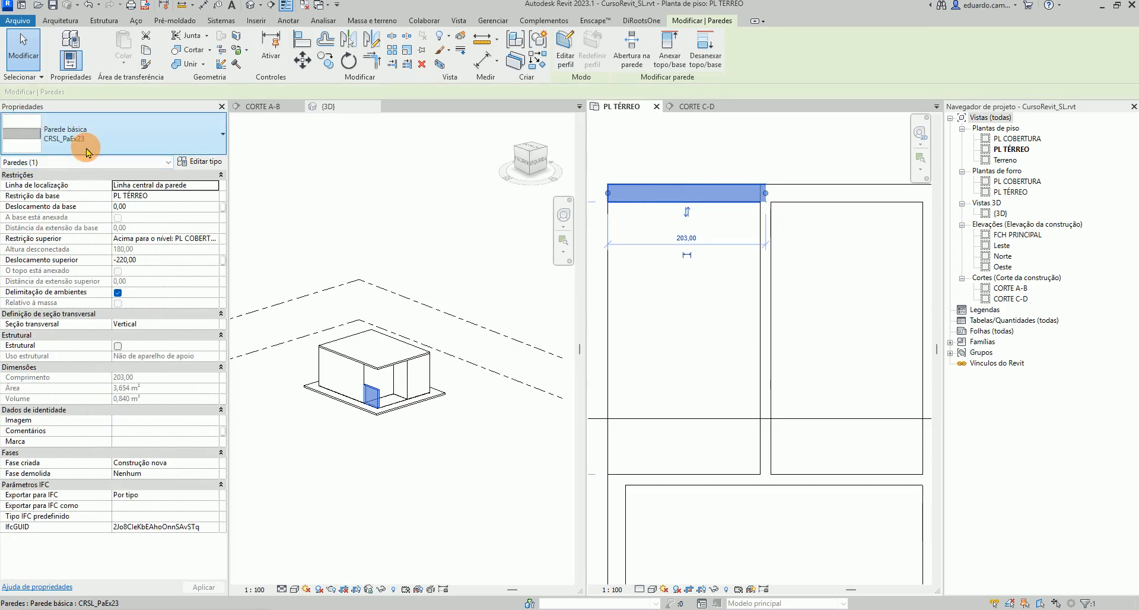
pyautogui.click(205, 163)
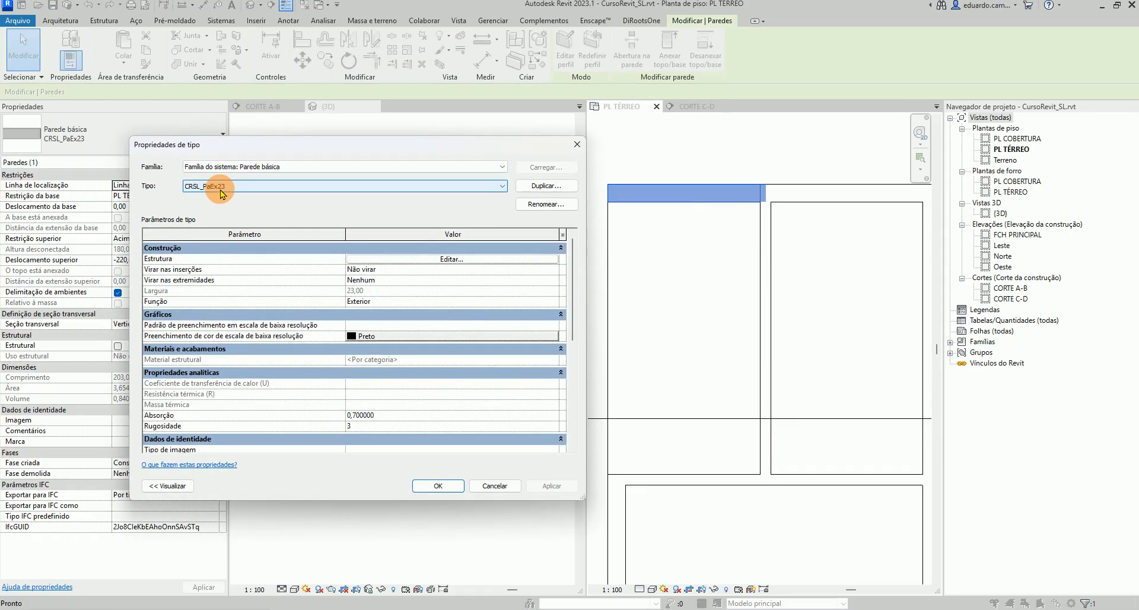
pyautogui.click(543, 185)
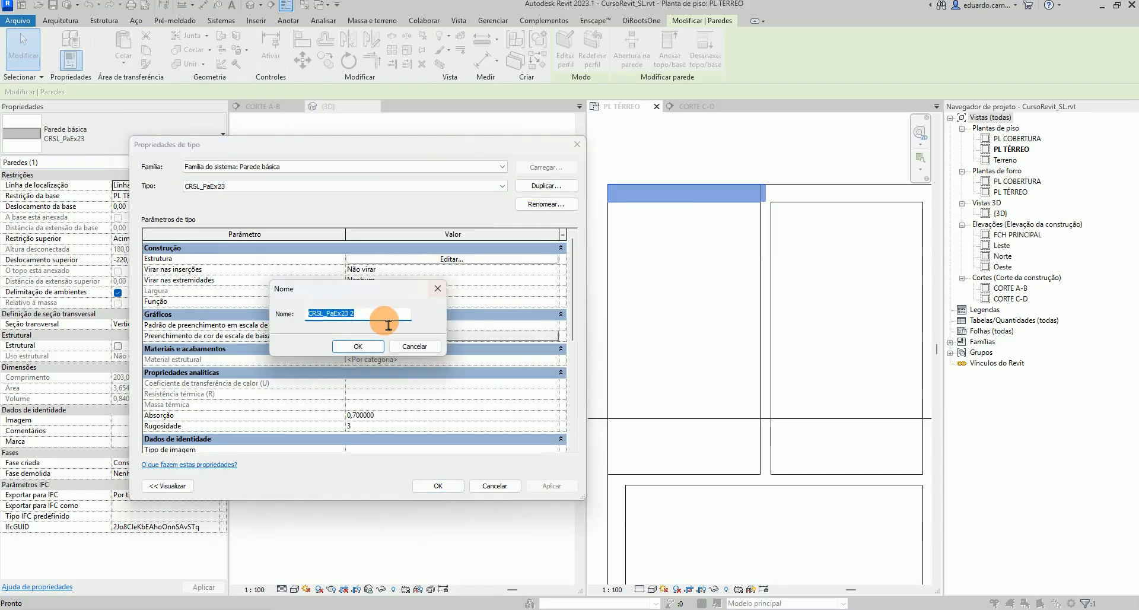
pyautogui.click(354, 325)
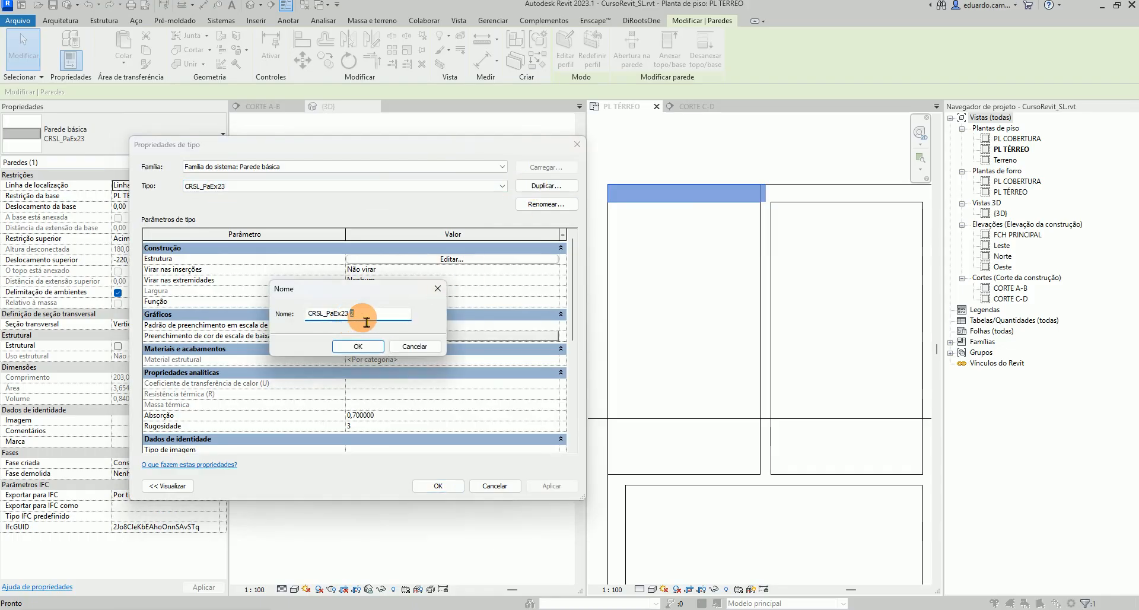
pyautogui.hotkey('shift', 'Left')
pyautogui.hotkey('shift', 'Left')
pyautogui.hotkey('shift', 'Left')
pyautogui.hotkey('shift', 'Left')
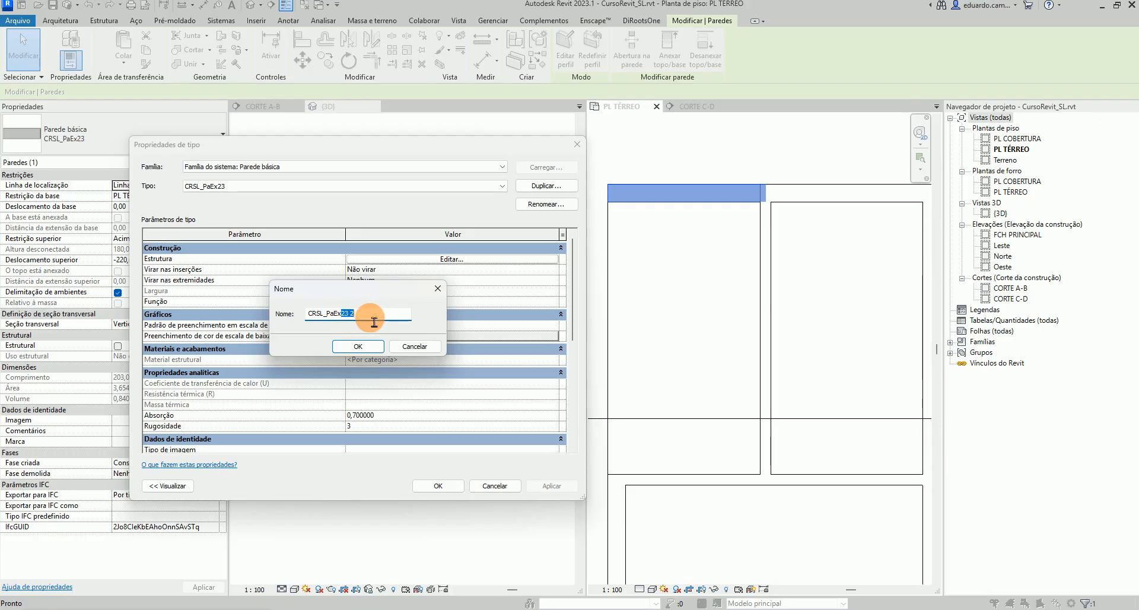
pyautogui.write('14')
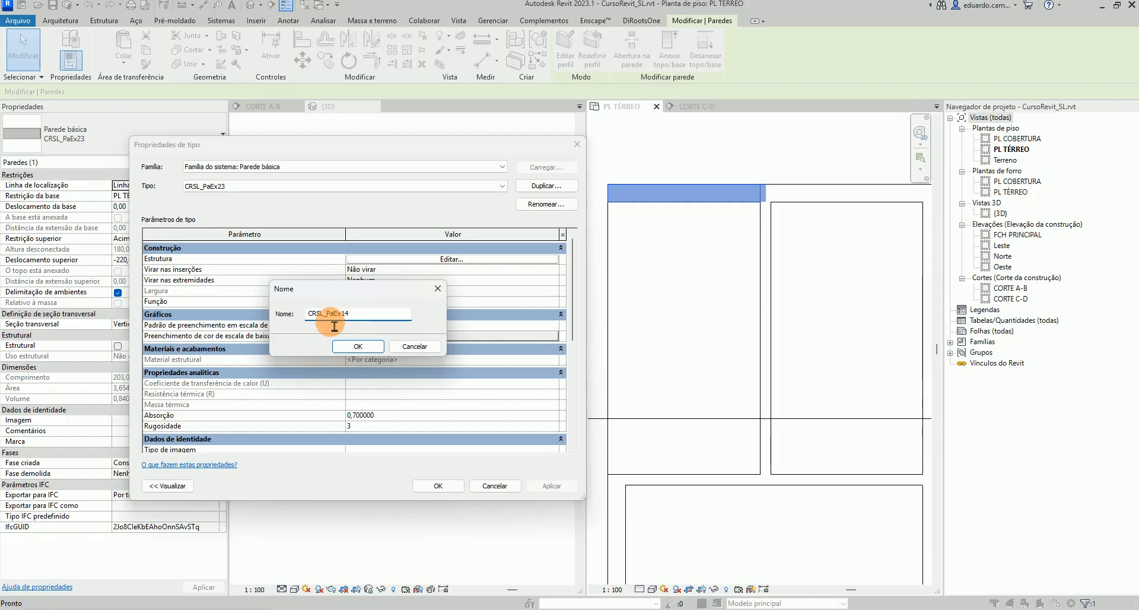
pyautogui.click(358, 346)
# Edit the CRSL_PaEx14 structure so the wall is 14 thick and confirm the type properties
pyautogui.click(417, 259)
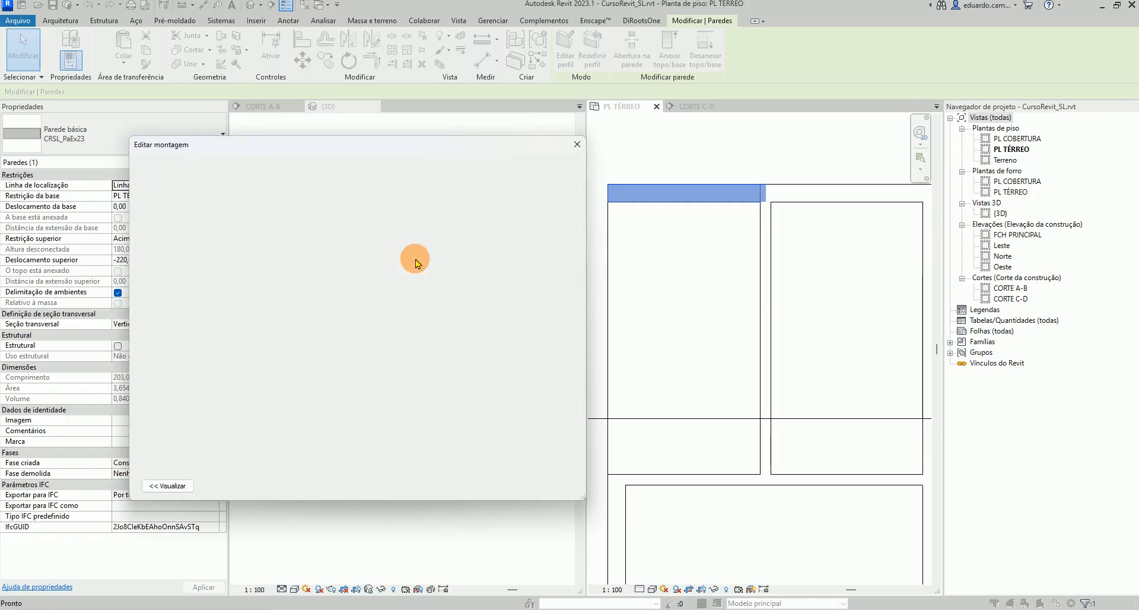
pyautogui.click(334, 258)
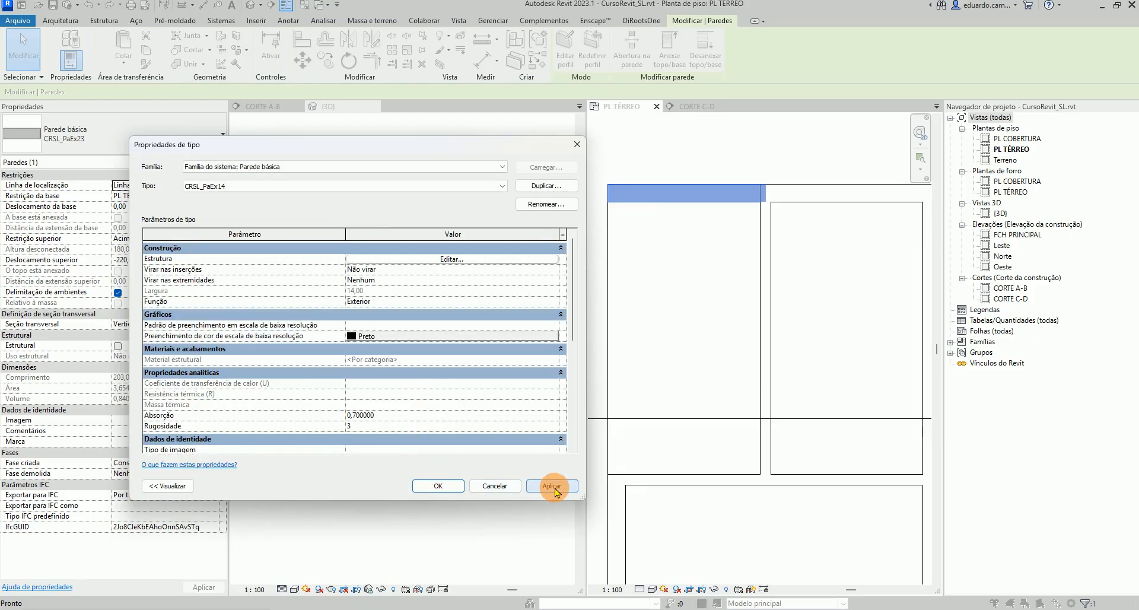
pyautogui.click(439, 486)
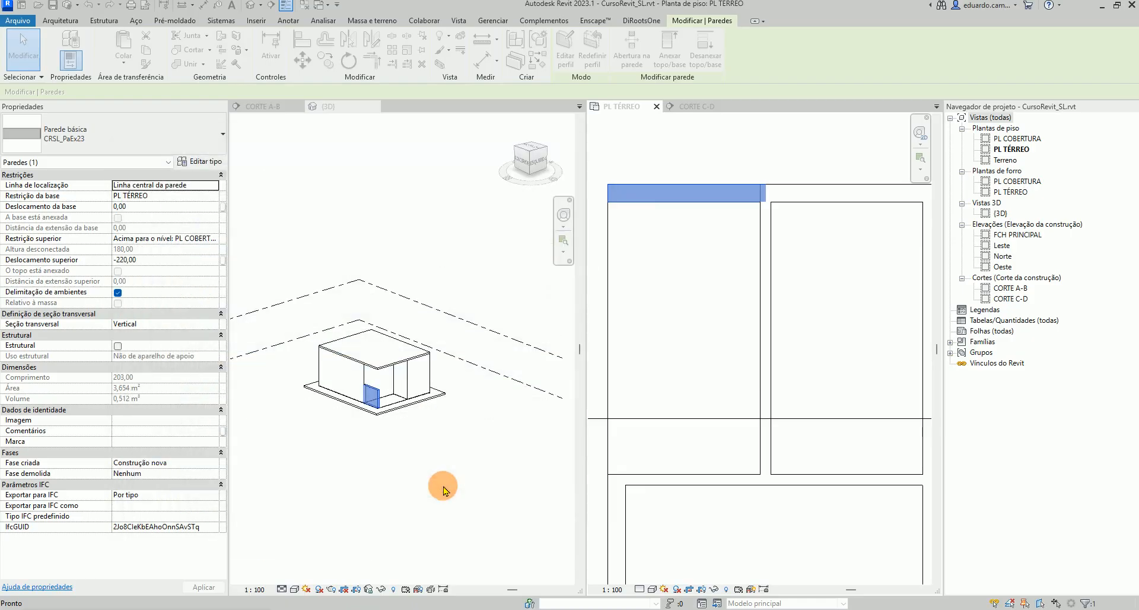
# Drag the new wall's right end back, shortening the wall to about 158 long
pyautogui.scroll(5, 785, 188)
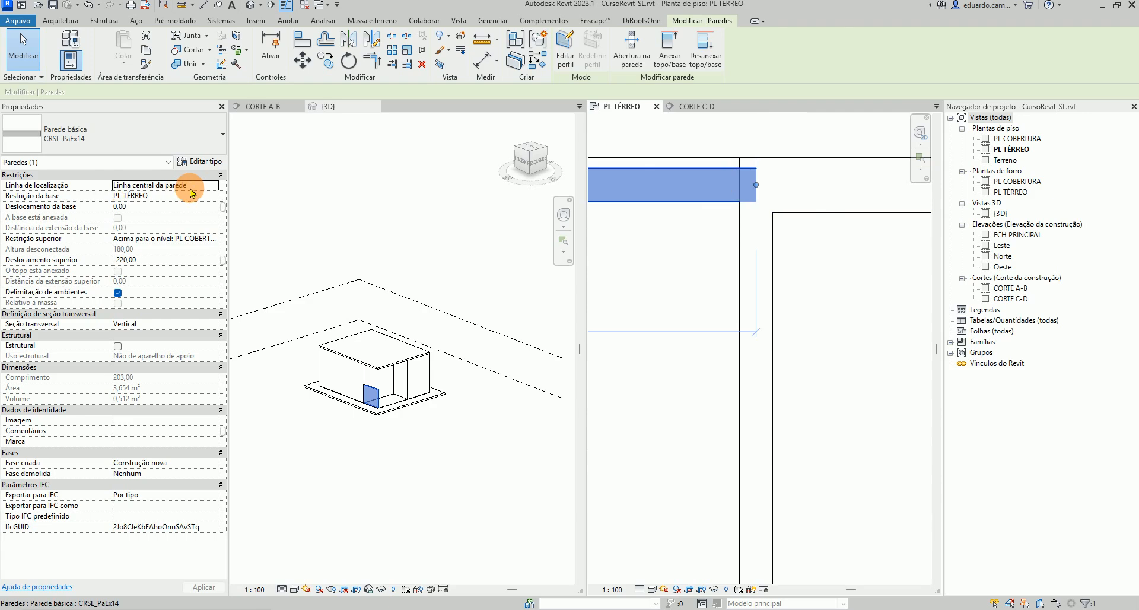
pyautogui.scroll(-3, 733, 225)
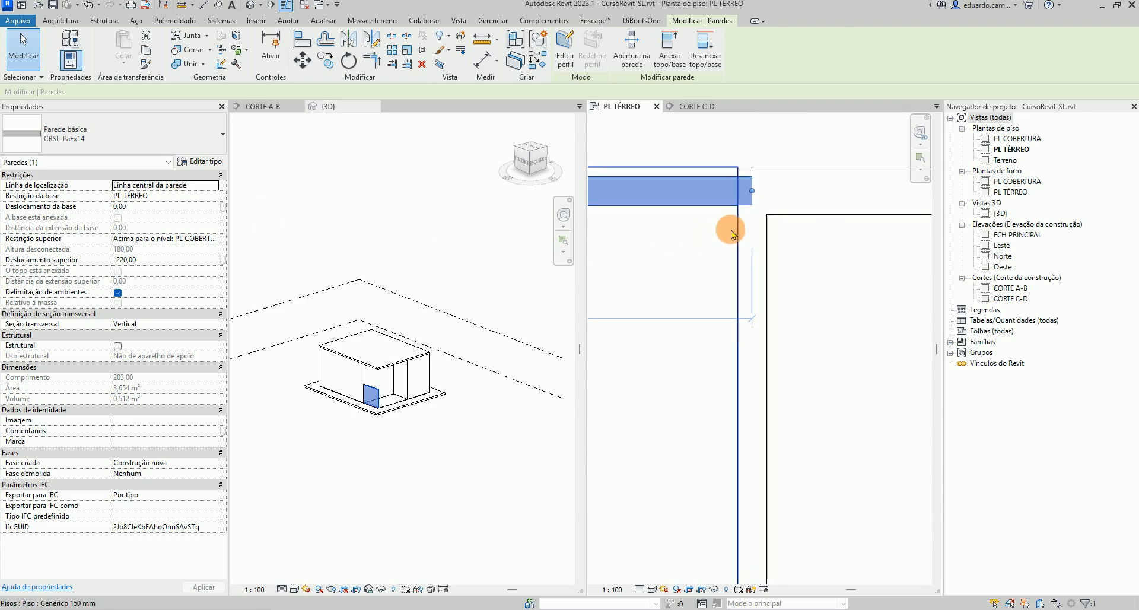
pyautogui.scroll(3, 738, 218)
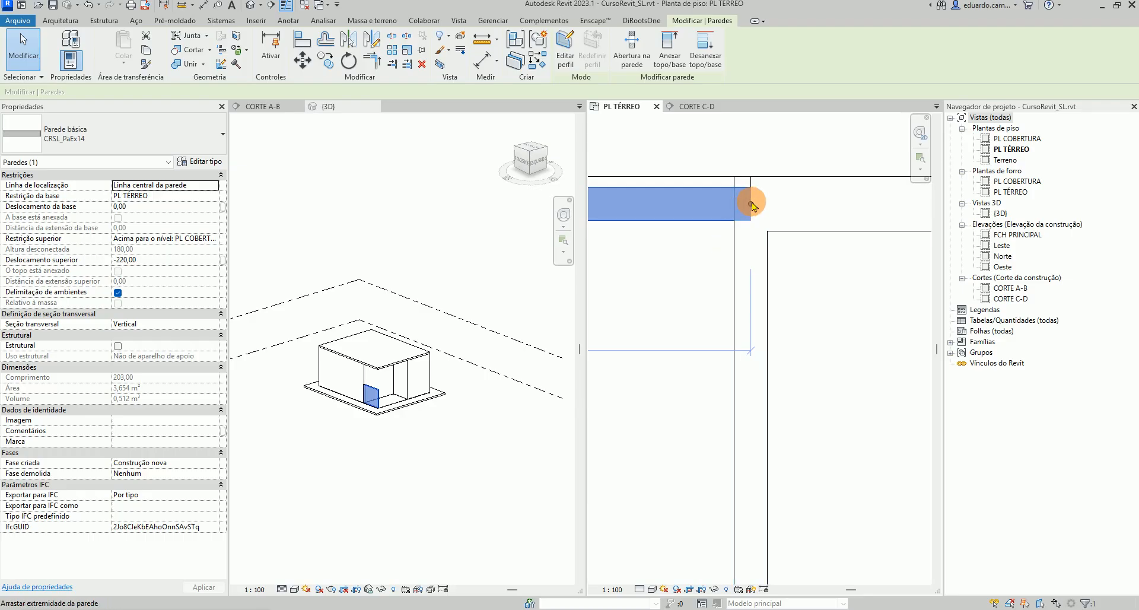
pyautogui.moveTo(751, 205)
pyautogui.mouseDown()
pyautogui.moveTo(706, 204)
pyautogui.moveTo(733, 205)
pyautogui.mouseUp()
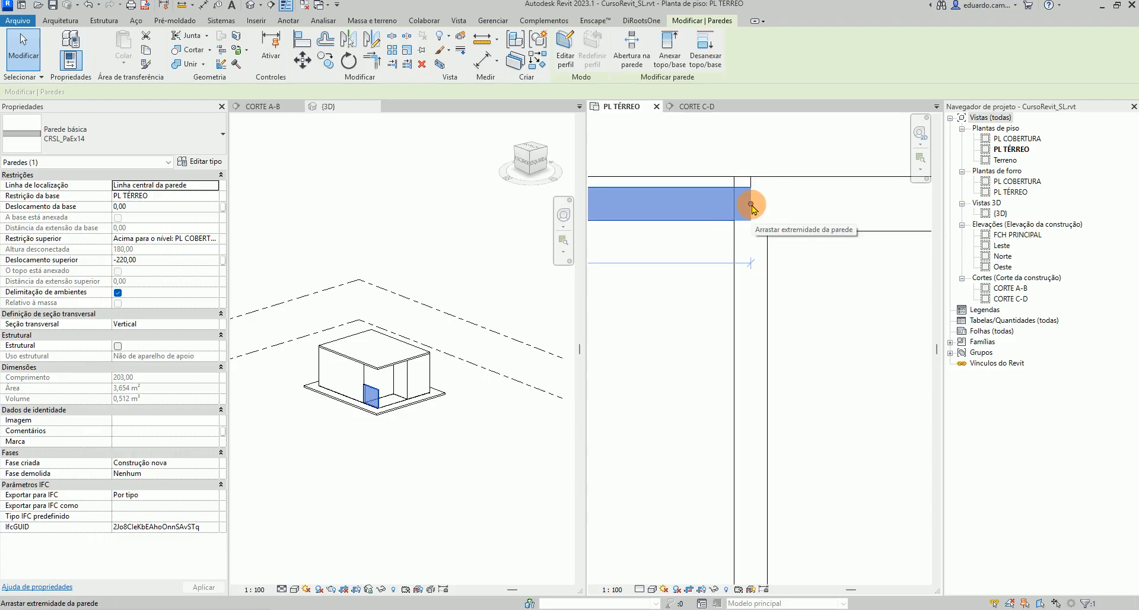
pyautogui.moveTo(751, 205); pyautogui.dragTo(644, 204)
pyautogui.scroll(-3, 781, 244)
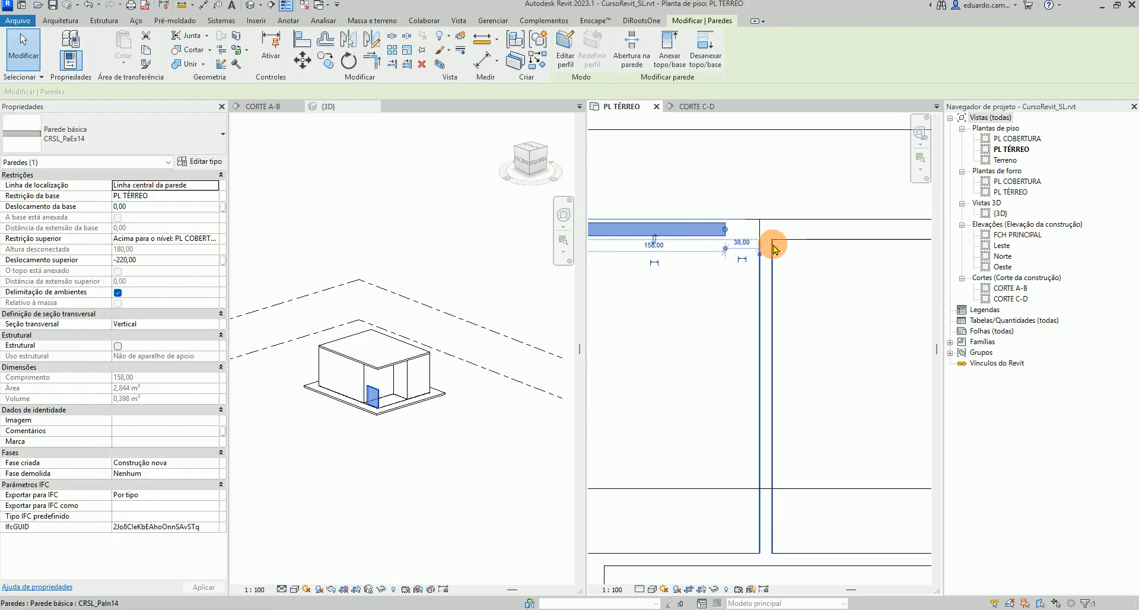
# Try to join the new wall and the vertical interior wall with Trim/Extend to Corner
pyautogui.click(785, 173)
pyautogui.click(814, 303)
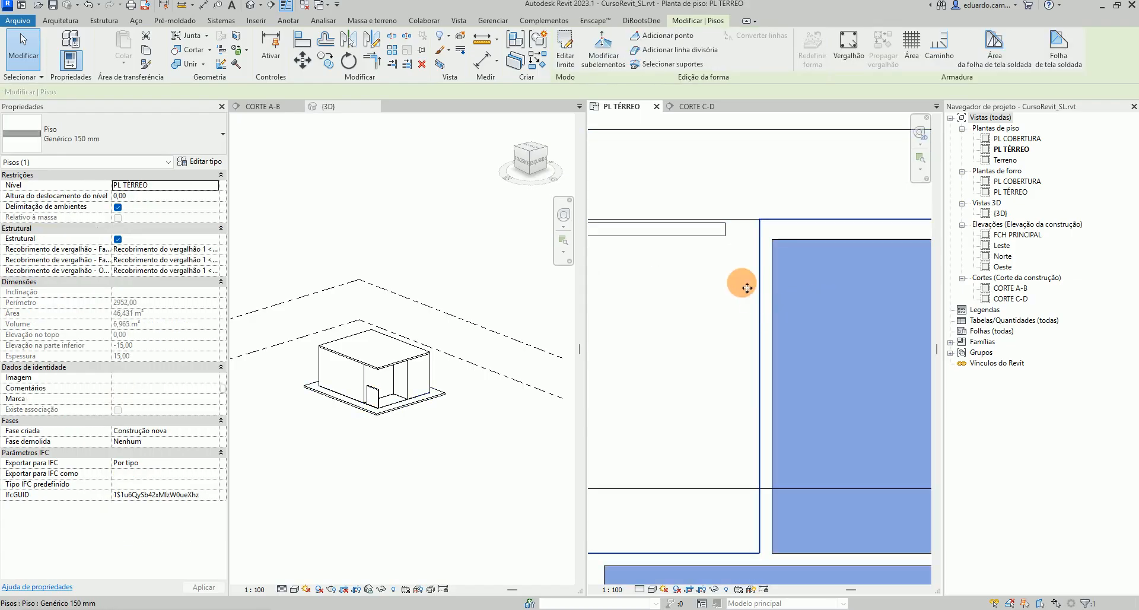
pyautogui.click(776, 254)
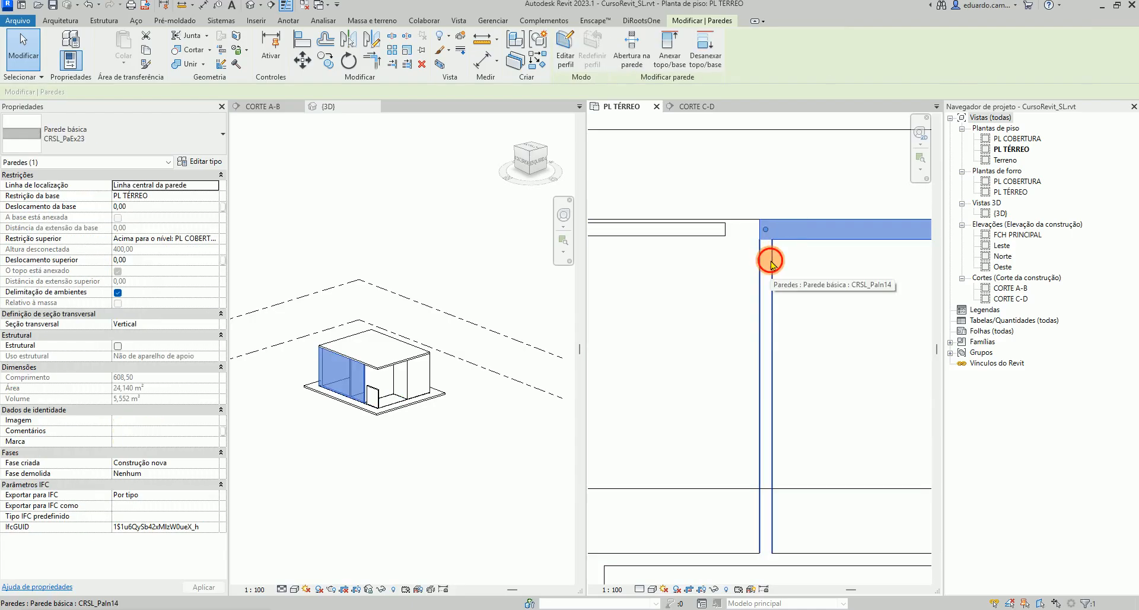
pyautogui.click(771, 261)
pyautogui.click(372, 61)
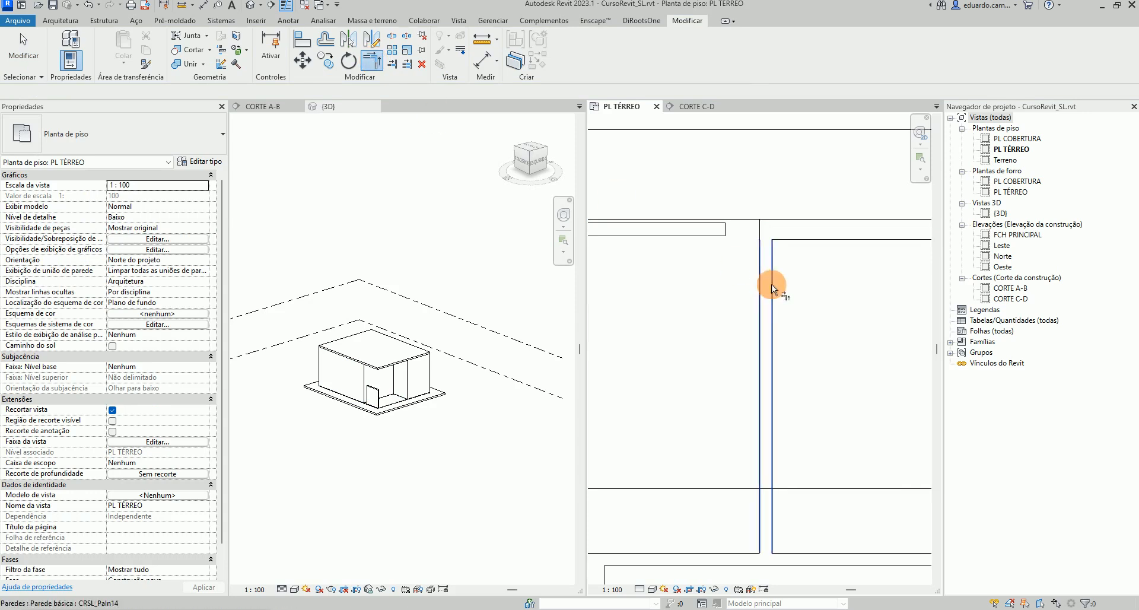
pyautogui.click(777, 250)
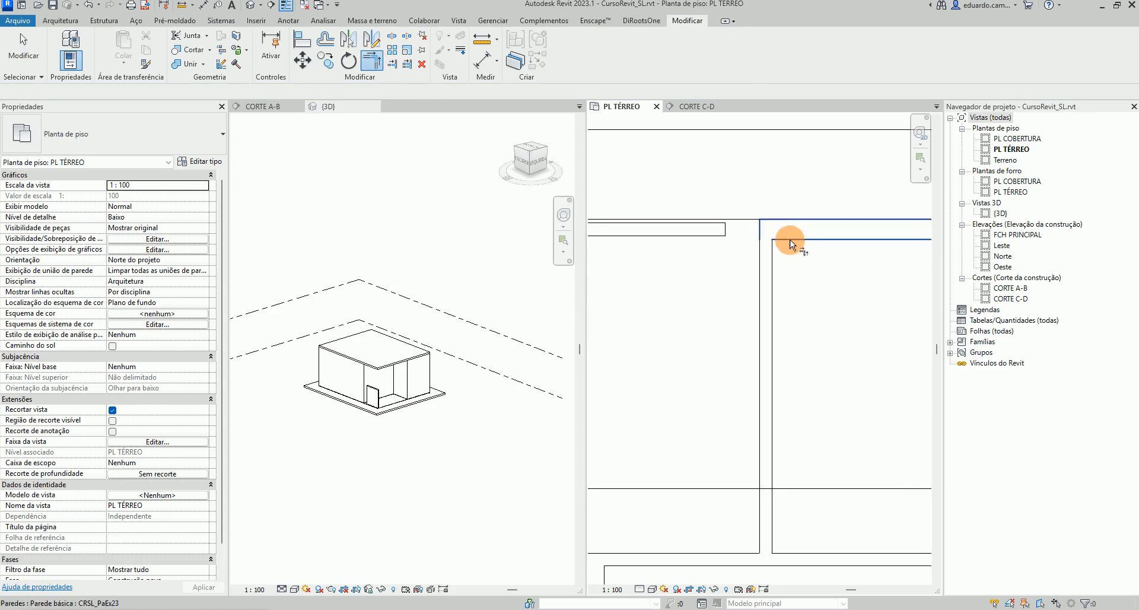
pyautogui.click(764, 278)
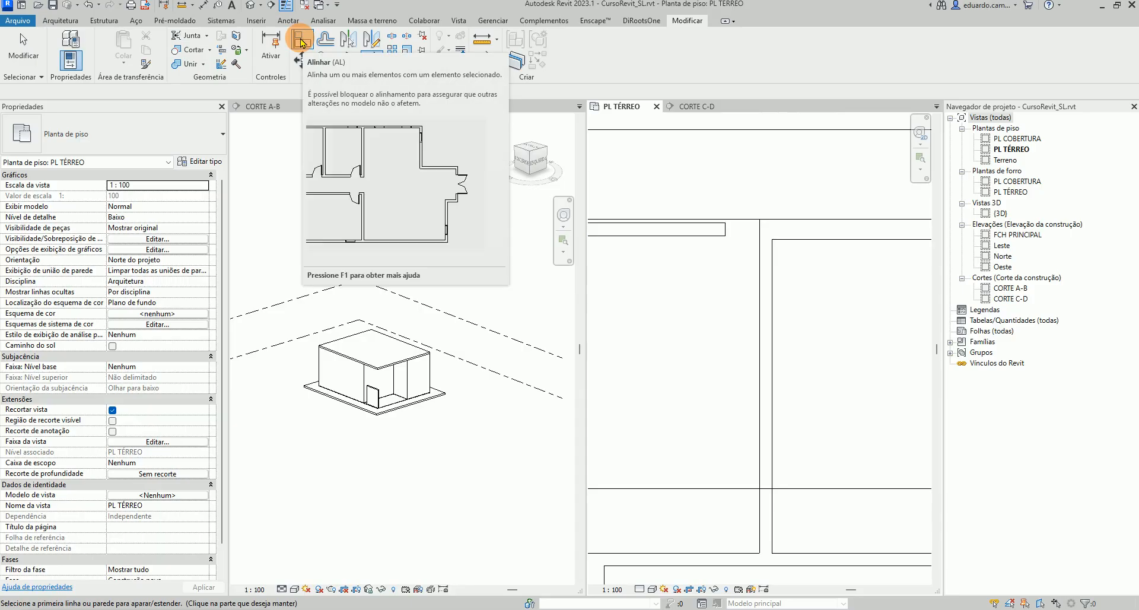
# Try to align the new wall's end with the vertical interior wall using Align
pyautogui.click(303, 41)
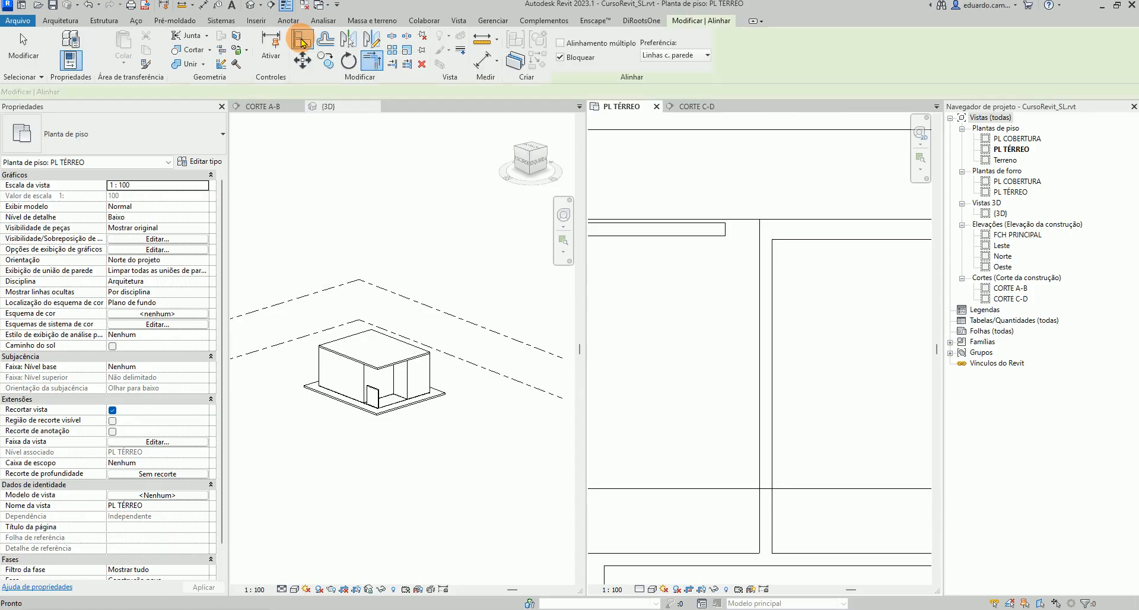
pyautogui.click(758, 287)
pyautogui.click(725, 232)
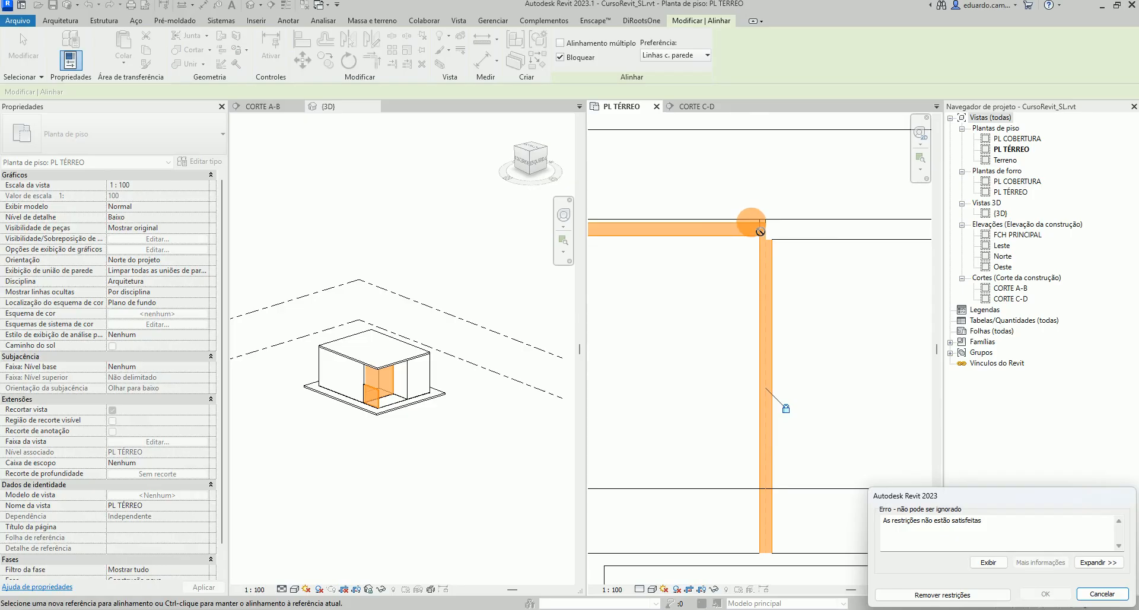
pyautogui.click(1102, 594)
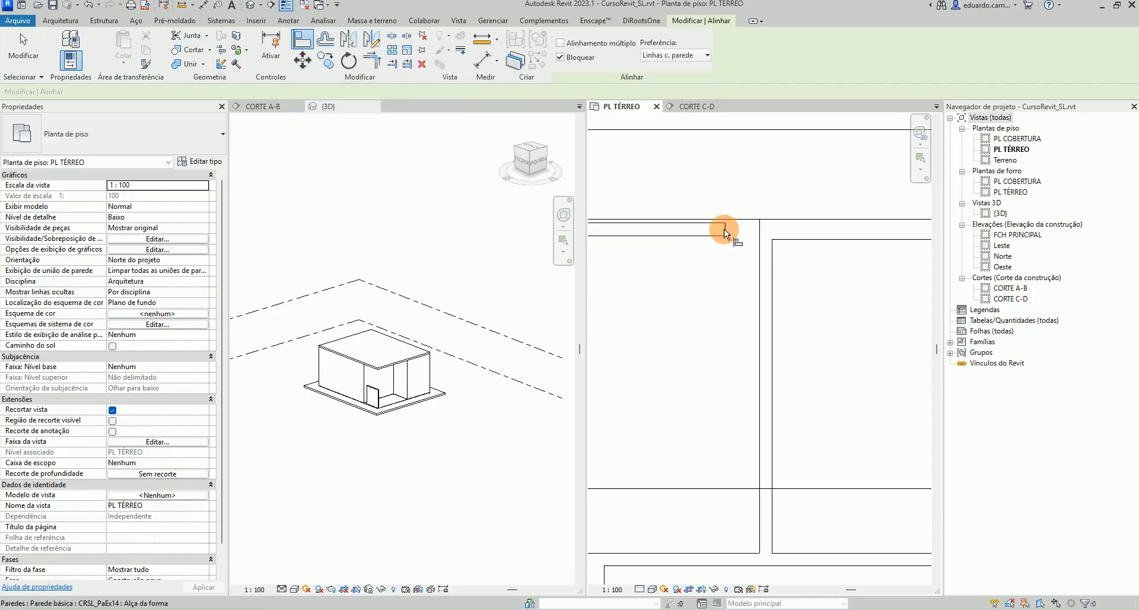
pyautogui.click(767, 236)
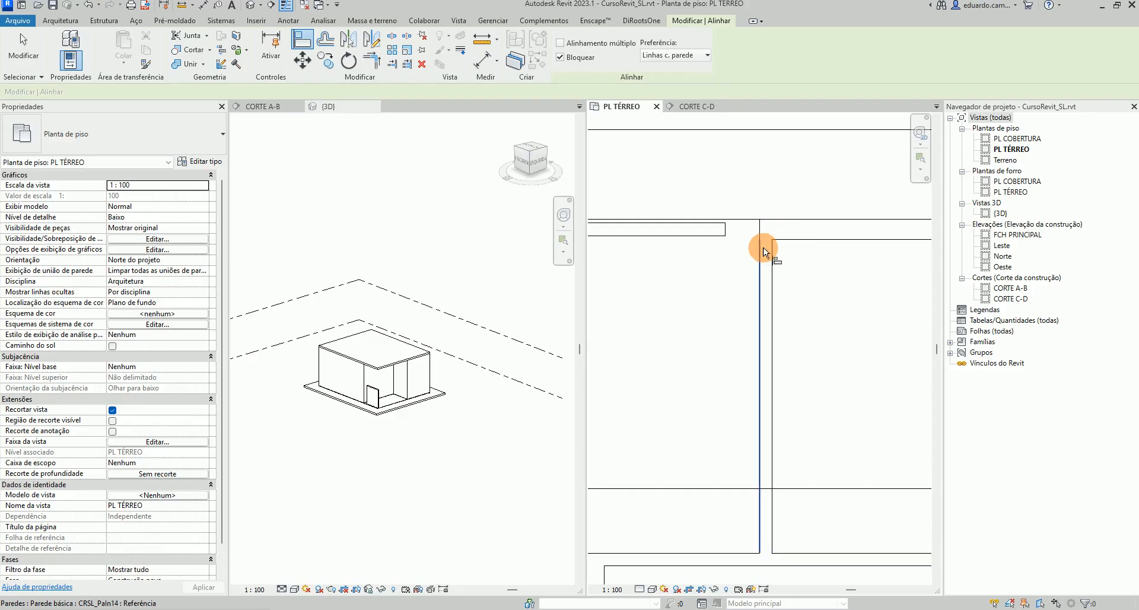
pyautogui.click(765, 253)
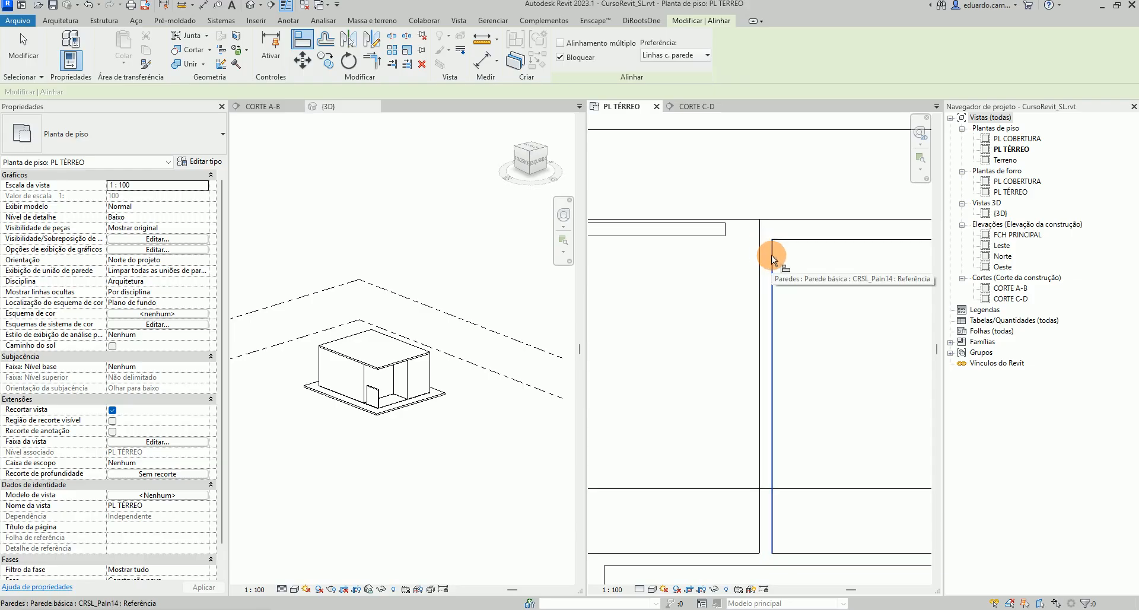
pyautogui.click(773, 259)
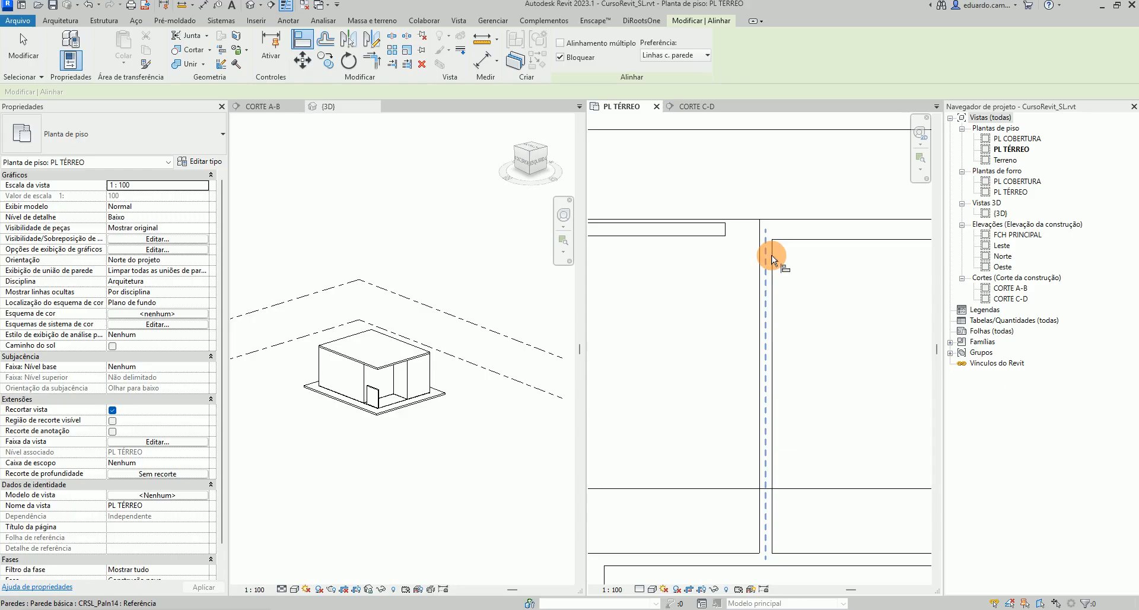
pyautogui.press('Escape')
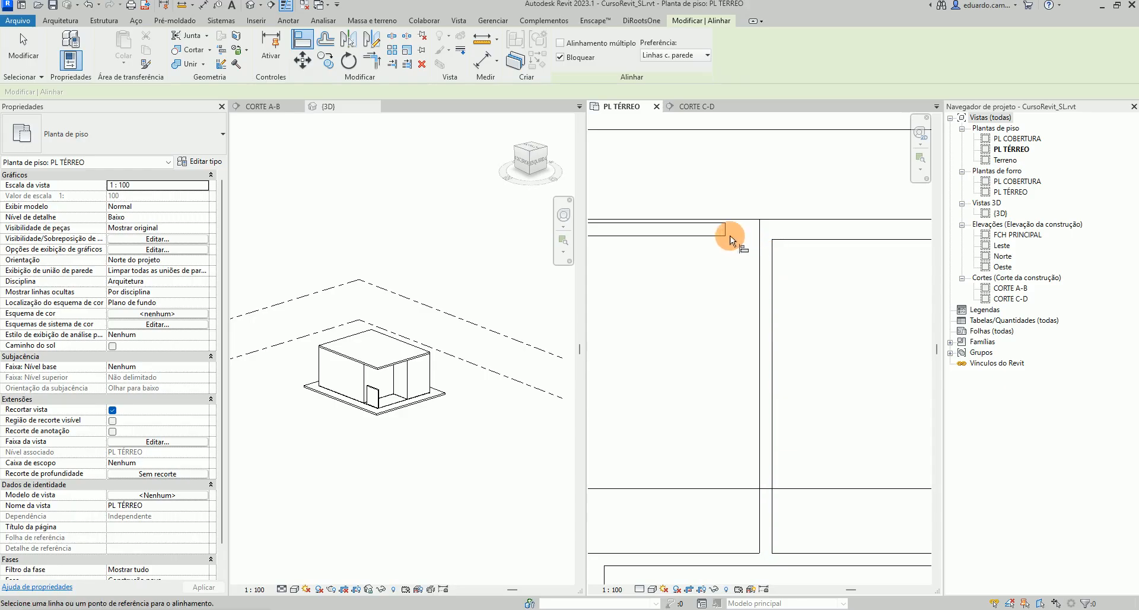
# Extend the new wall's end to the vertical interior wall with Trim/Extend Single Element, and undo it
pyautogui.click(394, 67)
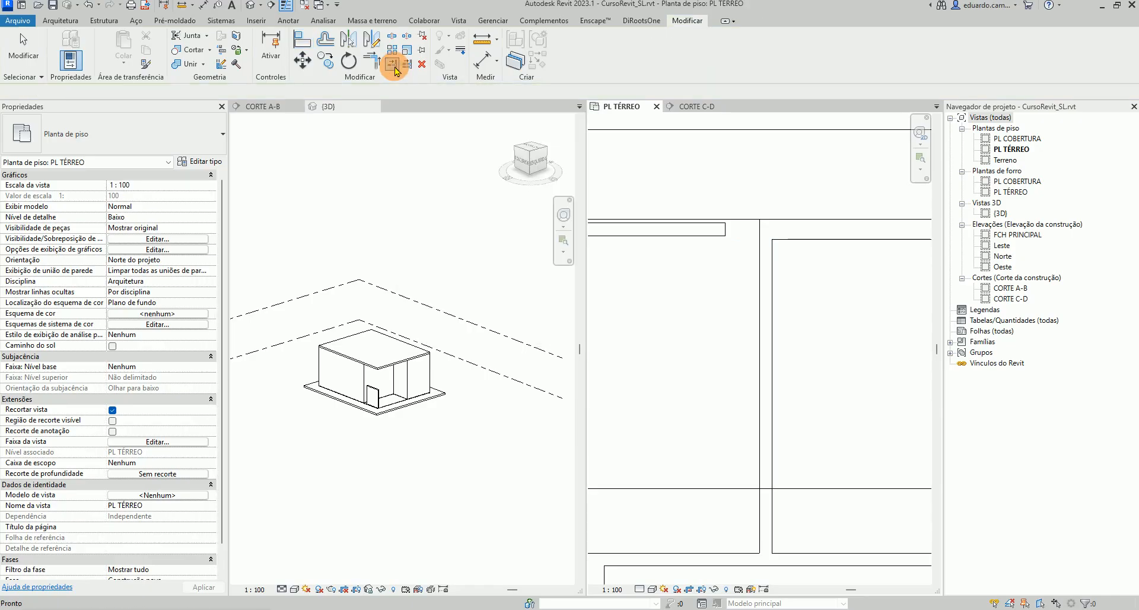
pyautogui.click(758, 280)
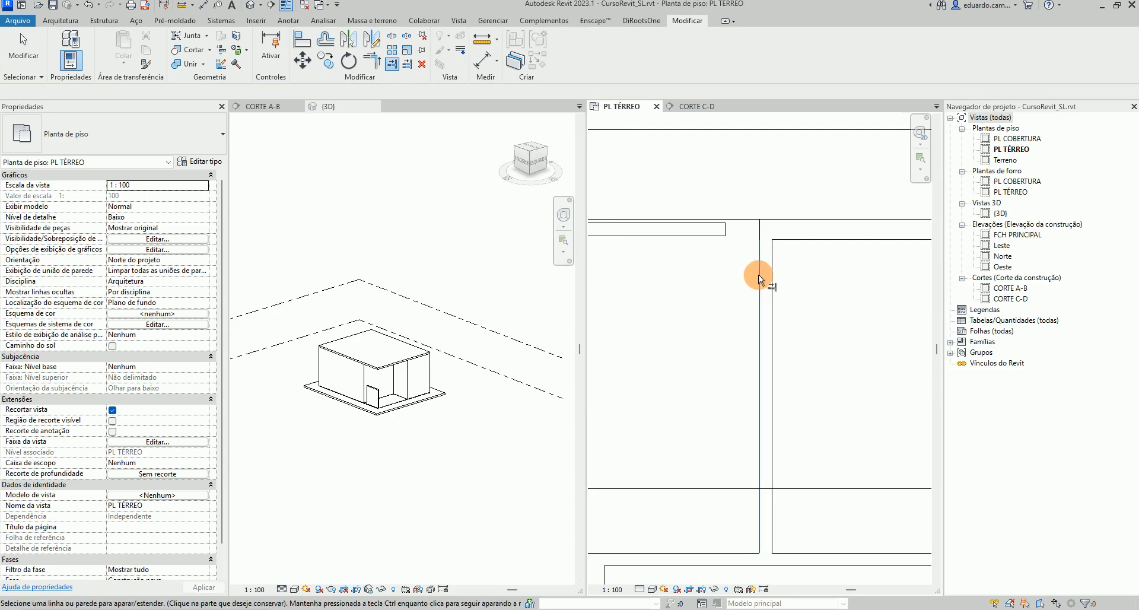
pyautogui.click(723, 233)
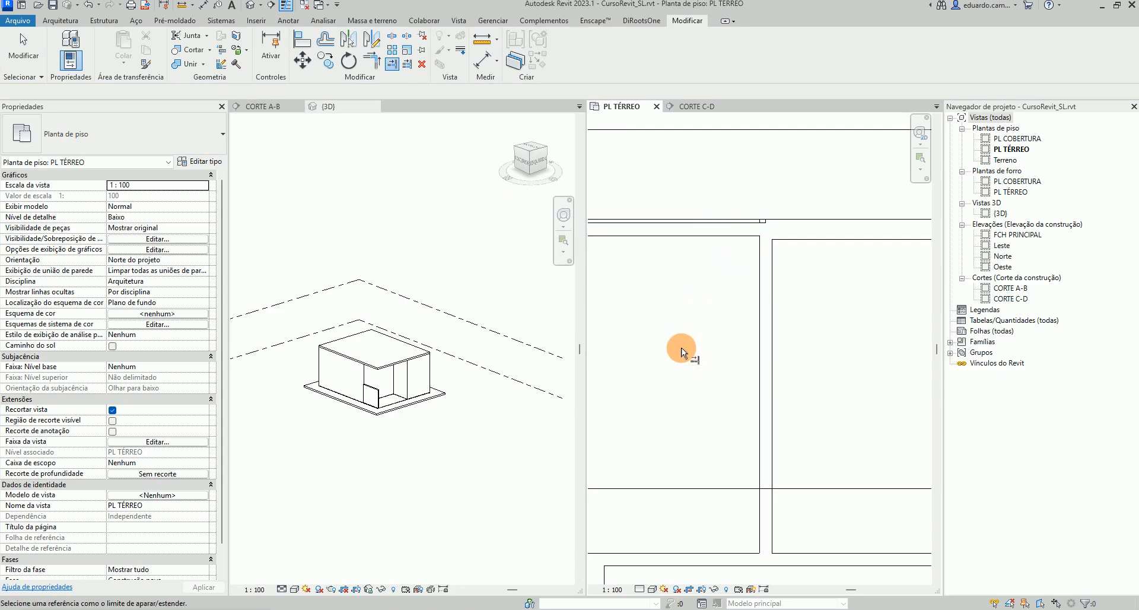
pyautogui.hotkey('ctrl', 'z')
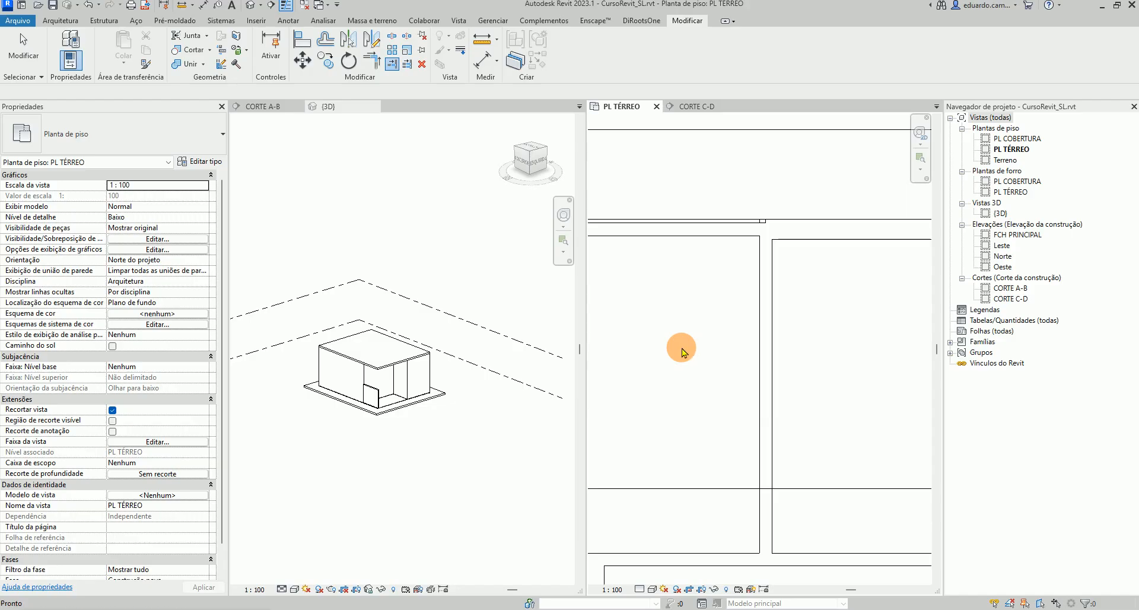
pyautogui.click(409, 68)
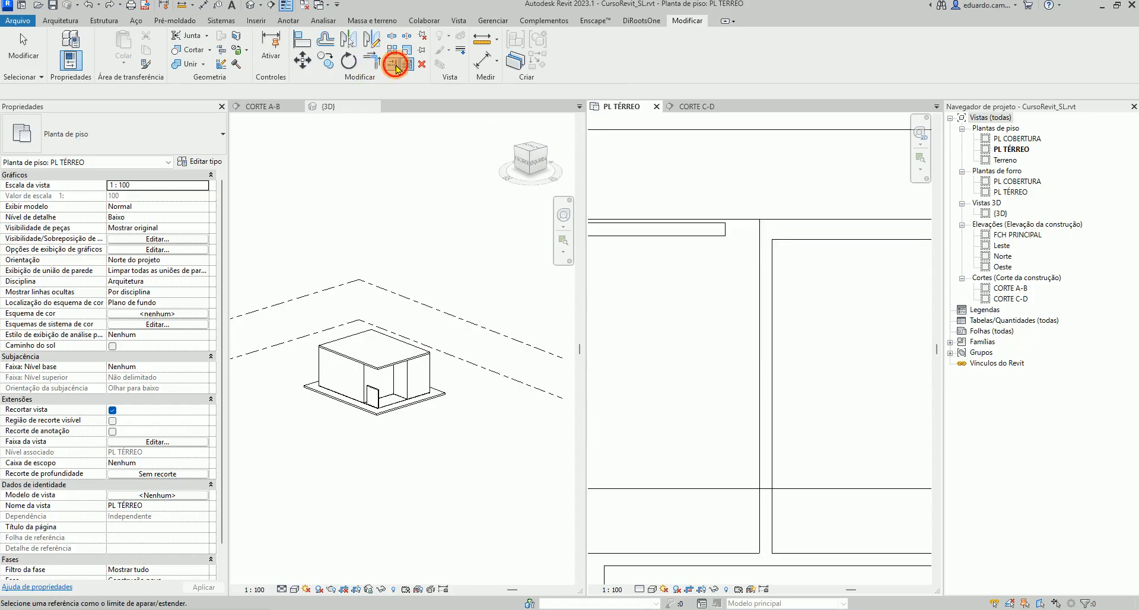
pyautogui.click(391, 64)
pyautogui.click(761, 230)
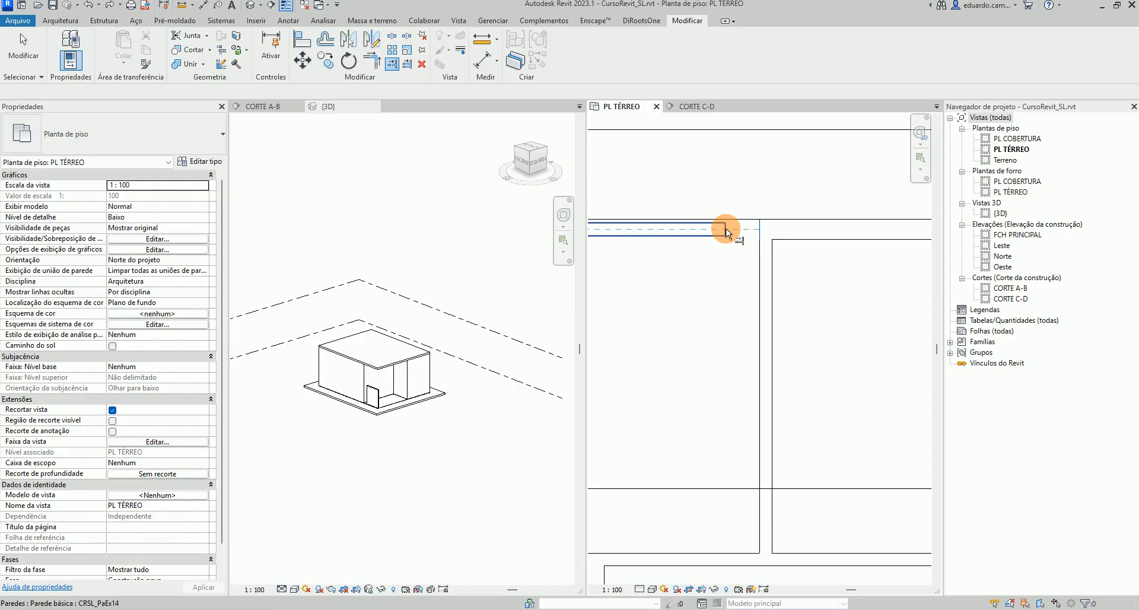
pyautogui.scroll(4, 746, 232)
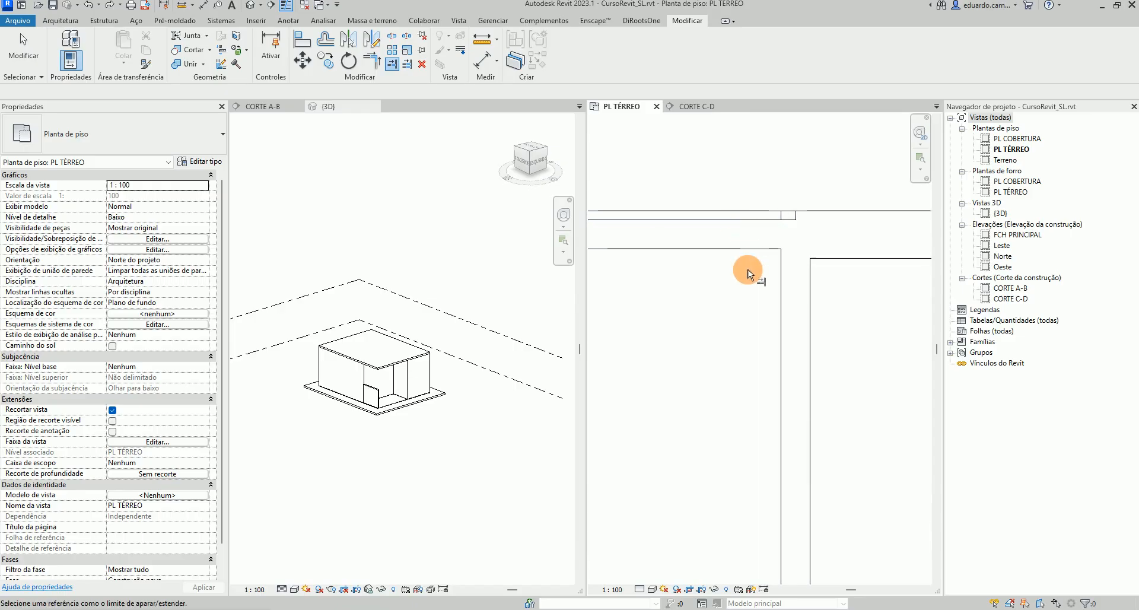
pyautogui.scroll(-3, 747, 274)
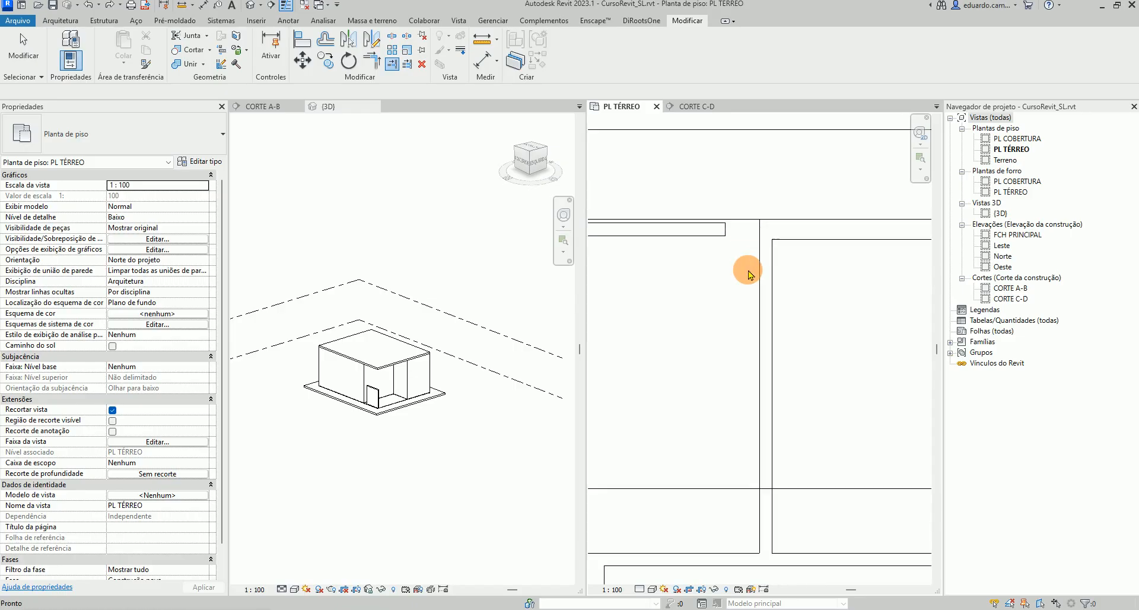
pyautogui.scroll(3, 724, 233)
pyautogui.press('Escape')
# Extend the new interior wall's end by setting its temporary end dimension to 0
pyautogui.click(724, 228)
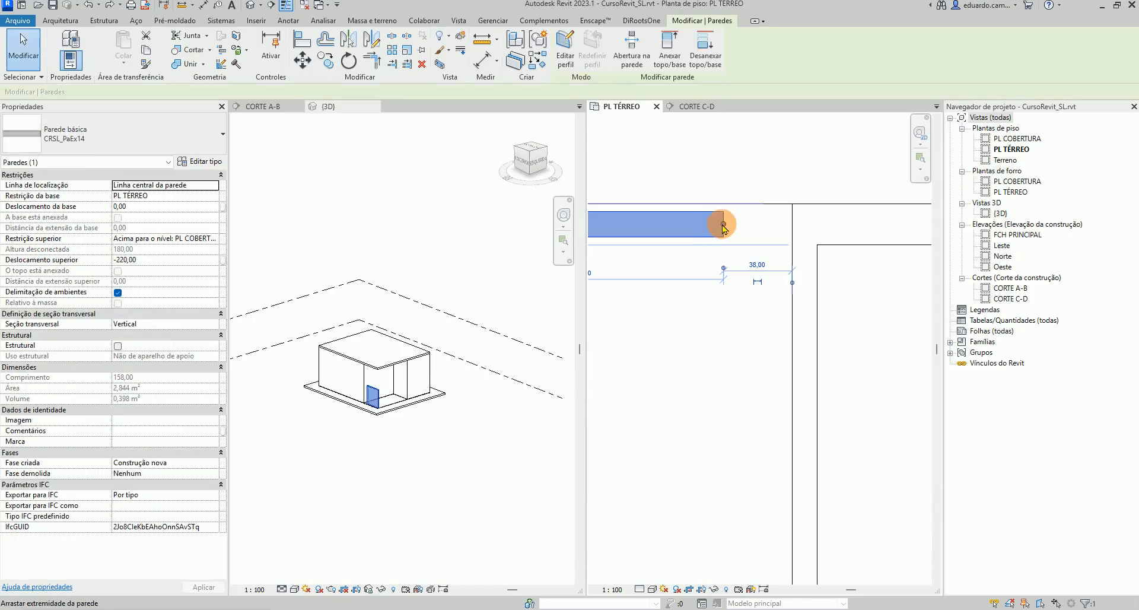
pyautogui.moveTo(723, 224); pyautogui.dragTo(727, 224)
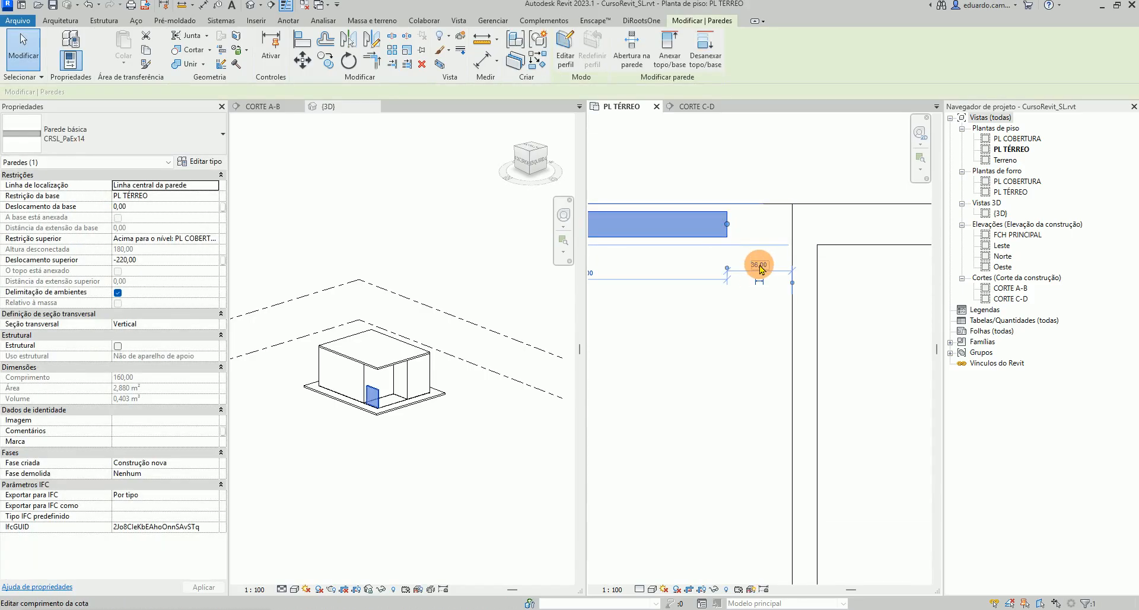
pyautogui.click(758, 265)
pyautogui.write('0')
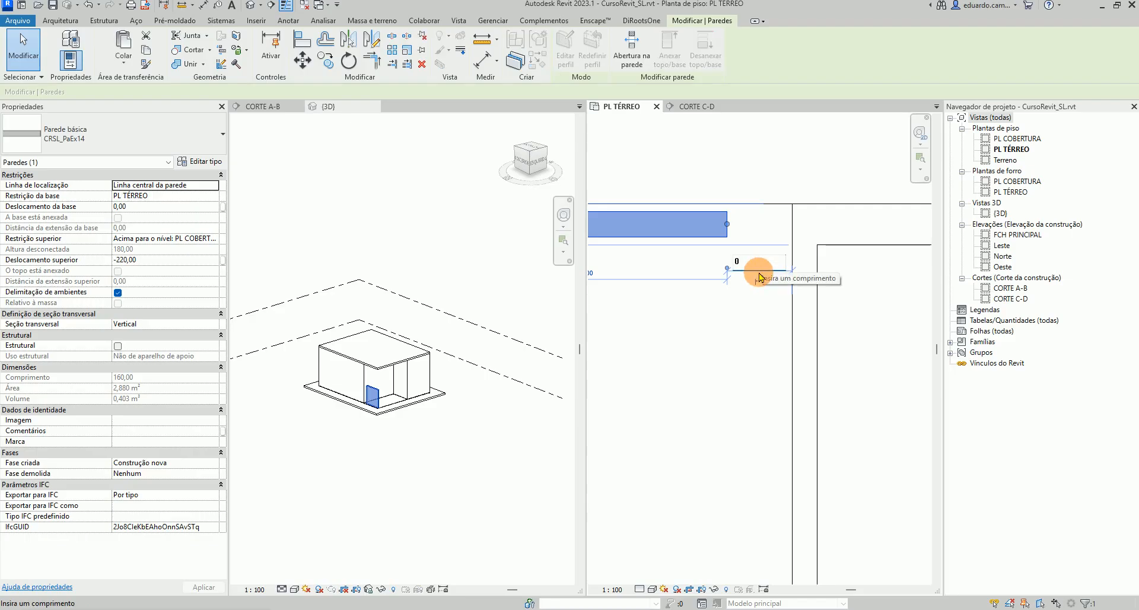
pyautogui.press('Return')
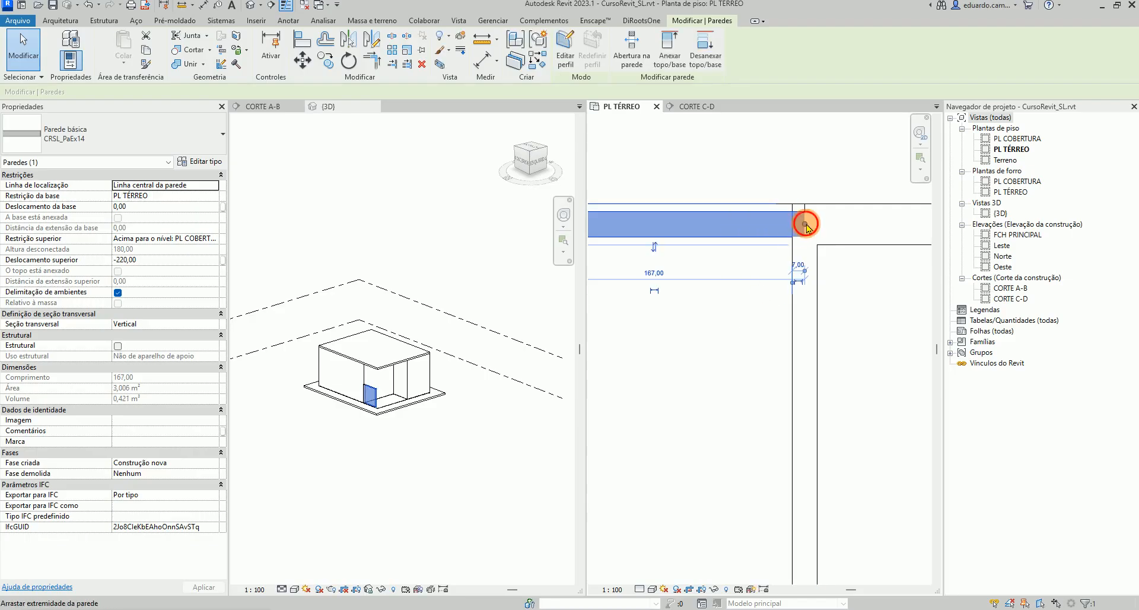
# Try to drag the new wall's end back towards the vertical wall
pyautogui.moveTo(806, 225); pyautogui.dragTo(765, 229)
pyautogui.click(745, 242)
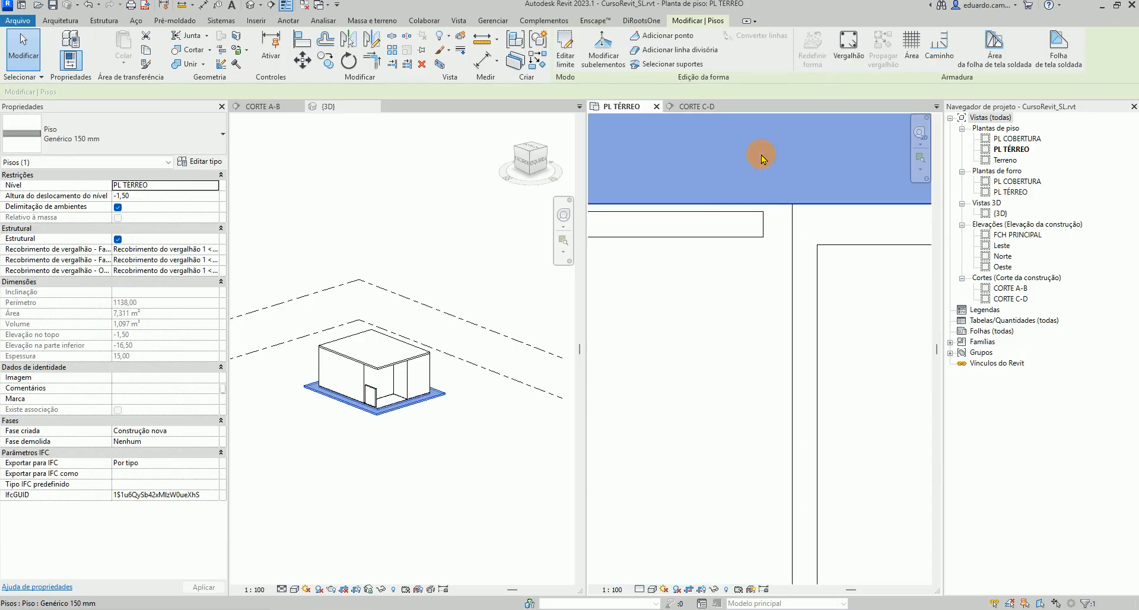
pyautogui.click(763, 227)
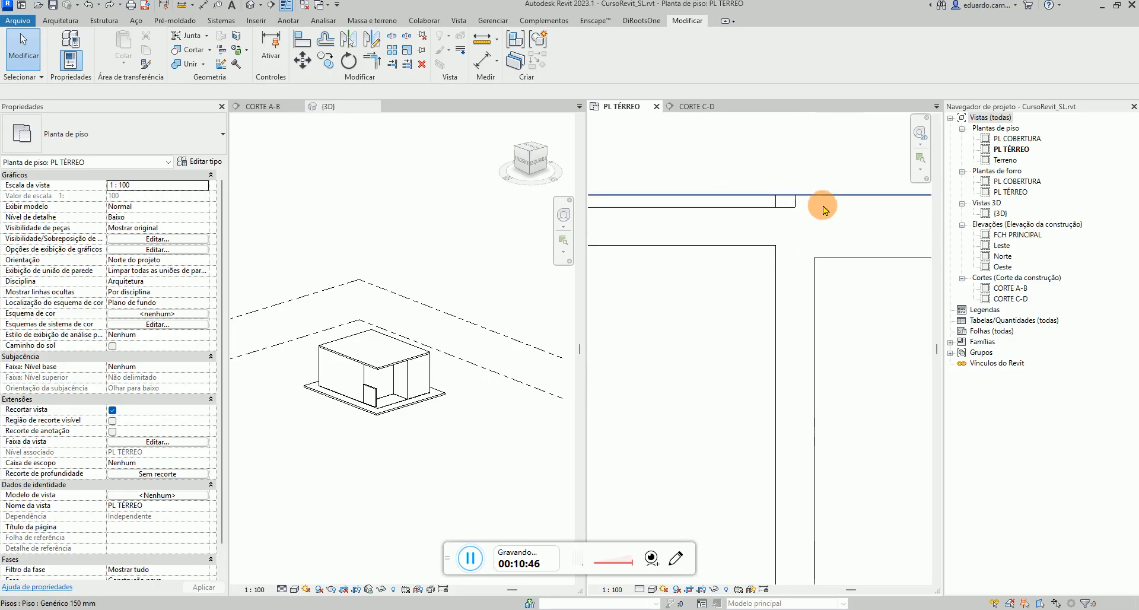
# Try to drag the vertical exterior wall's top end onto the new wall
pyautogui.click(843, 262)
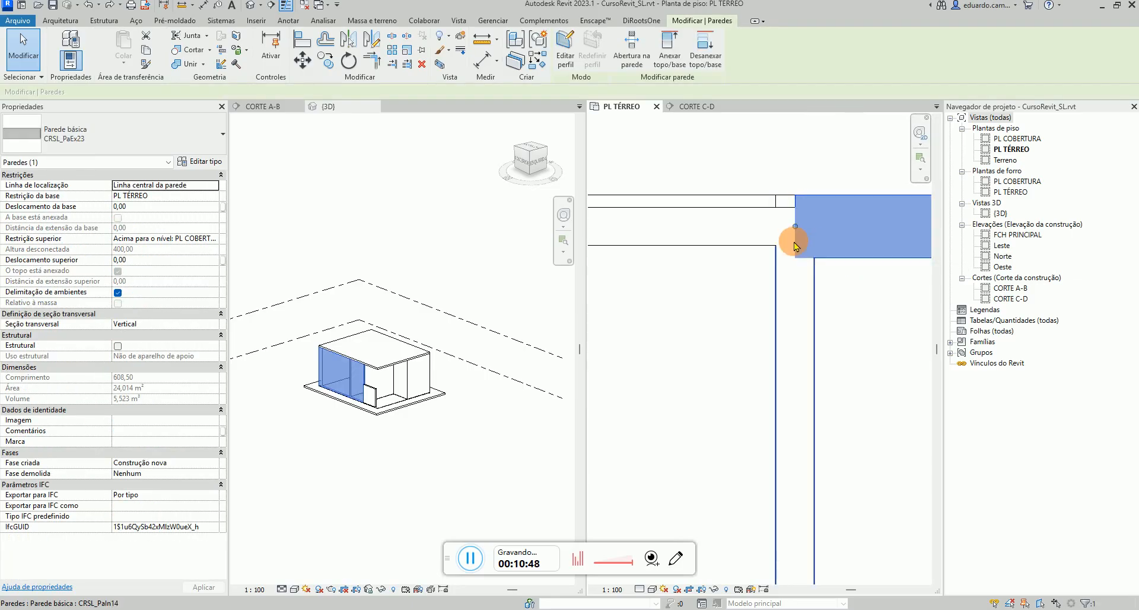
pyautogui.moveTo(795, 226); pyautogui.dragTo(764, 226)
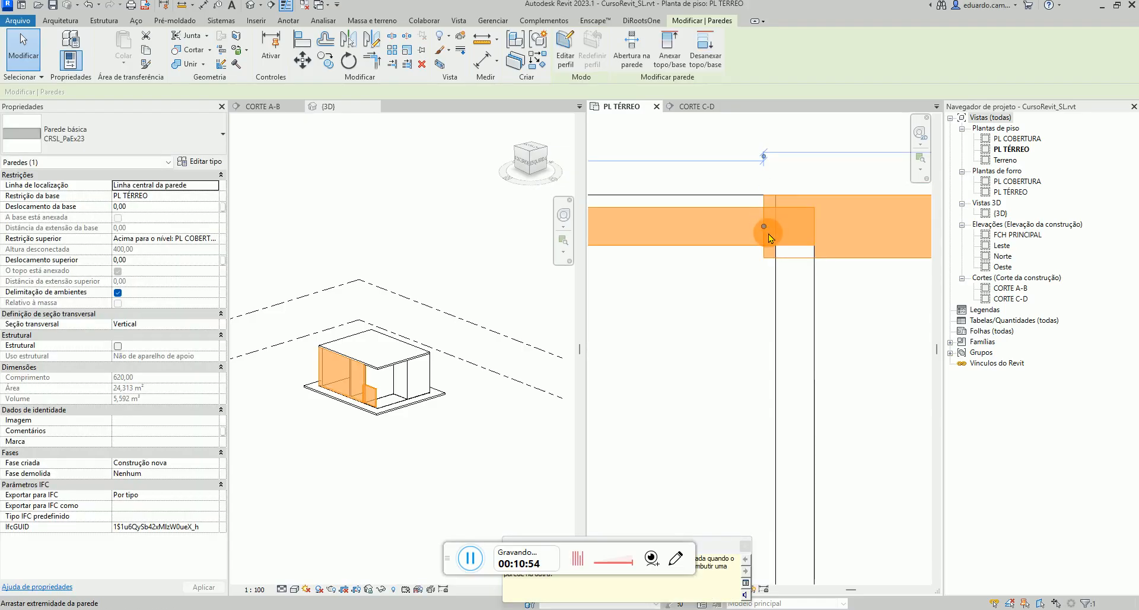
pyautogui.press('Escape')
pyautogui.scroll(3, 805, 229)
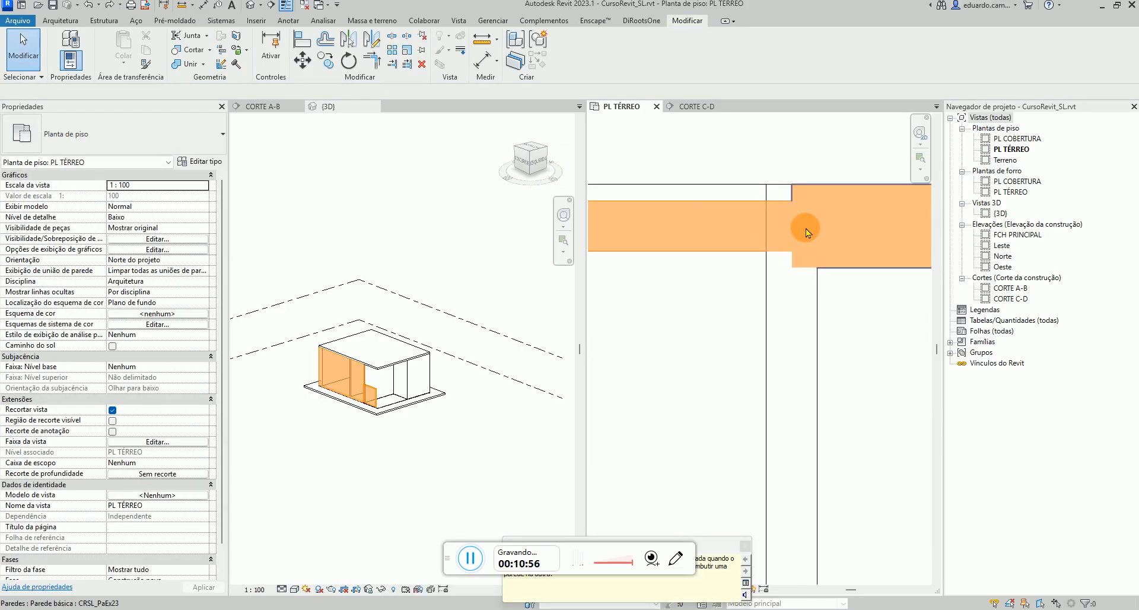
pyautogui.click(839, 290)
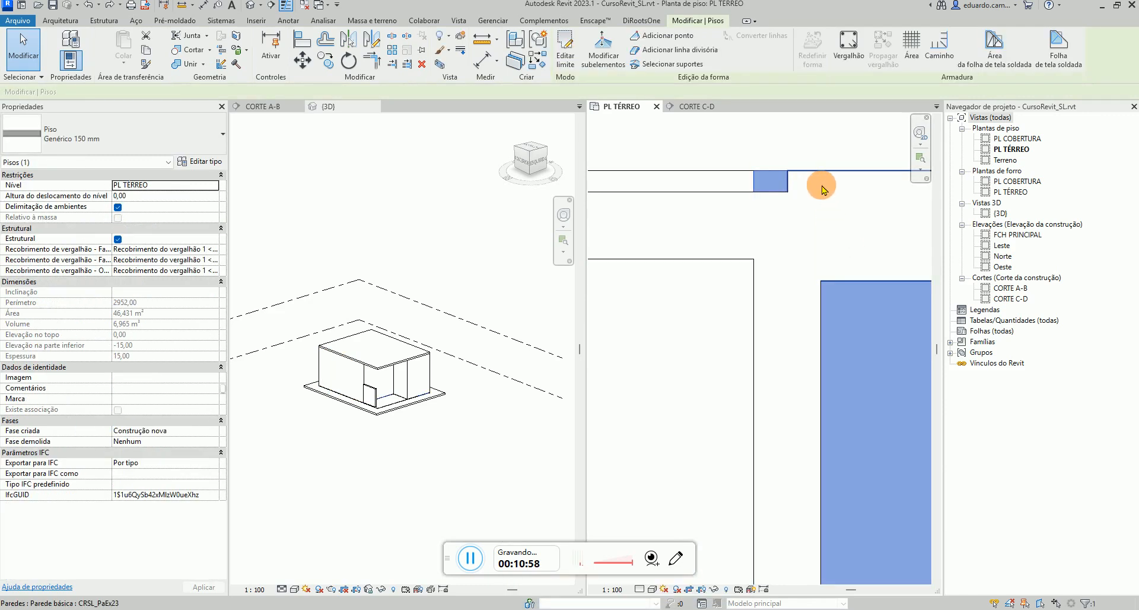
pyautogui.click(800, 191)
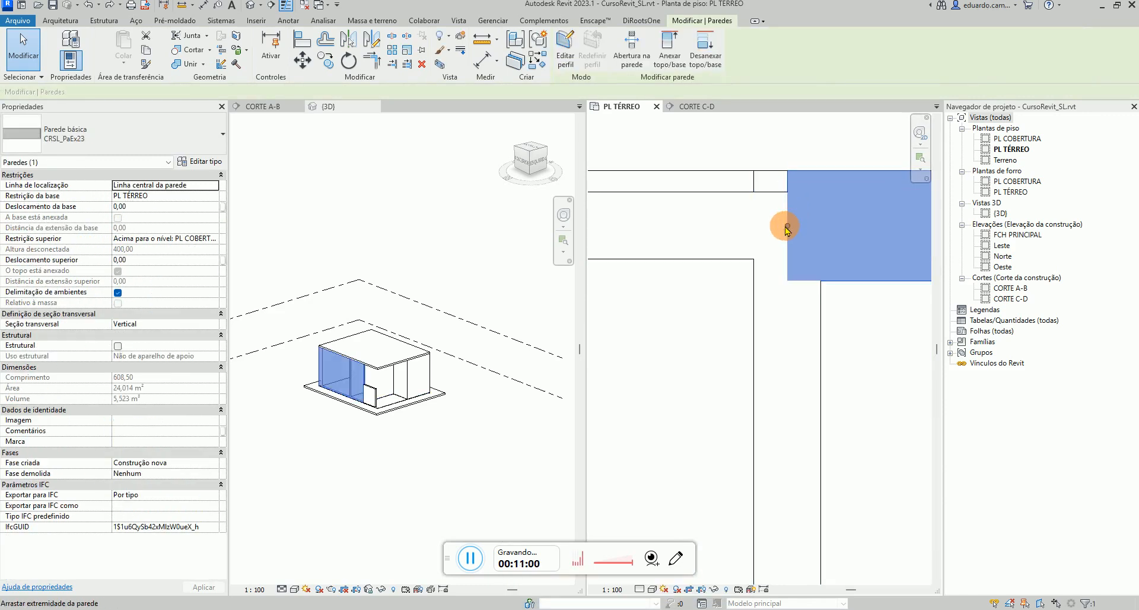
pyautogui.scroll(5, 784, 226)
pyautogui.moveTo(793, 224); pyautogui.dragTo(740, 226)
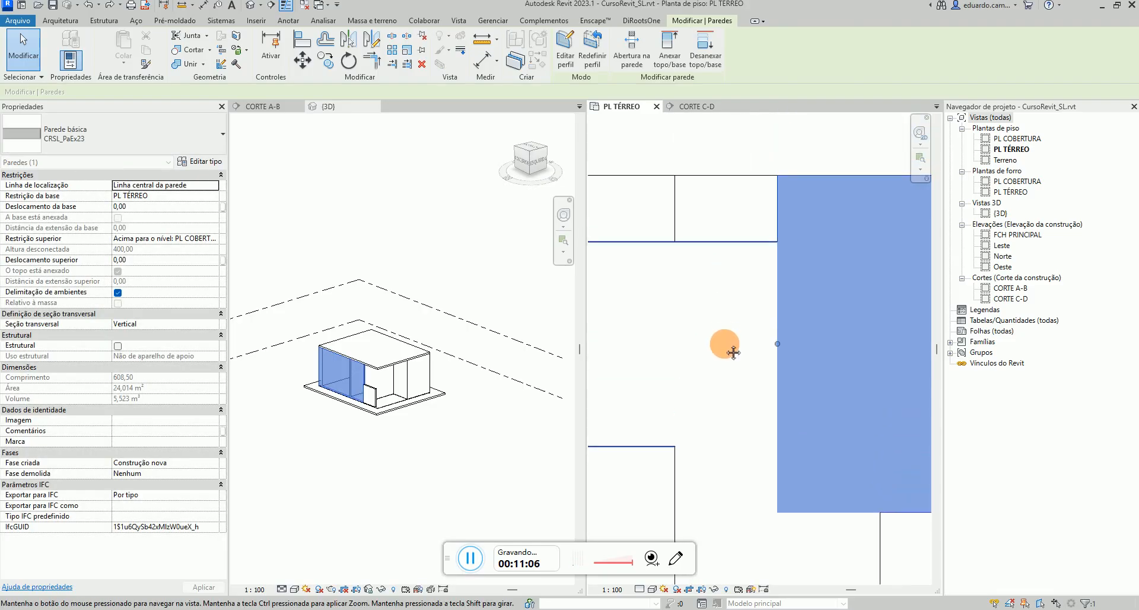
pyautogui.press('r')
pyautogui.press('s')
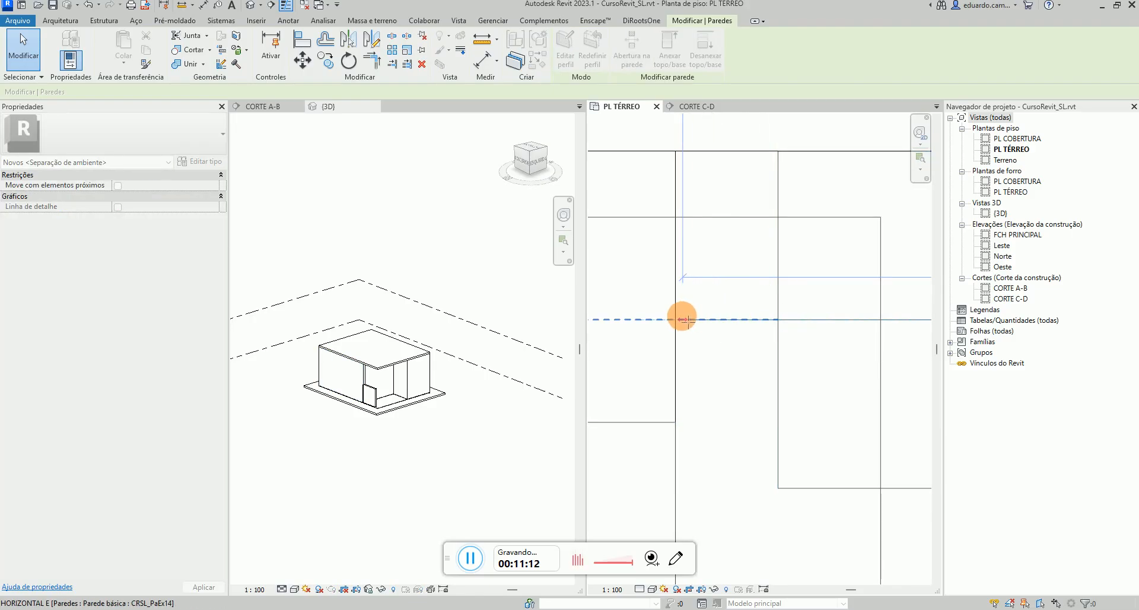
pyautogui.moveTo(678, 316); pyautogui.dragTo(679, 316)
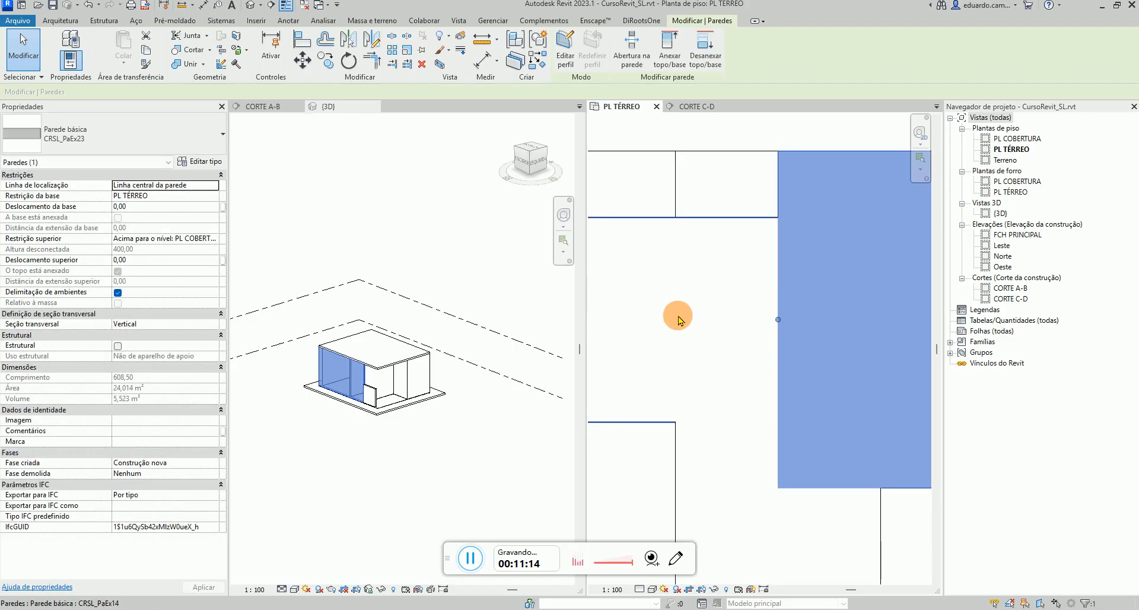
pyautogui.click(630, 232)
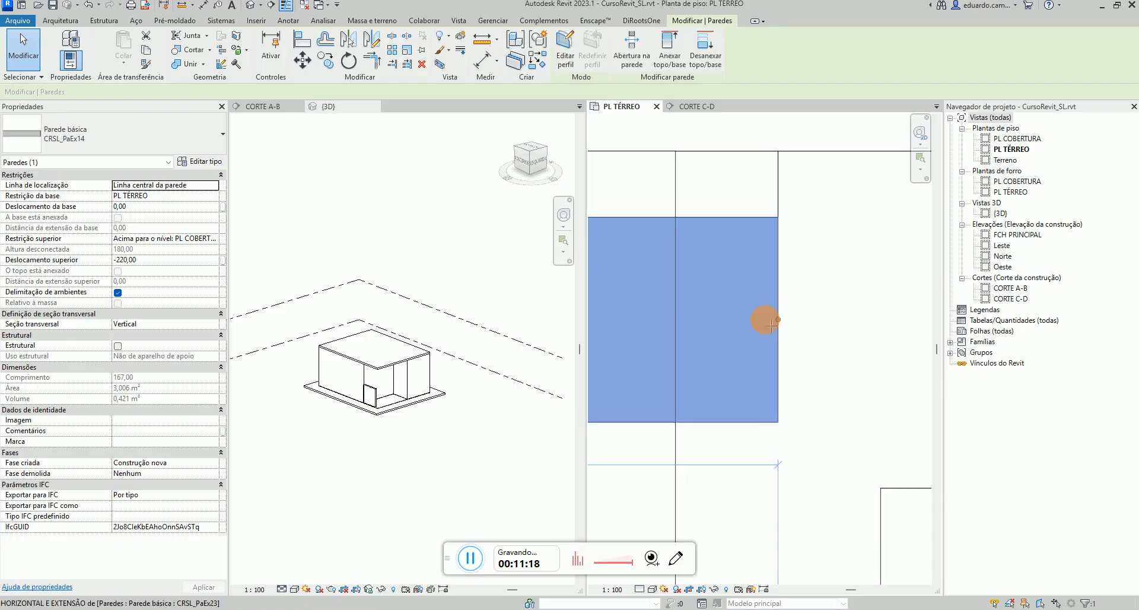
pyautogui.moveTo(778, 319); pyautogui.dragTo(678, 319)
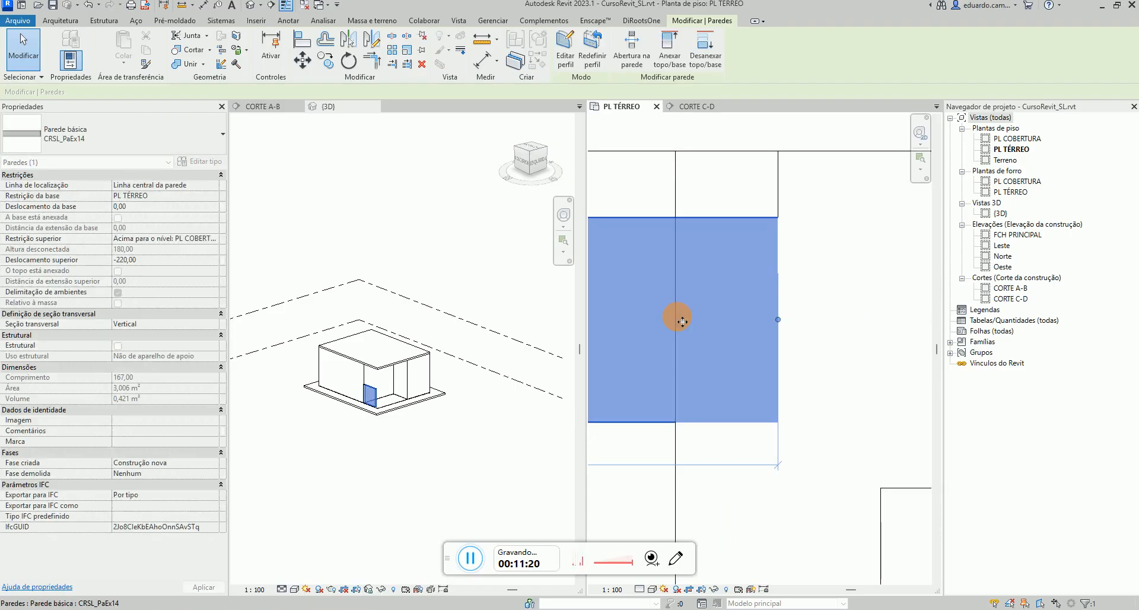
# Drag the vertical exterior wall's face left, lengthening it to about 616.5, and close the warning
pyautogui.click(781, 202)
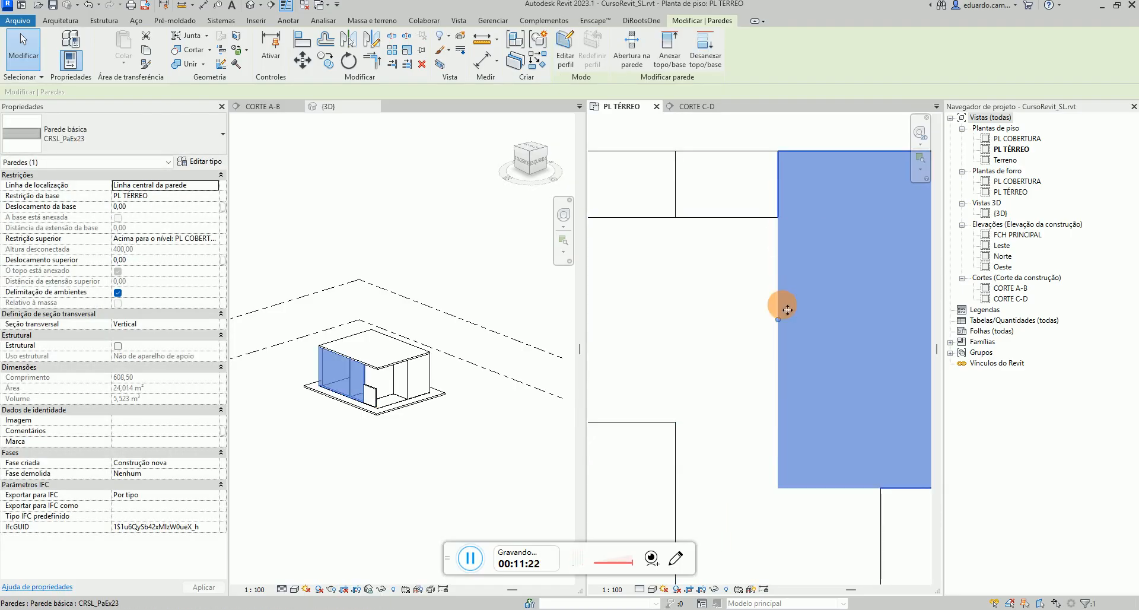
pyautogui.moveTo(777, 320); pyautogui.dragTo(667, 320)
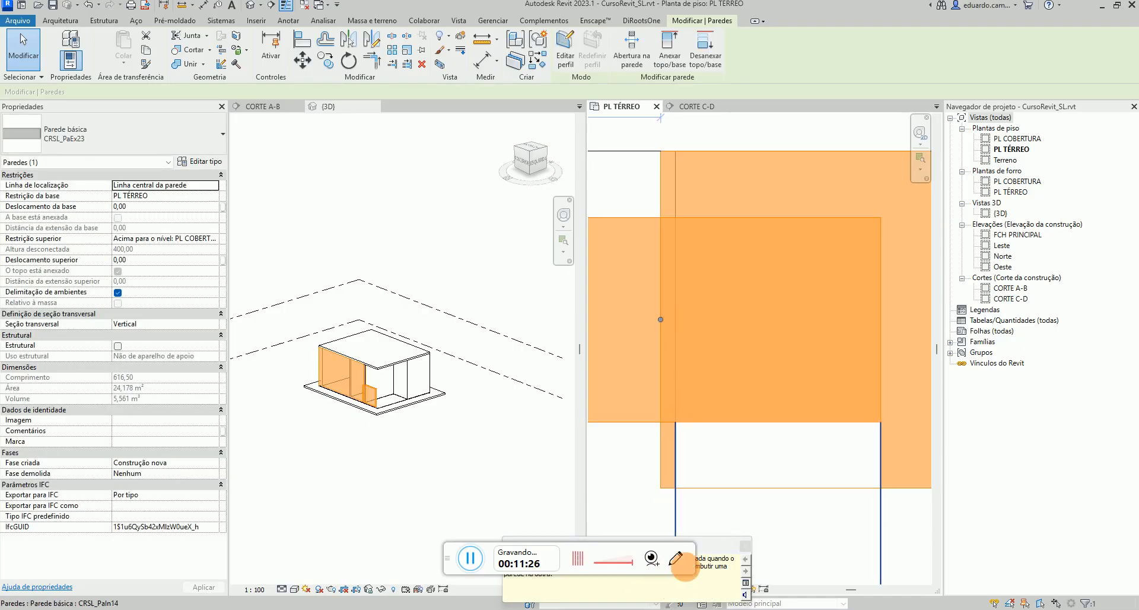
pyautogui.moveTo(460, 558); pyautogui.dragTo(67, 609)
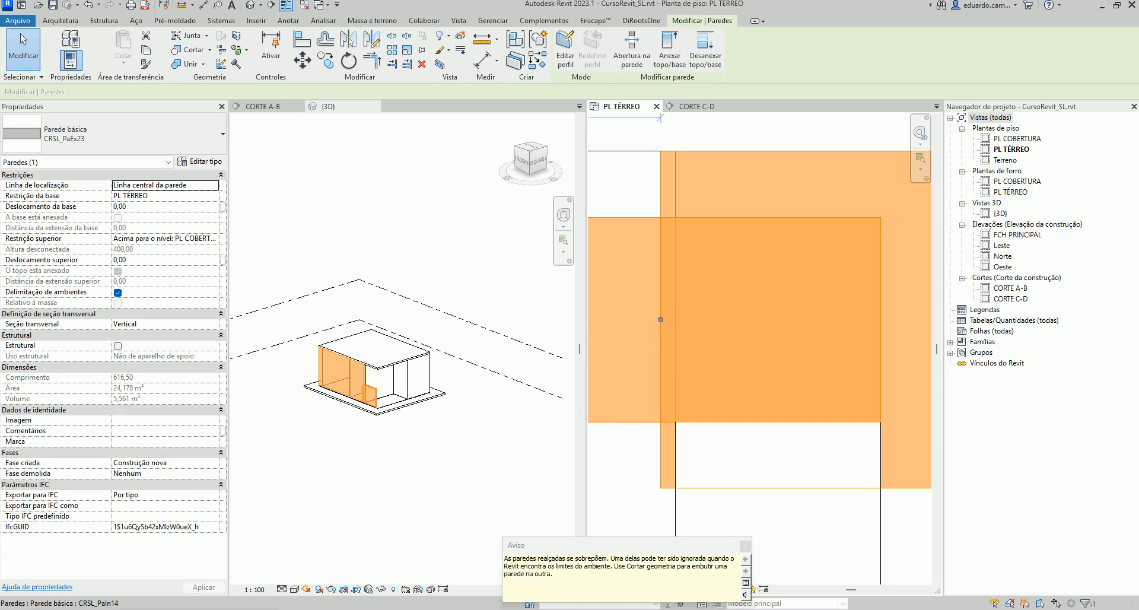
pyautogui.click(745, 545)
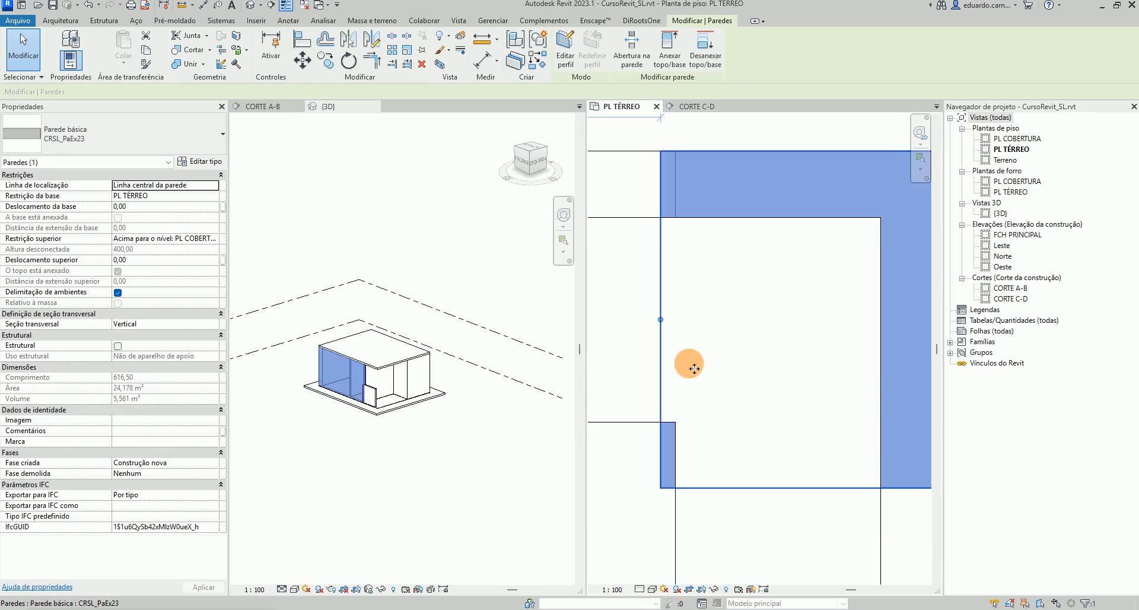
# Drag the new wall's end to the exterior wall, about 159 long, and align the vertical wall faces below it
pyautogui.click(624, 219)
pyautogui.moveTo(778, 320); pyautogui.dragTo(660, 320)
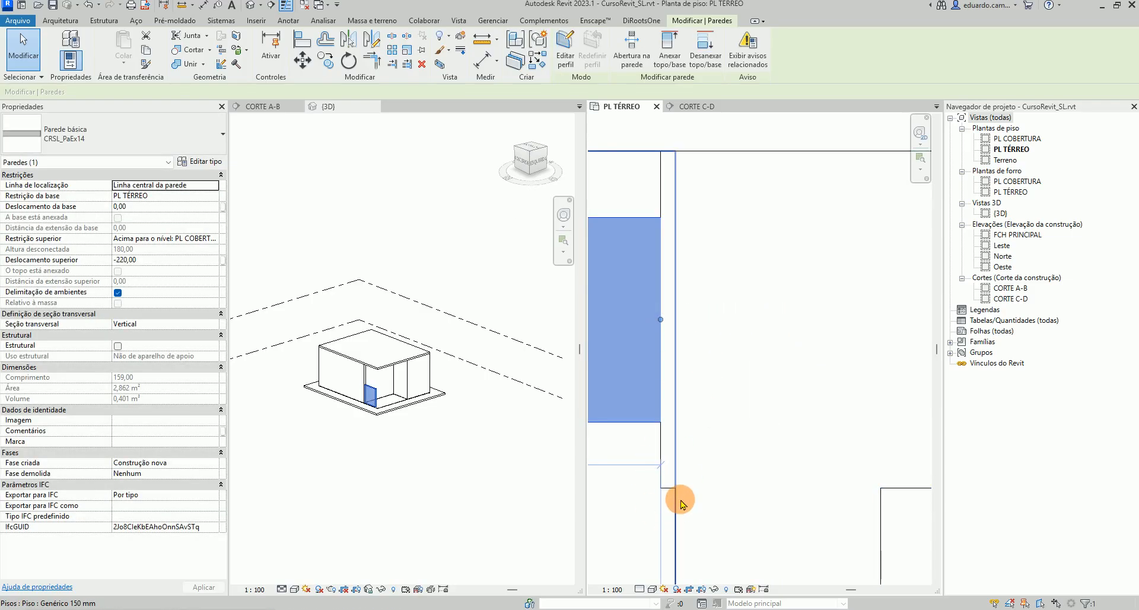
pyautogui.click(301, 39)
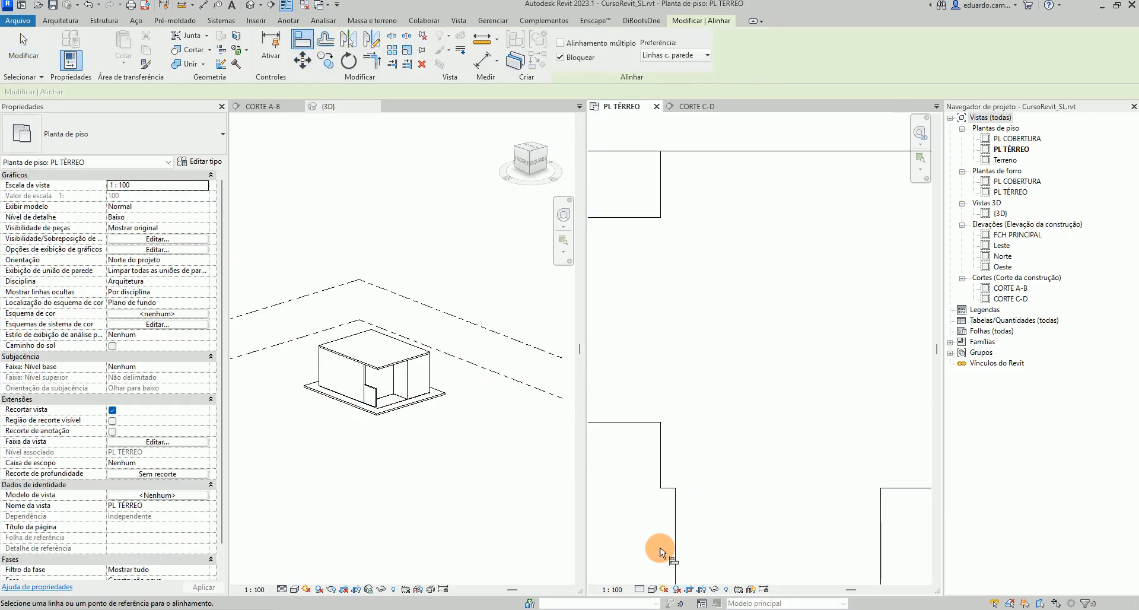
pyautogui.click(675, 528)
pyautogui.click(660, 468)
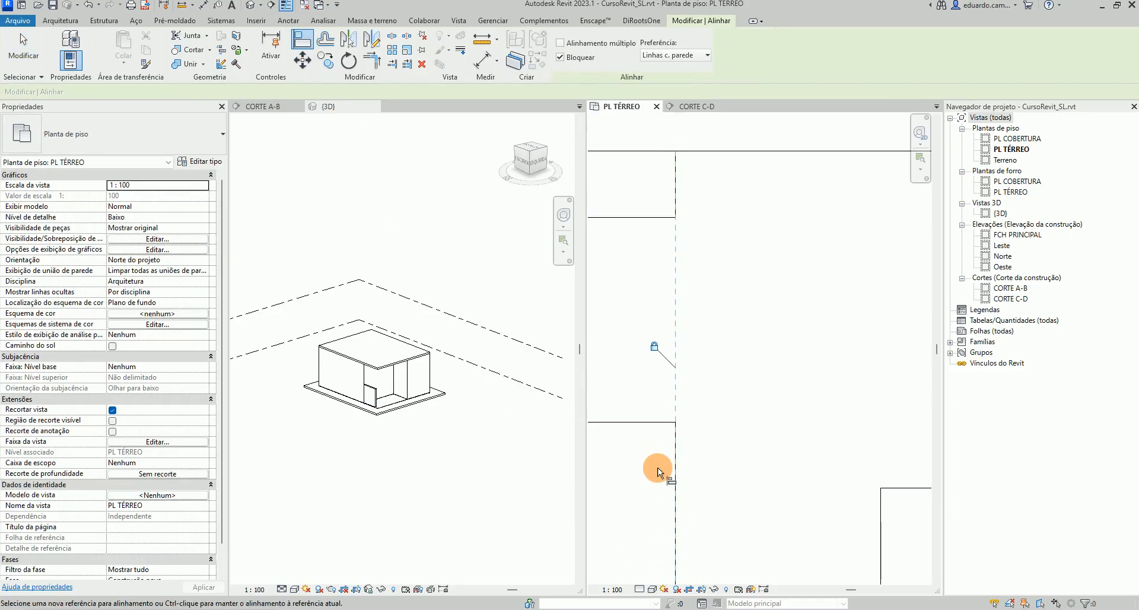
pyautogui.scroll(-5, 727, 427)
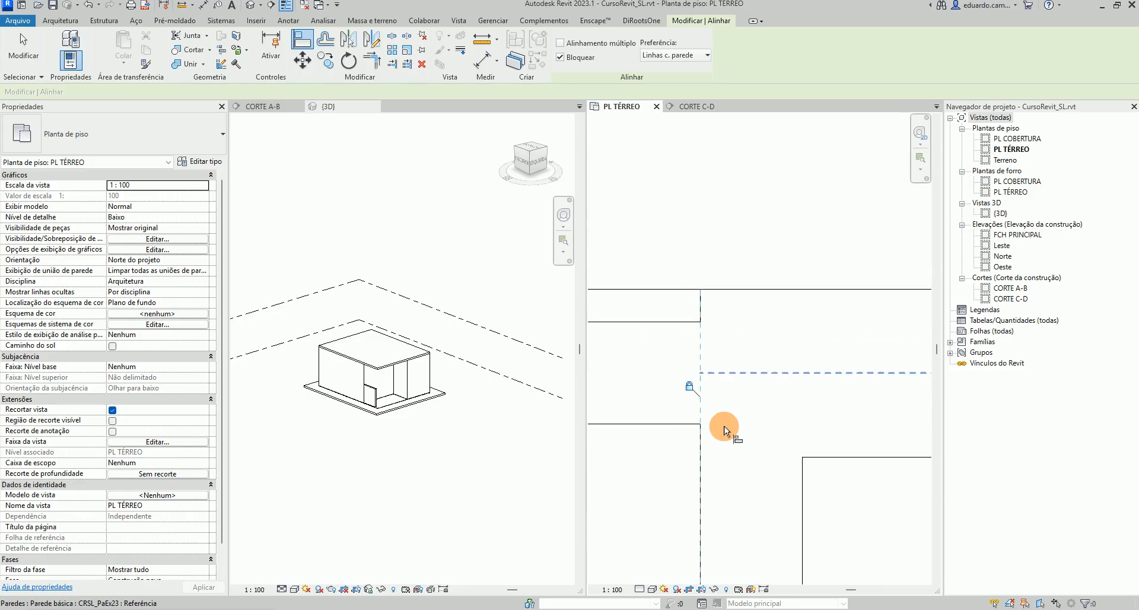
pyautogui.press('Escape')
pyautogui.press('Escape')
# Align the left interior wall with the adjacent edge and lock the alignment
pyautogui.scroll(-3, 728, 429)
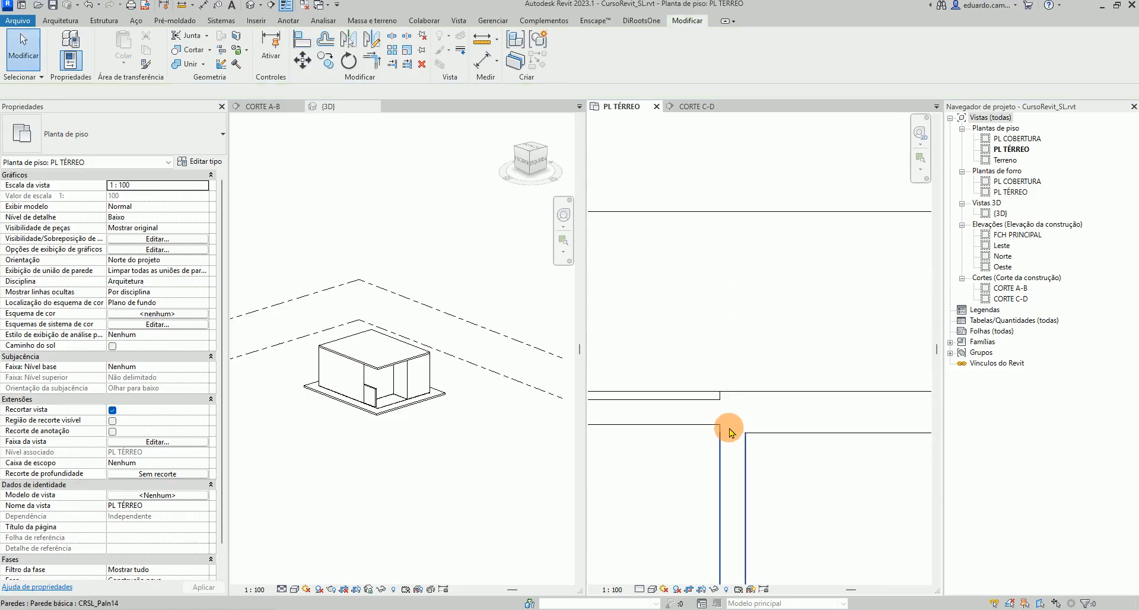
pyautogui.scroll(5, 738, 356)
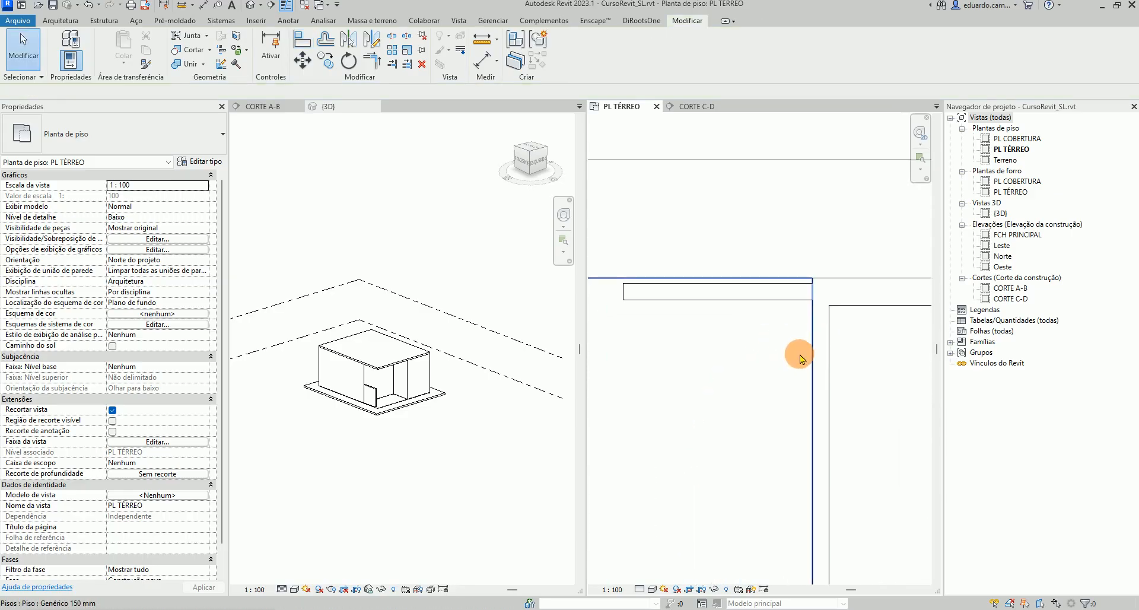
pyautogui.scroll(2, 747, 328)
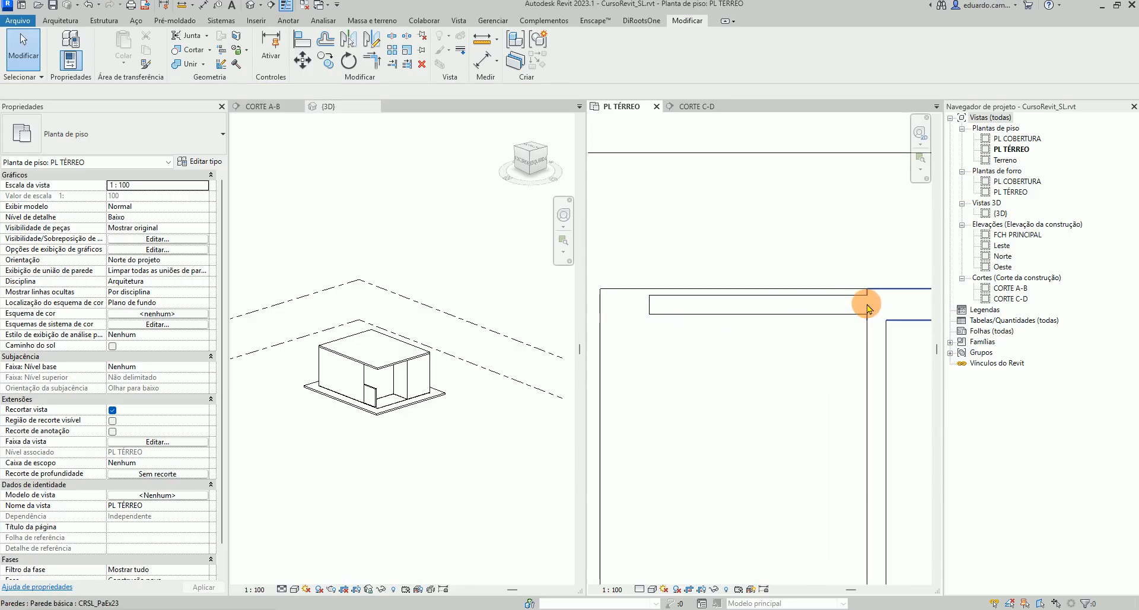
pyautogui.scroll(-3, 660, 347)
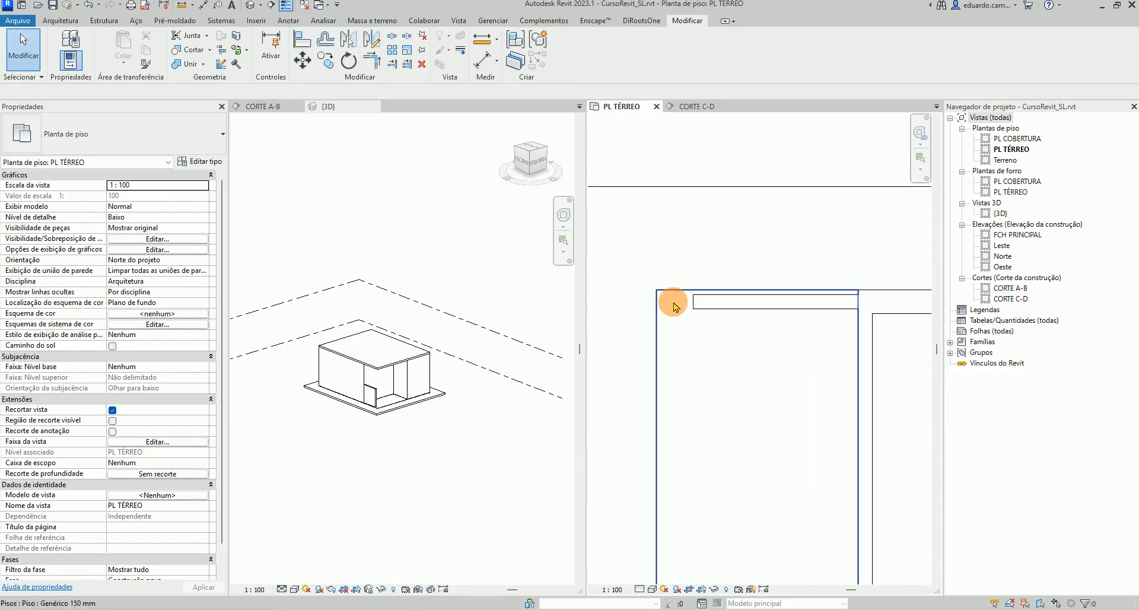
pyautogui.scroll(-2, 692, 305)
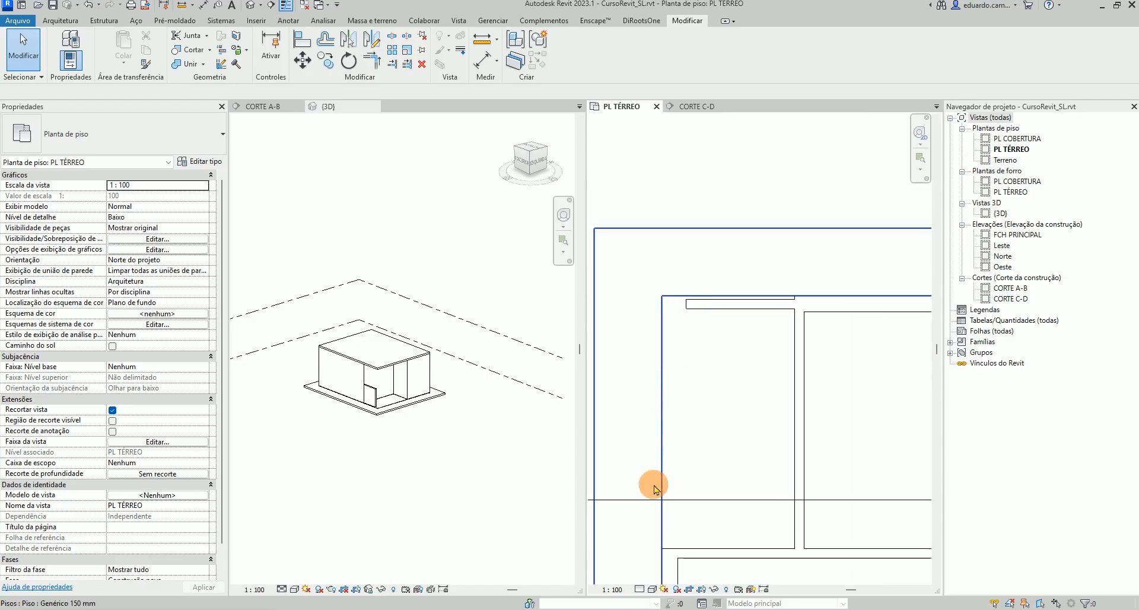
pyautogui.click(303, 40)
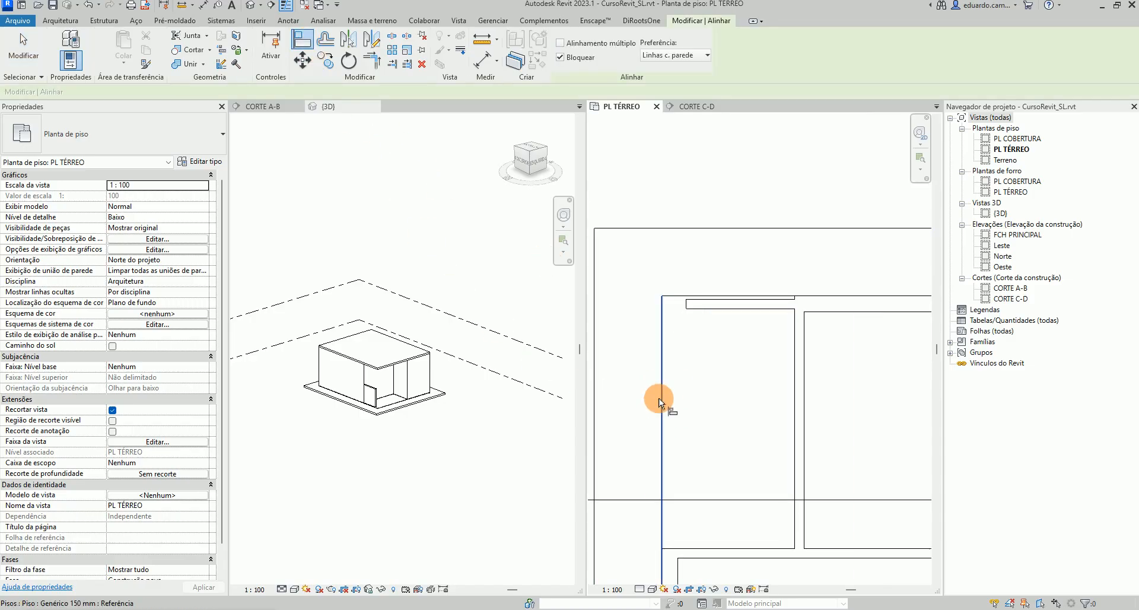
pyautogui.click(686, 303)
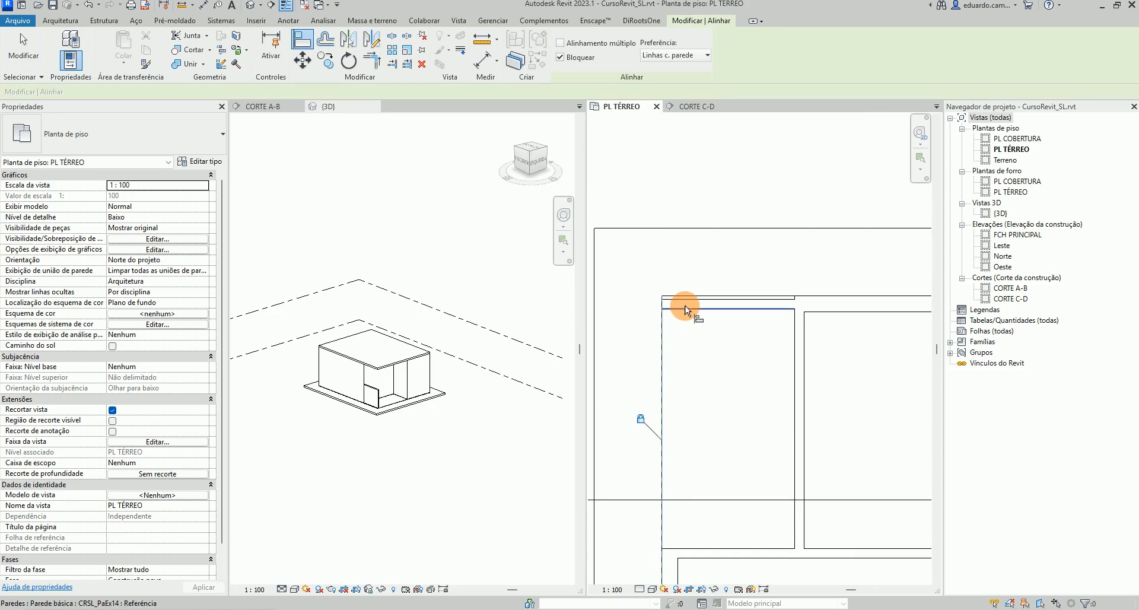
pyautogui.click(640, 420)
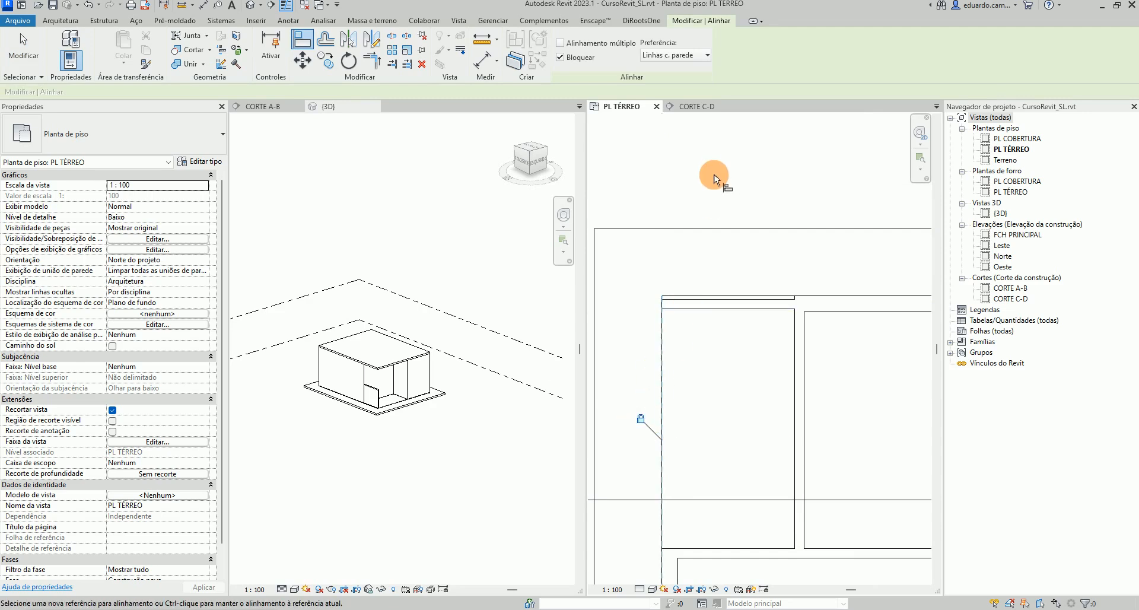
pyautogui.press('Escape')
pyautogui.scroll(-5, 700, 183)
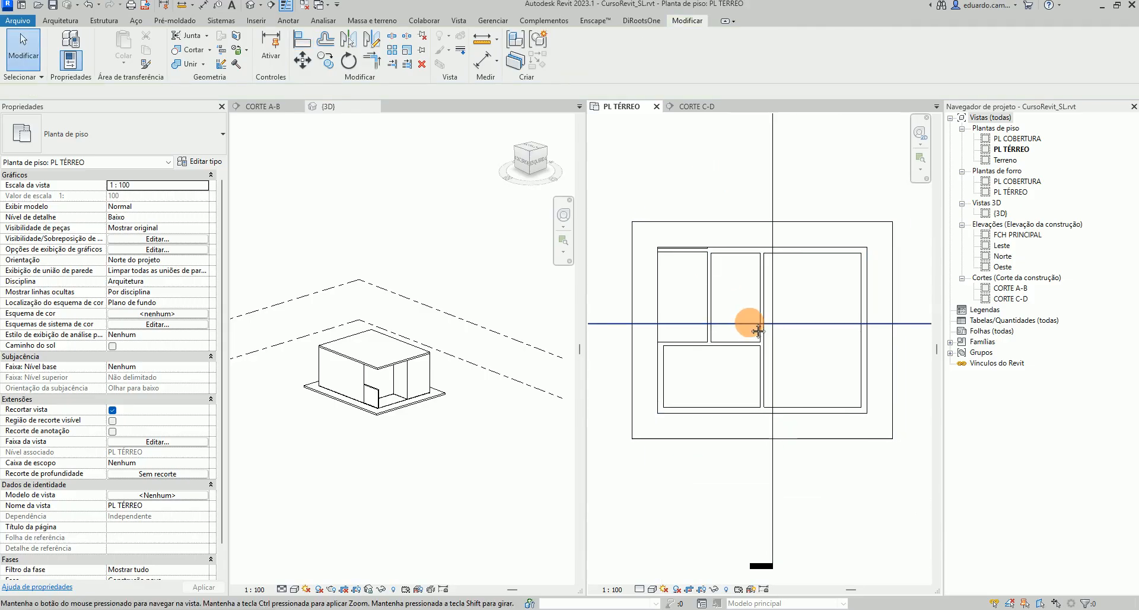
pyautogui.scroll(2, 738, 320)
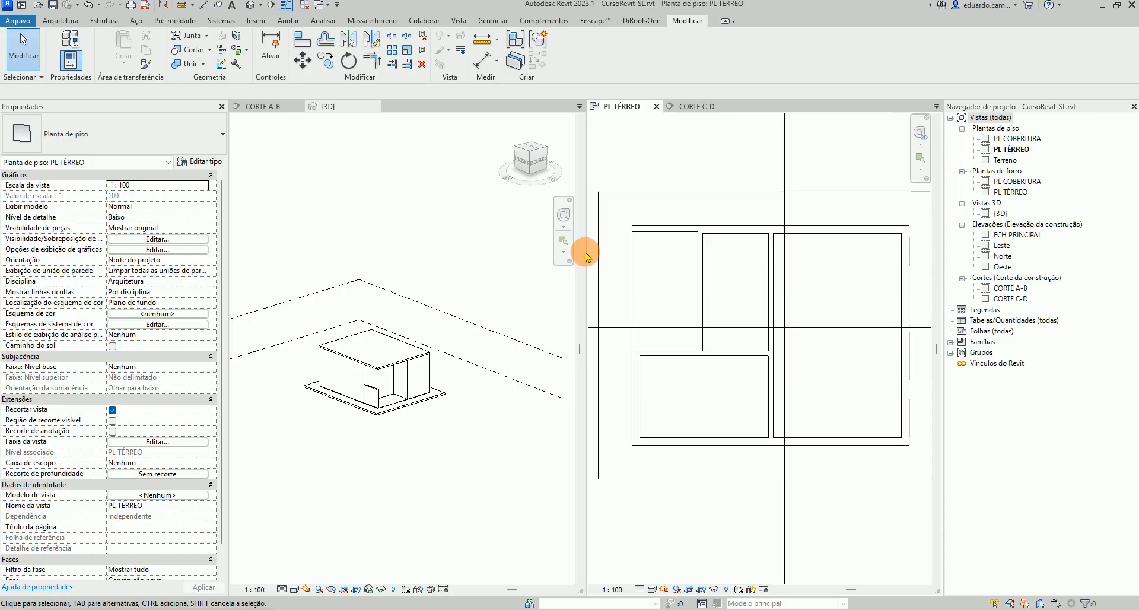
pyautogui.moveTo(592, 255); pyautogui.dragTo(498, 255)
pyautogui.scroll(3, 428, 356)
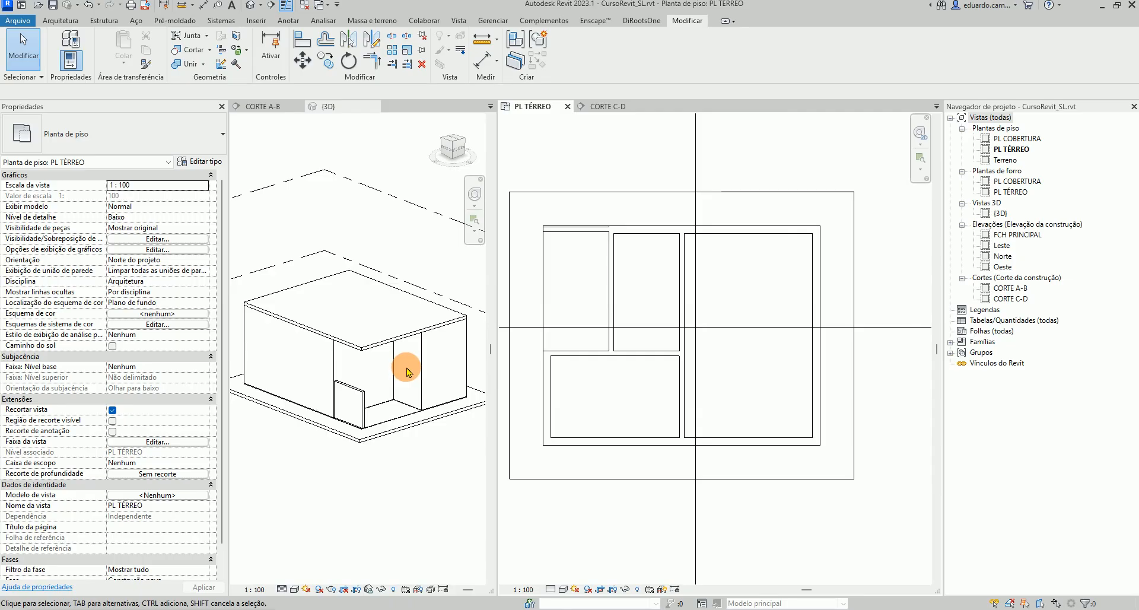
pyautogui.scroll(-2, 404, 356)
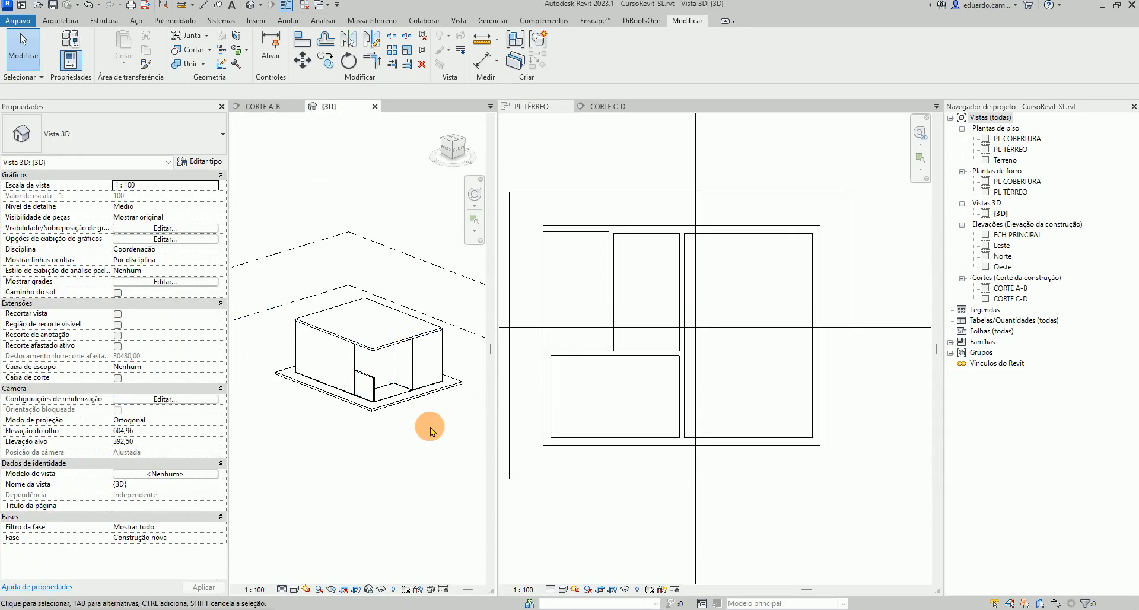
pyautogui.scroll(2, 580, 237)
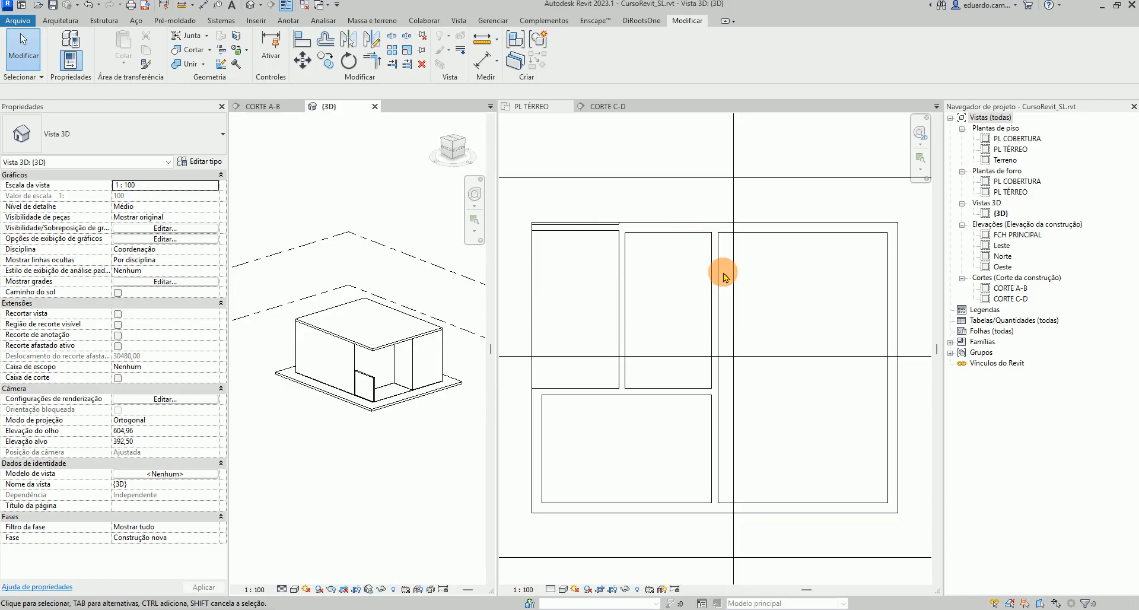
# Start the Door tool and duplicate the single-leaf door type as CRSL_Porta80x240
pyautogui.click(59, 23)
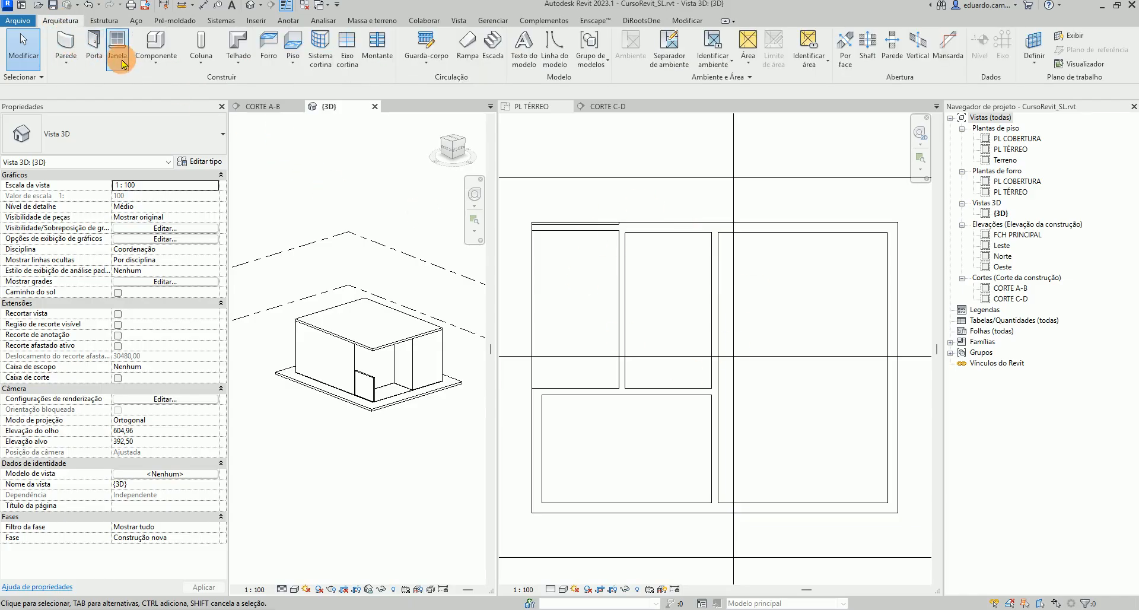
pyautogui.click(93, 56)
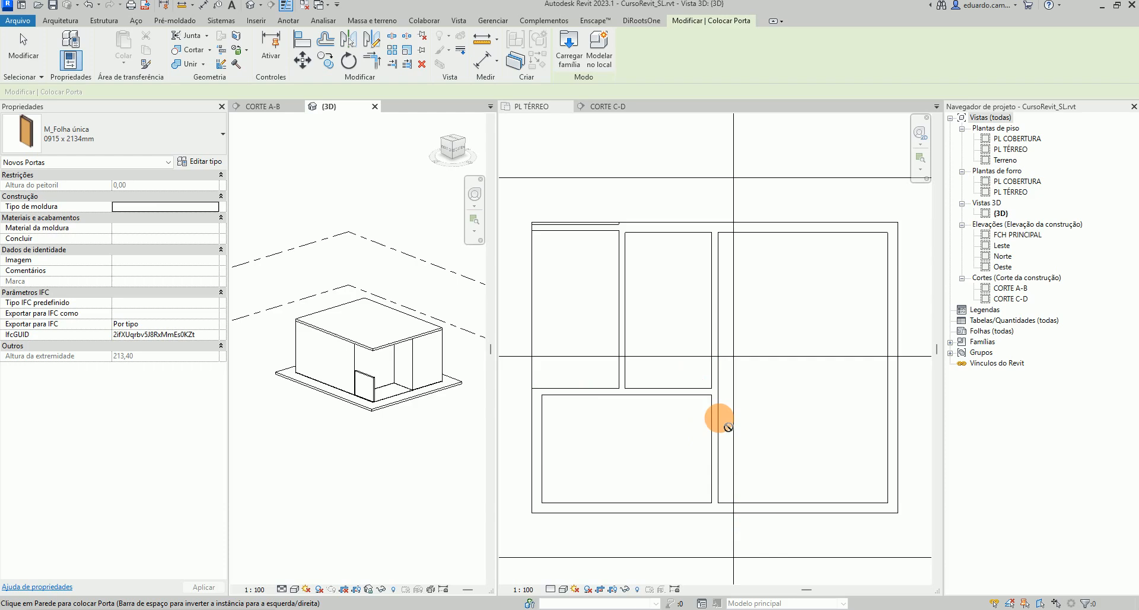
pyautogui.click(205, 161)
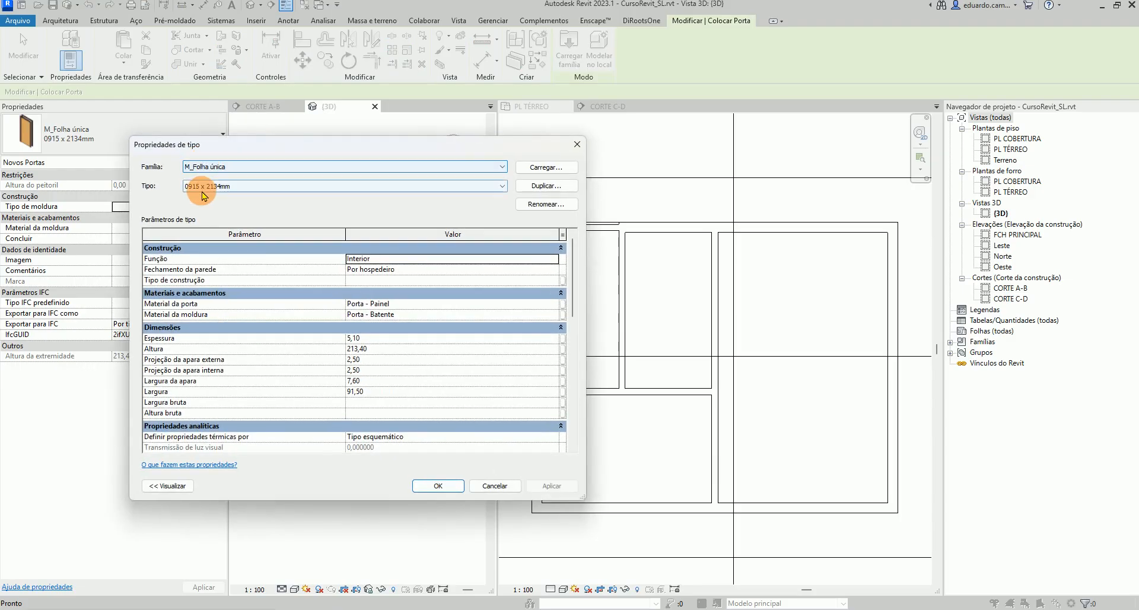
pyautogui.click(547, 187)
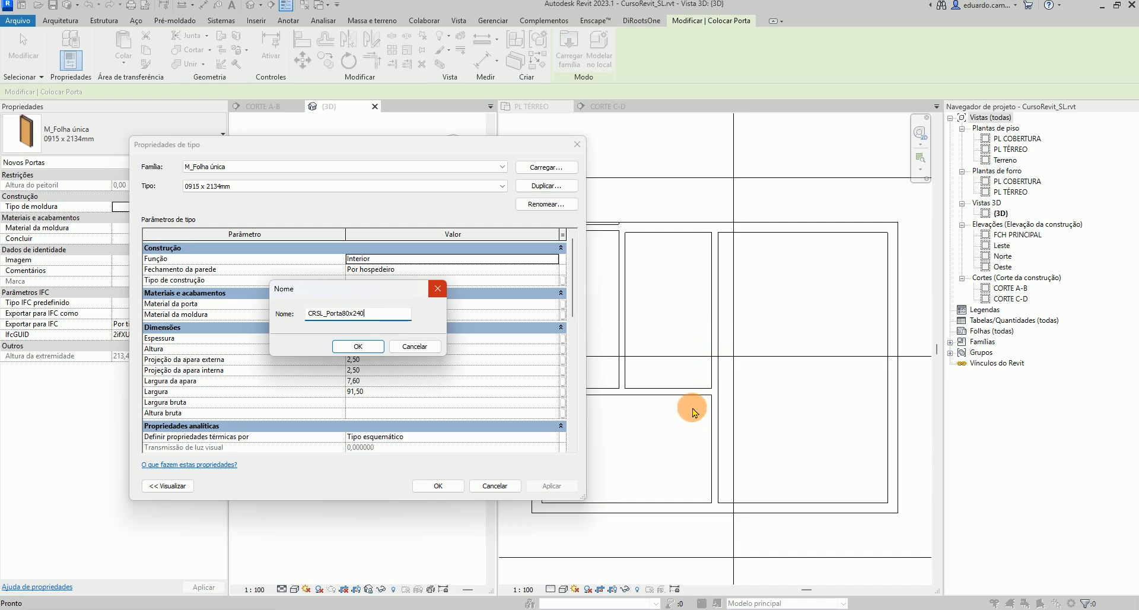
pyautogui.click(359, 347)
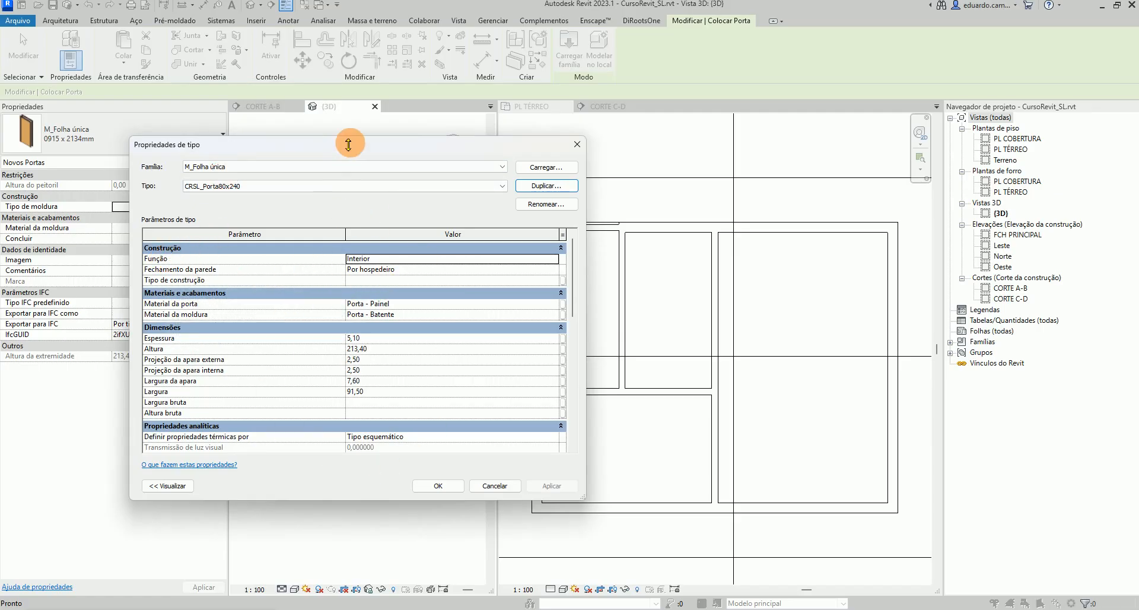
# Set the new door type's thickness to 3 and height to 240
pyautogui.moveTo(349, 137); pyautogui.dragTo(339, 83)
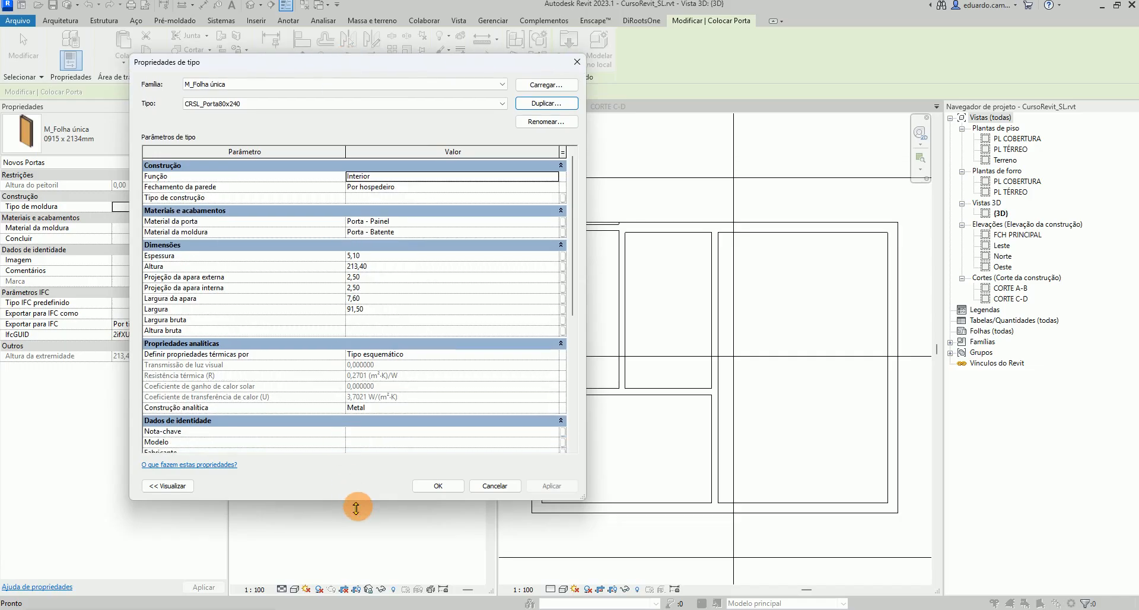
pyautogui.moveTo(355, 507); pyautogui.dragTo(356, 584)
pyautogui.scroll(-3, 362, 502)
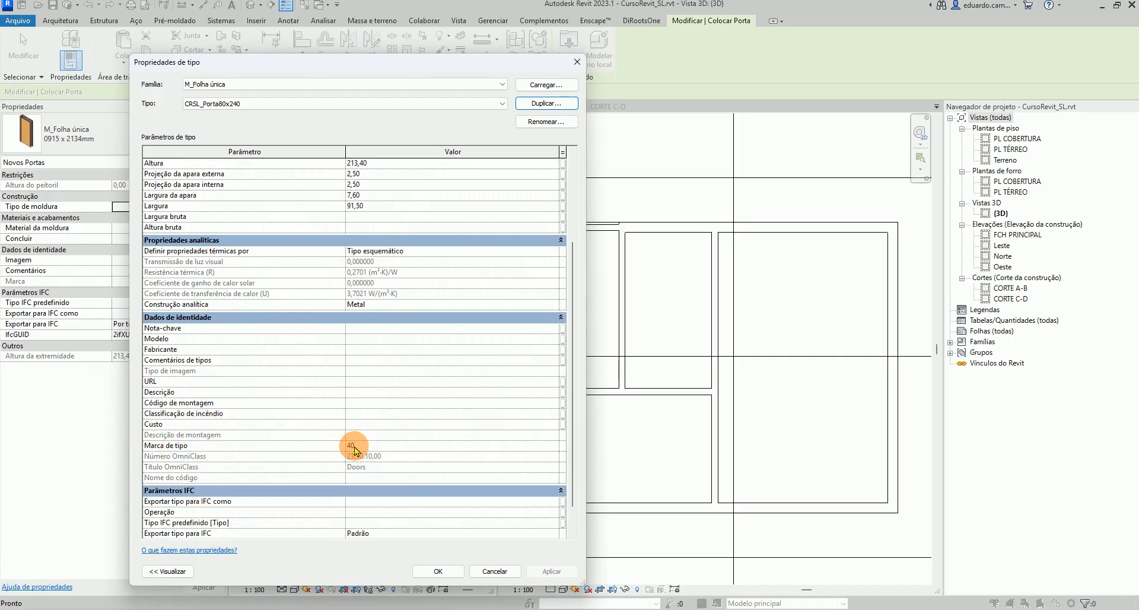
pyautogui.scroll(5, 355, 449)
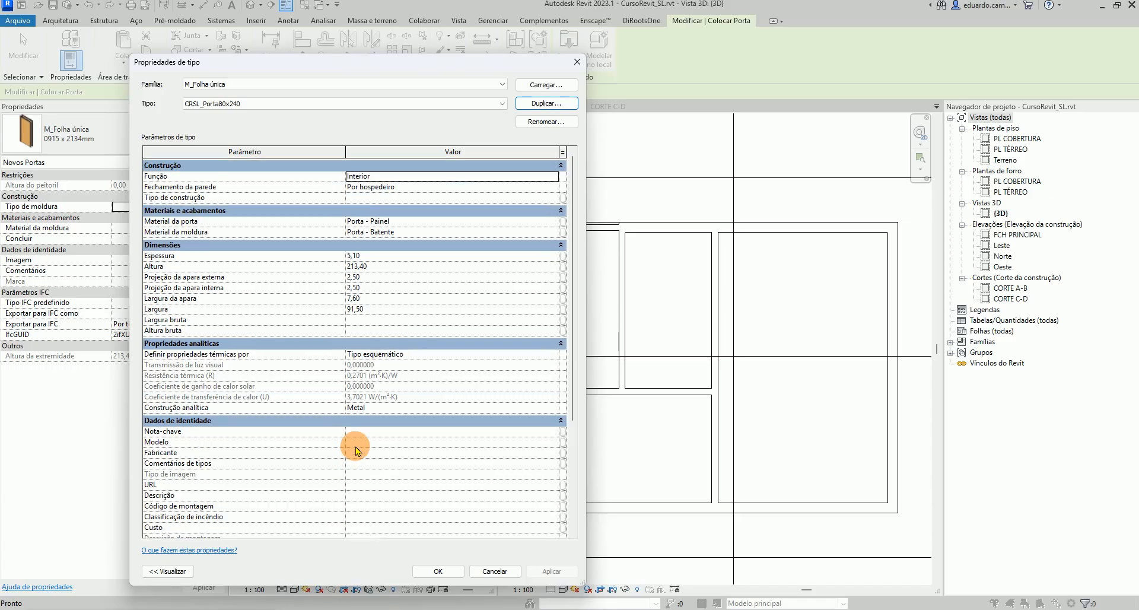
pyautogui.scroll(-6, 354, 450)
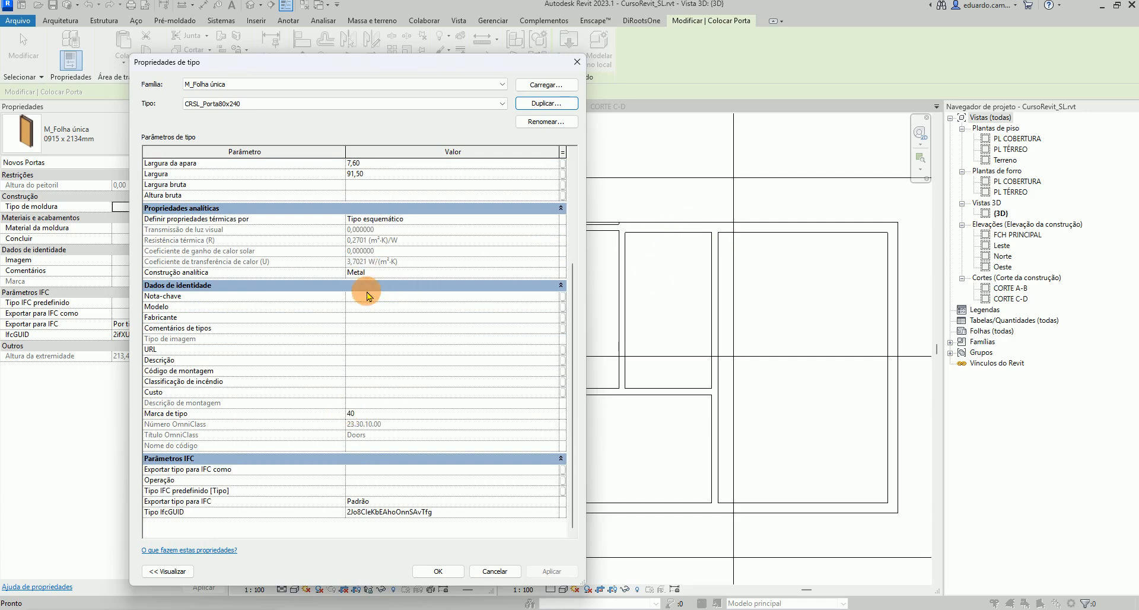
pyautogui.scroll(4, 368, 294)
pyautogui.scroll(1, 367, 294)
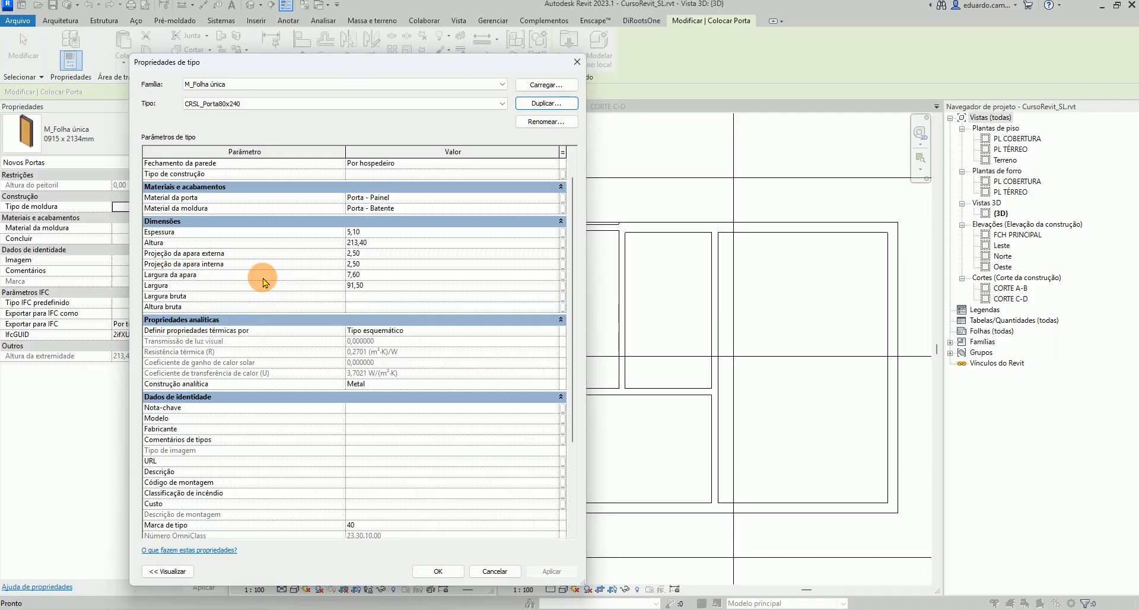
pyautogui.click(352, 232)
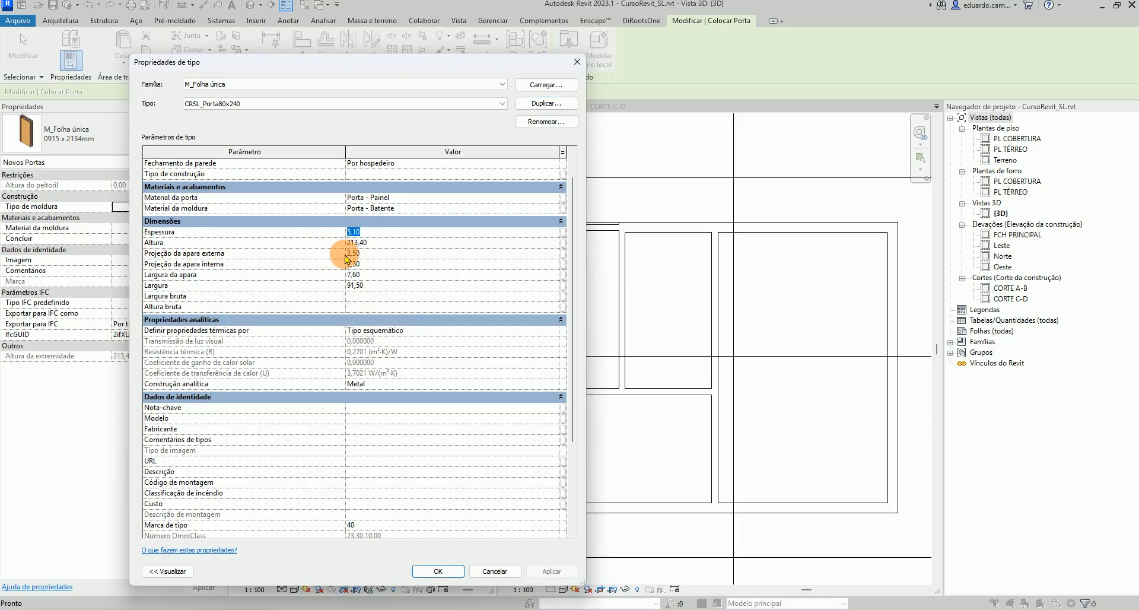
pyautogui.write('3')
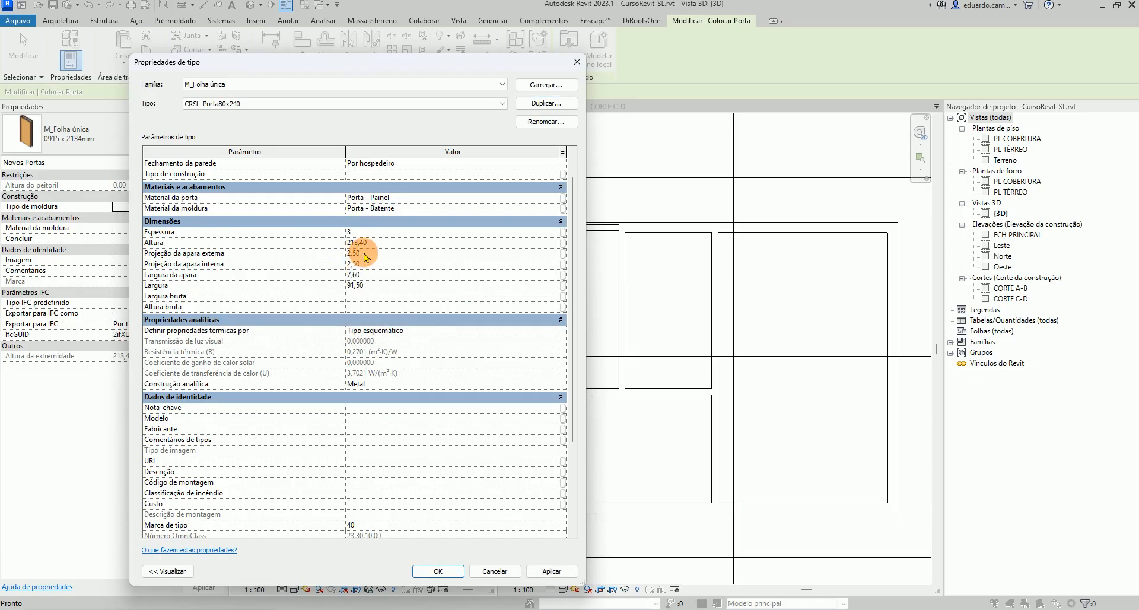
pyautogui.click(351, 242)
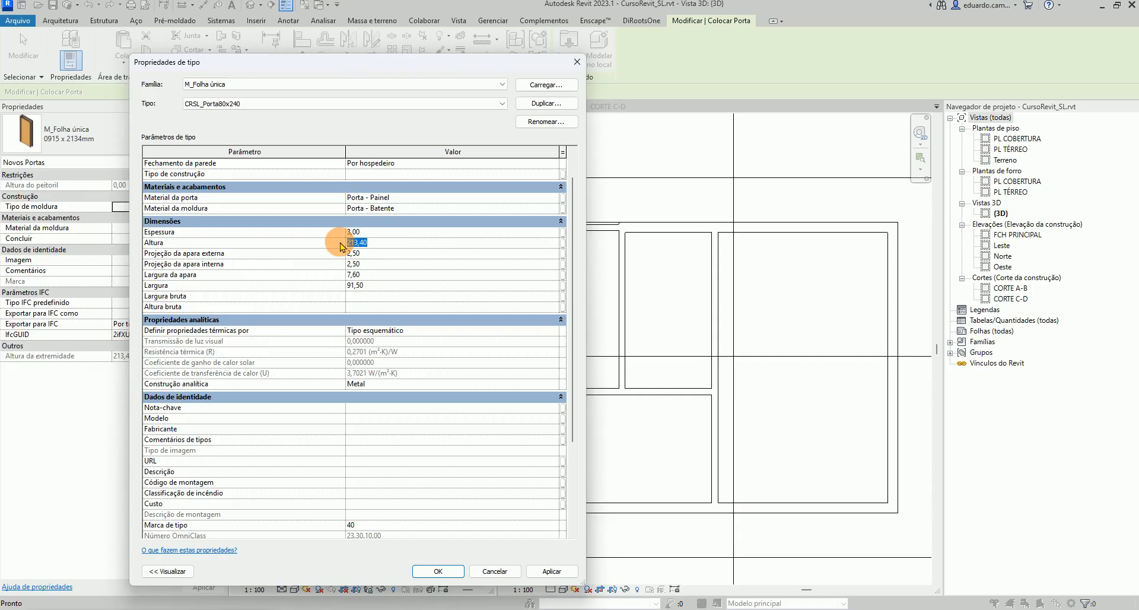
pyautogui.write('240')
# Set both trim projections to 1.50, trim width to 7 and door width to 80, then confirm the type
pyautogui.click(353, 254)
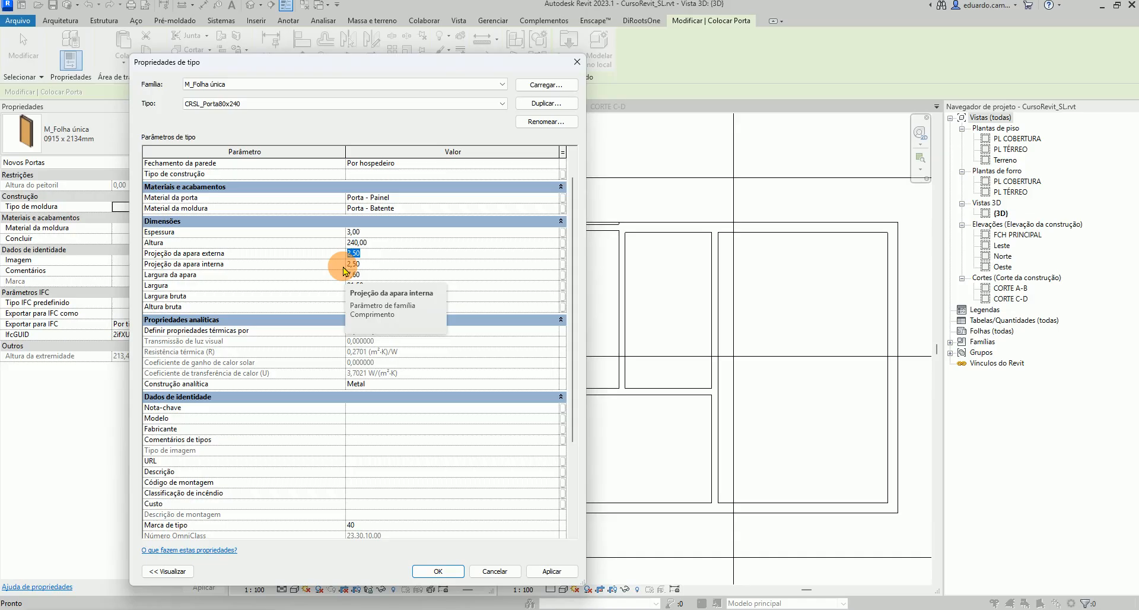
pyautogui.write('1')
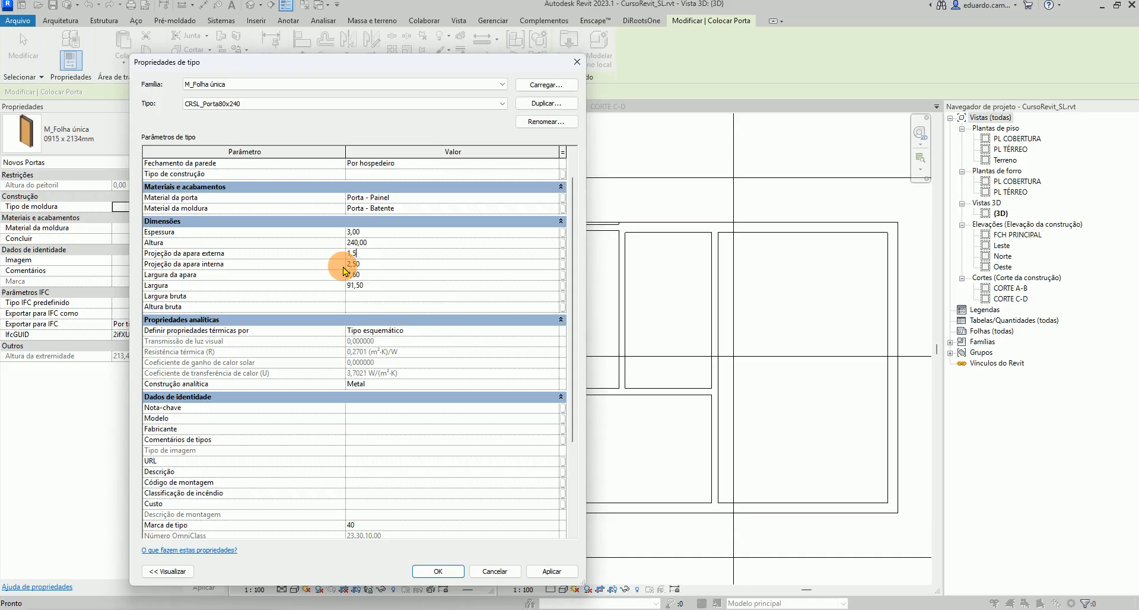
pyautogui.click(346, 264)
pyautogui.click(353, 286)
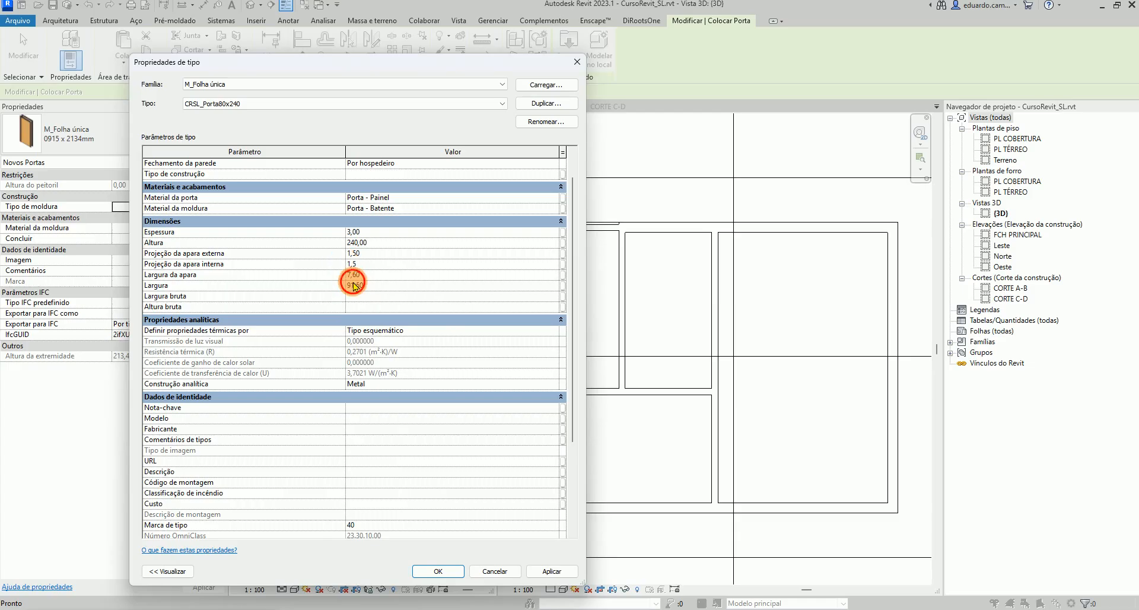
pyautogui.click(348, 274)
pyautogui.doubleClick(349, 276)
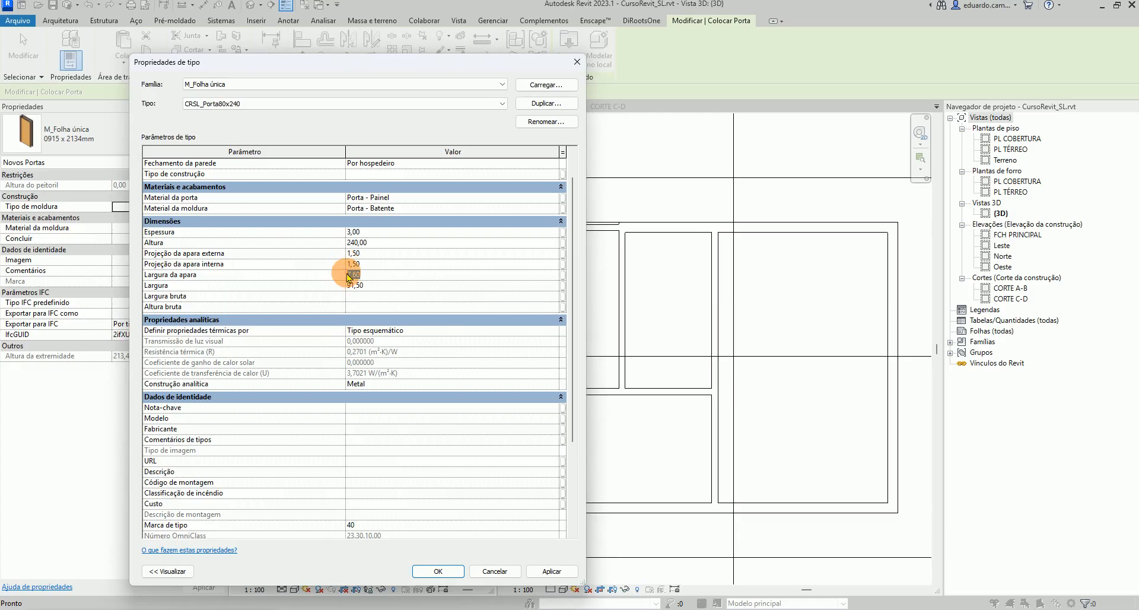
pyautogui.write('7')
pyautogui.doubleClick(355, 286)
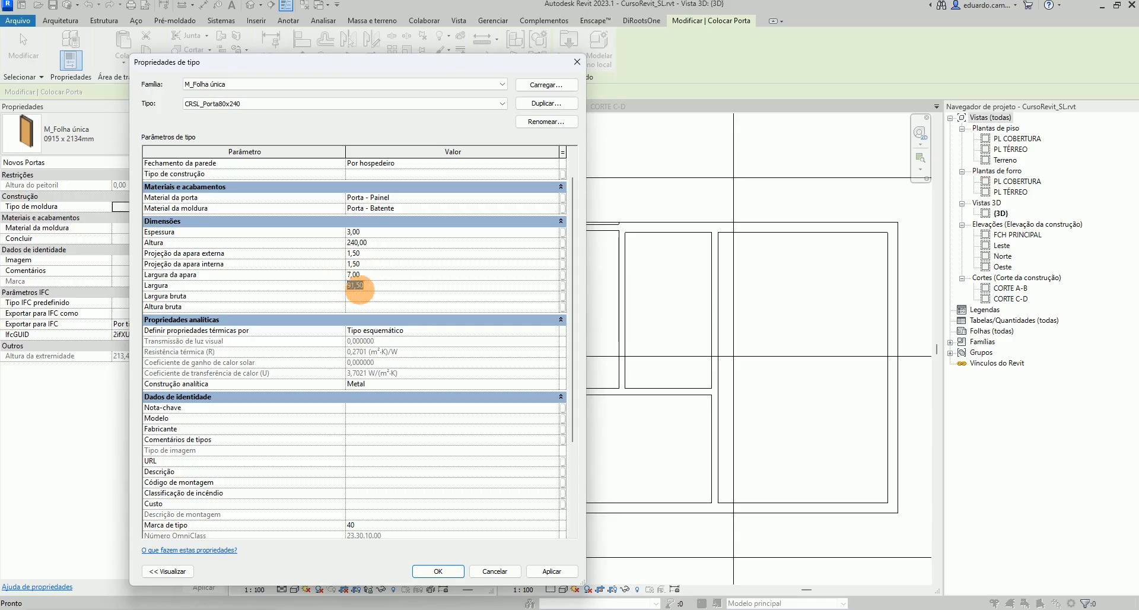
pyautogui.moveTo(377, 293); pyautogui.dragTo(338, 284)
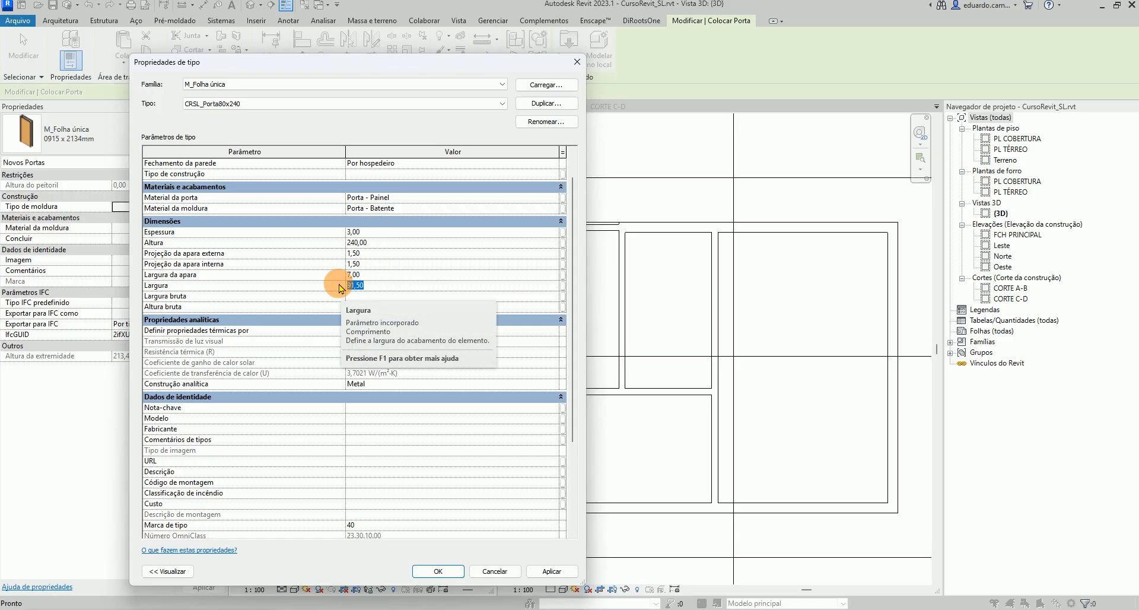
pyautogui.write('80')
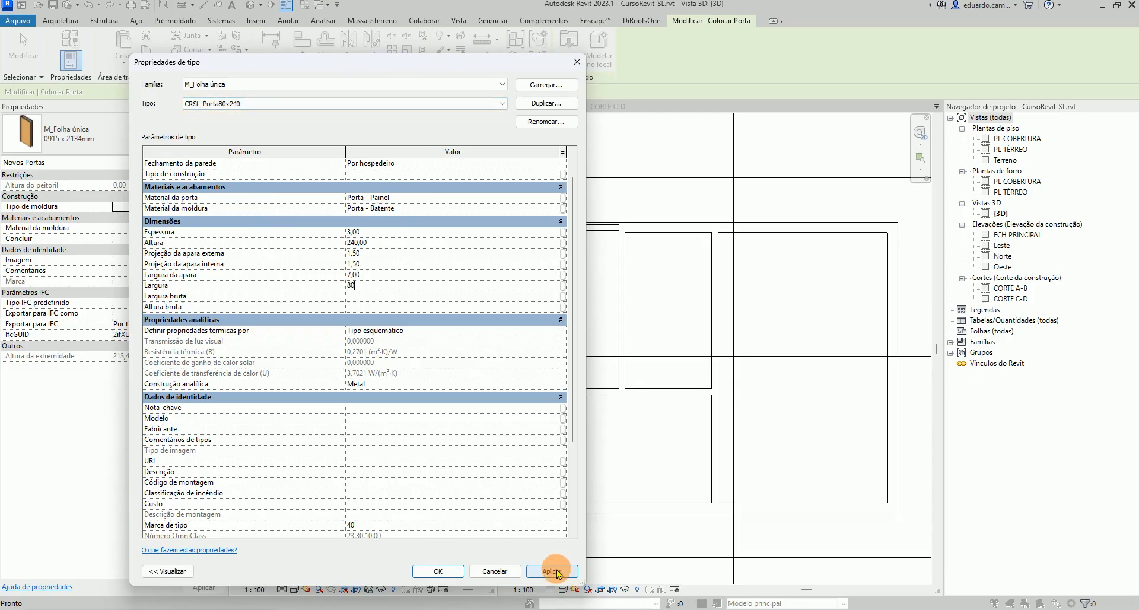
pyautogui.click(438, 571)
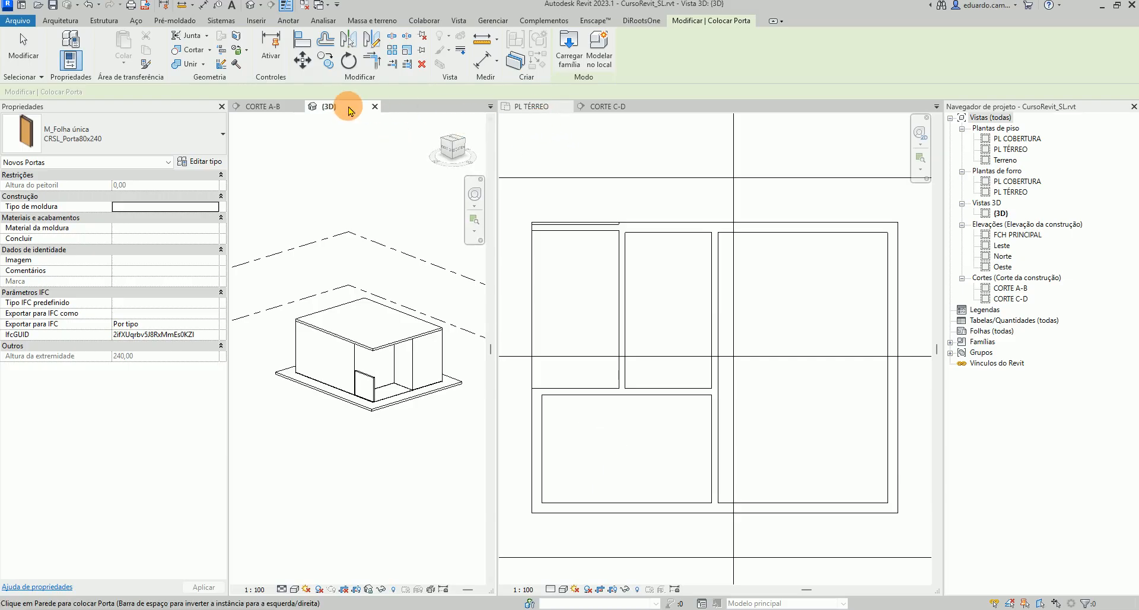
# Place a CRSL_Porta80x240 door in the lower-right room's bottom wall beside the interior partition, flipping its orientation
pyautogui.click(568, 148)
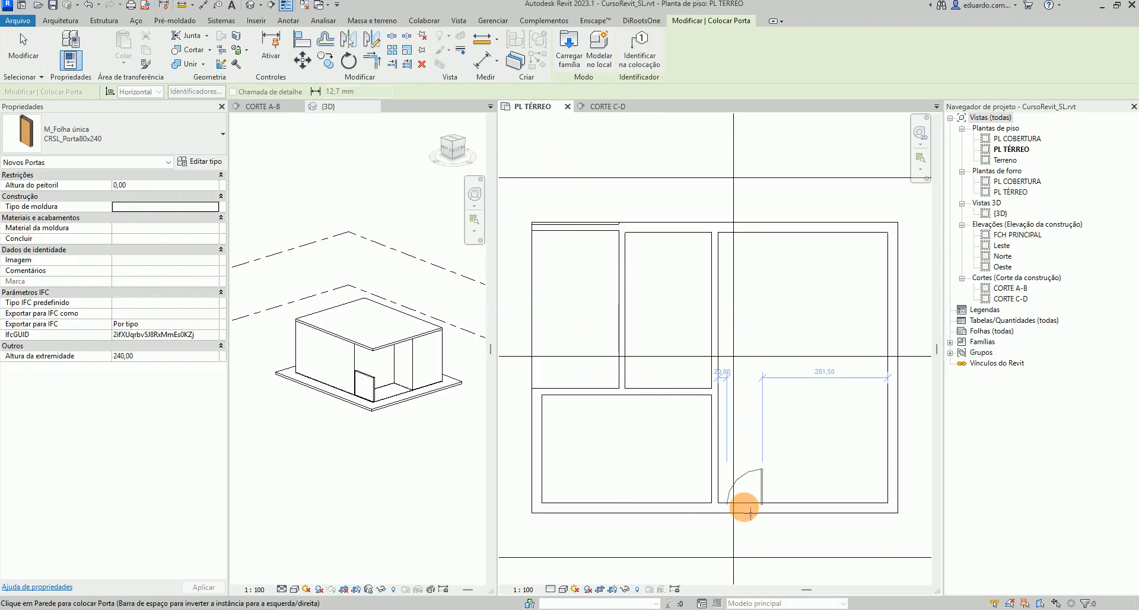
pyautogui.scroll(2, 751, 511)
pyautogui.scroll(1, 751, 511)
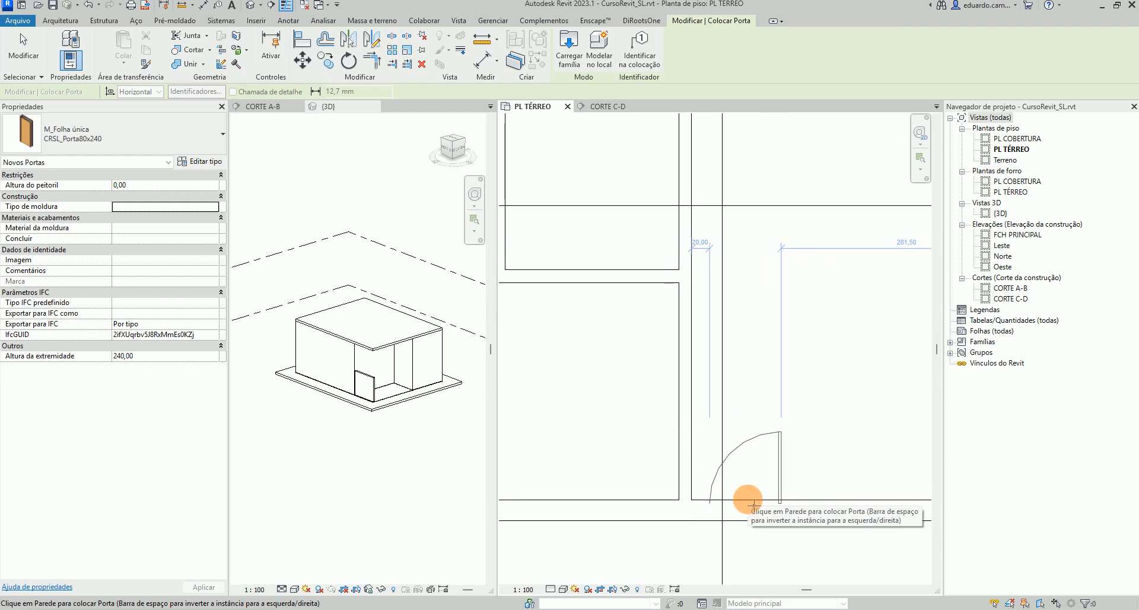
pyautogui.press('space')
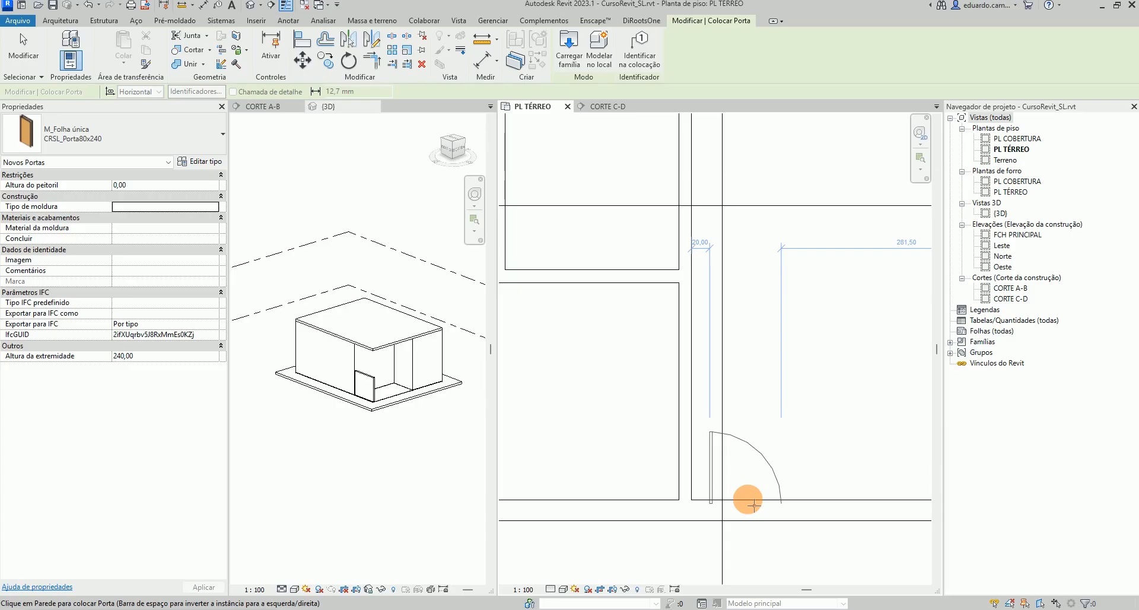
pyautogui.press('space')
pyautogui.press('space')
pyautogui.press('space')
pyautogui.press('space')
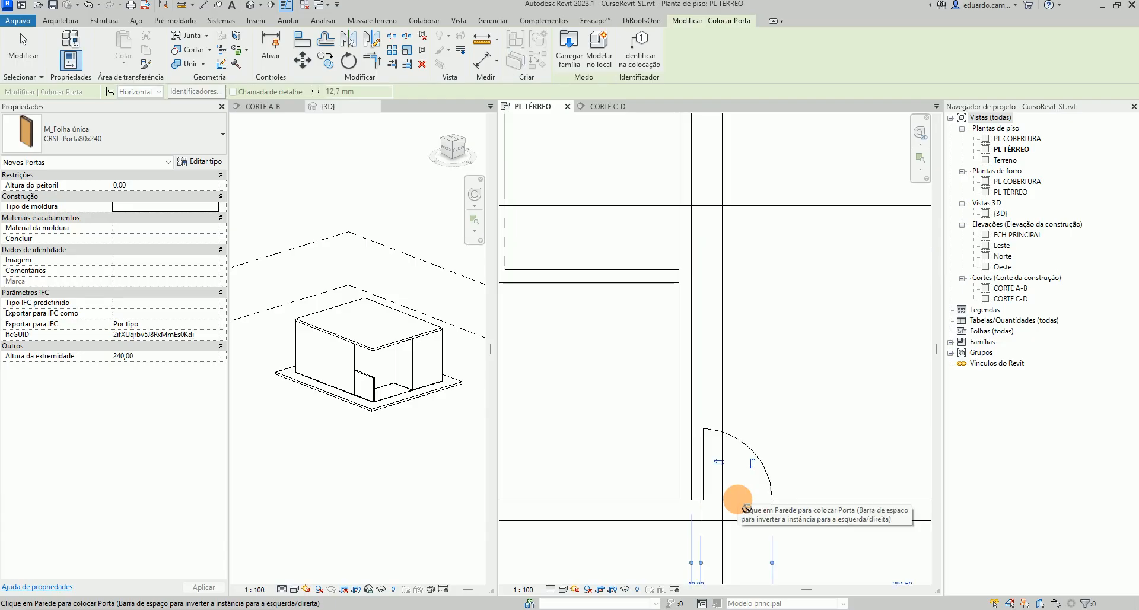
pyautogui.click(726, 508)
# Set the door's distance from the partition to 15
pyautogui.moveTo(725, 508); pyautogui.dragTo(689, 369, button='middle')
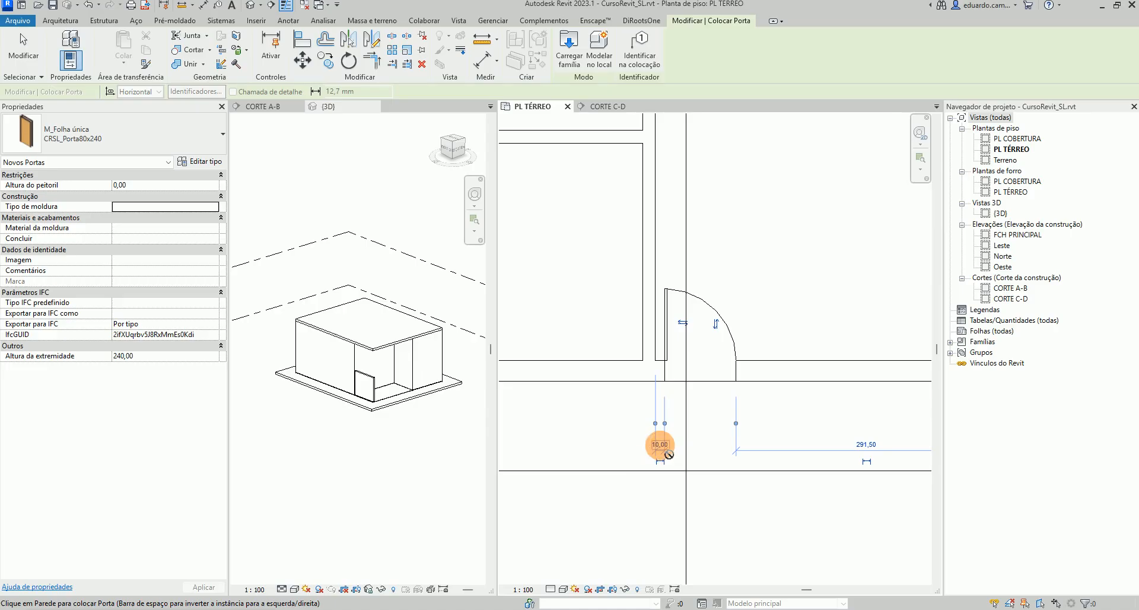
pyautogui.click(660, 445)
pyautogui.write('1')
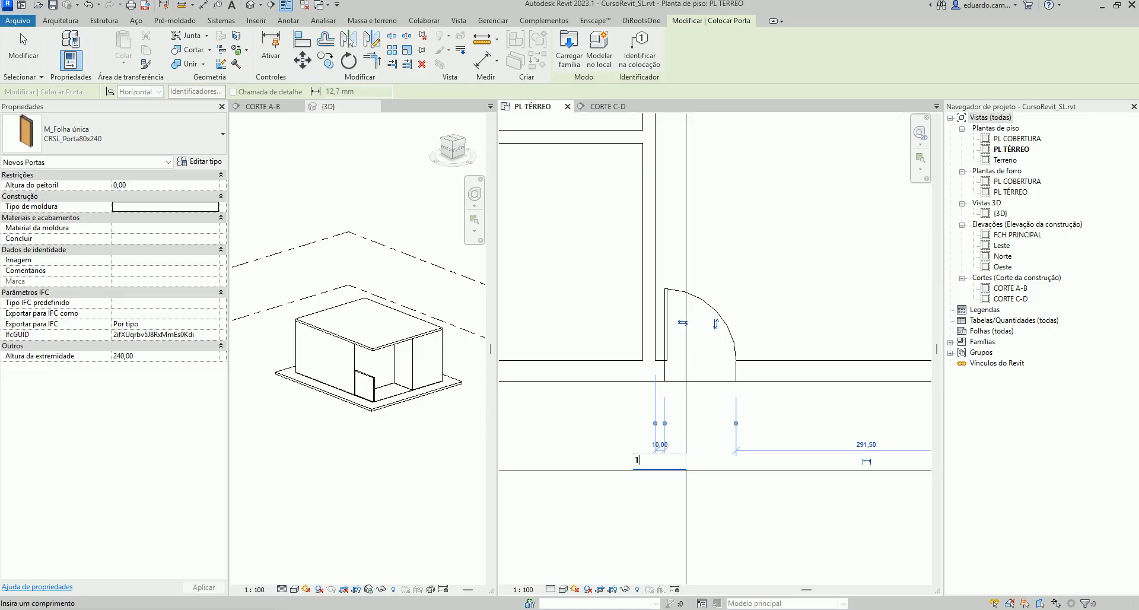
pyautogui.write('5')
pyautogui.press('Return')
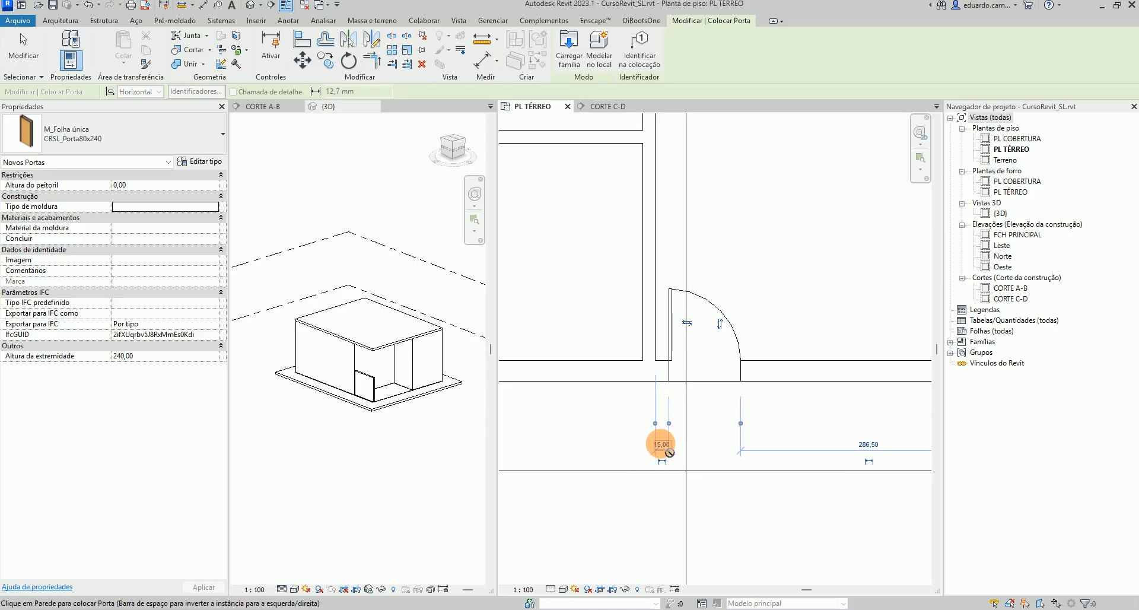
# Set the door's distance from the partition back to 10
pyautogui.click(661, 444)
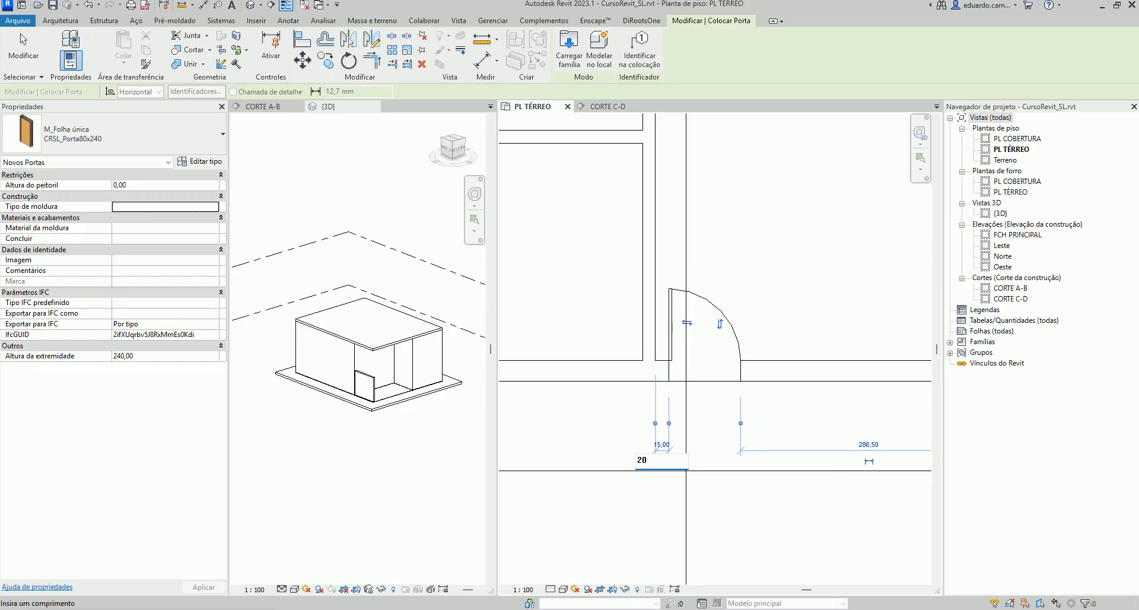
pyautogui.click(666, 469)
pyautogui.click(665, 443)
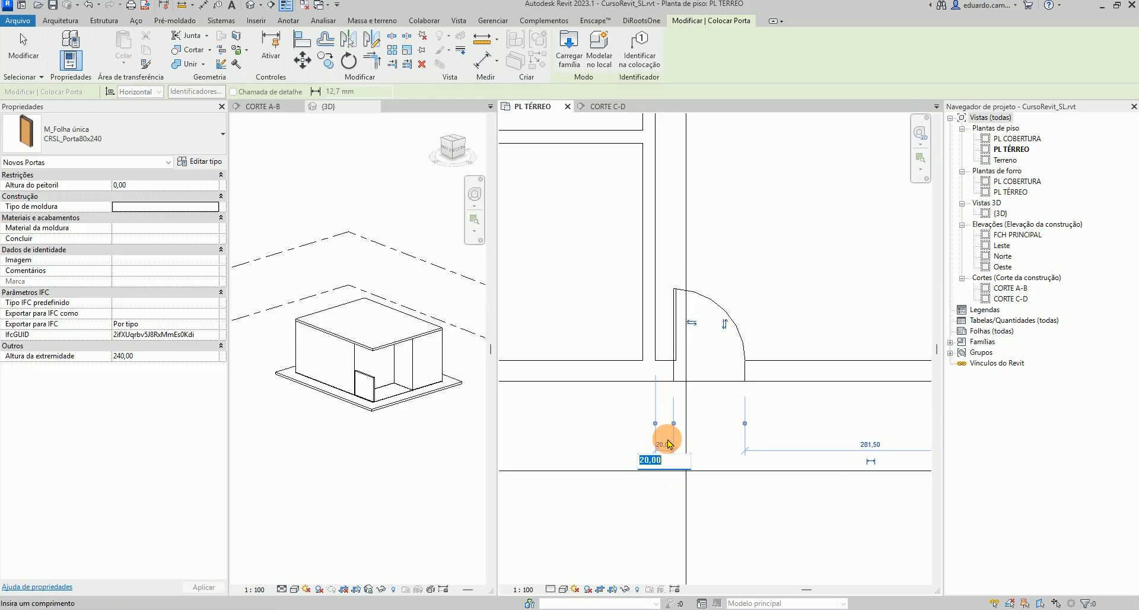
pyautogui.write('10')
pyautogui.click(702, 437)
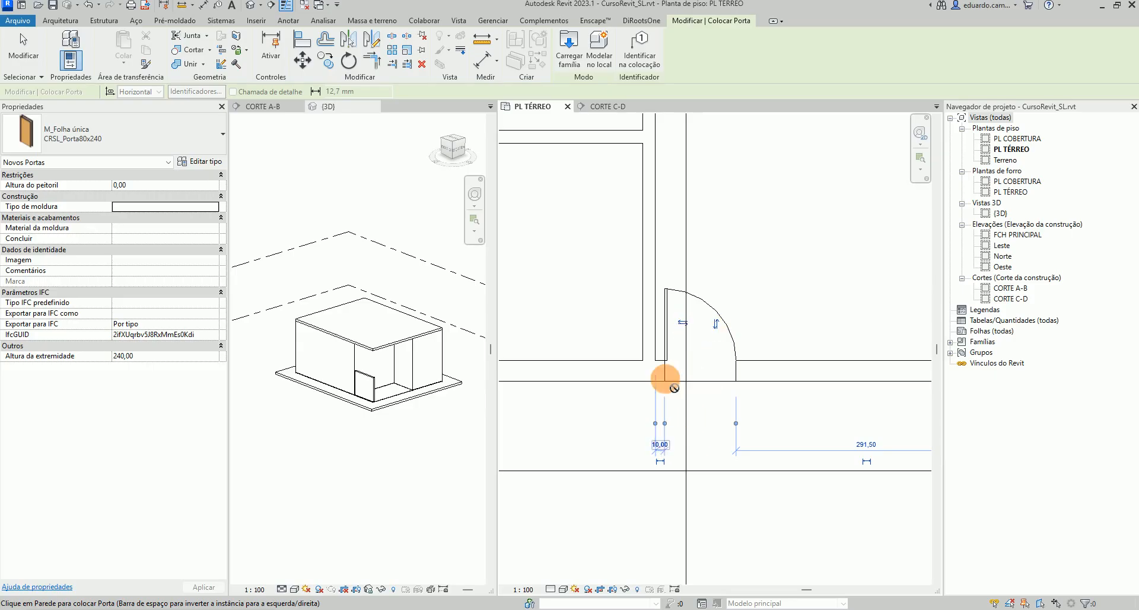
# Place a second door in the wall between the upper-left and lower-left rooms
pyautogui.scroll(-4, 684, 456)
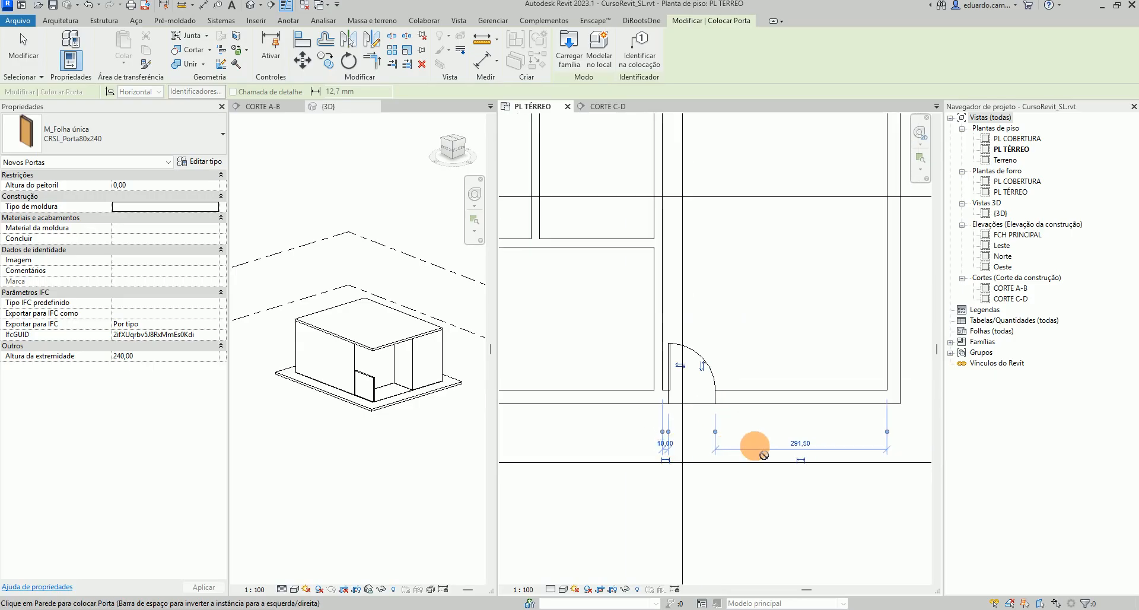
pyautogui.moveTo(544, 305); pyautogui.dragTo(622, 317, button='middle')
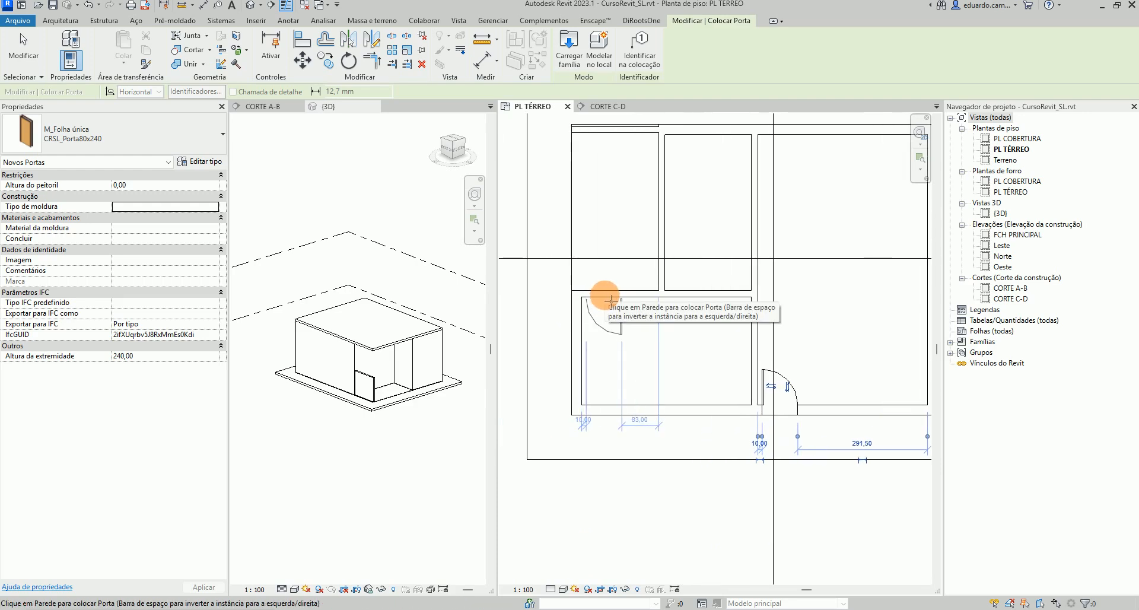
pyautogui.click(611, 301)
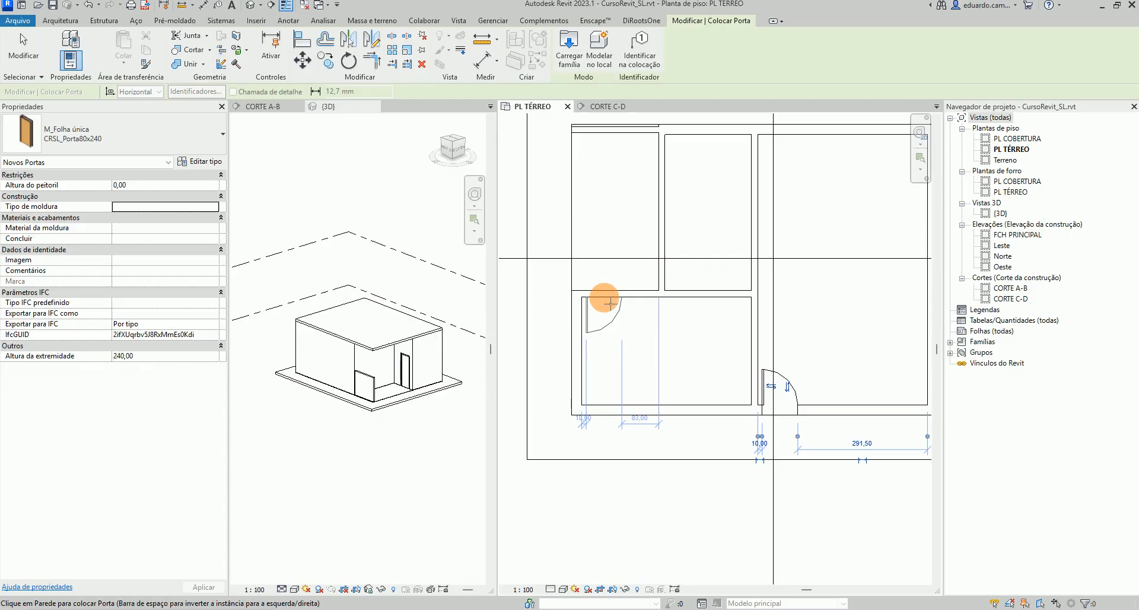
pyautogui.click(611, 304)
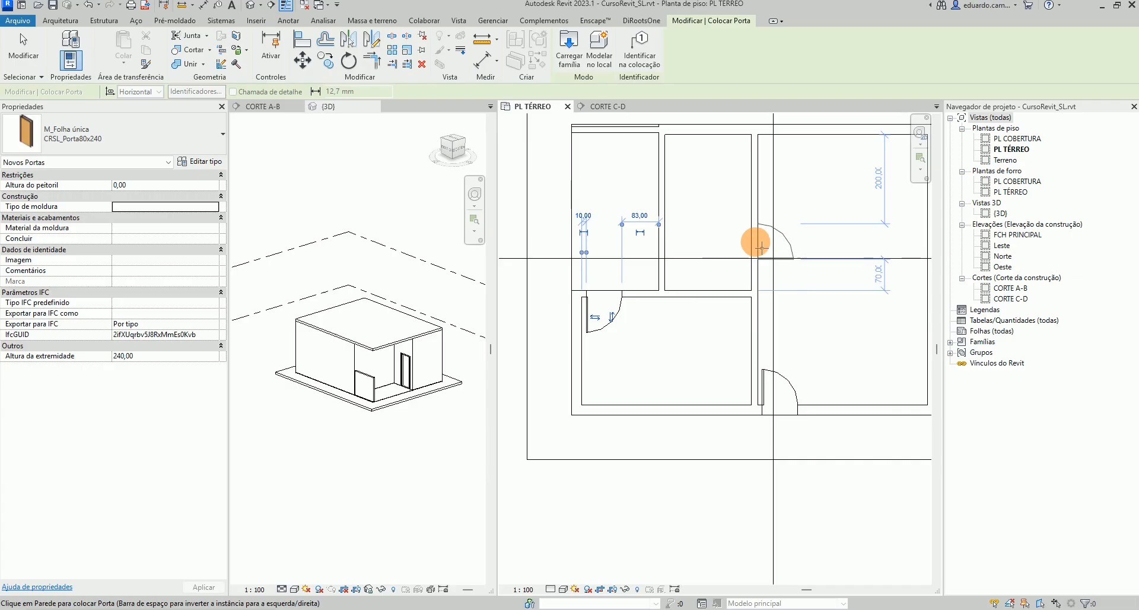
# Place a flipped door in the upper-middle room's bottom wall, next to the right partition
pyautogui.scroll(-4, 760, 246)
pyautogui.moveTo(780, 261); pyautogui.dragTo(662, 318, button='middle')
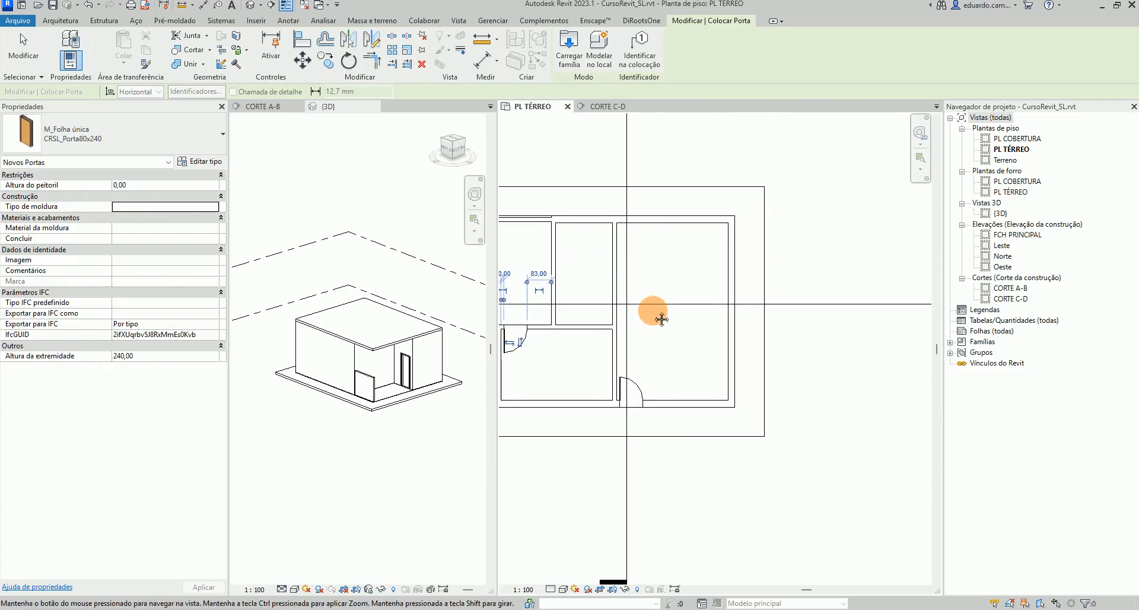
pyautogui.scroll(5, 662, 318)
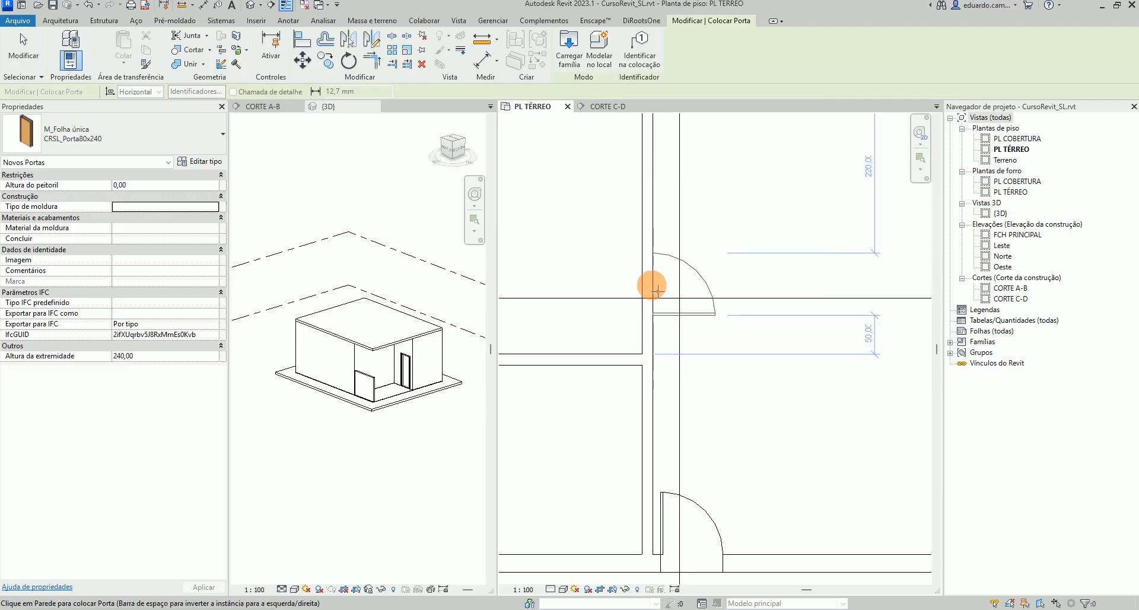
pyautogui.scroll(2, 657, 290)
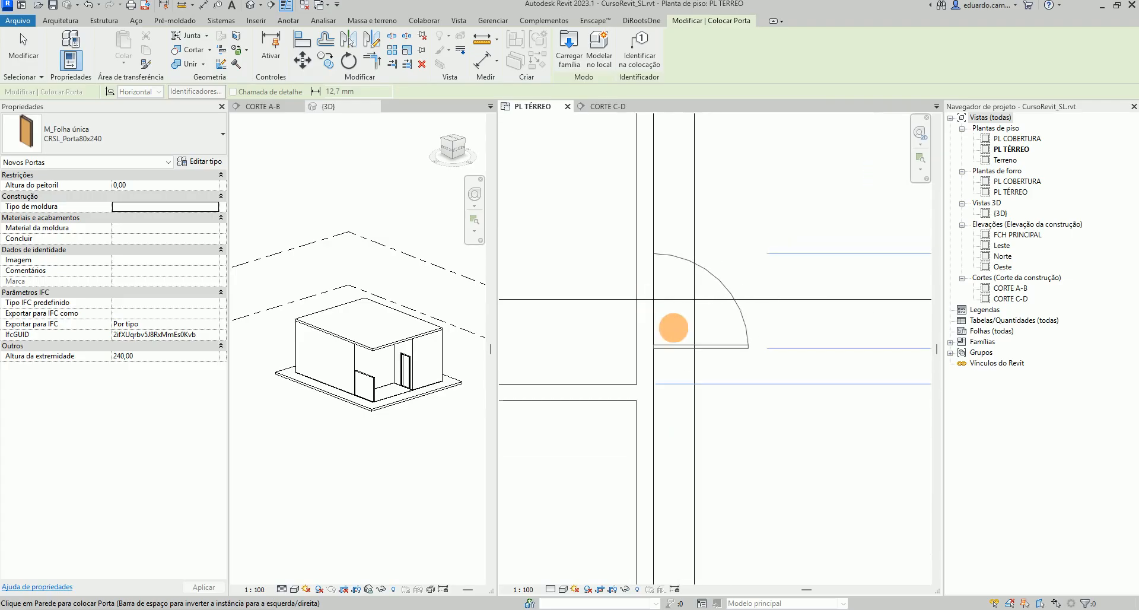
pyautogui.moveTo(673, 328); pyautogui.dragTo(537, 315, button='middle')
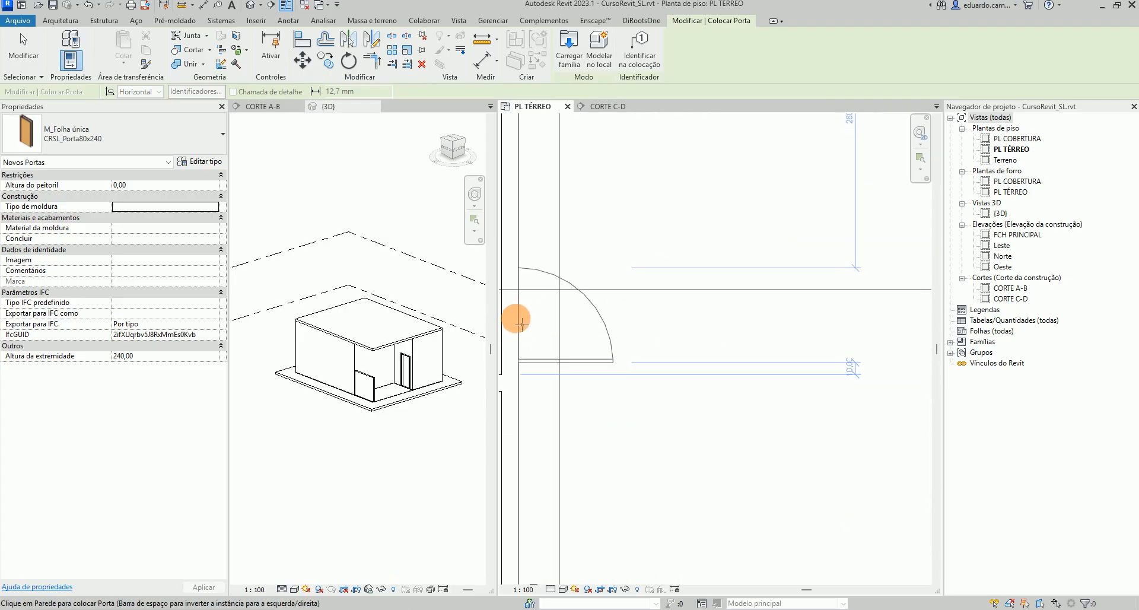
pyautogui.scroll(1, 520, 317)
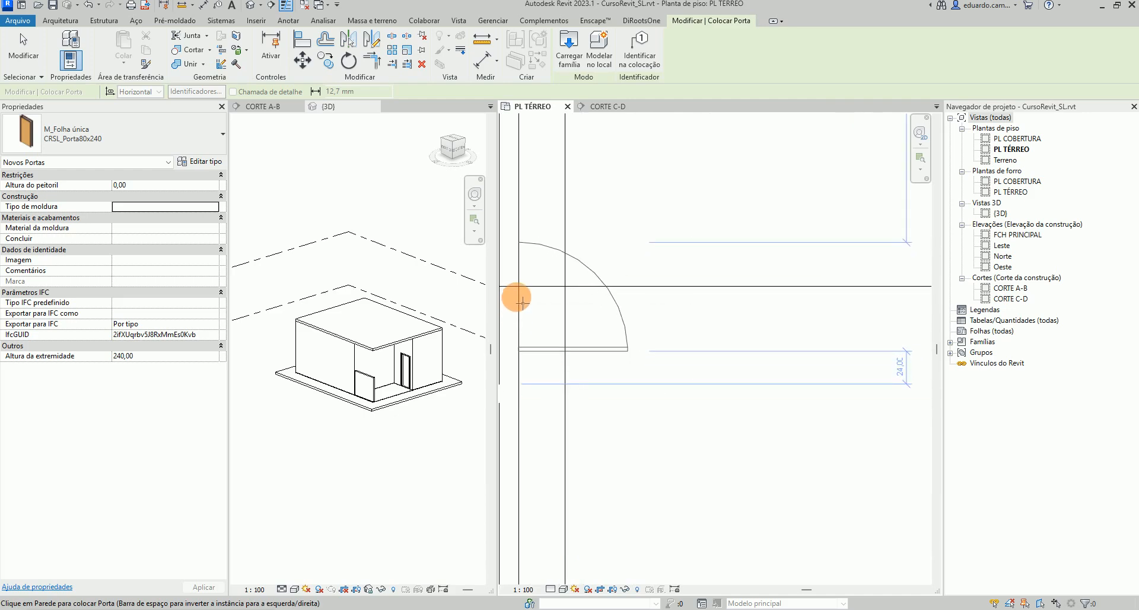
pyautogui.scroll(-2, 522, 293)
pyautogui.moveTo(549, 295); pyautogui.dragTo(610, 300, button='middle')
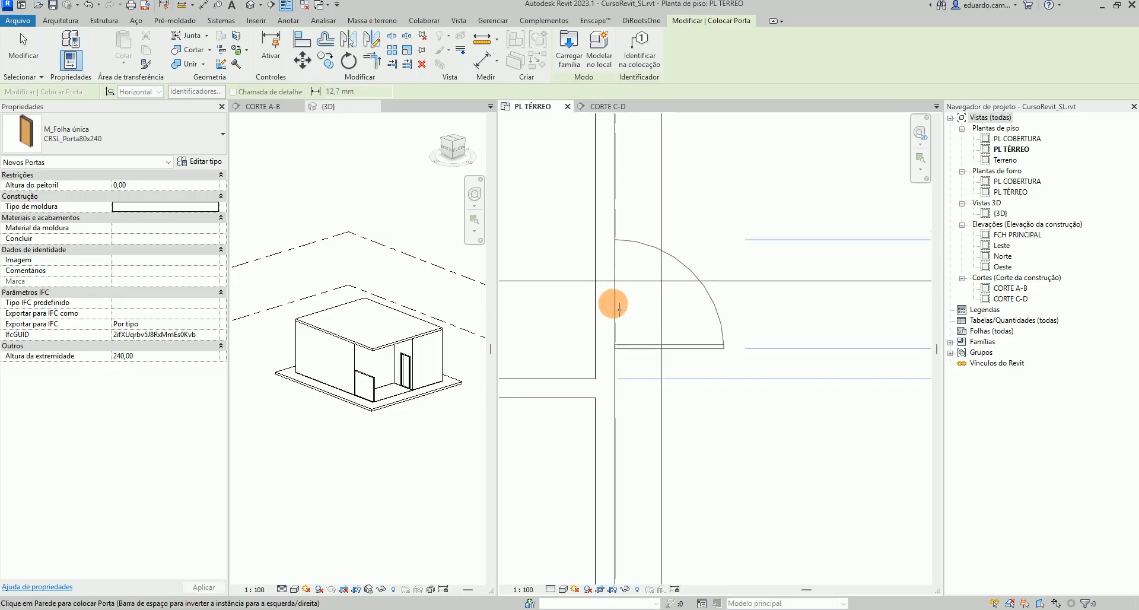
pyautogui.scroll(-2, 617, 319)
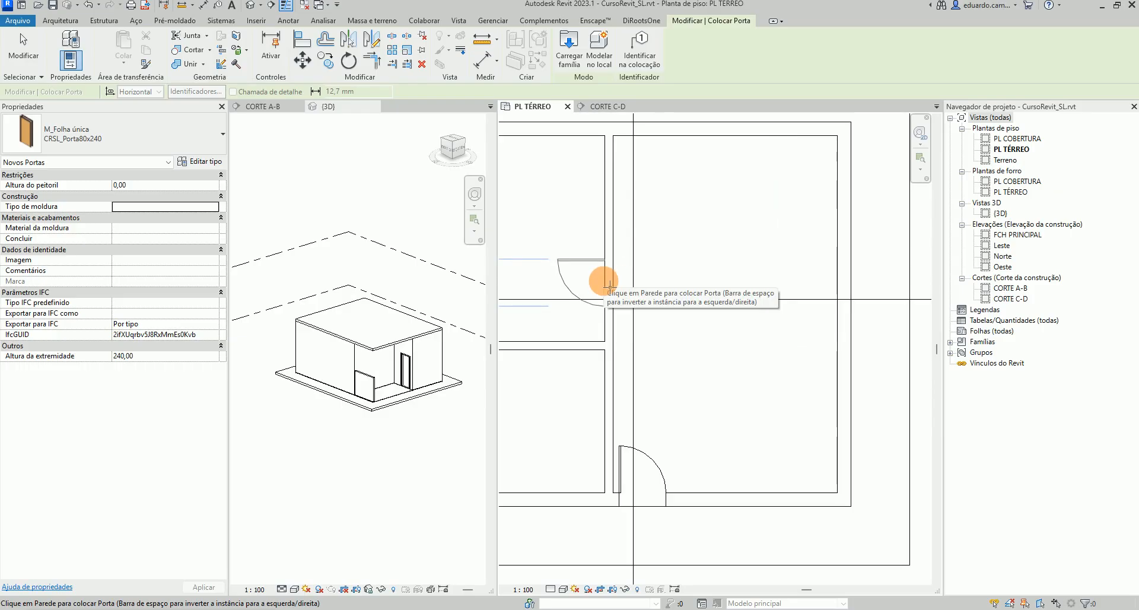
pyautogui.press('space')
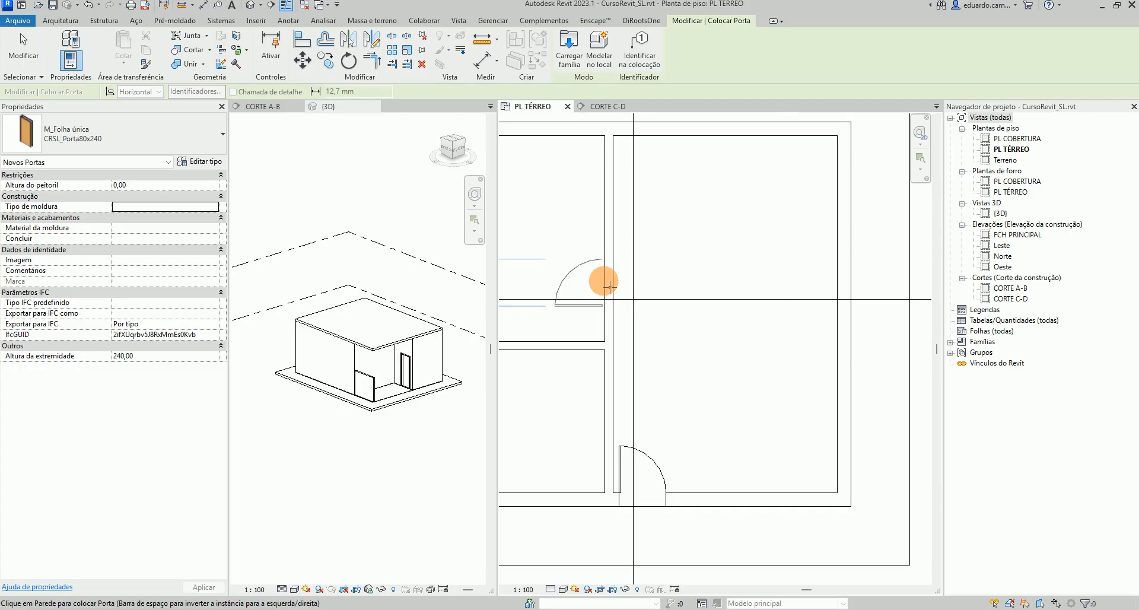
pyautogui.click(609, 286)
pyautogui.moveTo(566, 359); pyautogui.dragTo(739, 351, button='middle')
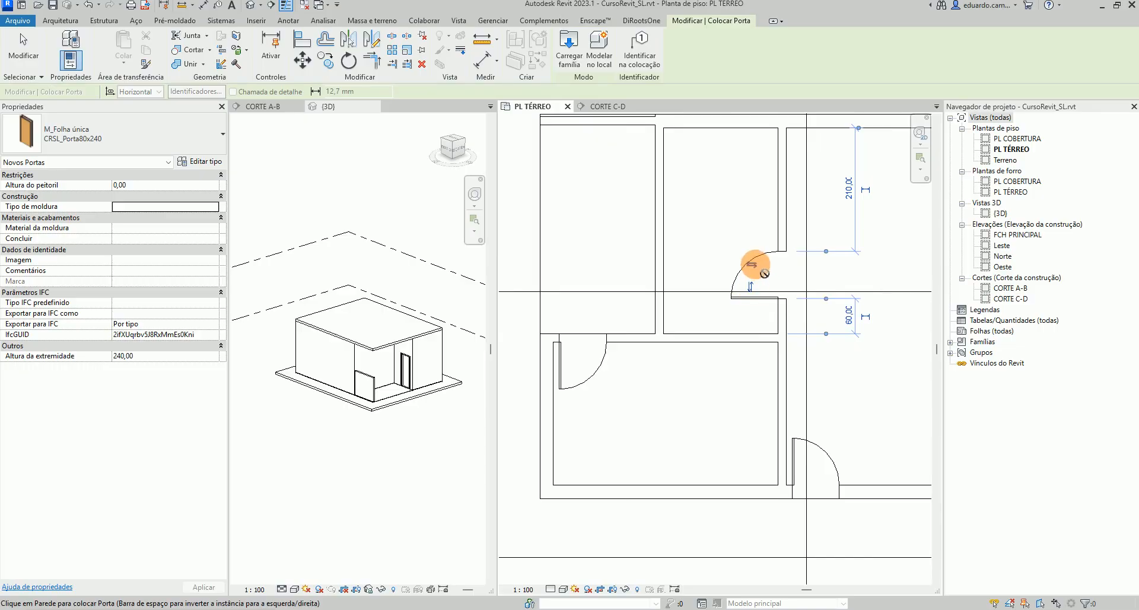
pyautogui.click(814, 286)
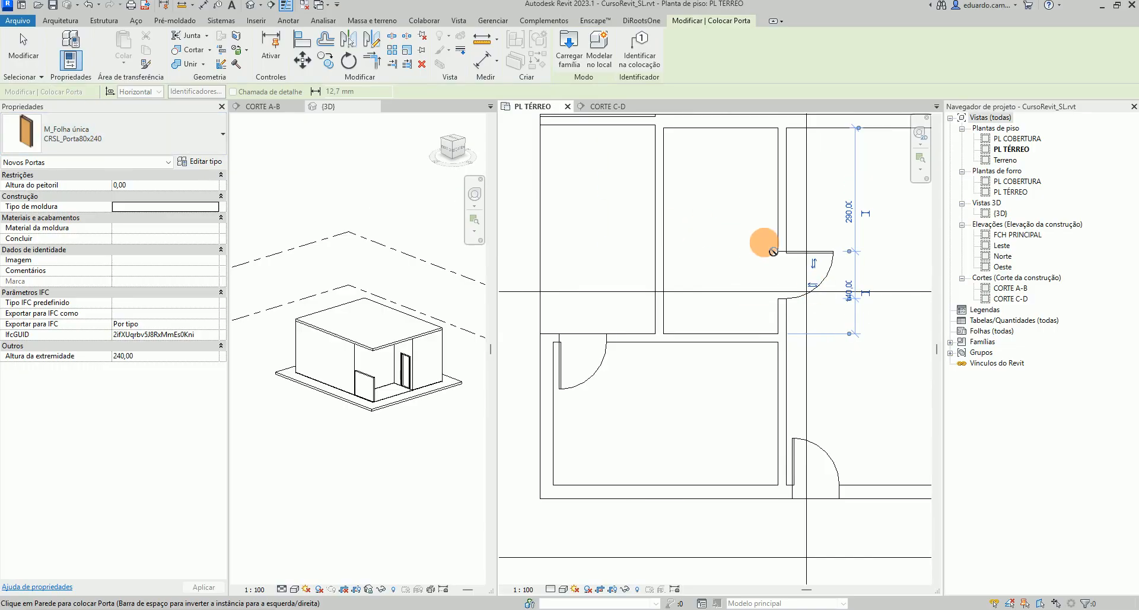
pyautogui.click(814, 263)
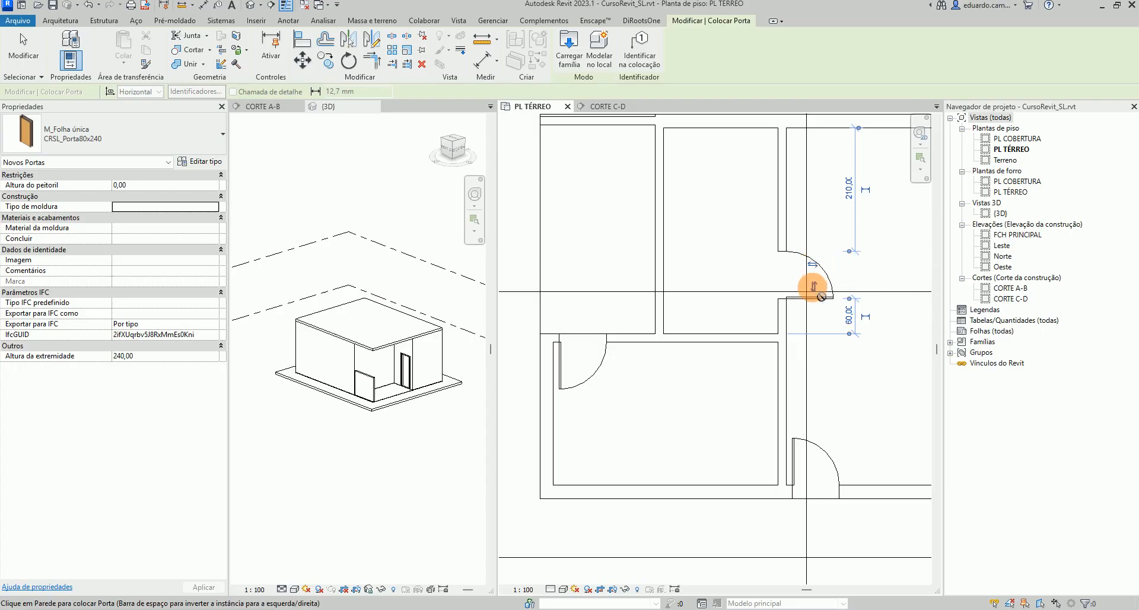
pyautogui.click(812, 264)
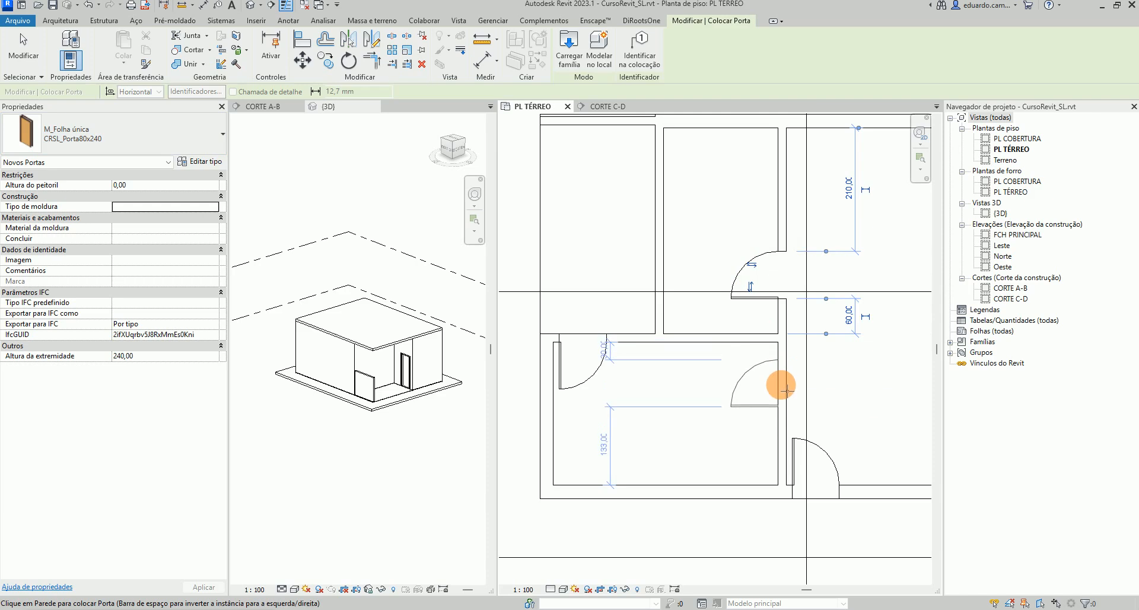
# Place a flipped door in the lower-left room's right wall and exit the Door tool
pyautogui.press('space')
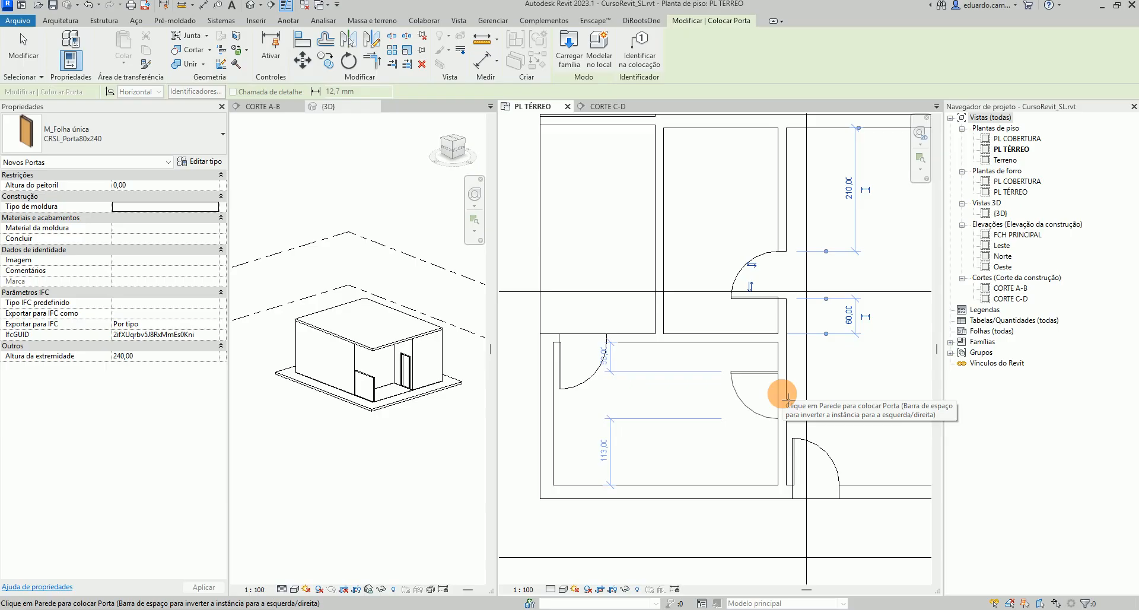
pyautogui.click(787, 399)
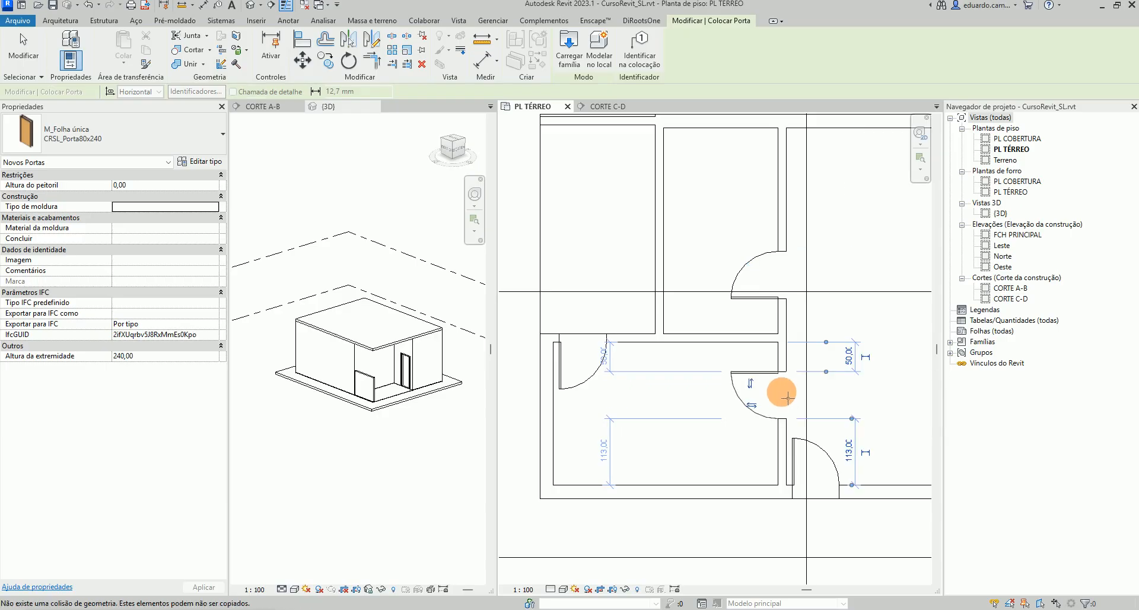
pyautogui.press('Escape')
pyautogui.press('Escape')
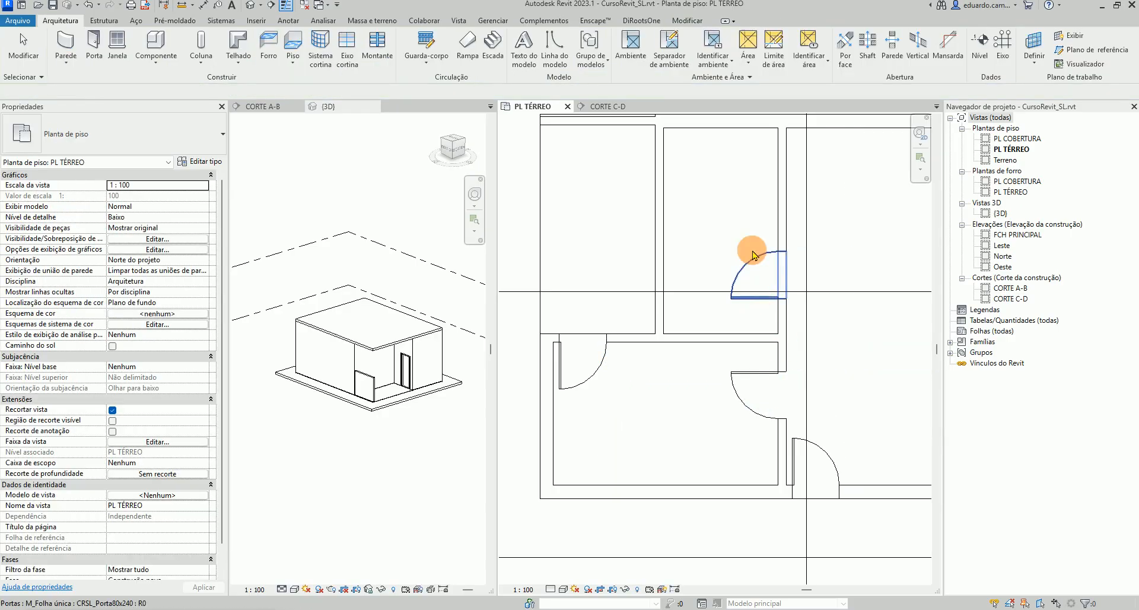
# Select the two doors in the middle partition and duplicate their type as CRSL_Porta70x210
pyautogui.click(760, 379)
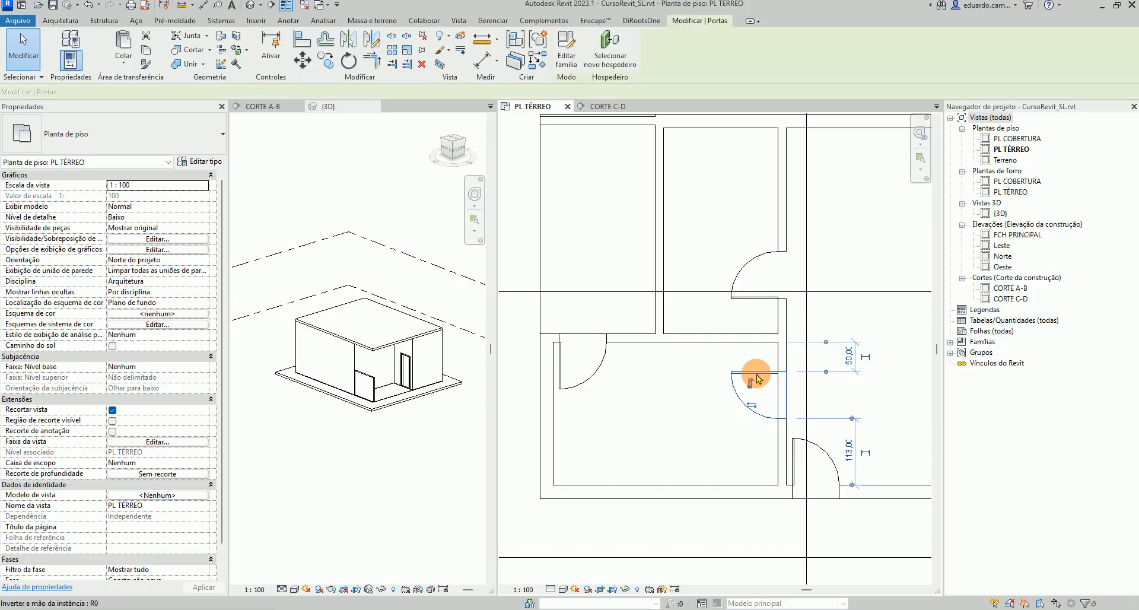
pyautogui.keyDown('ctrl'); pyautogui.click(752, 302); pyautogui.keyUp('ctrl')
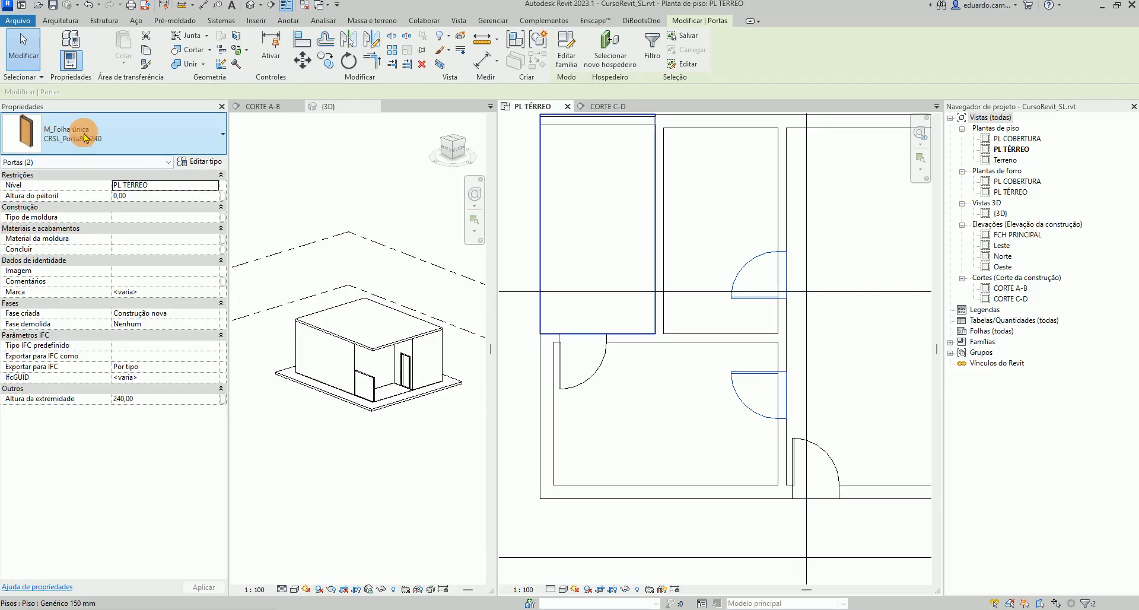
pyautogui.click(208, 162)
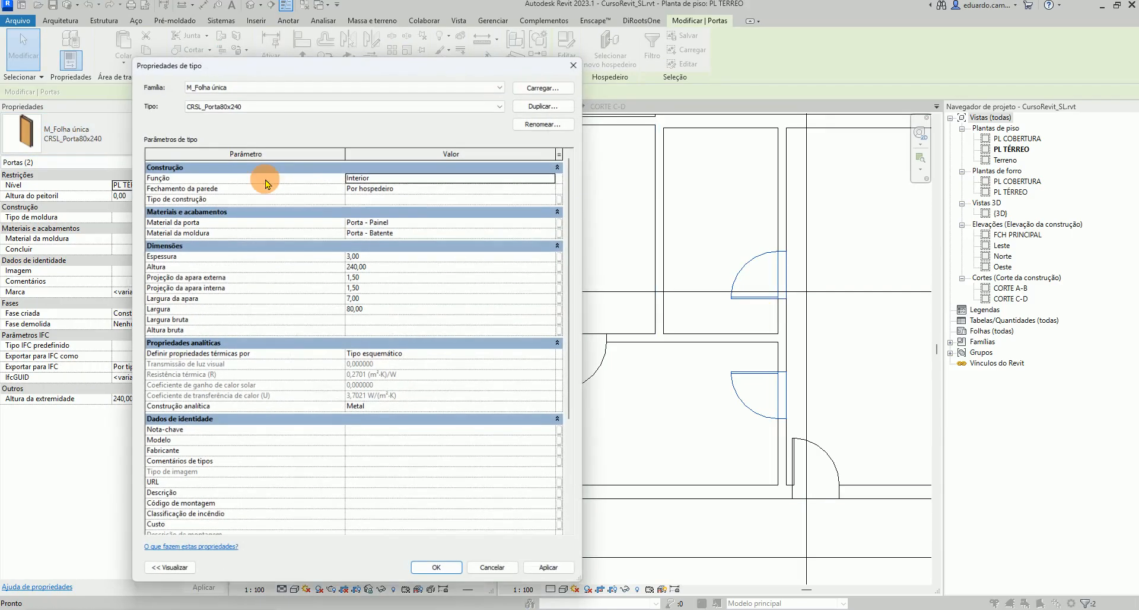
pyautogui.click(547, 111)
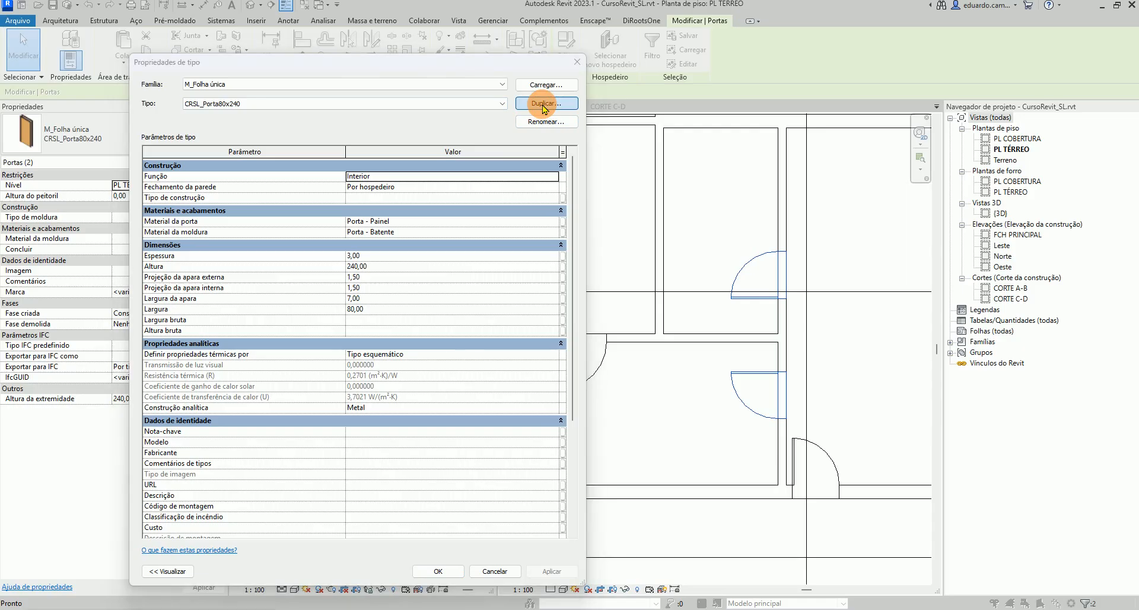
pyautogui.click(354, 321)
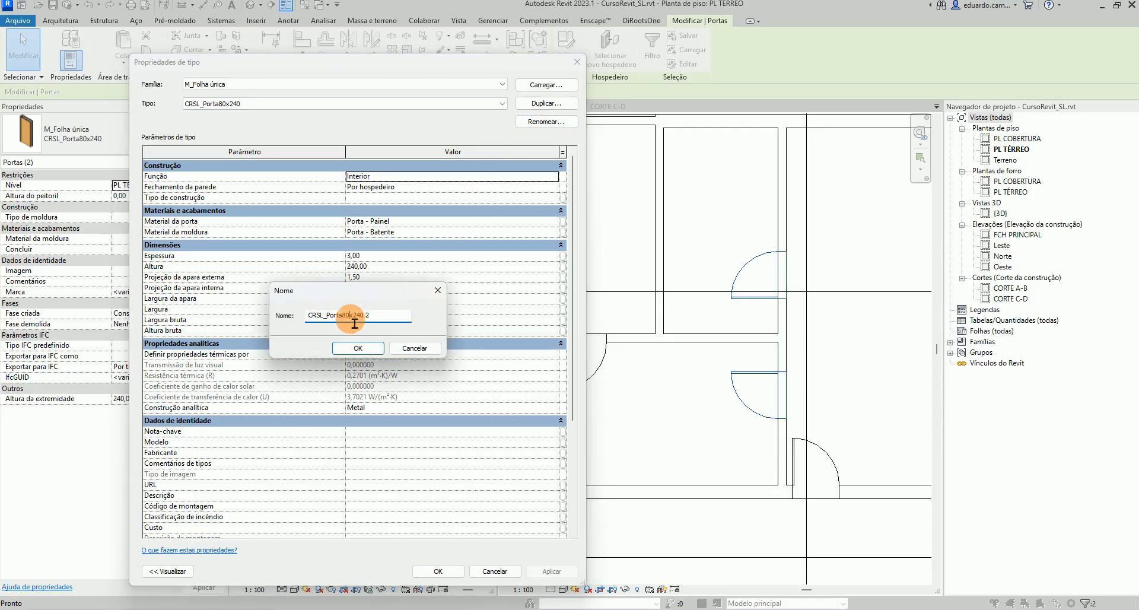
pyautogui.moveTo(355, 323); pyautogui.dragTo(406, 320)
pyautogui.write('7')
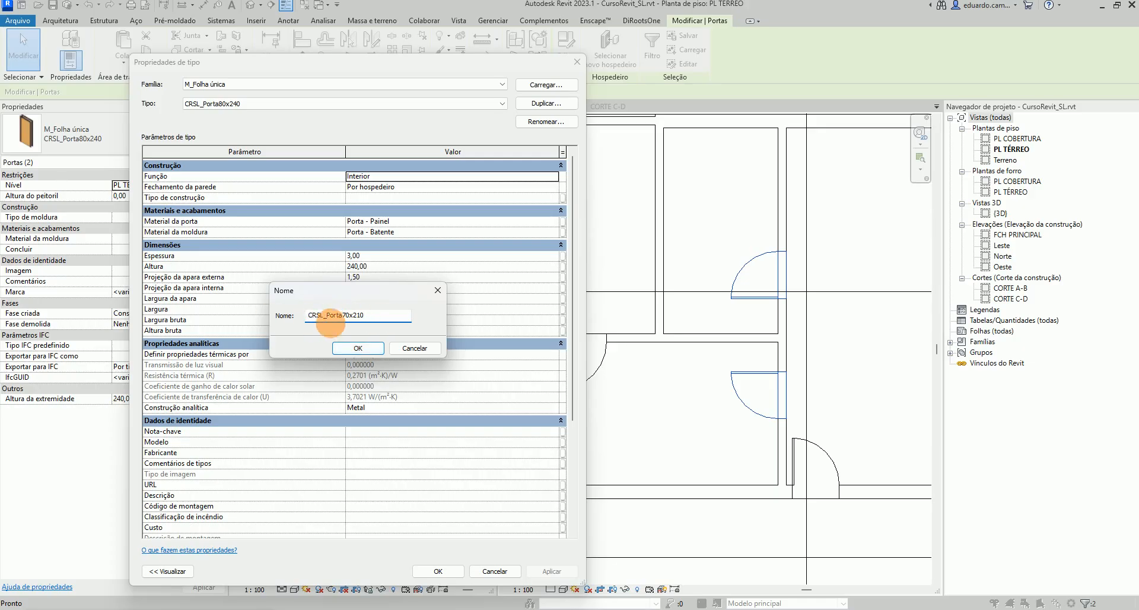
pyautogui.click(358, 348)
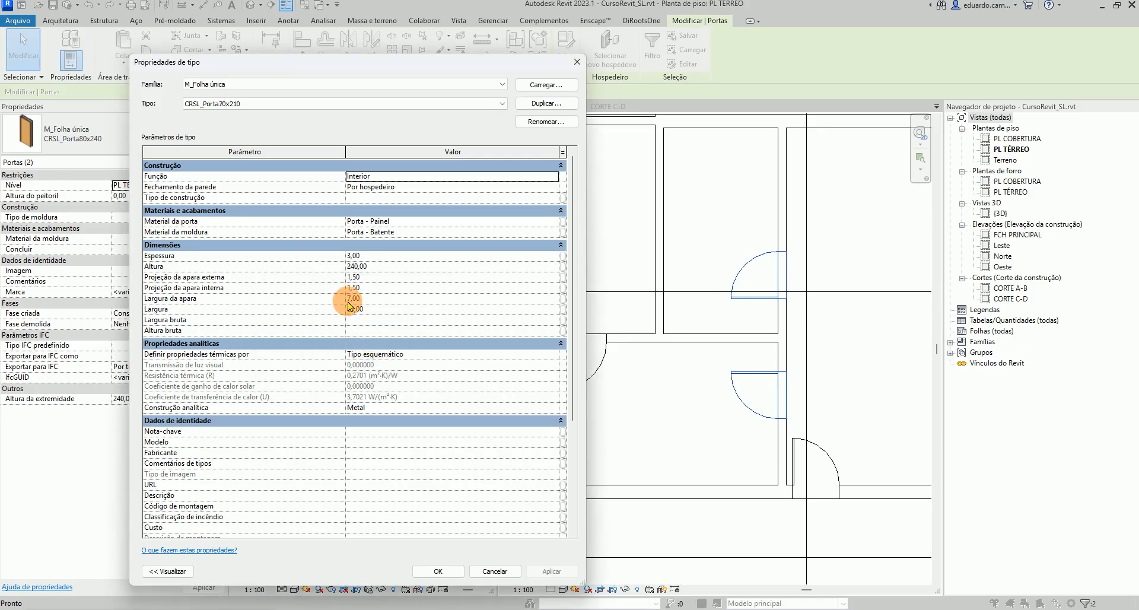
# Set the new type's height to 210 and width to 70, then apply and close the type properties
pyautogui.click(350, 266)
pyautogui.moveTo(351, 268); pyautogui.dragTo(387, 274)
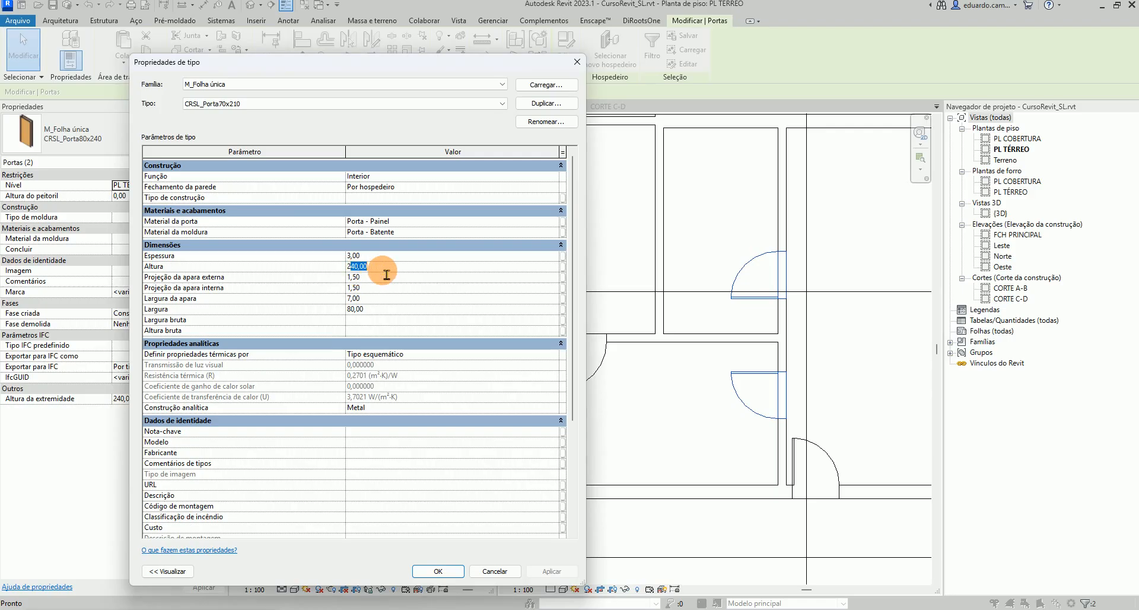
pyautogui.click(362, 310)
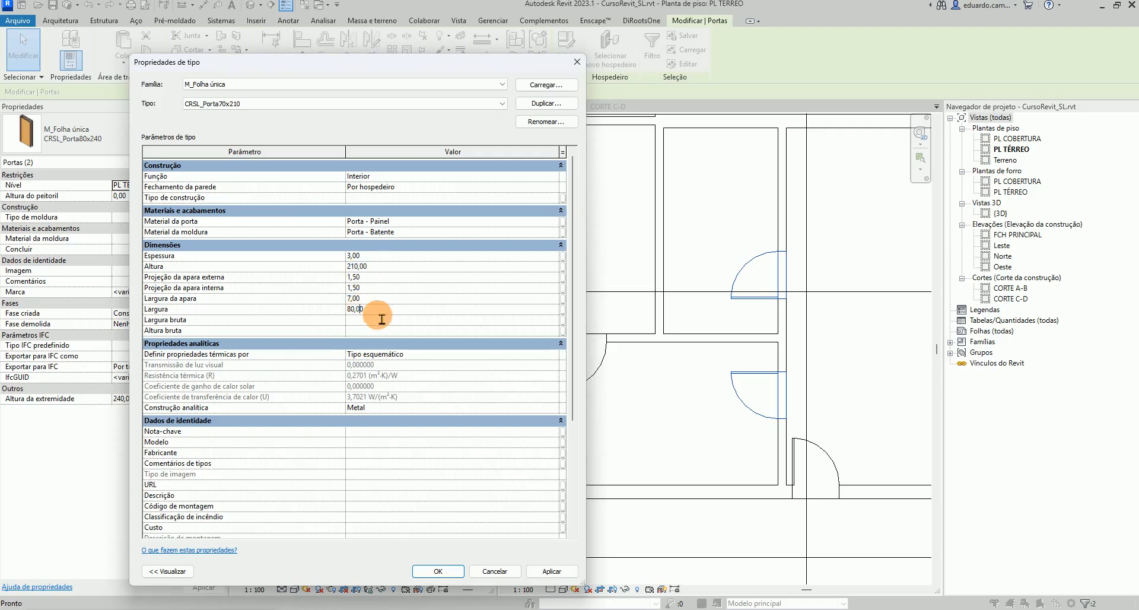
pyautogui.moveTo(378, 312); pyautogui.dragTo(327, 312)
pyautogui.write('70')
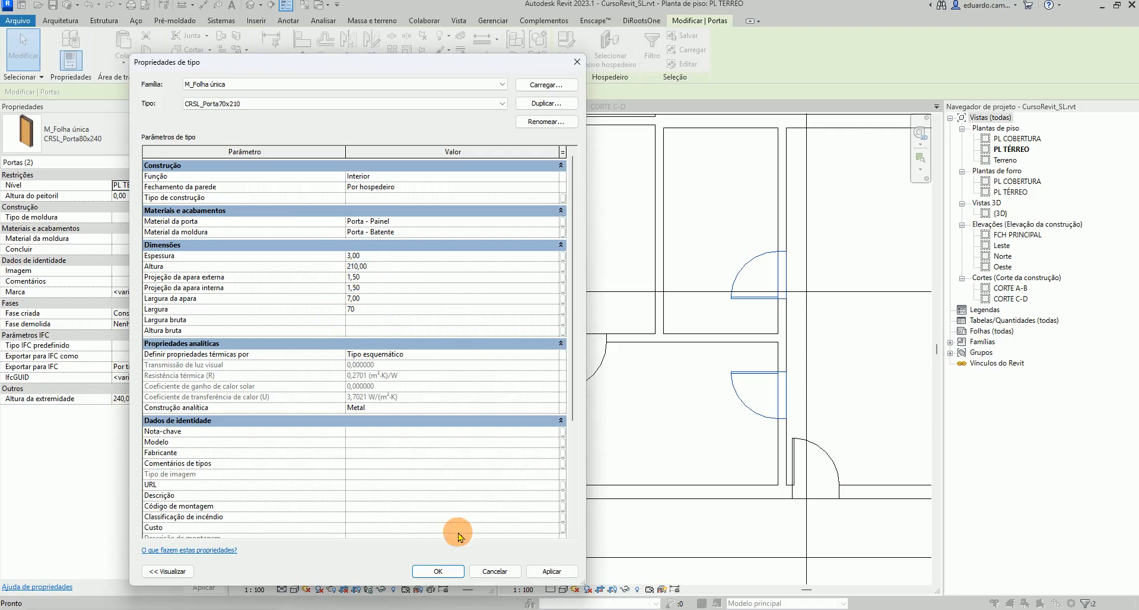
pyautogui.click(548, 571)
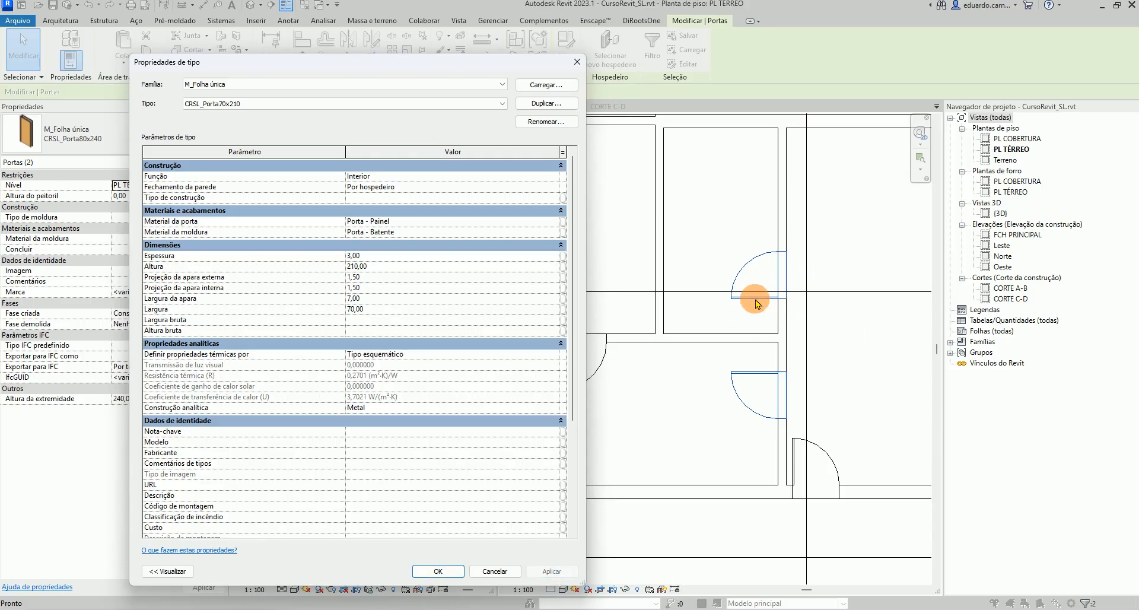
pyautogui.click(439, 571)
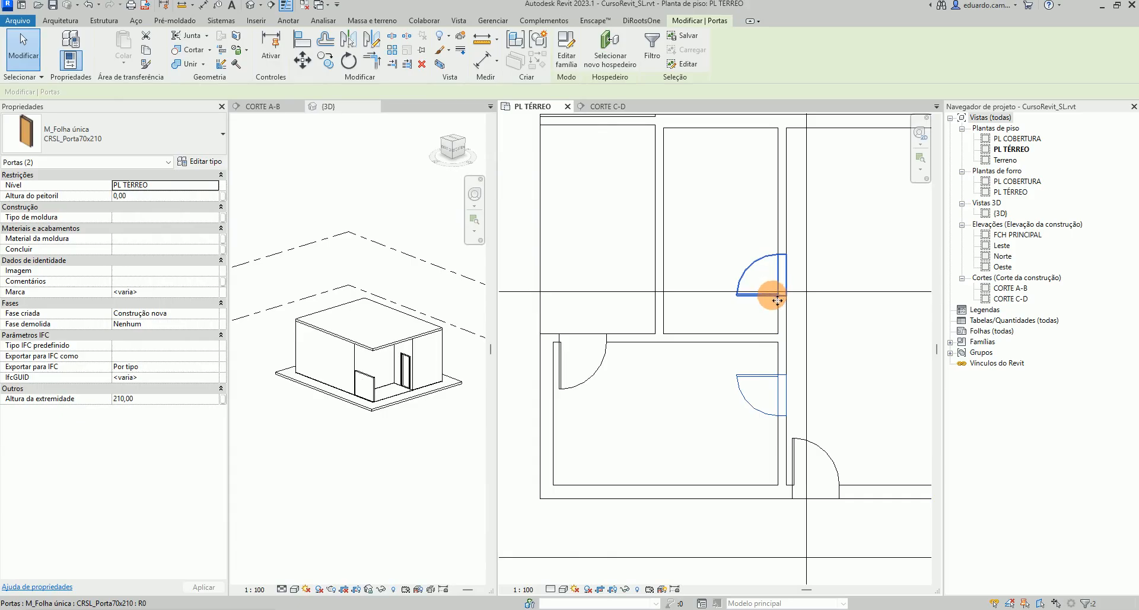
# Set the upper-middle room door's distance from the horizontal wall to 70
pyautogui.click(764, 266)
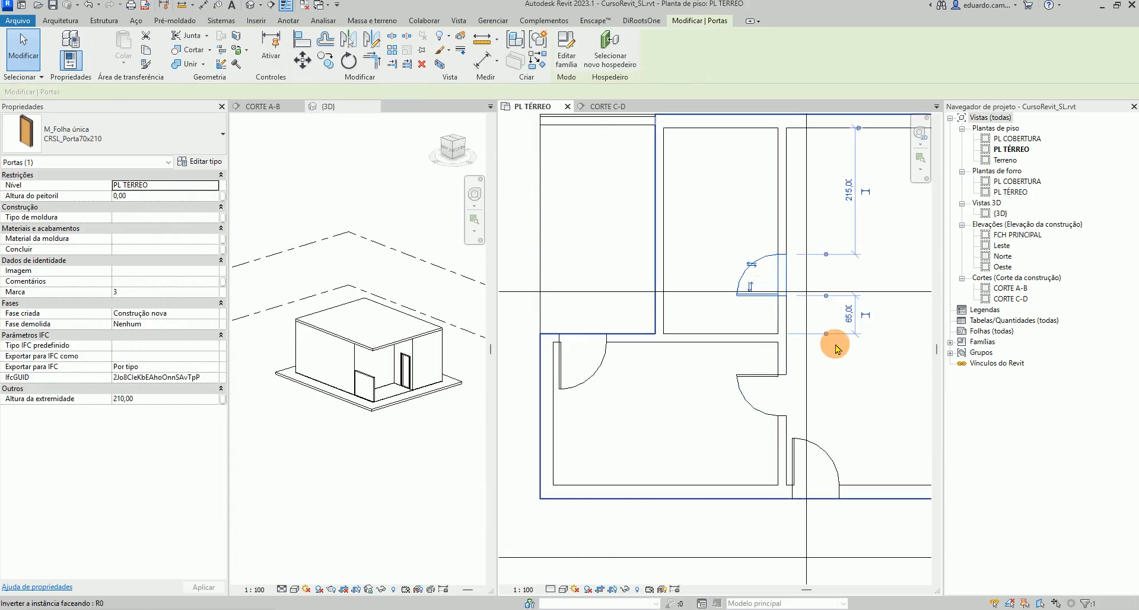
pyautogui.click(851, 327)
pyautogui.write('70')
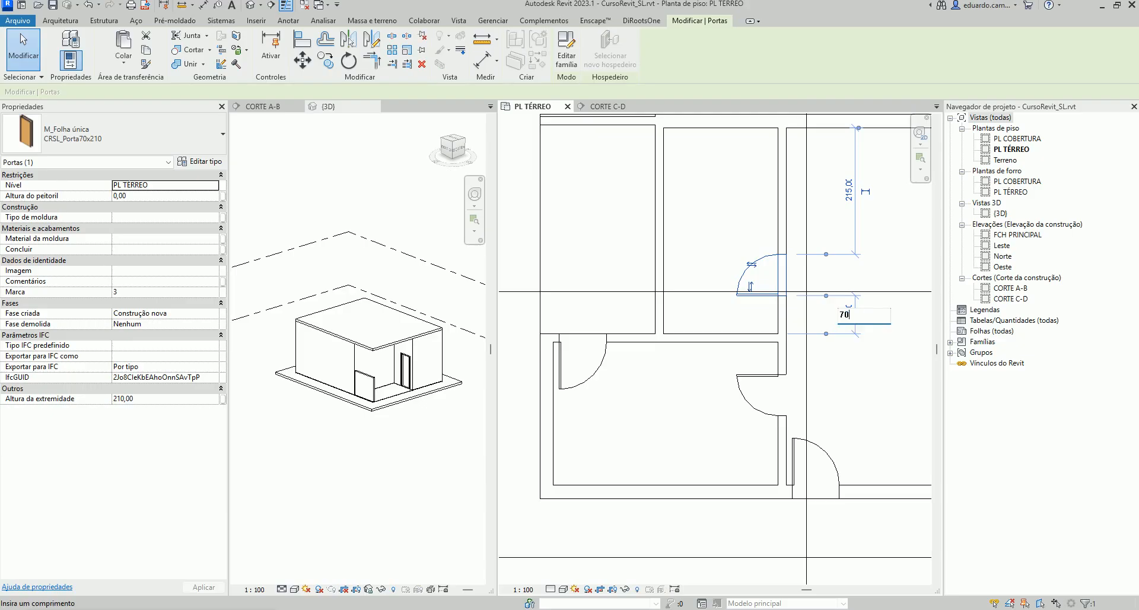
pyautogui.click(752, 385)
pyautogui.write('0')
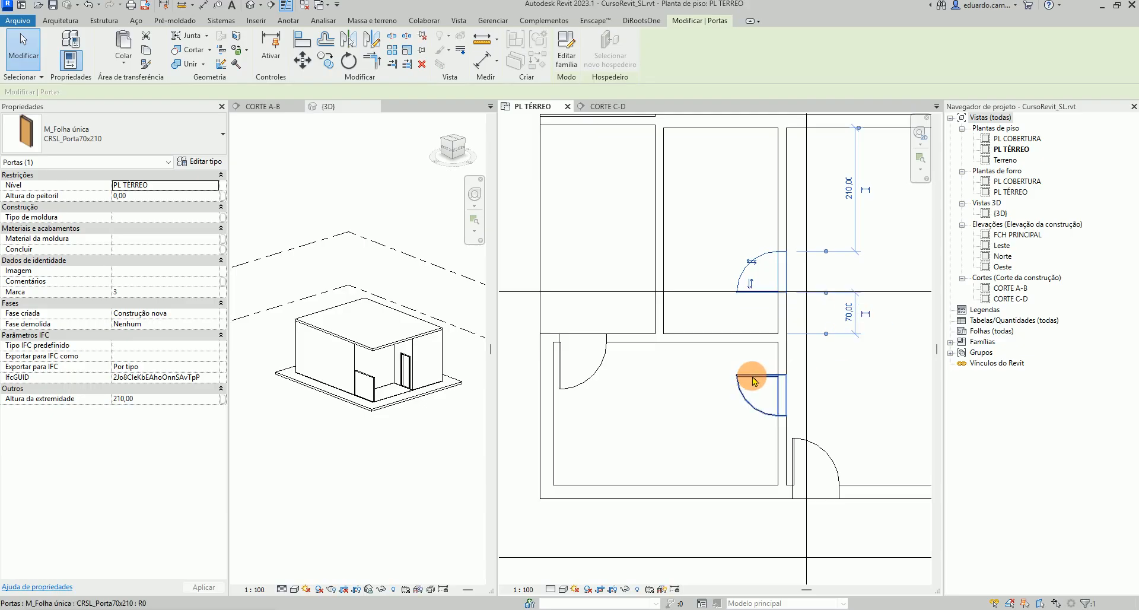
# Set the lower-left room's right-wall door's distance from the top wall to 50
pyautogui.click(757, 381)
pyautogui.click(849, 358)
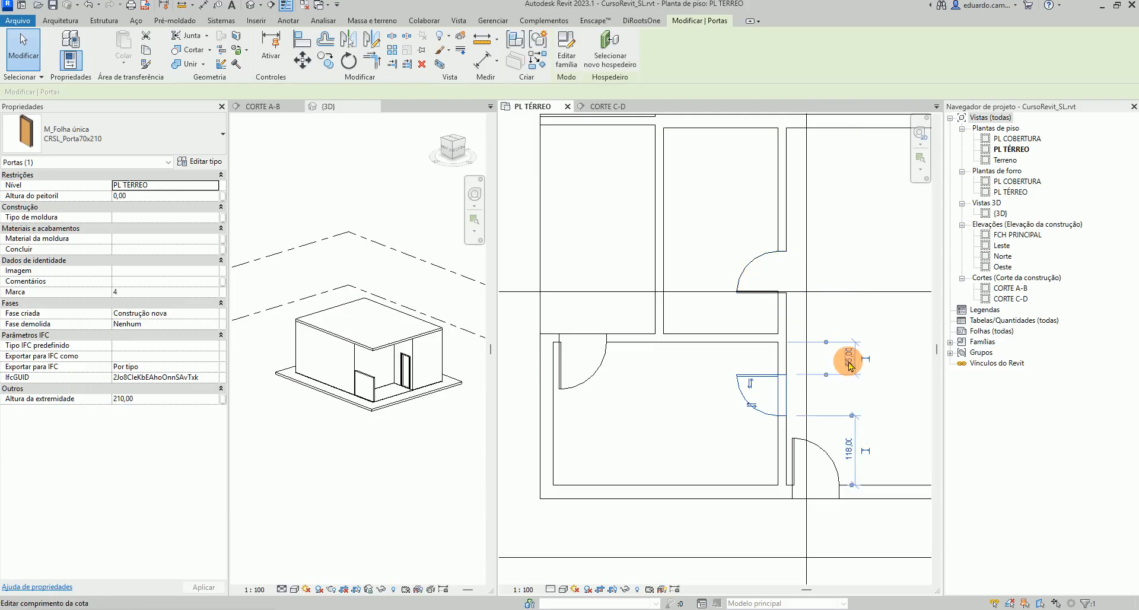
pyautogui.write('60')
pyautogui.press('Return')
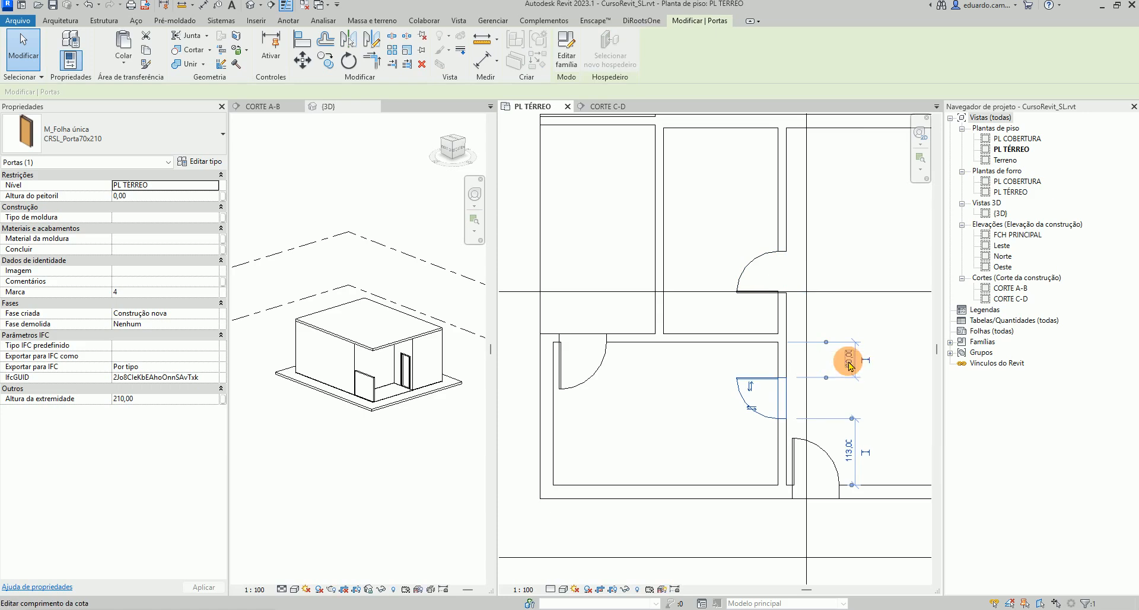
pyautogui.click(849, 360)
pyautogui.write('50')
pyautogui.press('Return')
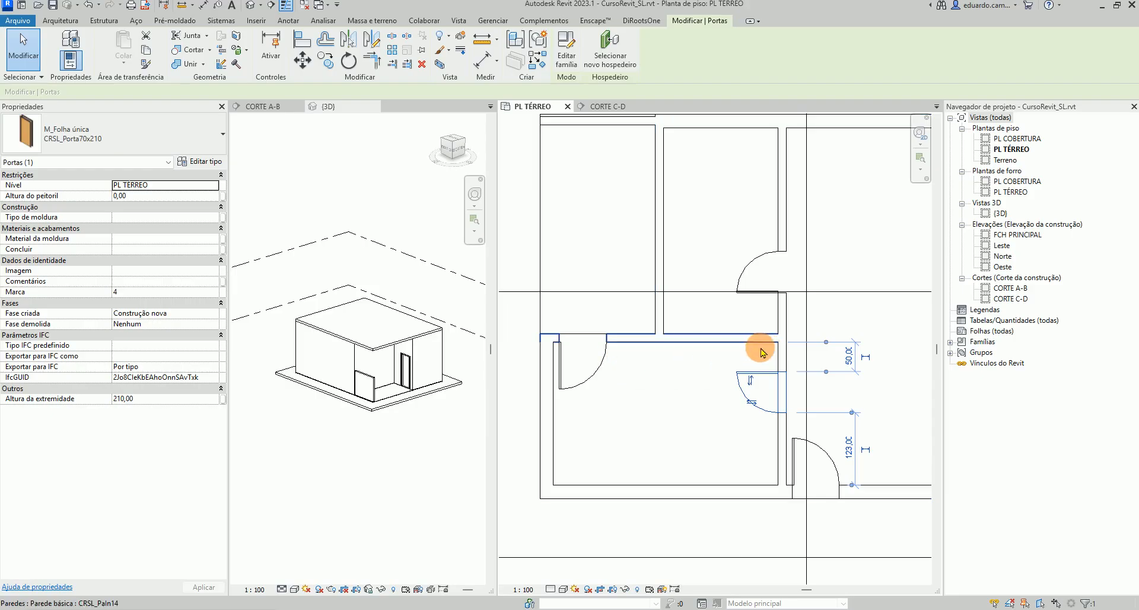
pyautogui.click(884, 405)
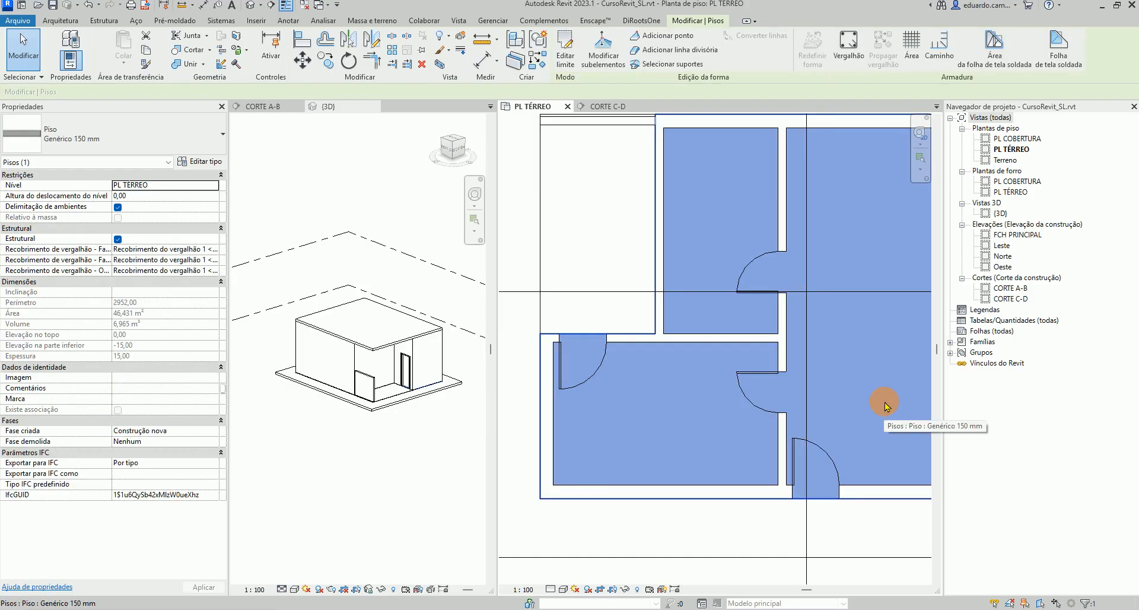
pyautogui.click(735, 556)
pyautogui.click(758, 582)
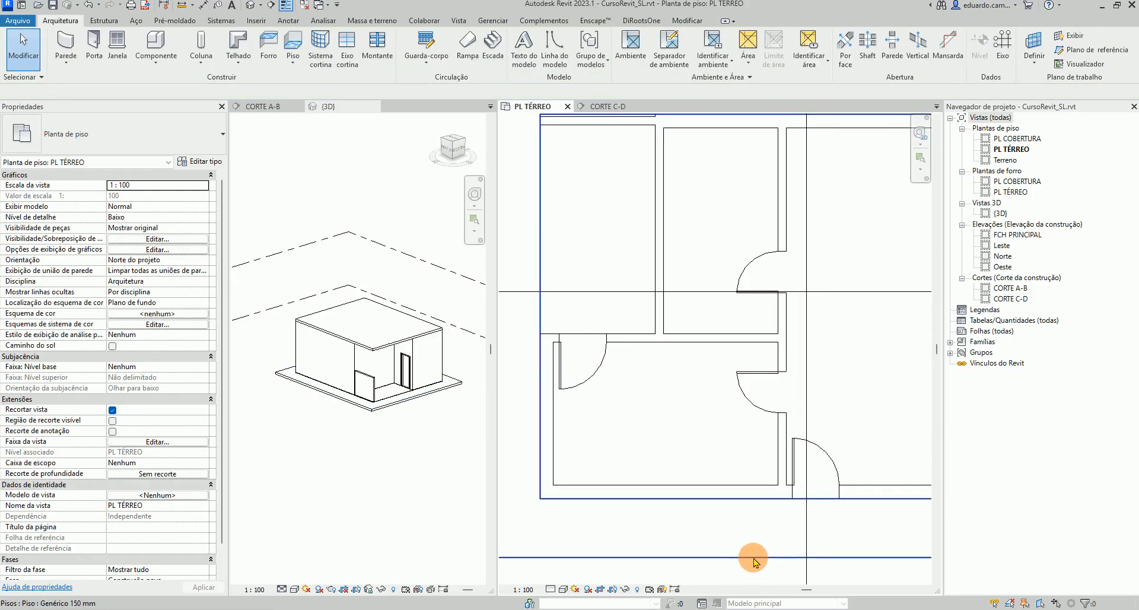
# Select the door between the upper-left and lower-left rooms and duplicate its type as CRSL_Porta80x210
pyautogui.click(603, 372)
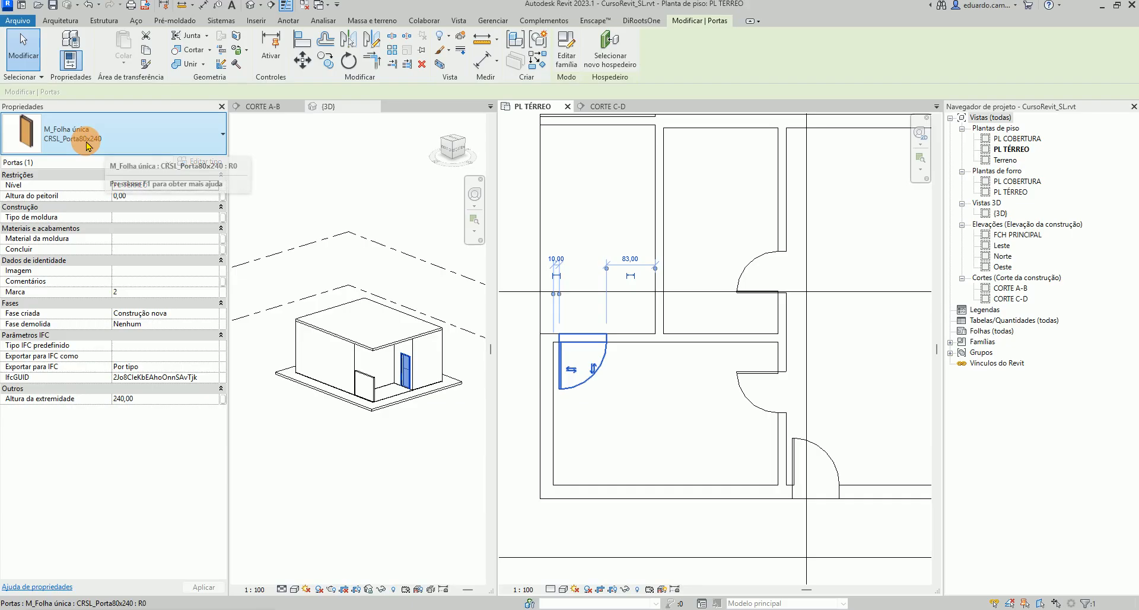
pyautogui.click(208, 163)
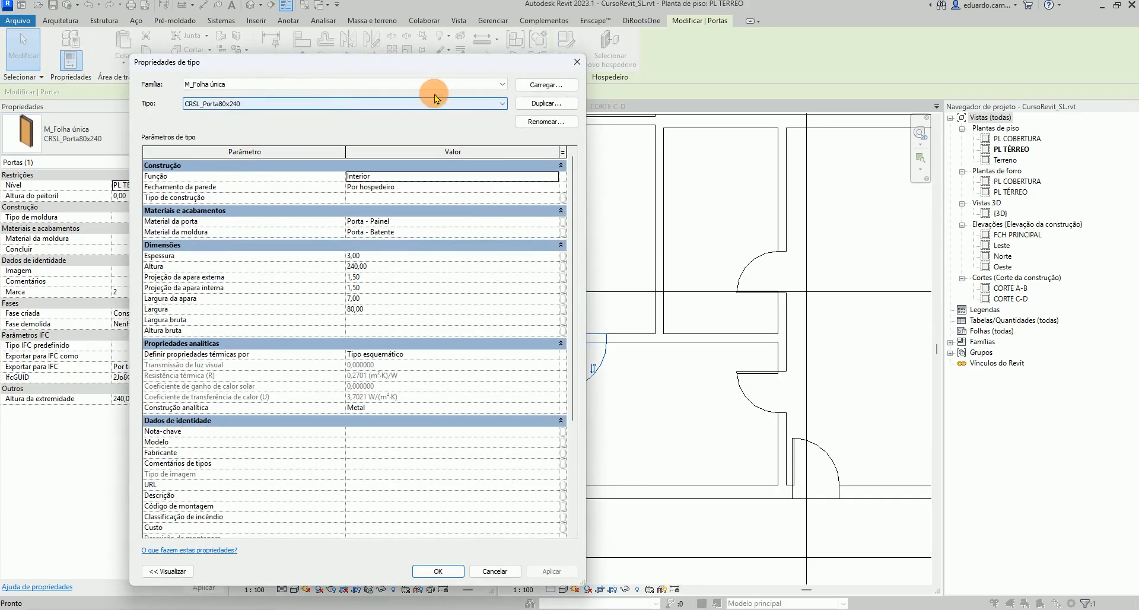
pyautogui.click(537, 104)
pyautogui.click(378, 319)
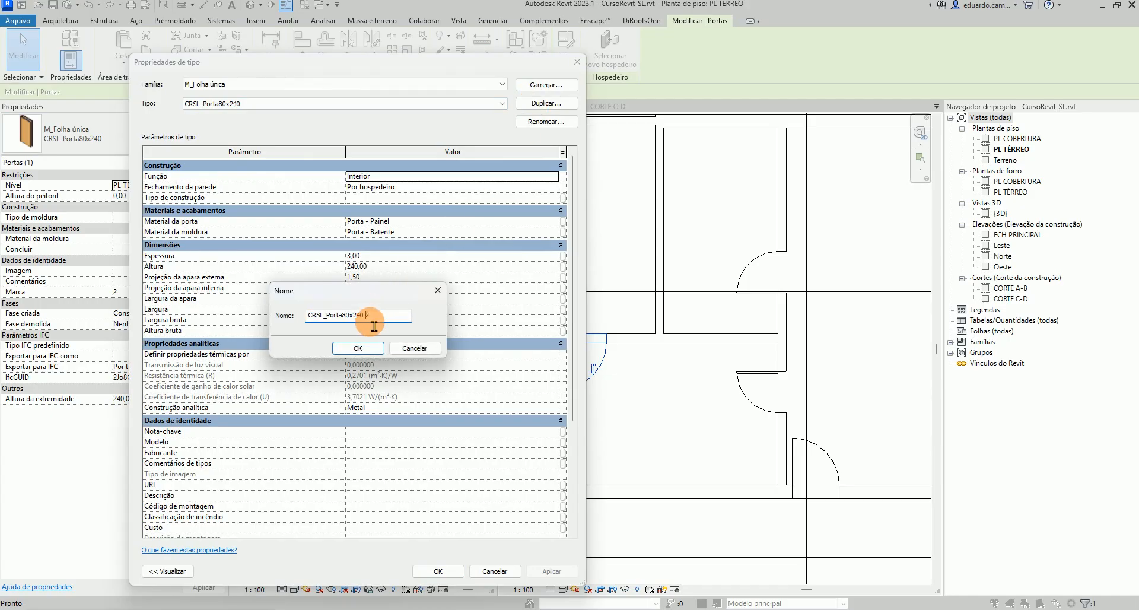
pyautogui.moveTo(358, 324); pyautogui.dragTo(384, 326)
pyautogui.write('1')
pyautogui.click(357, 348)
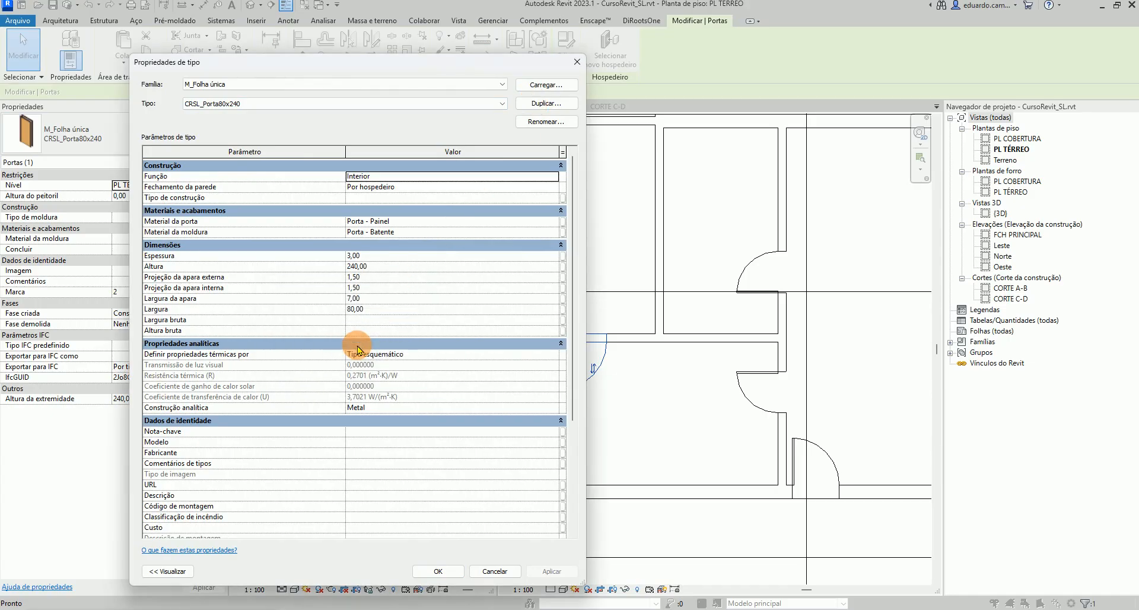
# Set the CRSL_Porta80x210 type's height to 210, then apply and close
pyautogui.click(360, 267)
pyautogui.moveTo(350, 267); pyautogui.dragTo(398, 277)
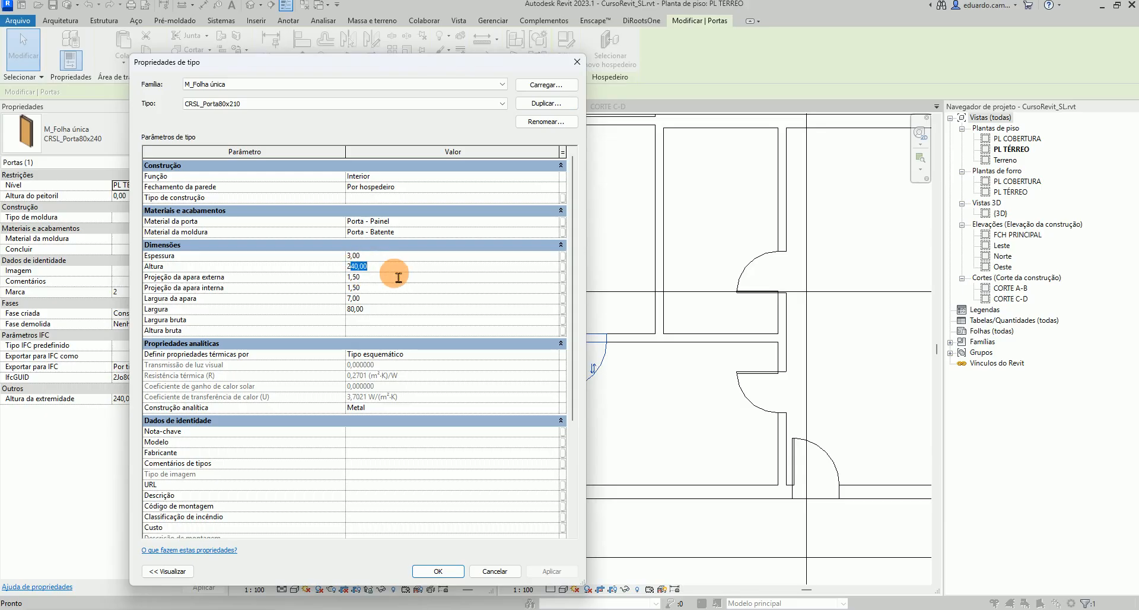
pyautogui.write('10')
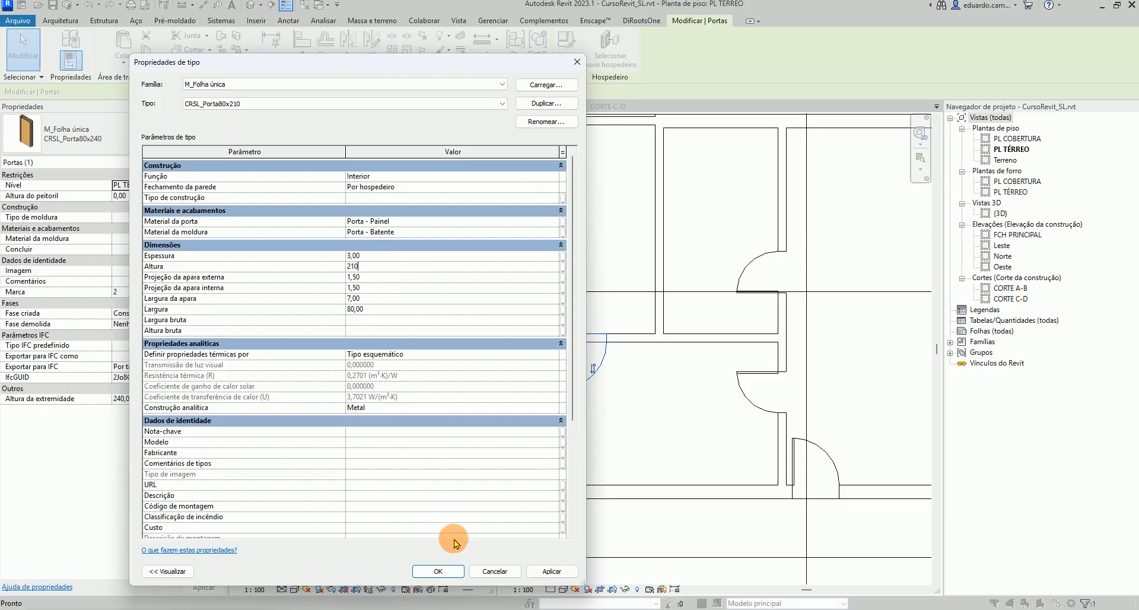
pyautogui.click(548, 571)
pyautogui.click(438, 571)
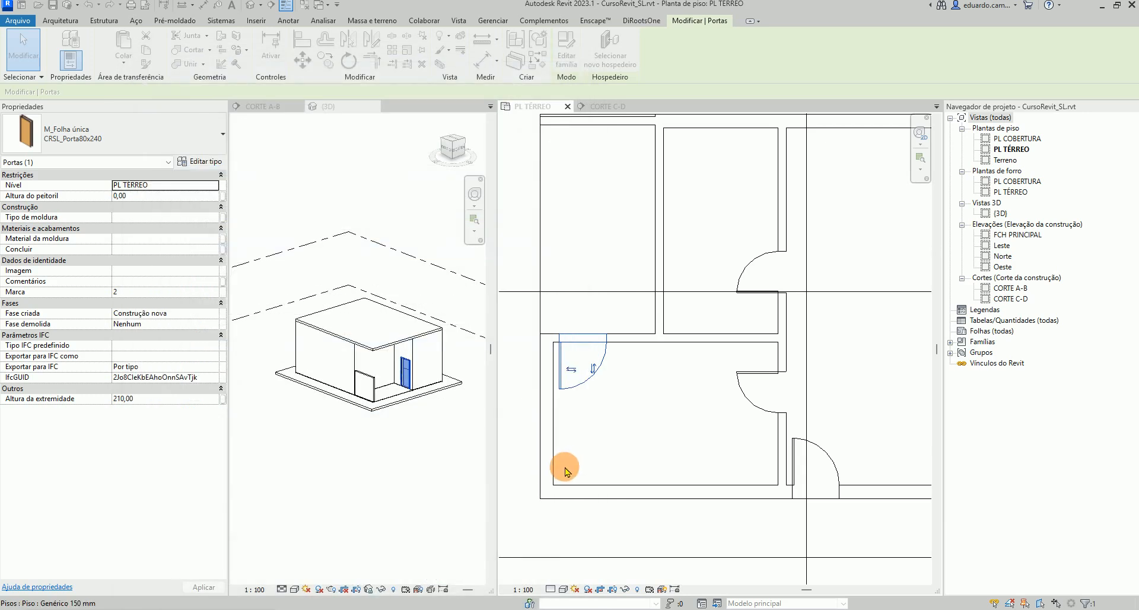
# Inspect the resized door in the 3D view and the whole ground floor plan
pyautogui.click(409, 371)
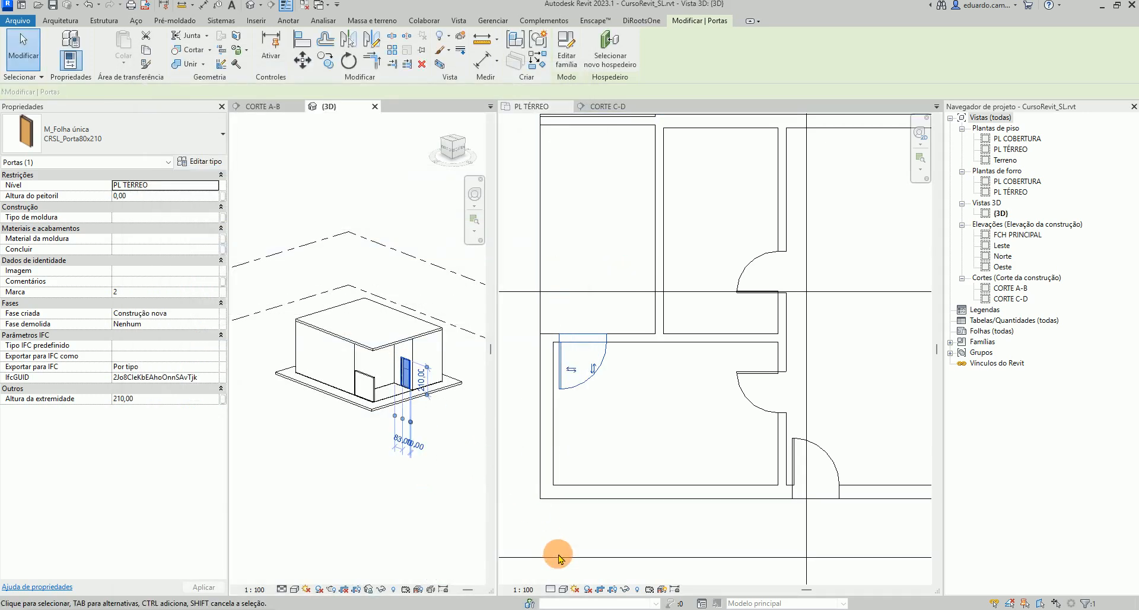
pyautogui.click(557, 365)
pyautogui.scroll(-3, 626, 412)
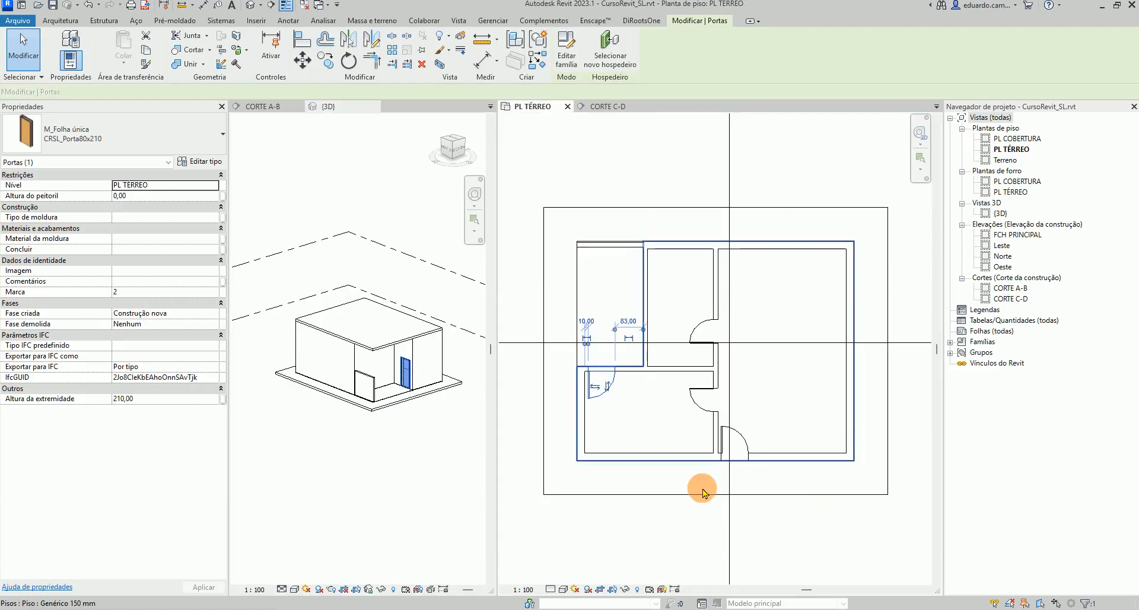
pyautogui.click(816, 525)
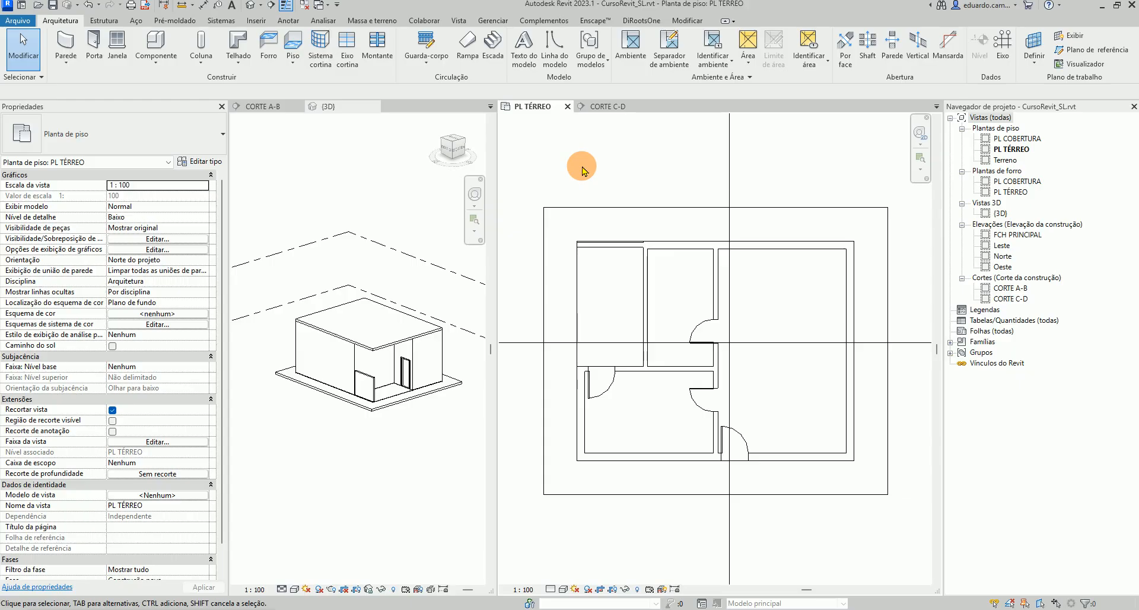
# Place M_Fixo 0406 x 0610mm windows in the wall between the two upper-left rooms, the top wall and the upper right wall
pyautogui.click(117, 53)
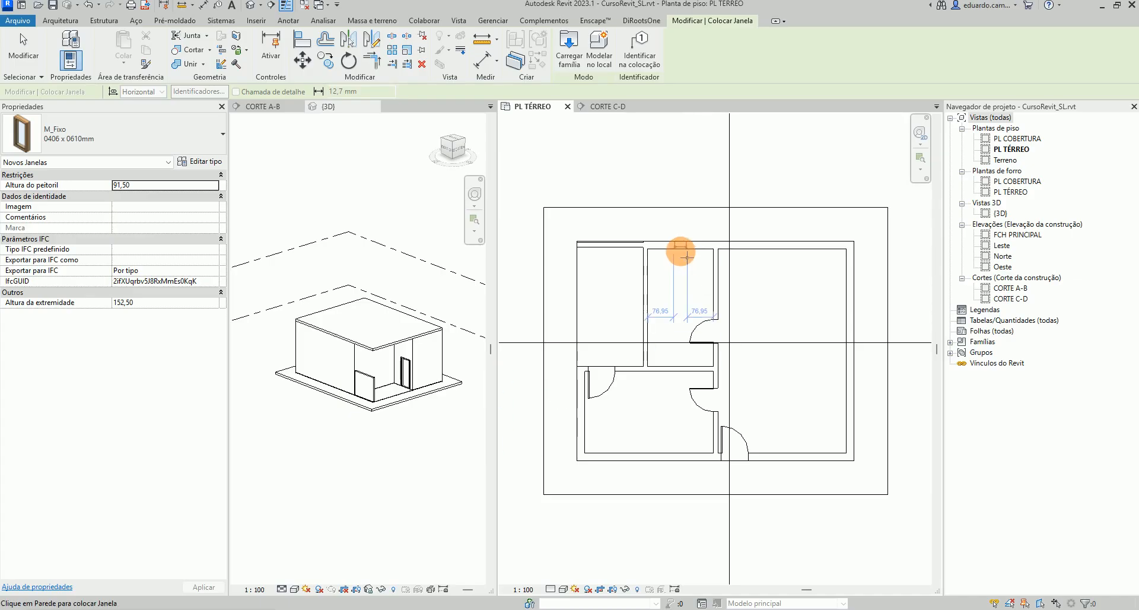
pyautogui.click(647, 262)
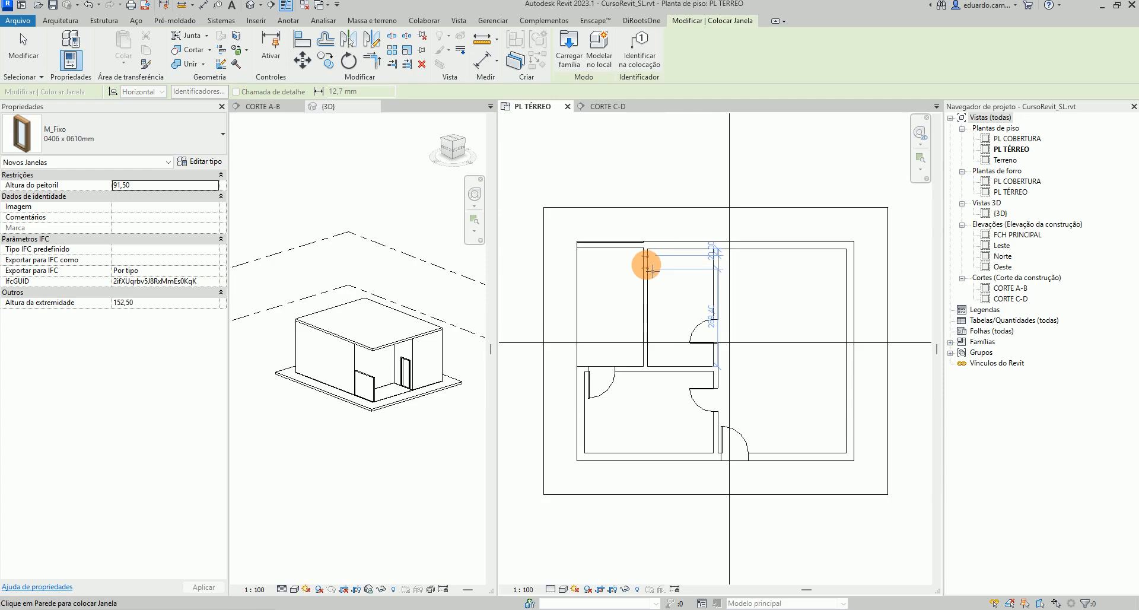
pyautogui.click(730, 249)
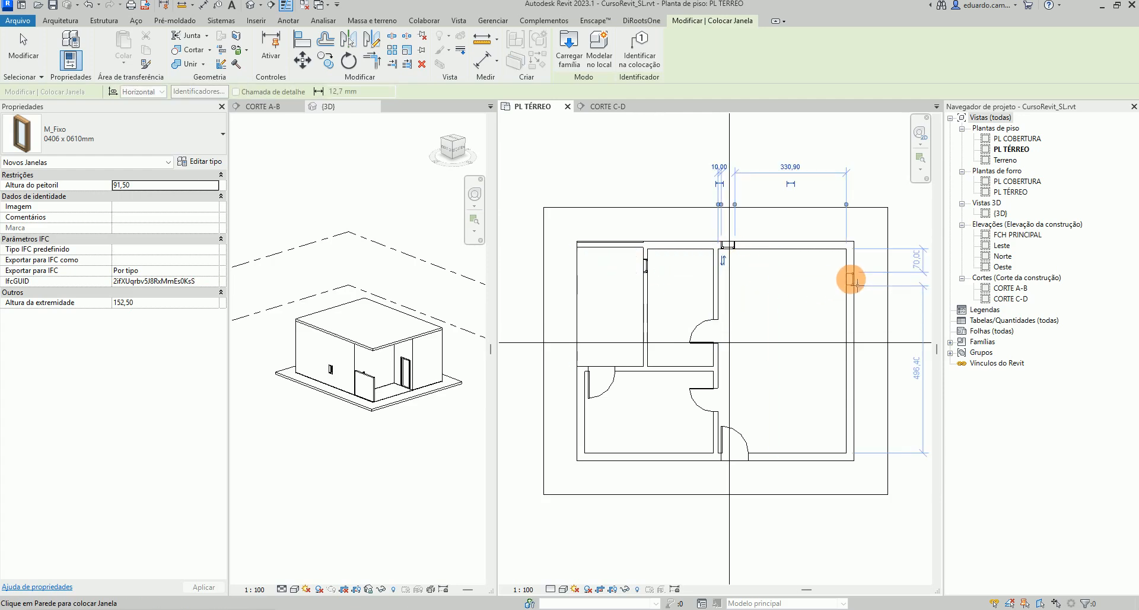
pyautogui.click(851, 277)
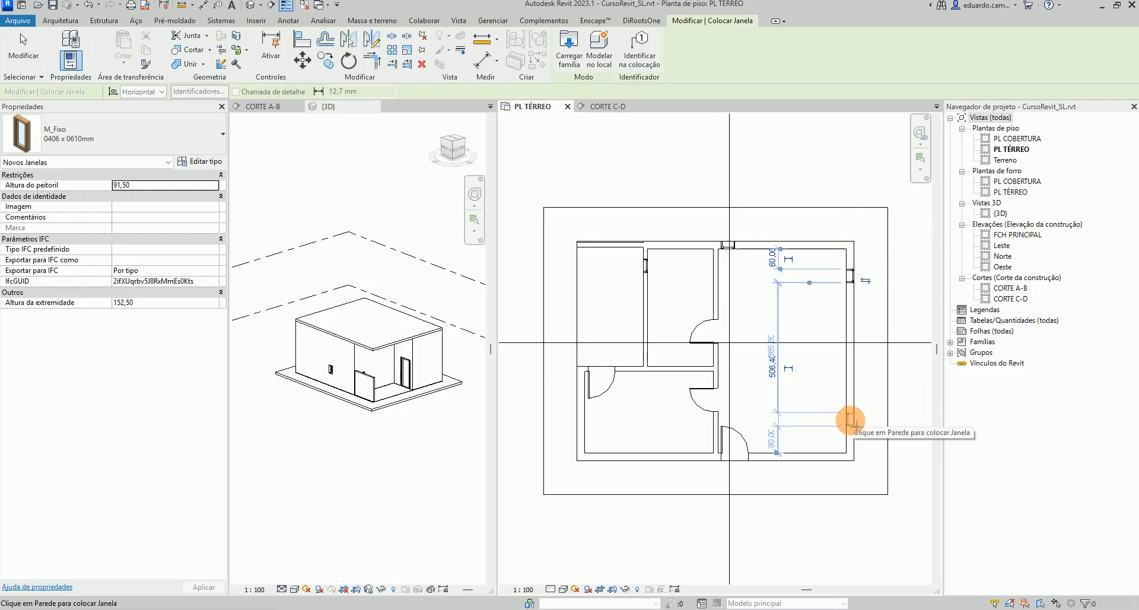
# Place more windows in the lower right wall, the bottom wall of the right room and the lower-left room's outer wall
pyautogui.scroll(5, 850, 420)
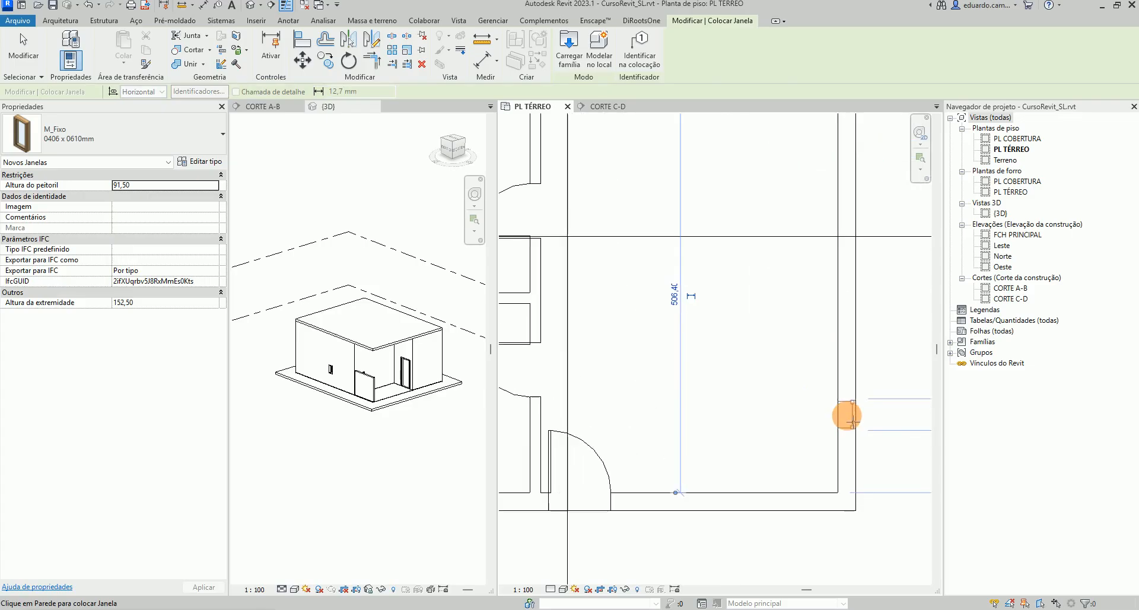
pyautogui.scroll(-5, 851, 420)
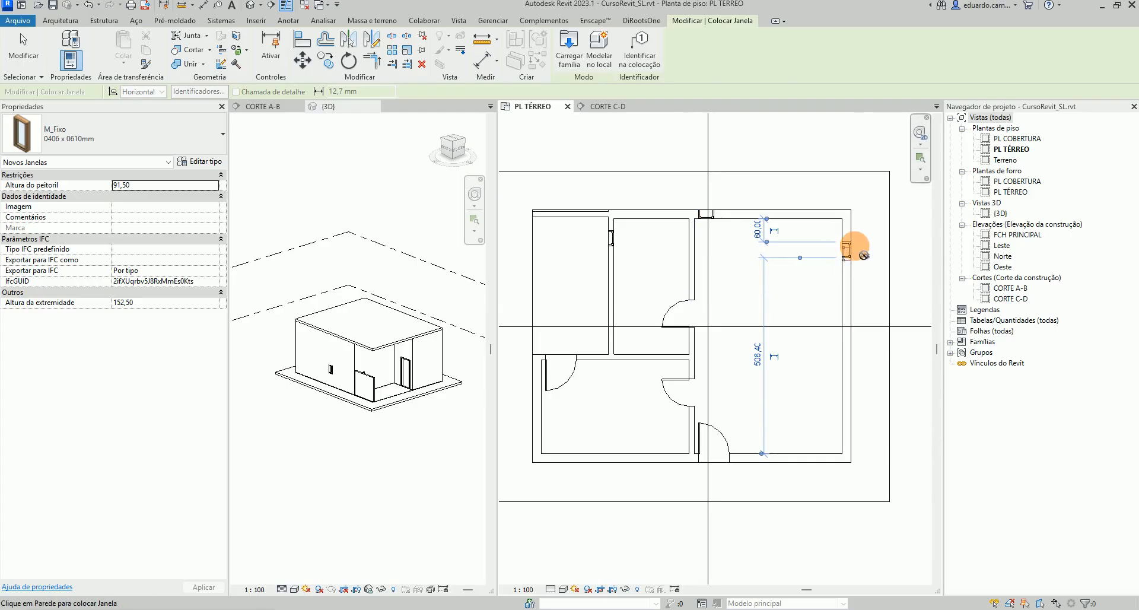
pyautogui.click(851, 408)
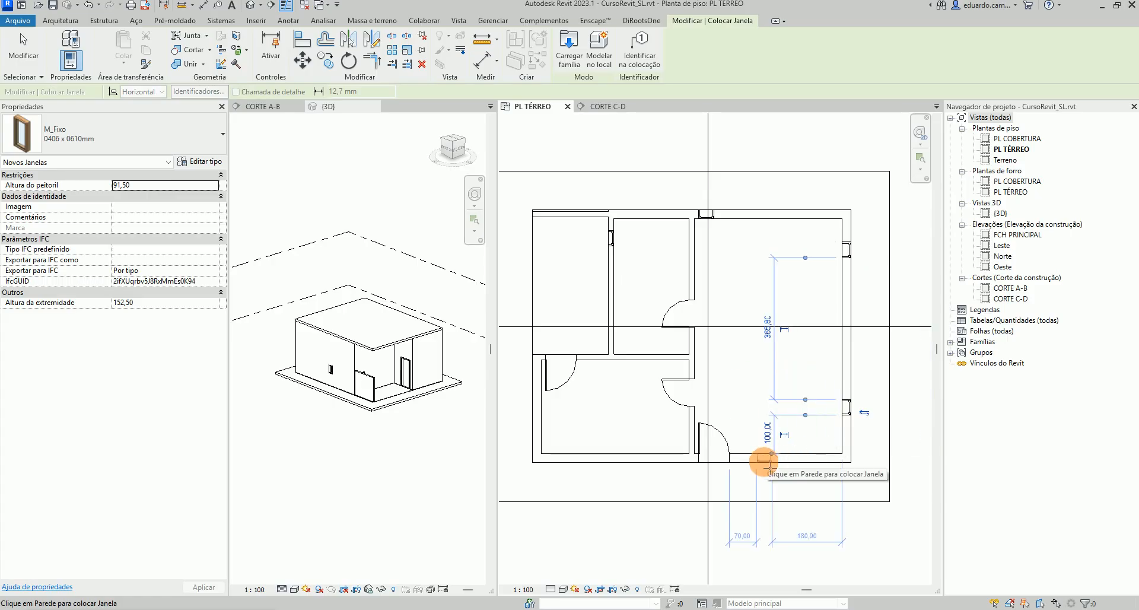
pyautogui.scroll(4, 769, 456)
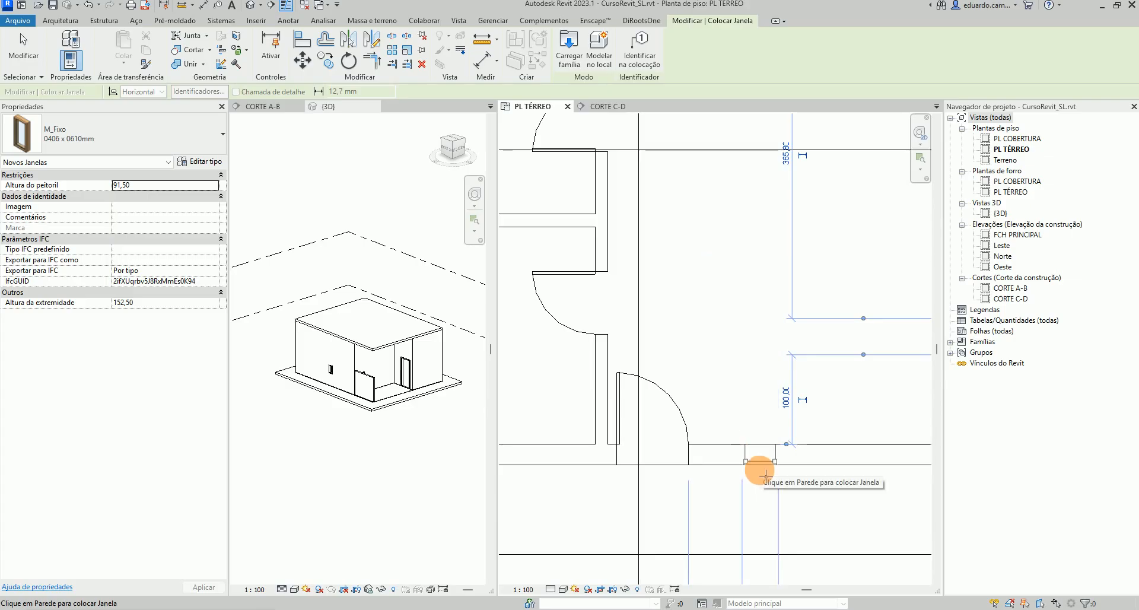
pyautogui.click(761, 460)
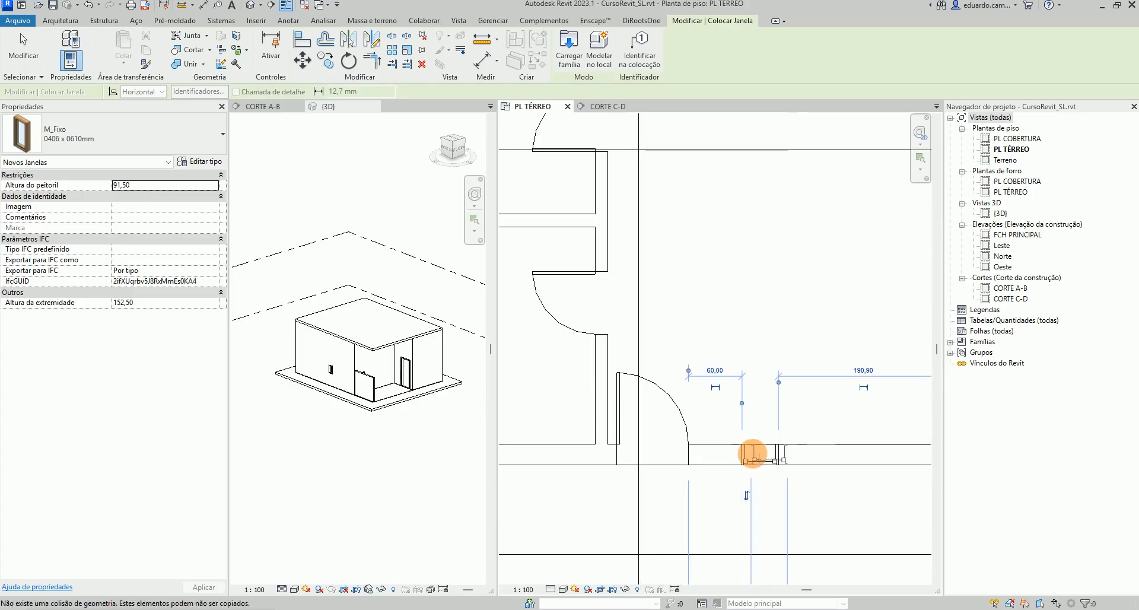
pyautogui.scroll(-5, 756, 458)
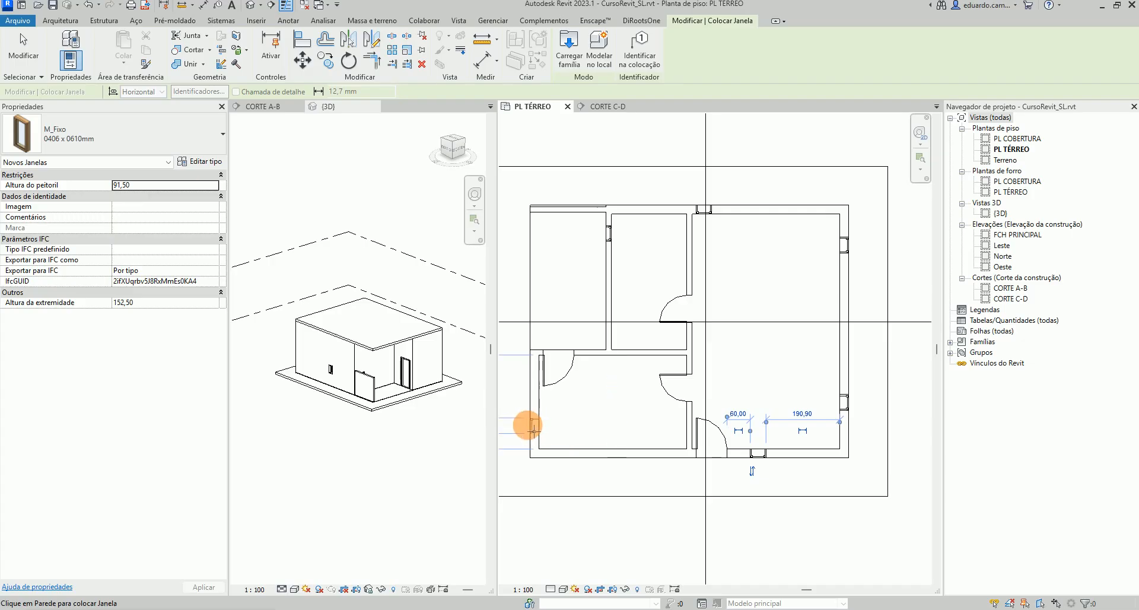
pyautogui.click(533, 425)
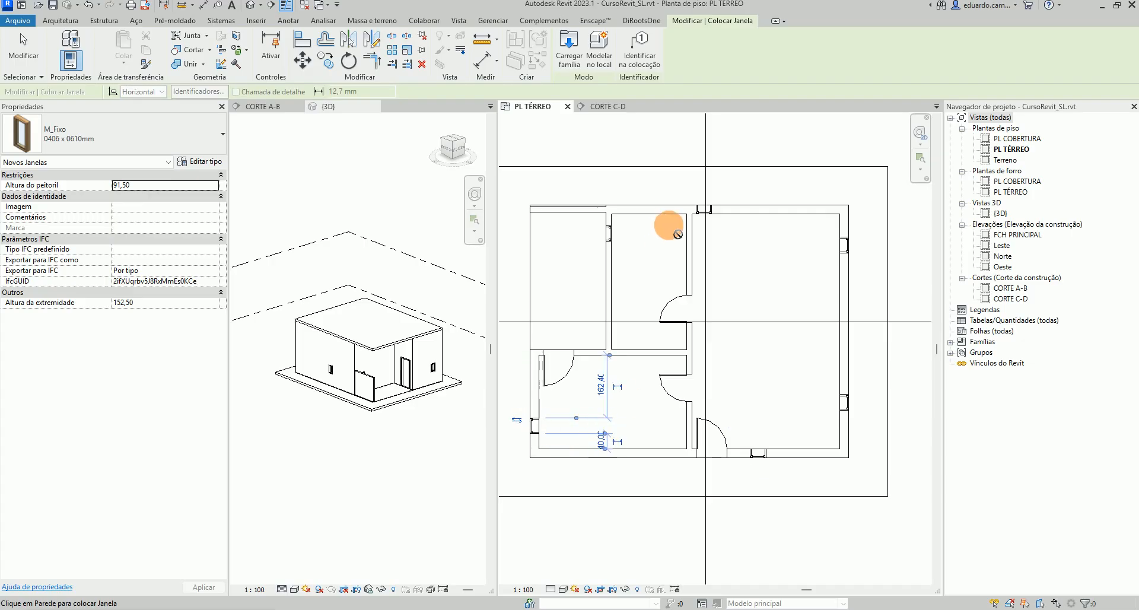
pyautogui.press('Escape')
pyautogui.press('Escape')
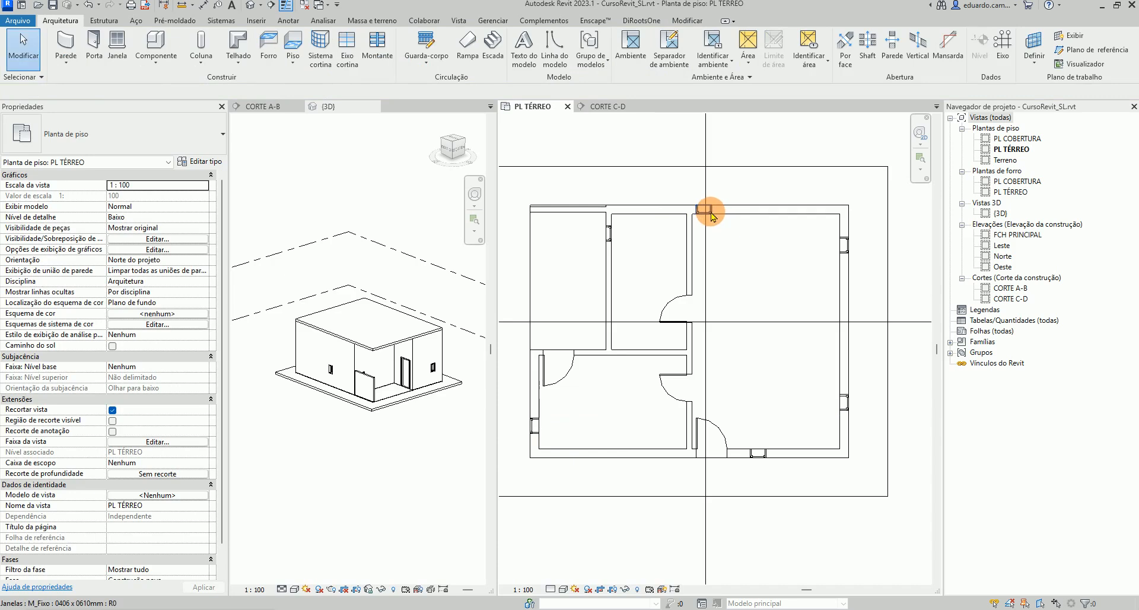
# Select the window in the top wall and duplicate its type as CRSL_Janela90x180x30
pyautogui.click(711, 215)
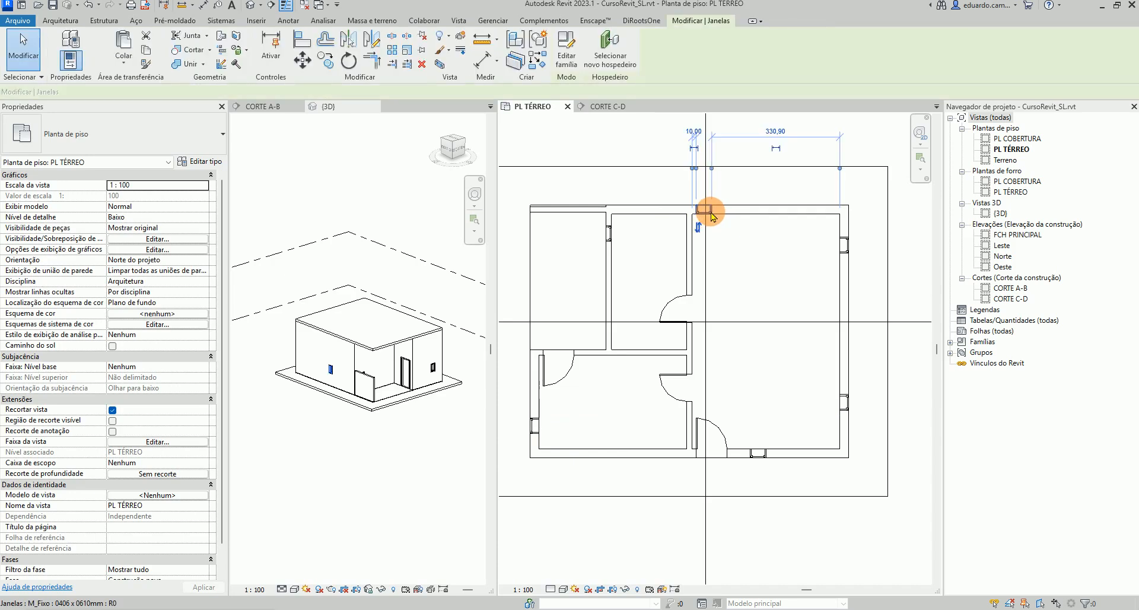
pyautogui.click(617, 234)
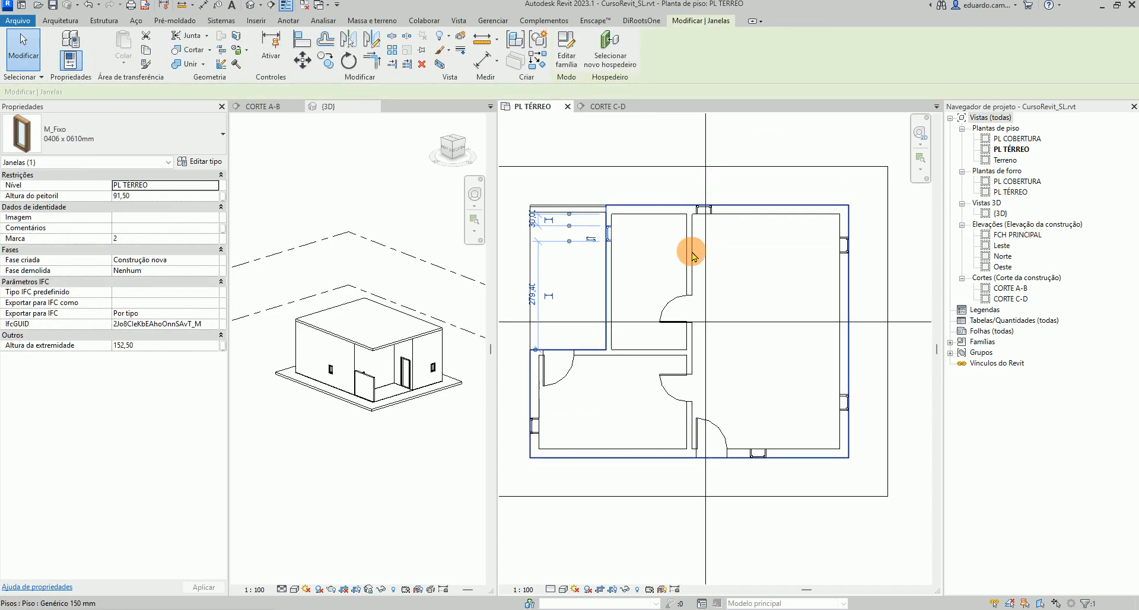
pyautogui.press('Escape')
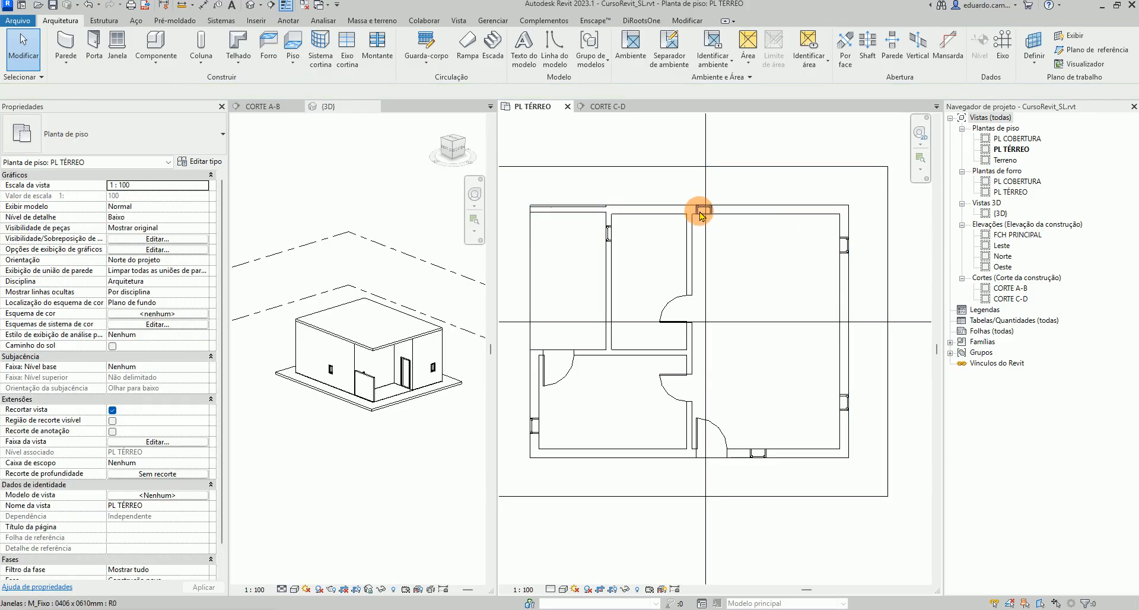
pyautogui.click(701, 216)
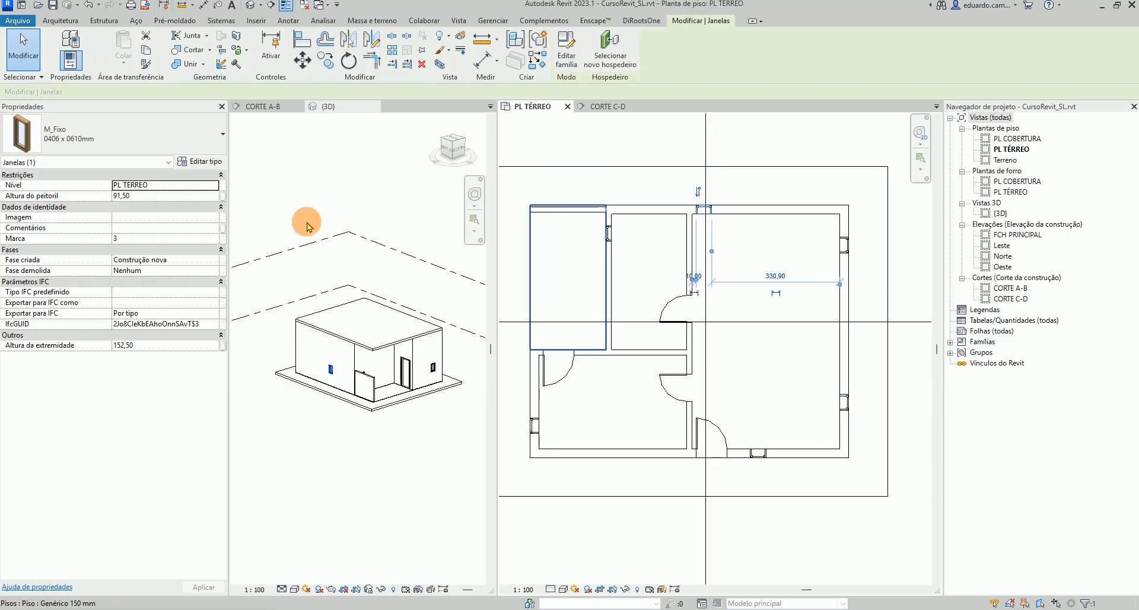
pyautogui.click(209, 162)
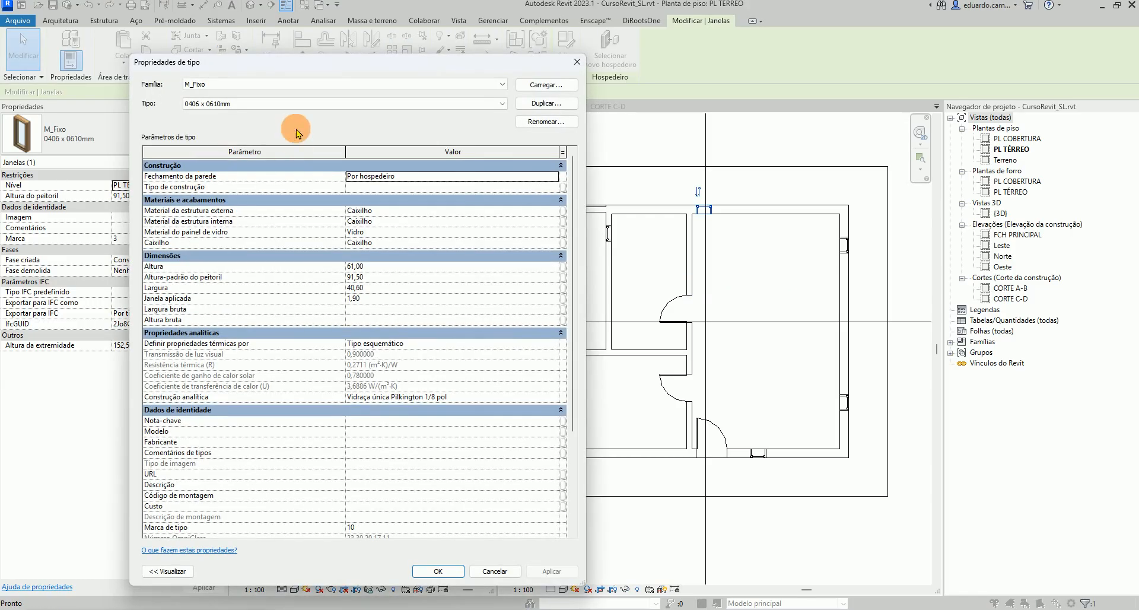
pyautogui.click(543, 103)
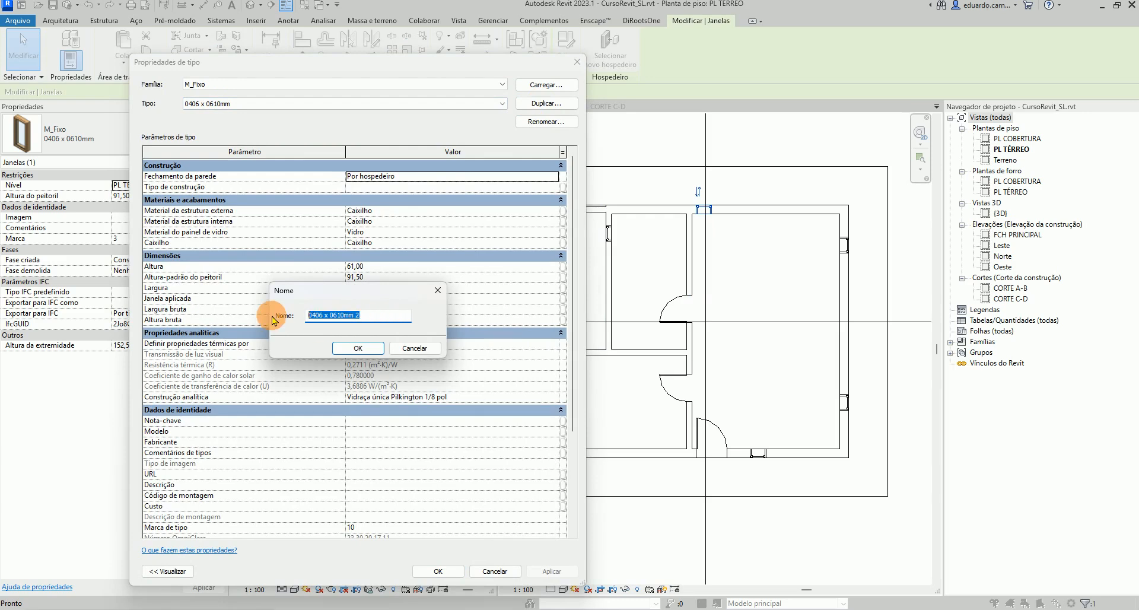
pyautogui.write('CRSL_Janela90x180x')
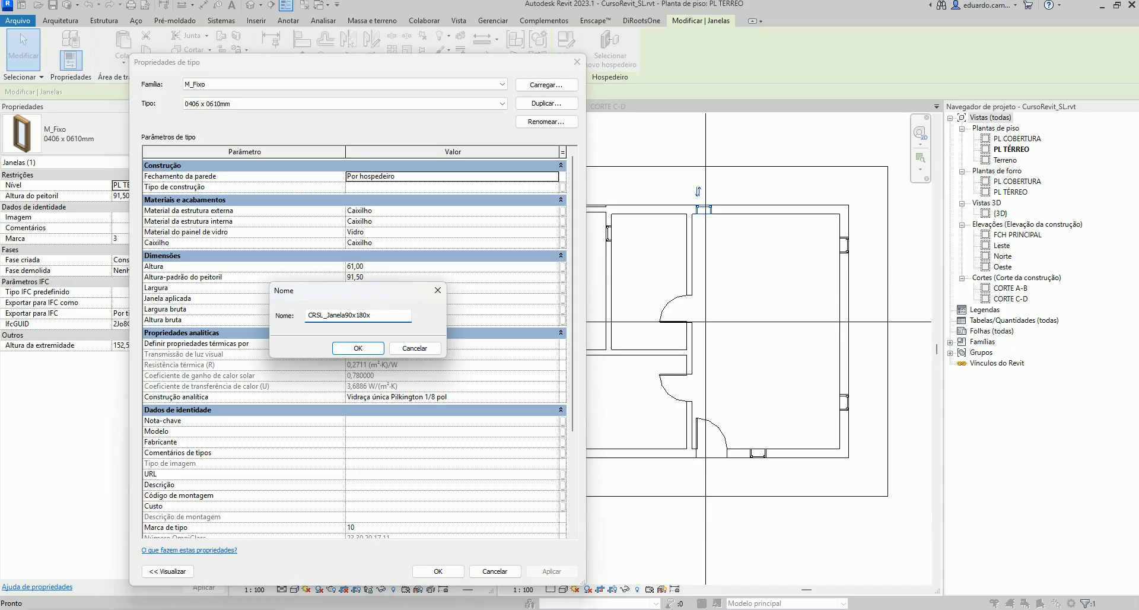
pyautogui.write('0')
pyautogui.click(358, 353)
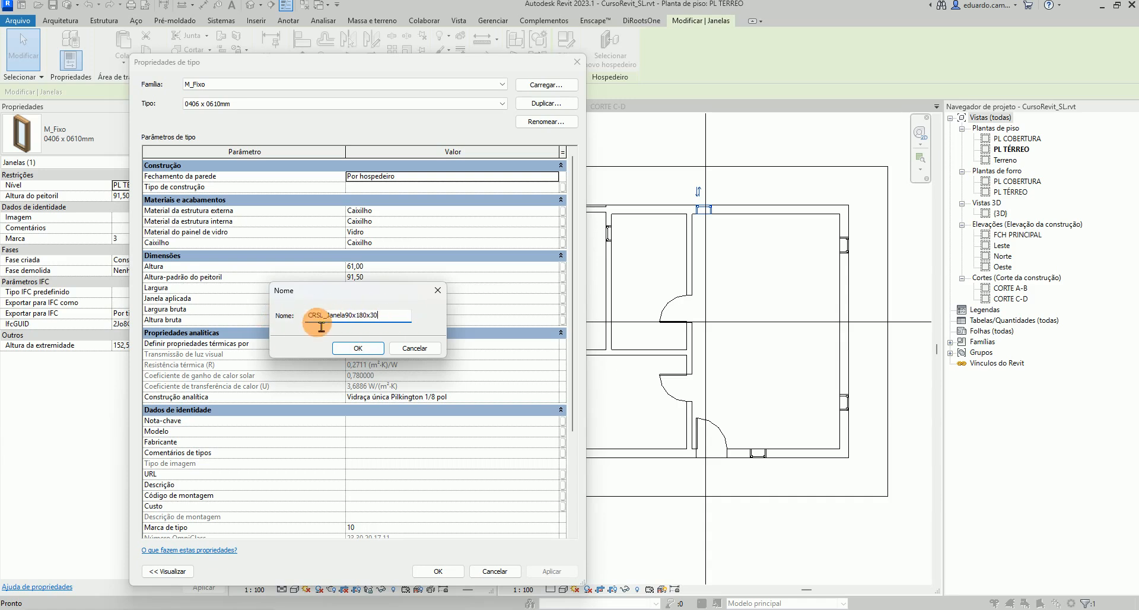
pyautogui.click(365, 353)
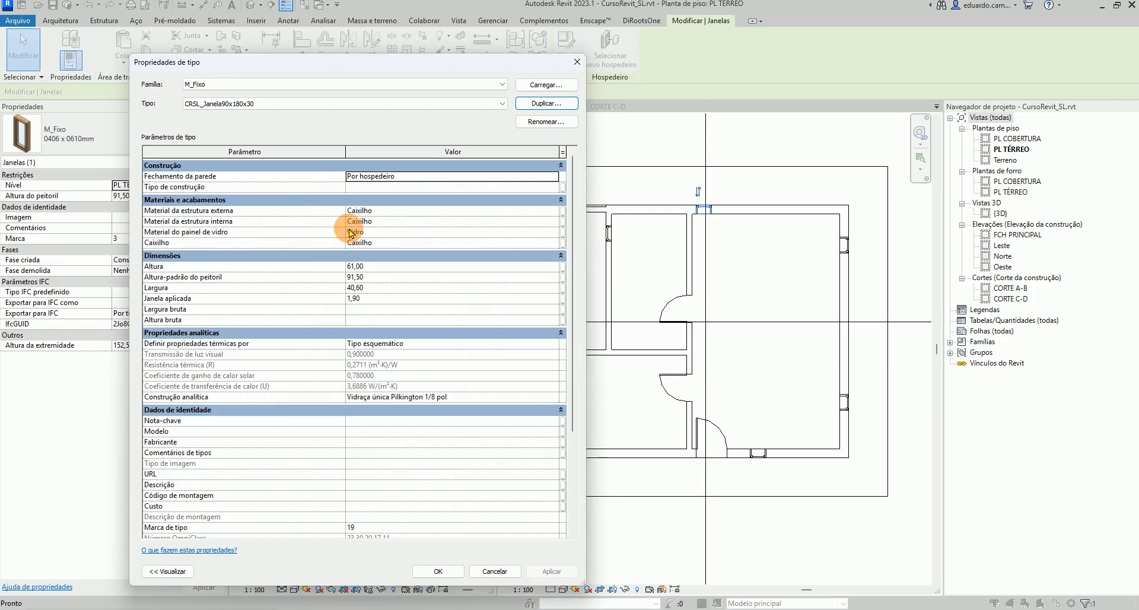
# Set the new window type's height to 180, width to 90 and Janela aplicada to 3
pyautogui.click(355, 267)
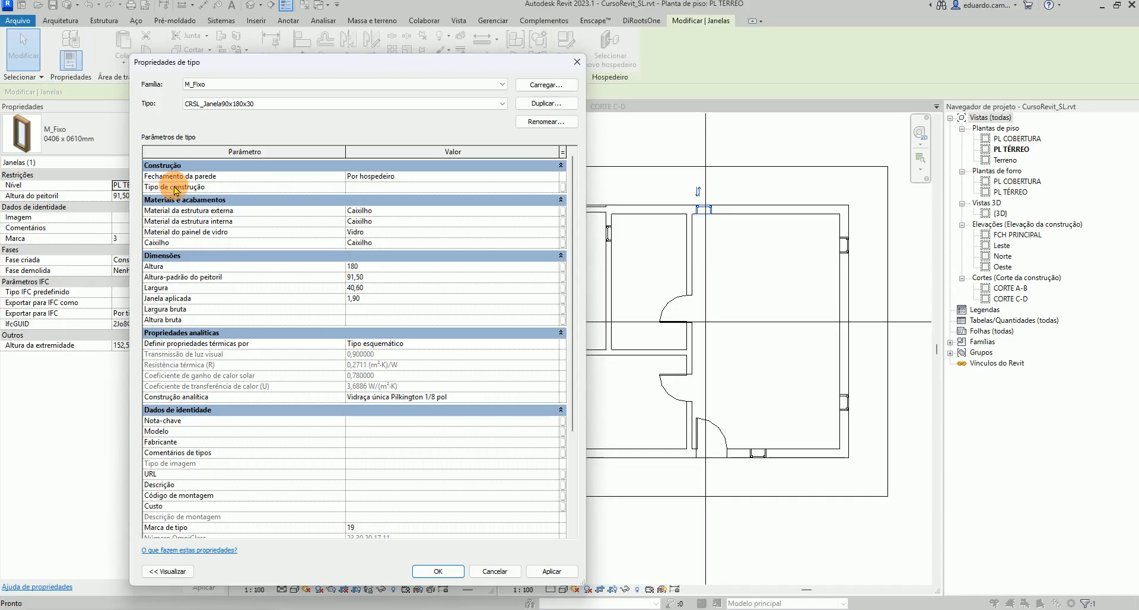
pyautogui.click(362, 280)
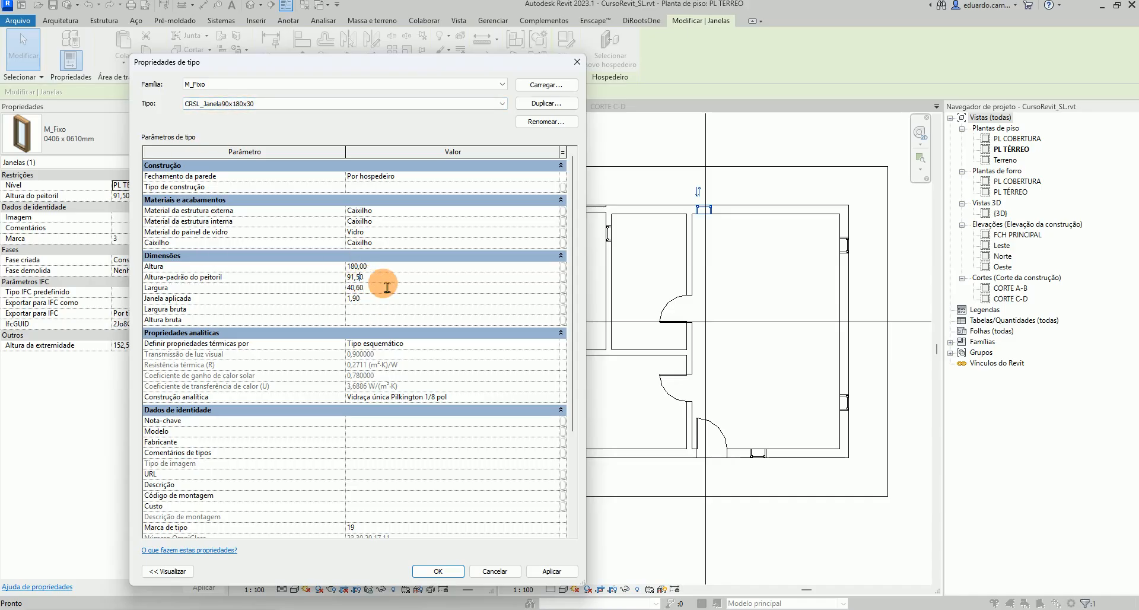
pyautogui.click(356, 287)
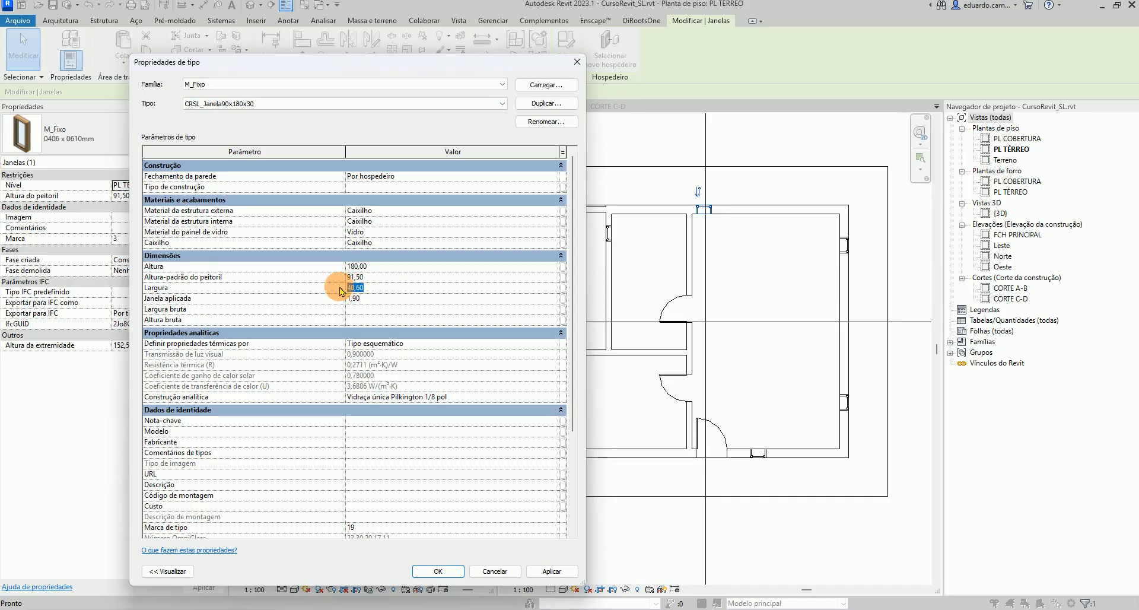
pyautogui.click(356, 301)
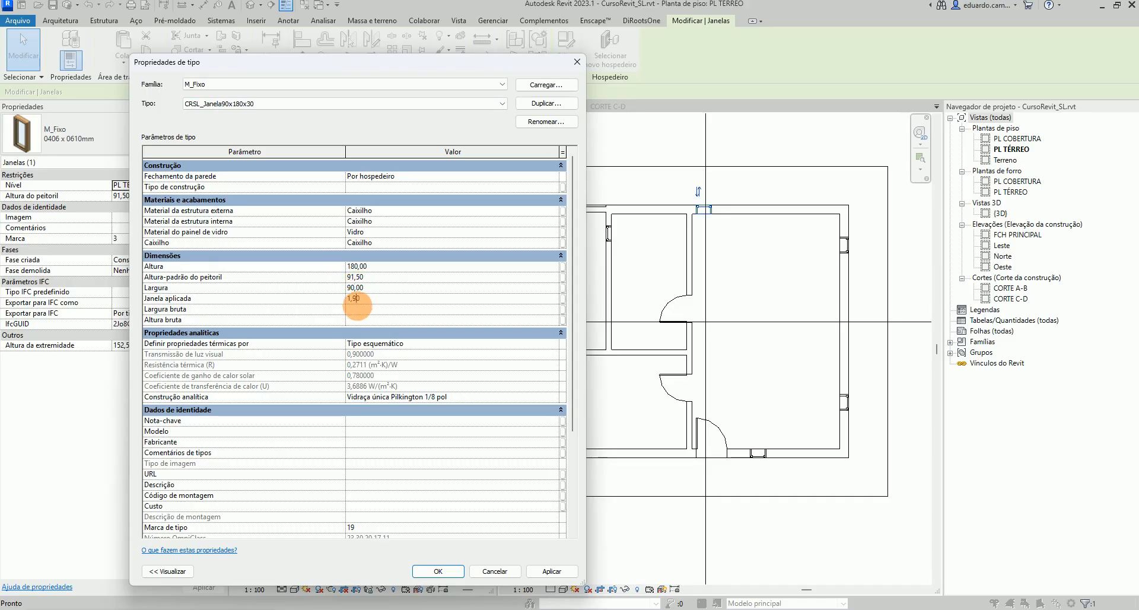
pyautogui.write('3')
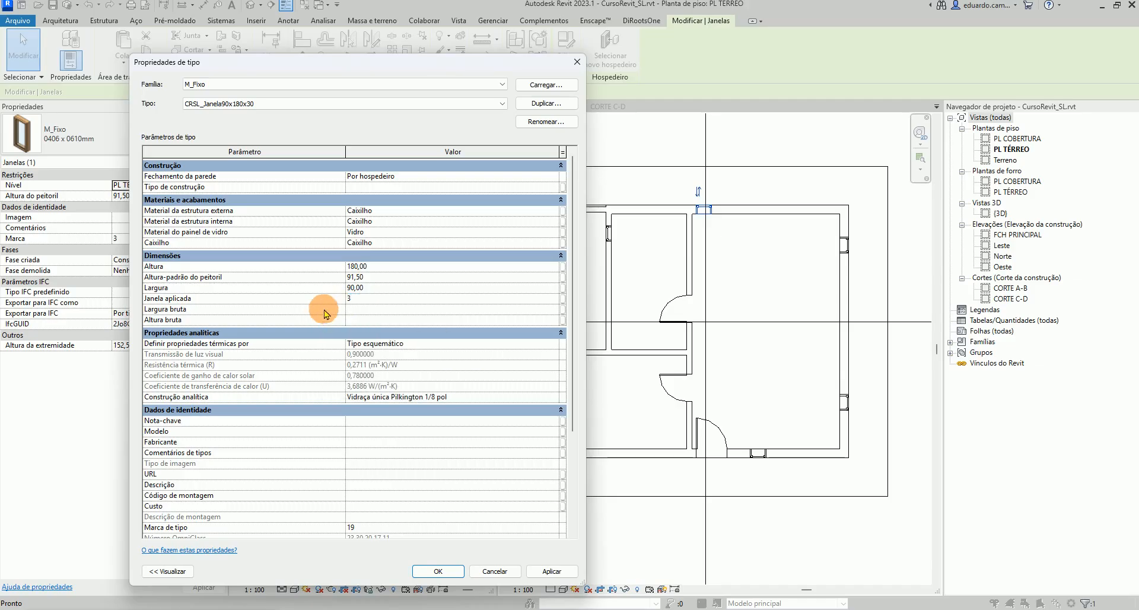
pyautogui.click(370, 287)
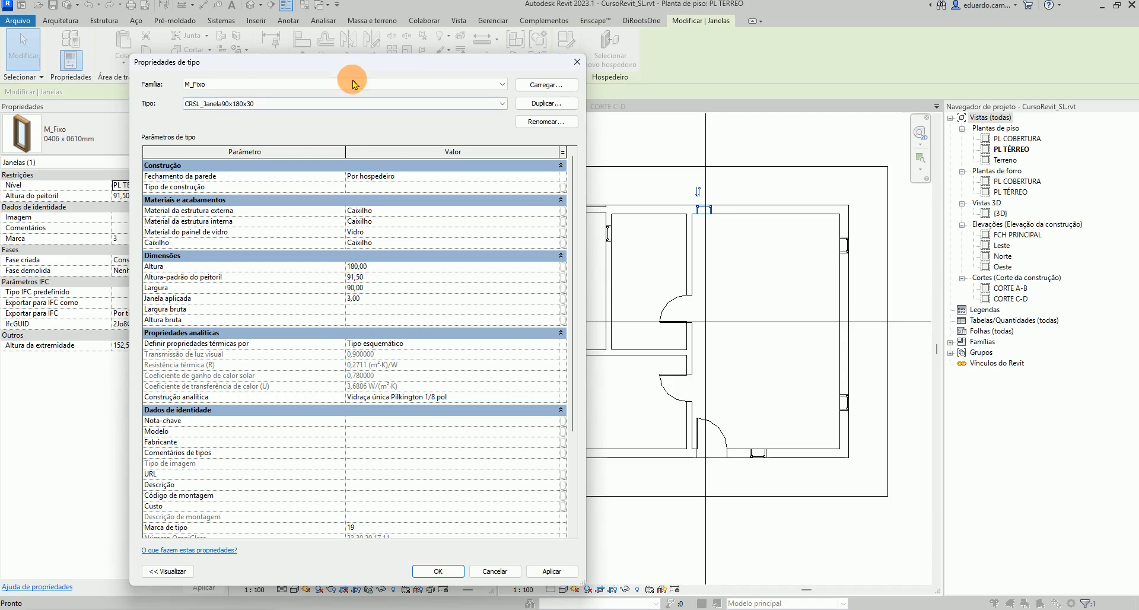
# Set the type's default sill height to 30, then apply, close and accept the warning
pyautogui.moveTo(365, 70); pyautogui.dragTo(476, 63)
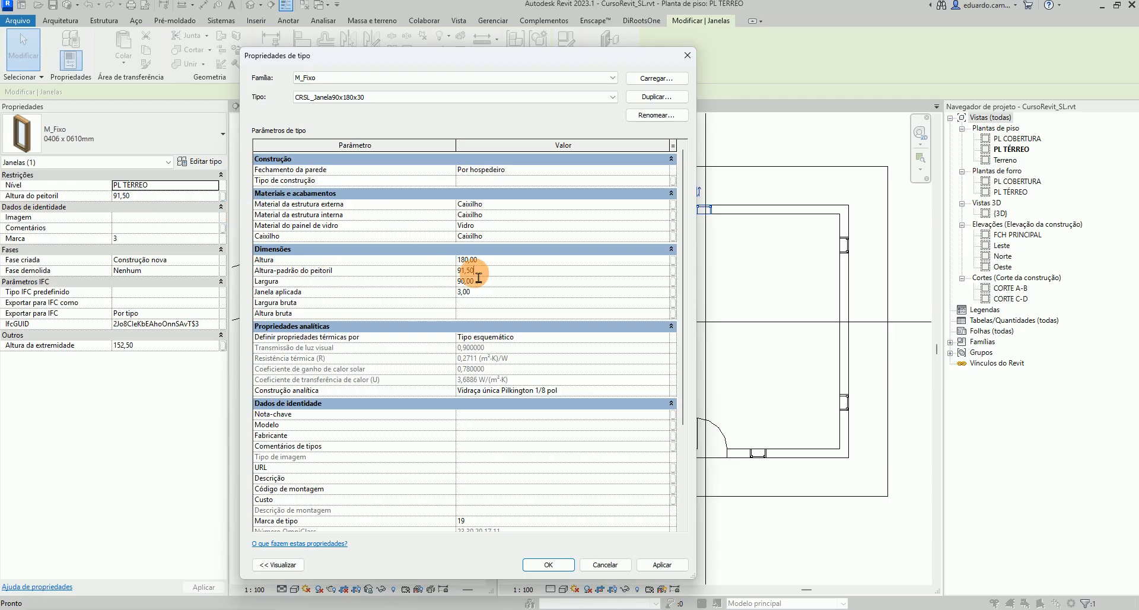
pyautogui.moveTo(481, 274); pyautogui.dragTo(444, 270)
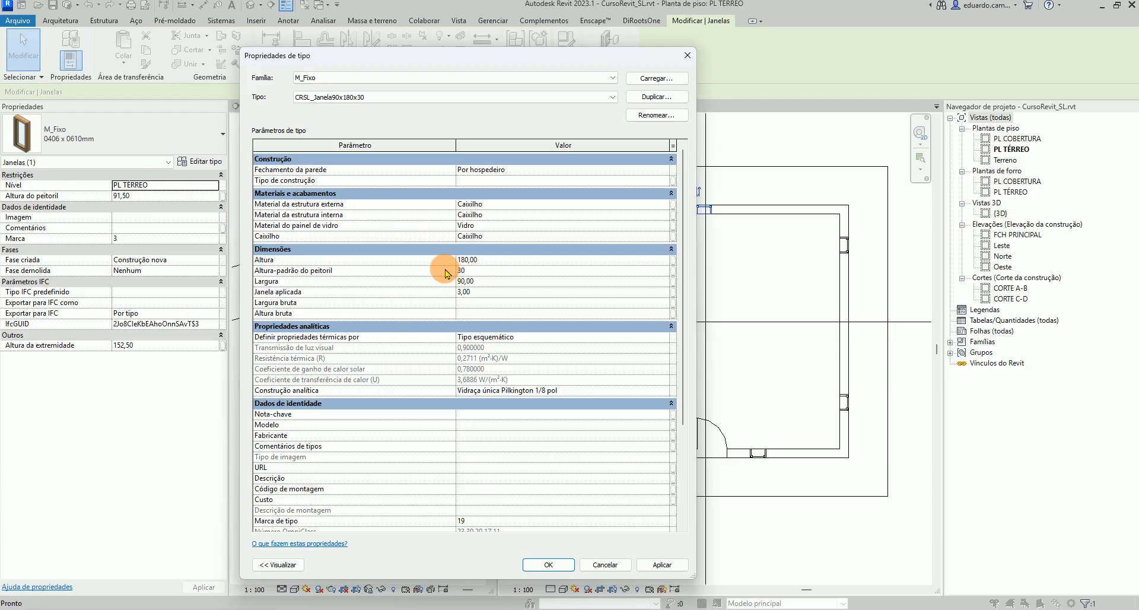
pyautogui.click(660, 566)
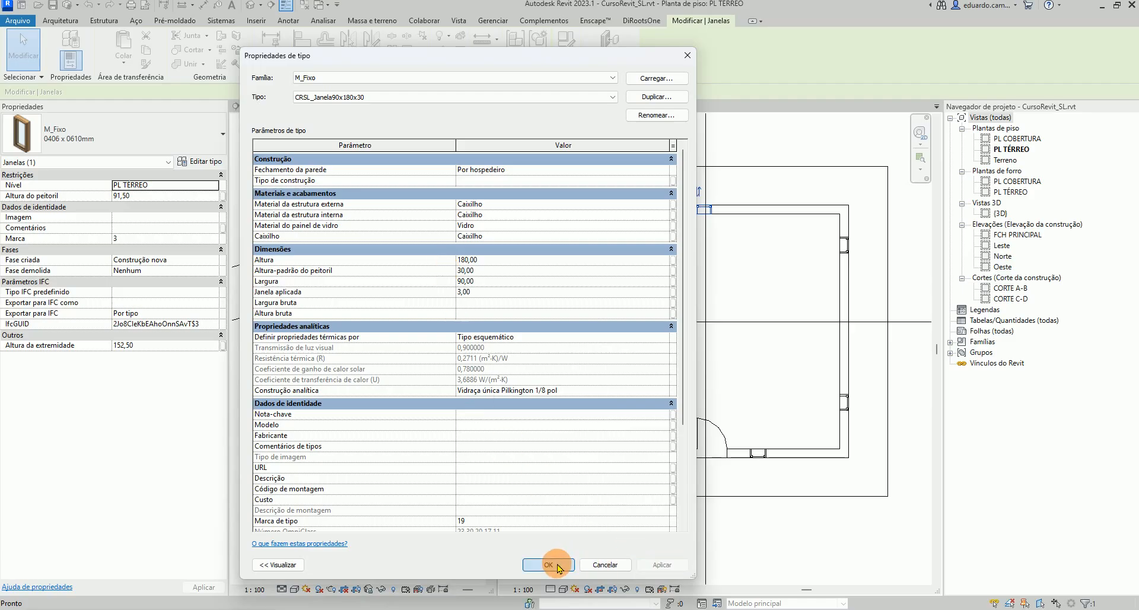
pyautogui.click(548, 565)
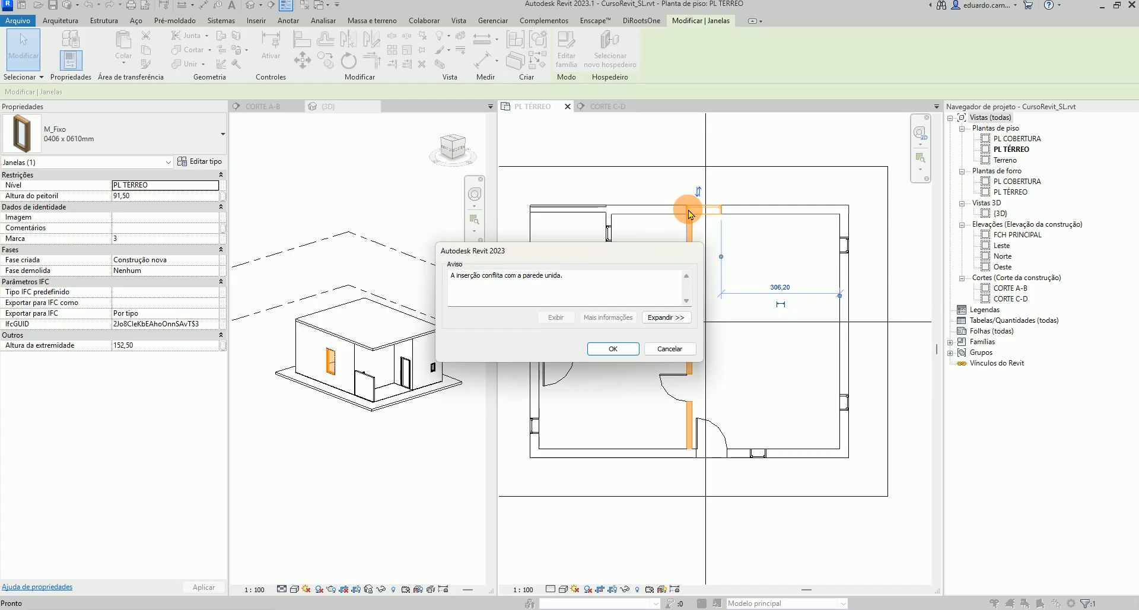
pyautogui.click(613, 348)
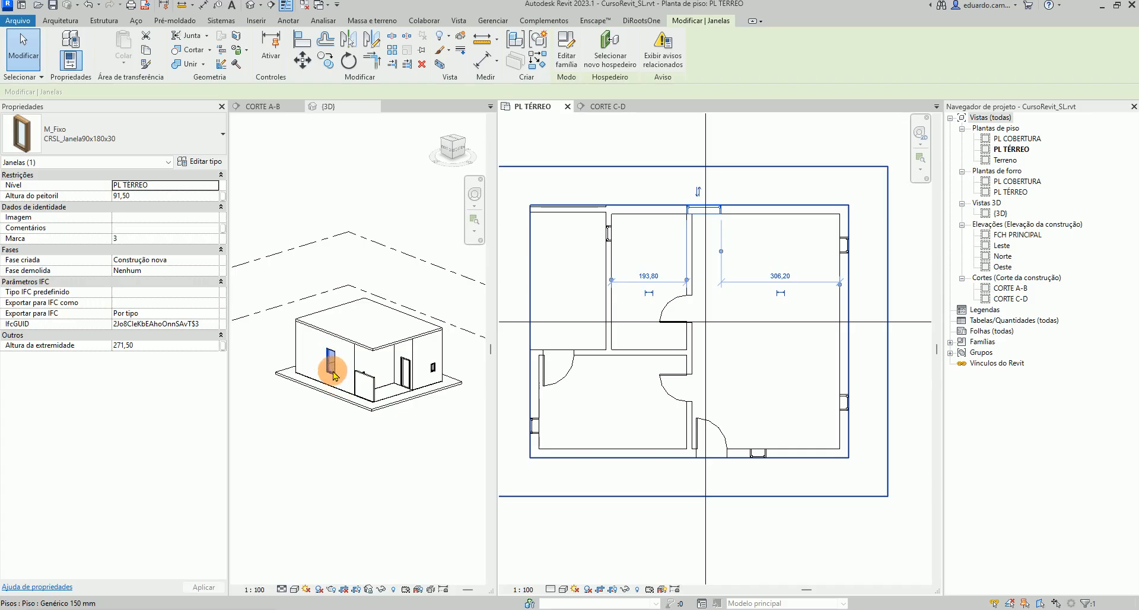
# Set the selected window's sill height to 30
pyautogui.click(140, 196)
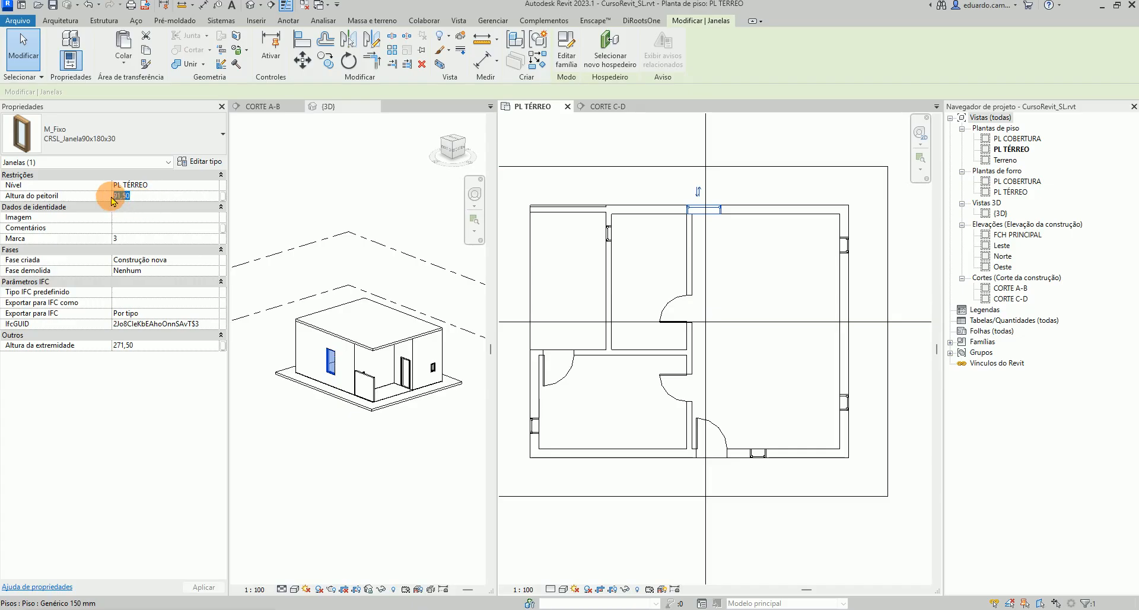
pyautogui.write('30')
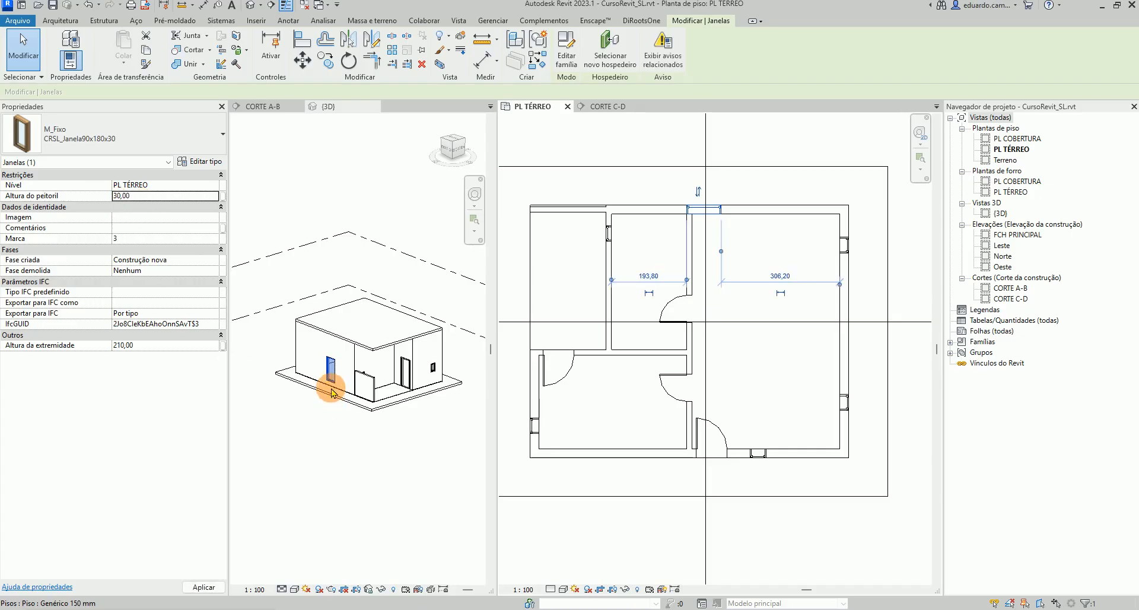
pyautogui.click(363, 463)
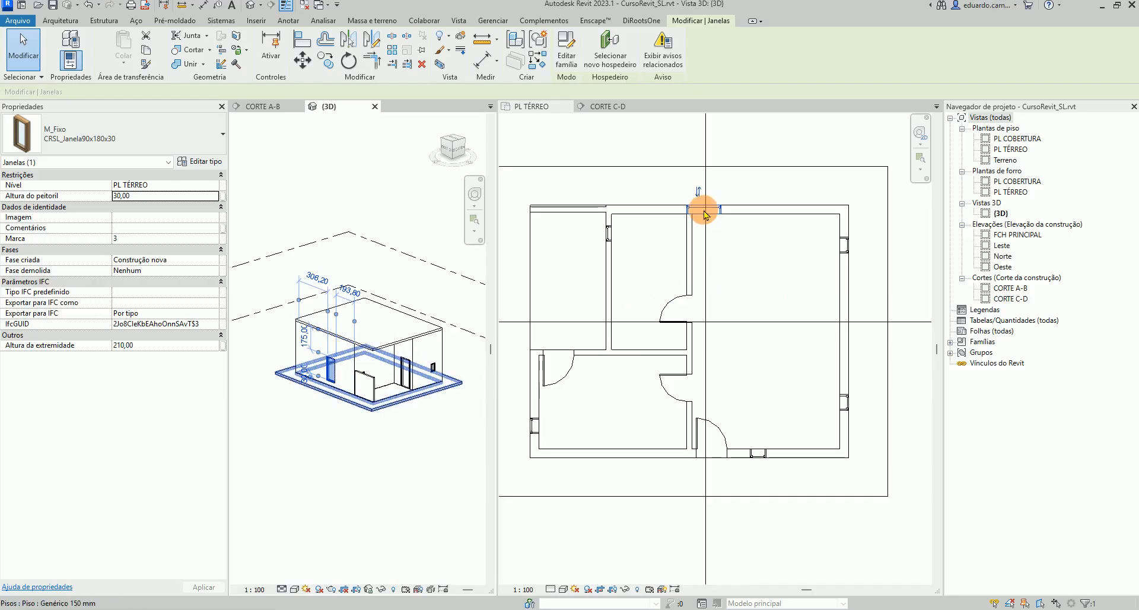
# Reposition the top-wall window so its distance from the interior wall on its left is 10
pyautogui.scroll(2, 714, 223)
pyautogui.scroll(2, 715, 220)
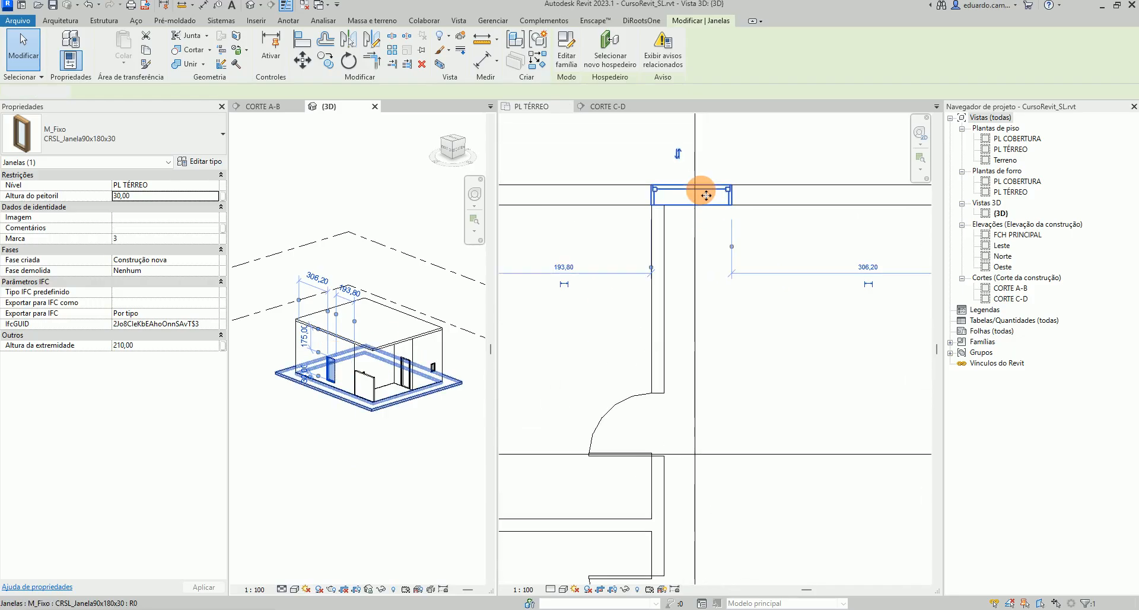
pyautogui.click(706, 195)
pyautogui.moveTo(706, 196); pyautogui.dragTo(749, 197)
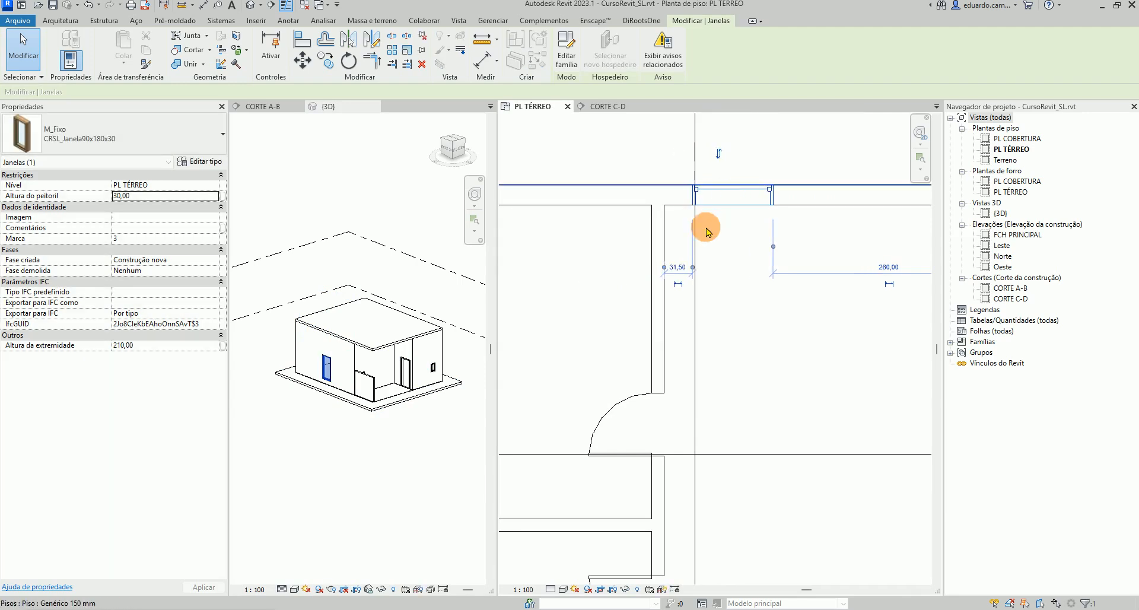
pyautogui.click(677, 268)
pyautogui.write('10')
pyautogui.press('Return')
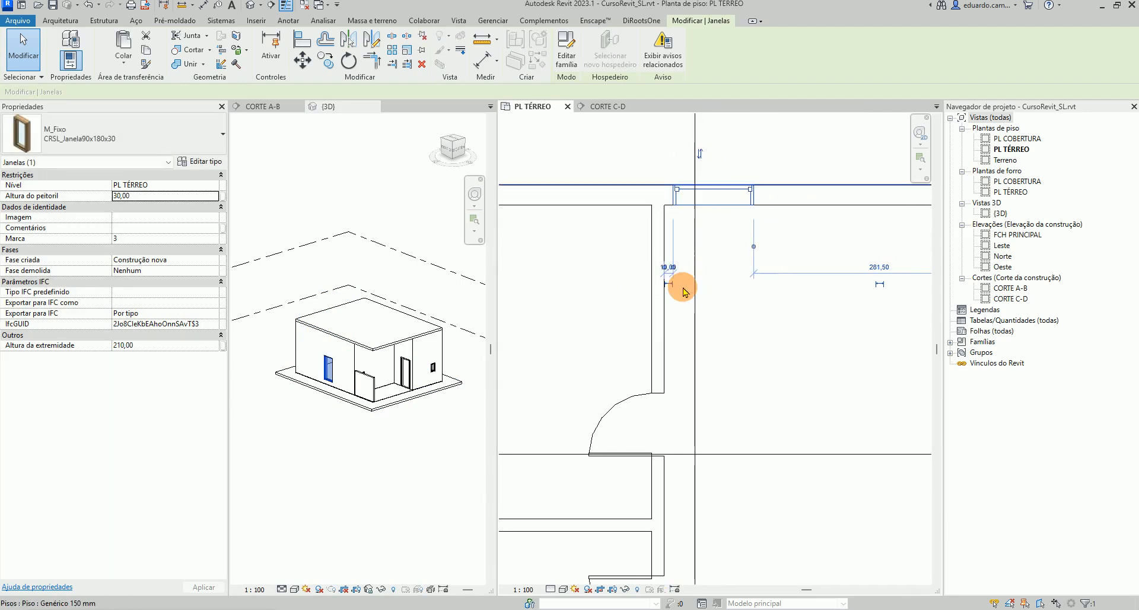
pyautogui.click(716, 318)
pyautogui.scroll(-2, 717, 319)
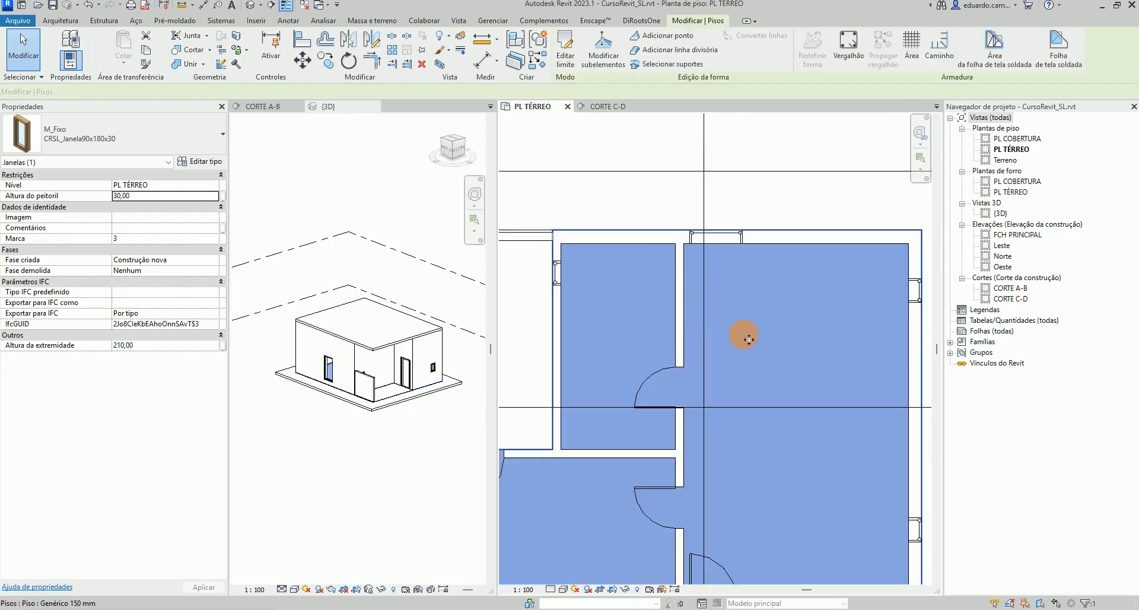
pyautogui.scroll(2, 746, 230)
pyautogui.click(748, 175)
pyautogui.moveTo(728, 268); pyautogui.dragTo(718, 168, button='middle')
pyautogui.scroll(-1, 712, 192)
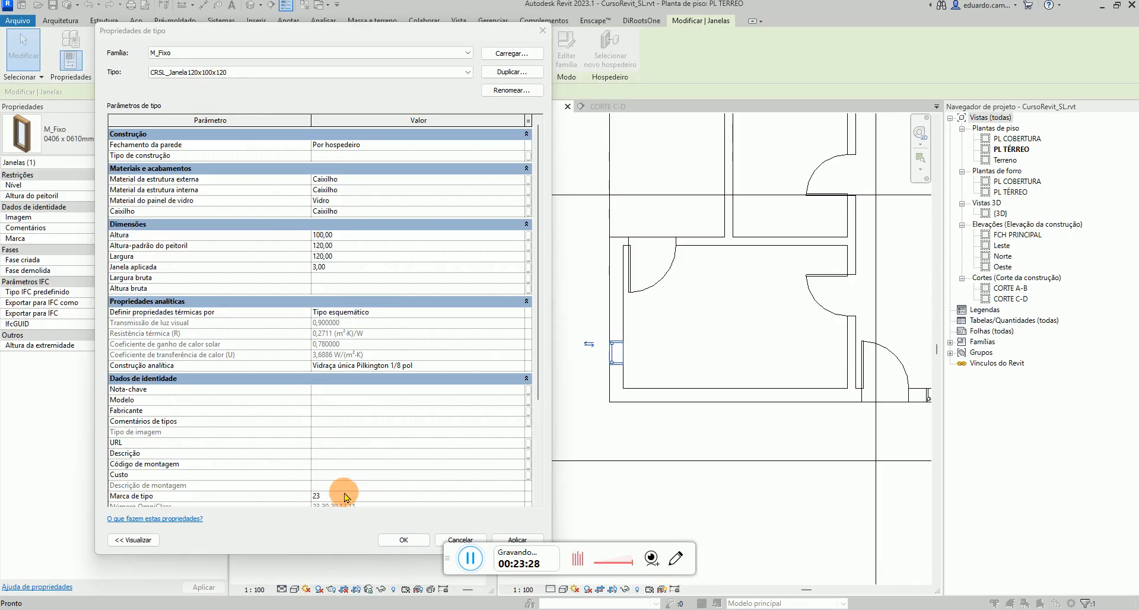
# Open the Marca de tipo value of the CRSL_Janela120x100x120 window type for editing
pyautogui.scroll(-2, 341, 495)
pyautogui.click(331, 449)
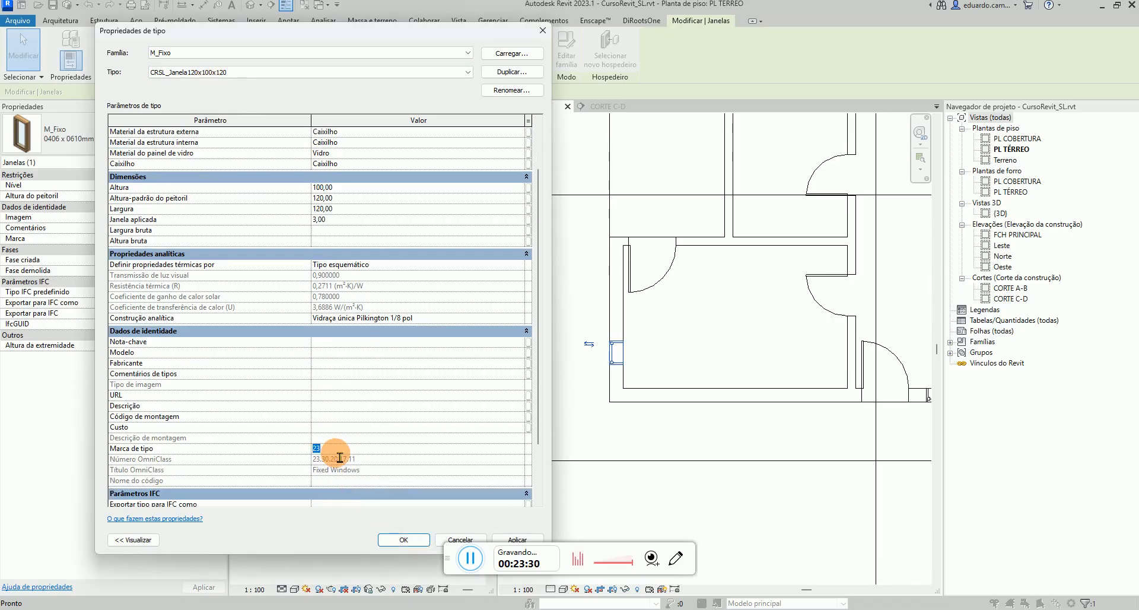
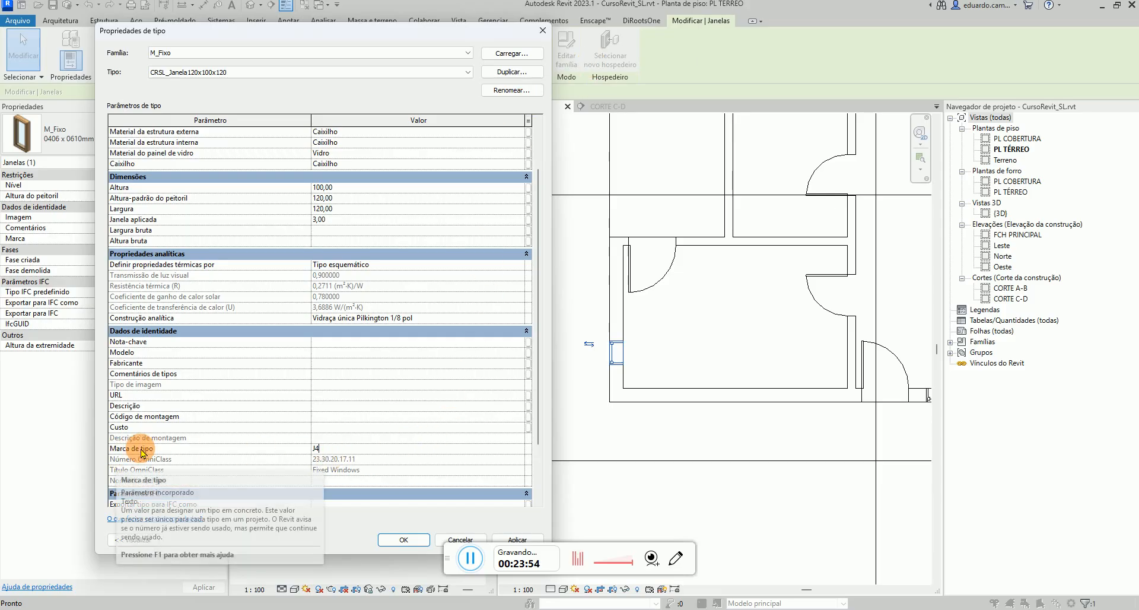
# Apply the type mark J4 to the CRSL_Janela120x100x120 window type and close its type properties
pyautogui.click(408, 543)
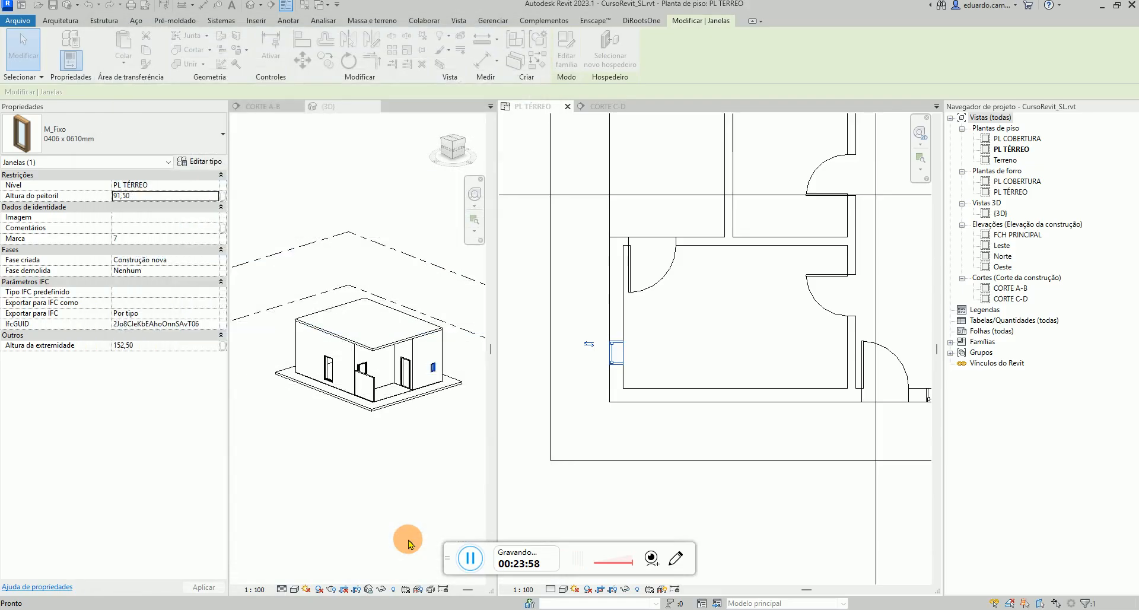
pyautogui.click(631, 364)
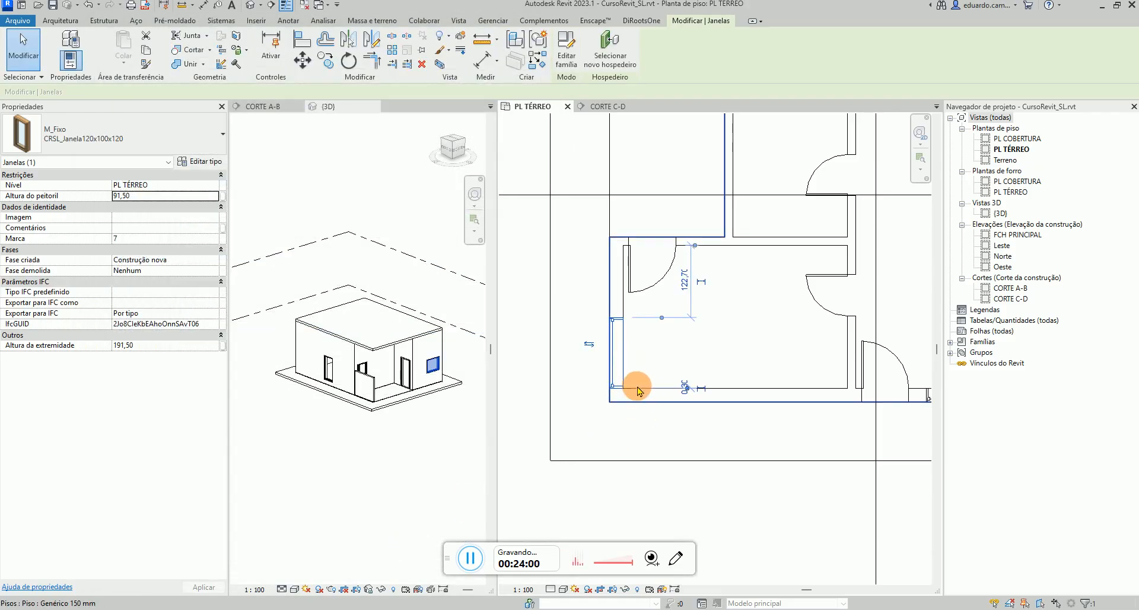
# Align the side edges of the windows with the adjacent wall faces using Align
pyautogui.scroll(5, 703, 315)
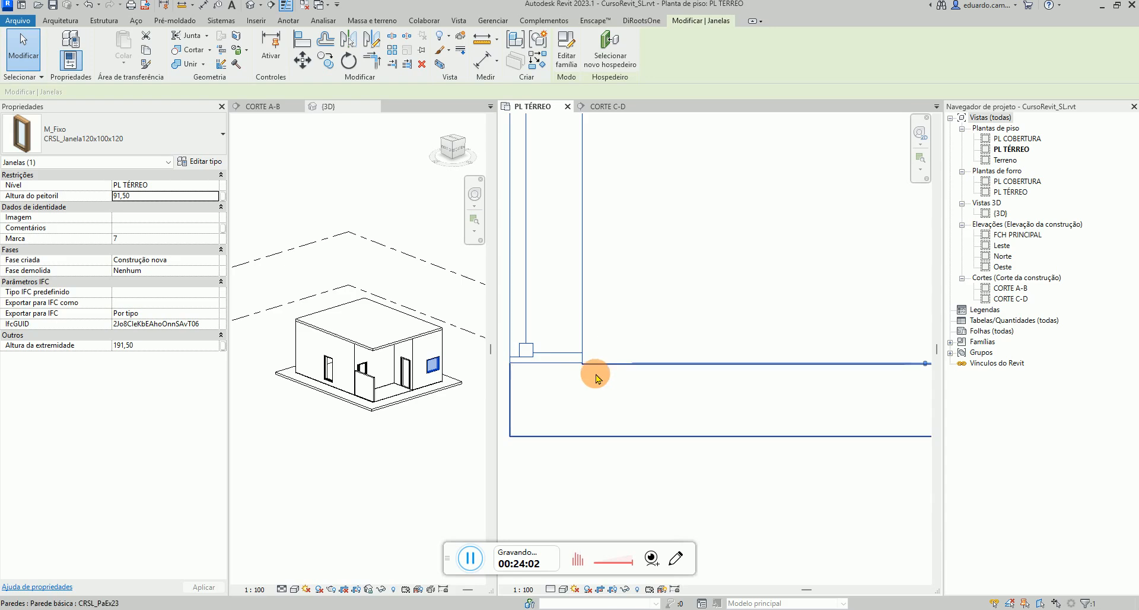
pyautogui.scroll(4, 587, 382)
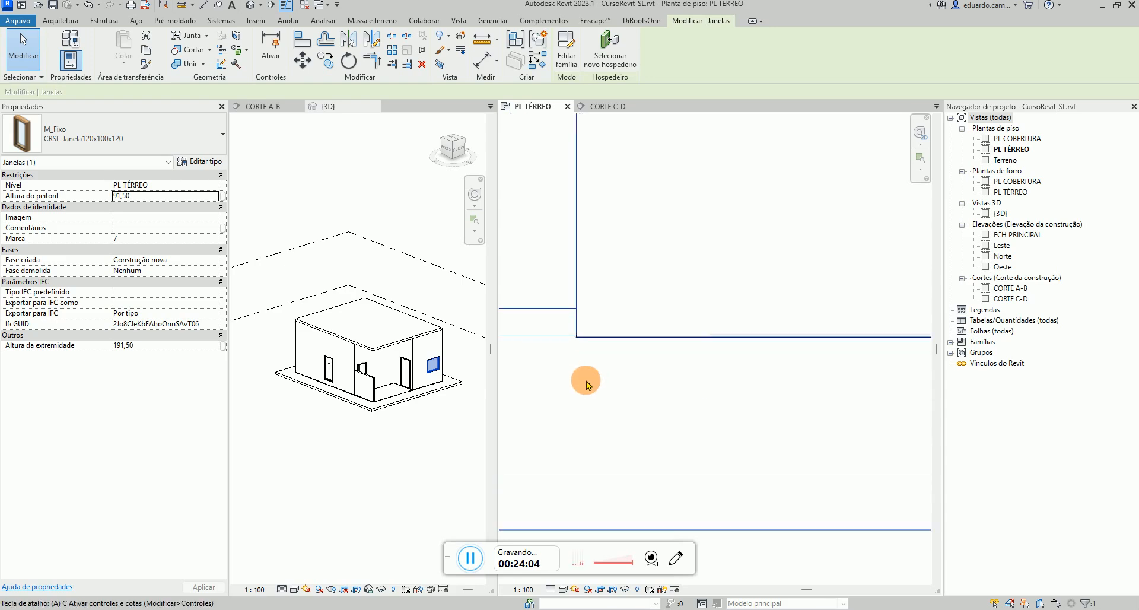
pyautogui.press('a')
pyautogui.press('l')
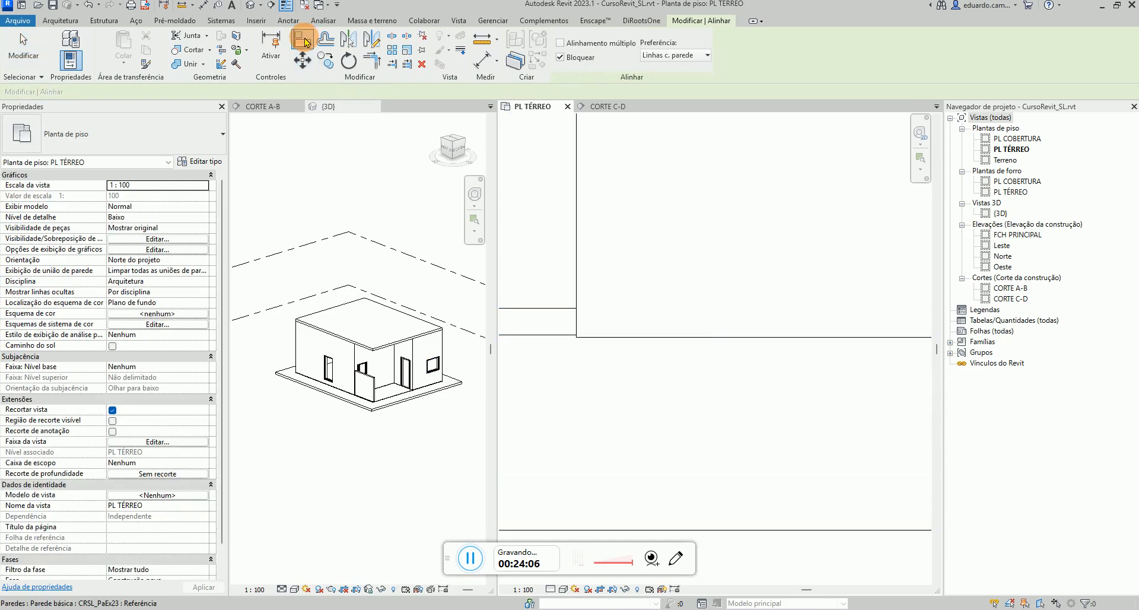
pyautogui.click(596, 340)
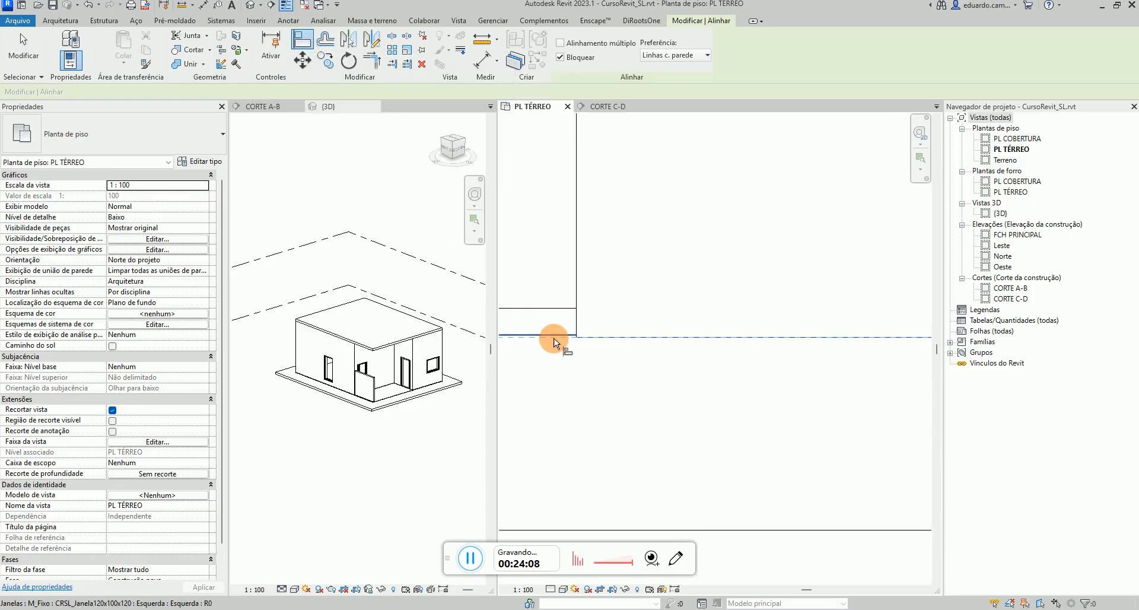
pyautogui.click(556, 336)
pyautogui.scroll(-8, 660, 394)
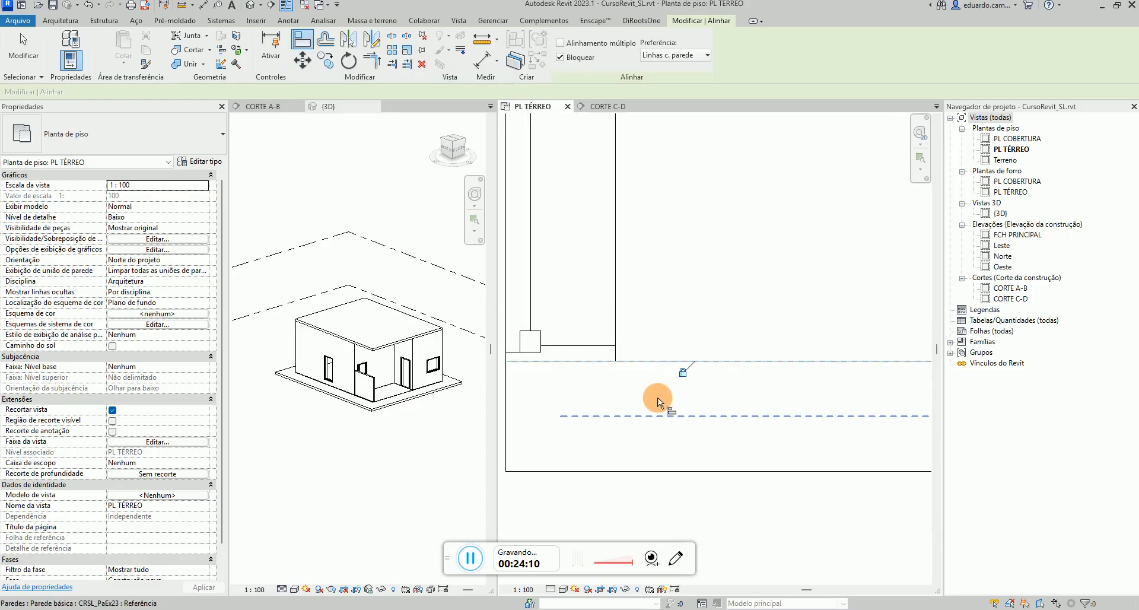
pyautogui.moveTo(667, 390); pyautogui.dragTo(557, 577, button='middle')
pyautogui.scroll(-3, 556, 577)
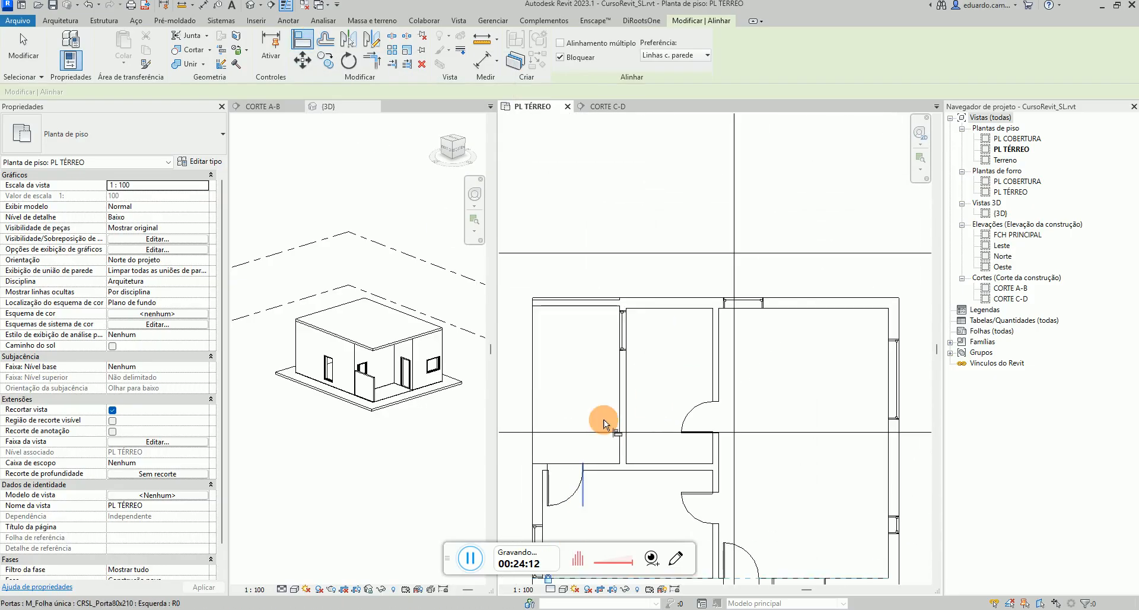
pyautogui.scroll(5, 643, 300)
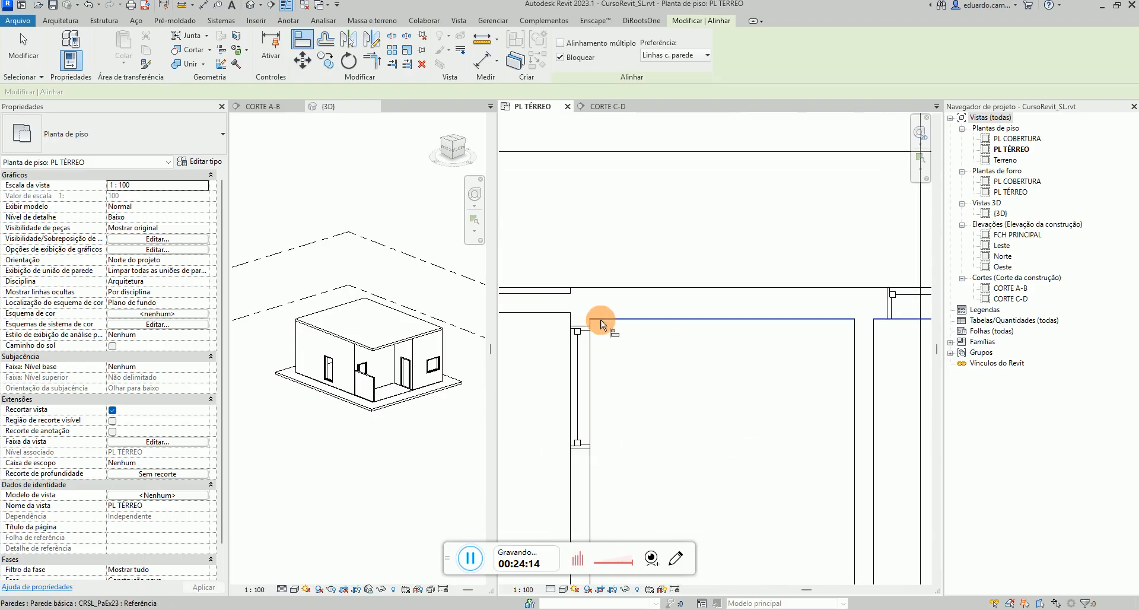
pyautogui.click(601, 323)
pyautogui.scroll(2, 595, 328)
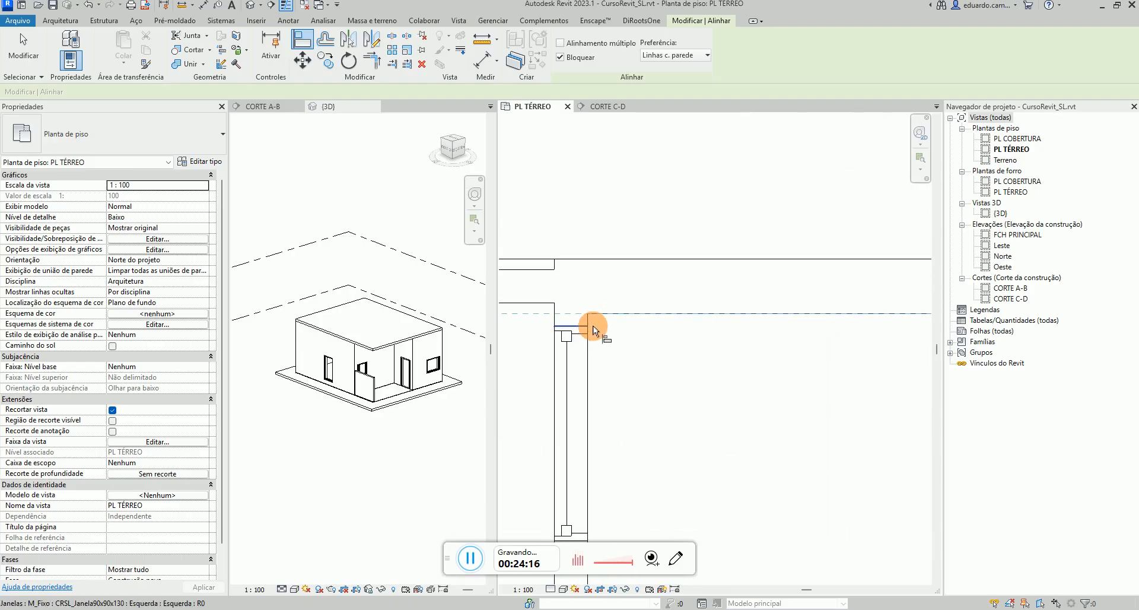
pyautogui.click(588, 328)
pyautogui.scroll(-3, 595, 352)
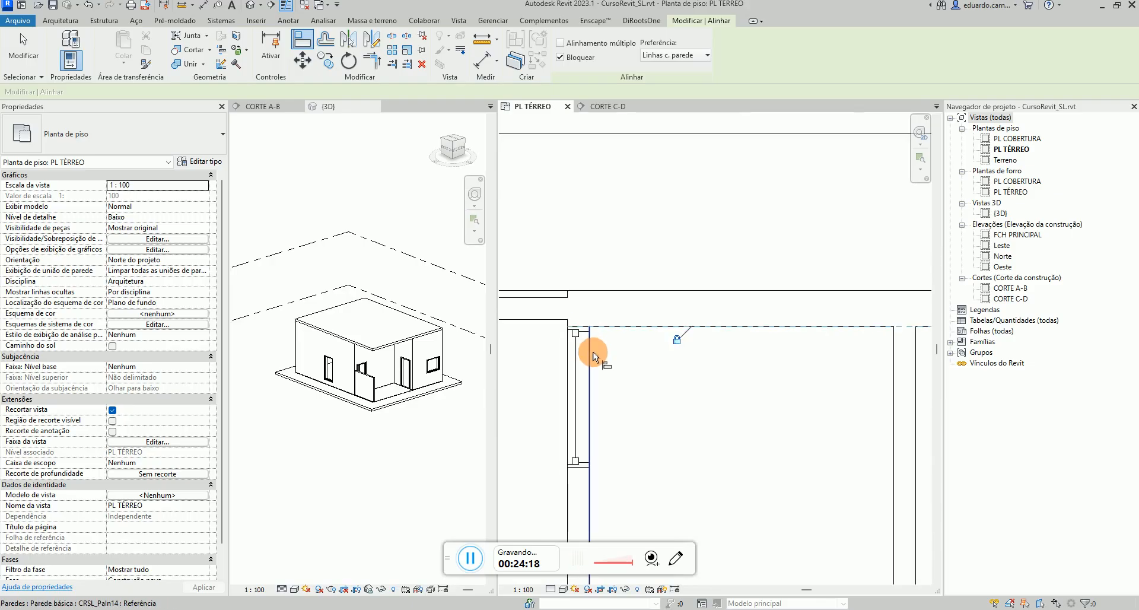
pyautogui.scroll(-3, 593, 353)
pyautogui.scroll(6, 685, 377)
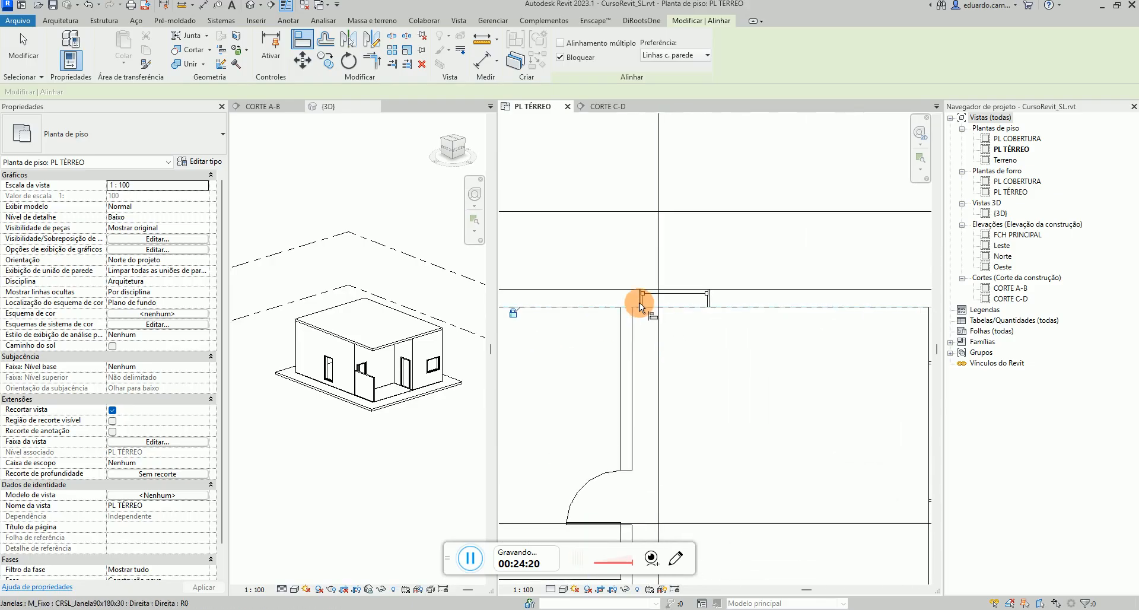
pyautogui.scroll(-4, 645, 331)
pyautogui.scroll(-5, 647, 337)
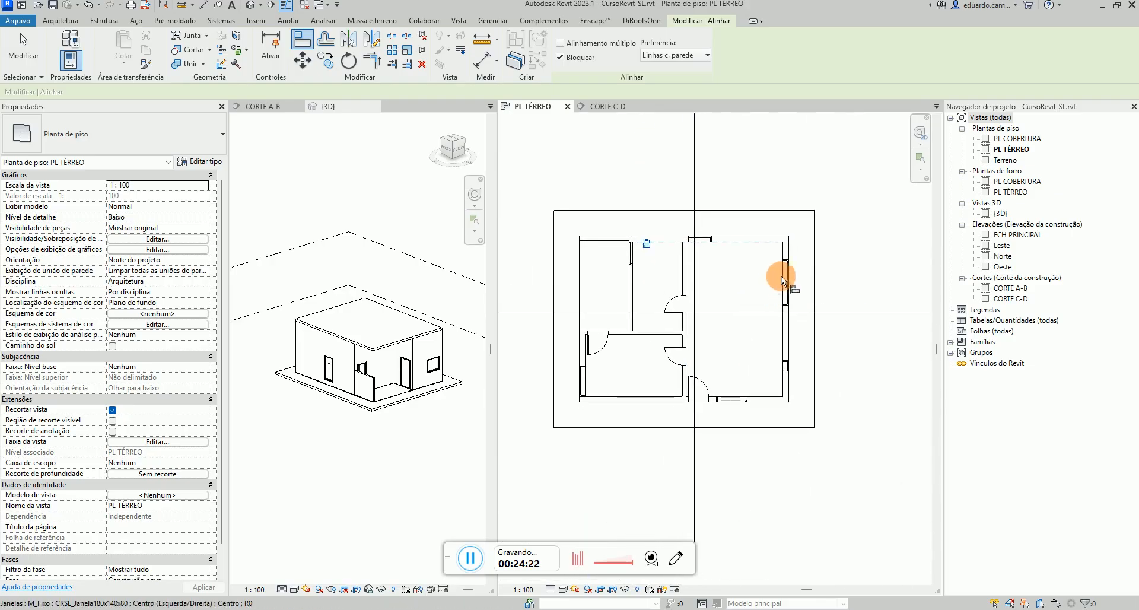
pyautogui.scroll(3, 777, 370)
pyautogui.press('Escape')
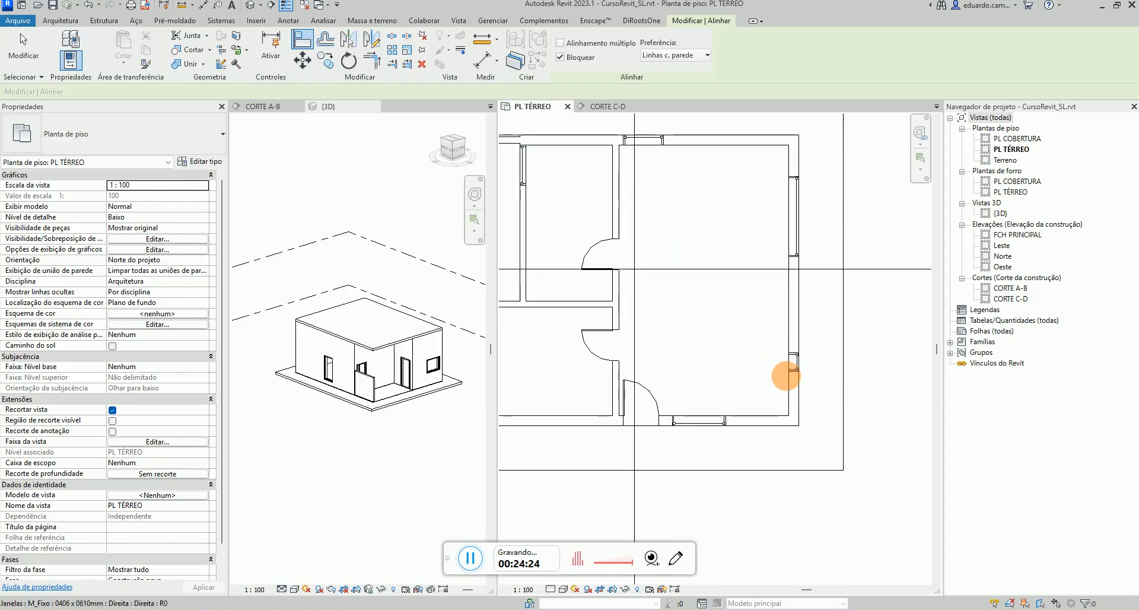
# Set the upper right-wall window's distance from the wall above it to 60
pyautogui.click(795, 223)
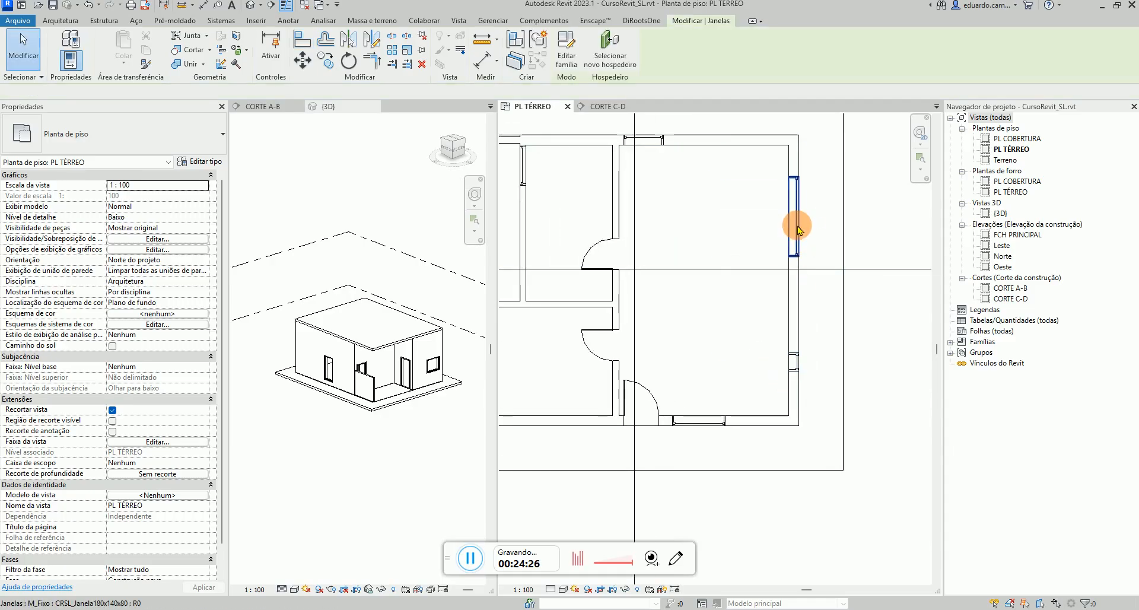
pyautogui.click(715, 160)
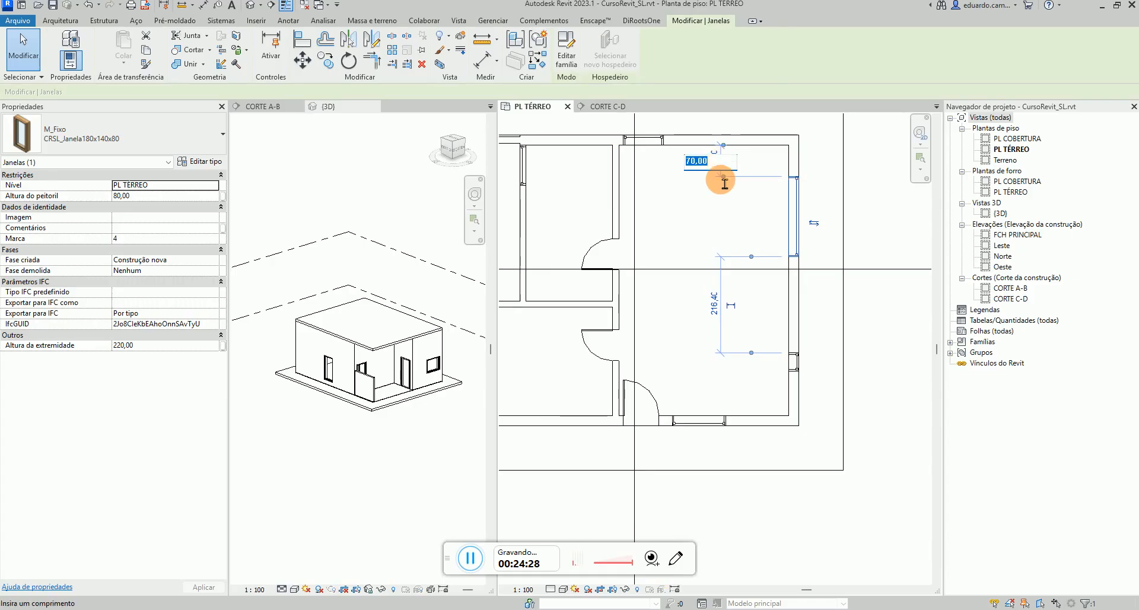
pyautogui.press('Return')
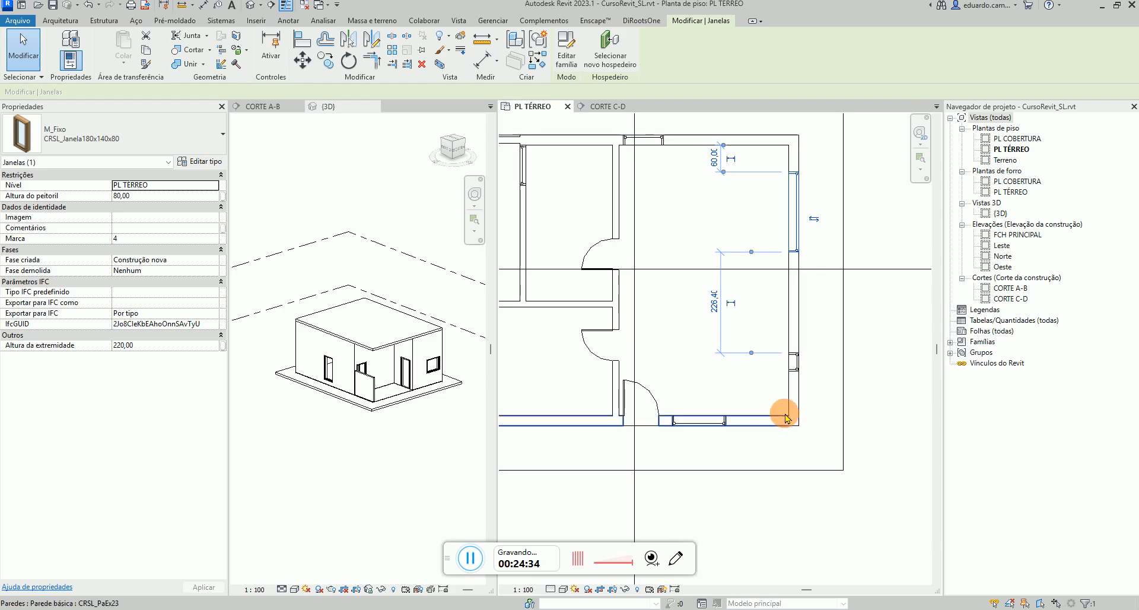
# Match the lower right-wall window's type to the CRSL_Janela180x140x80 window above it
pyautogui.click(814, 323)
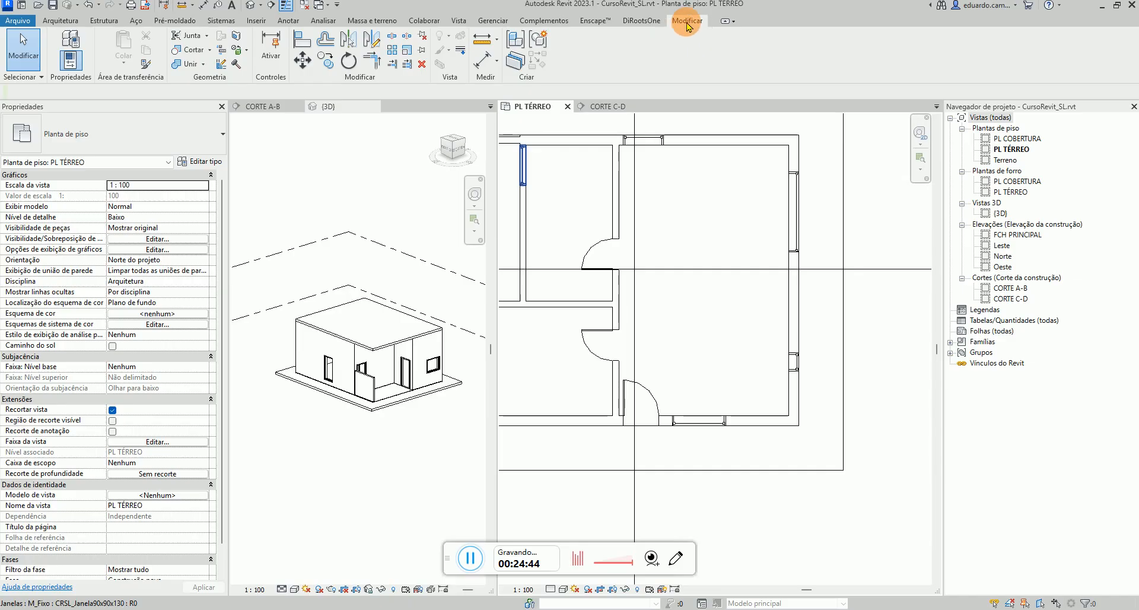
pyautogui.click(146, 65)
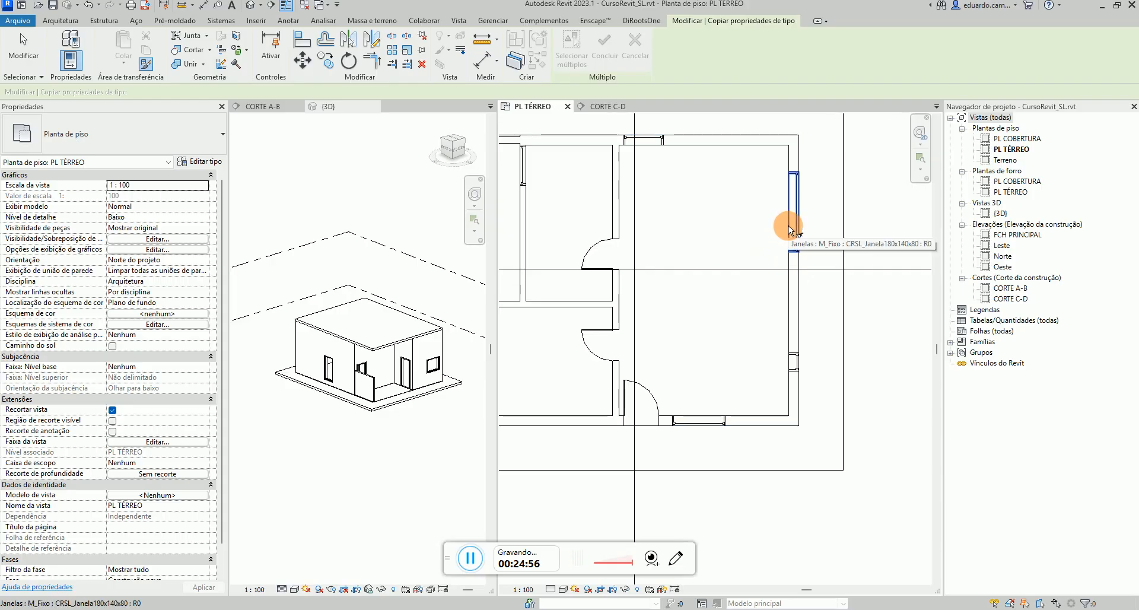
pyautogui.click(789, 230)
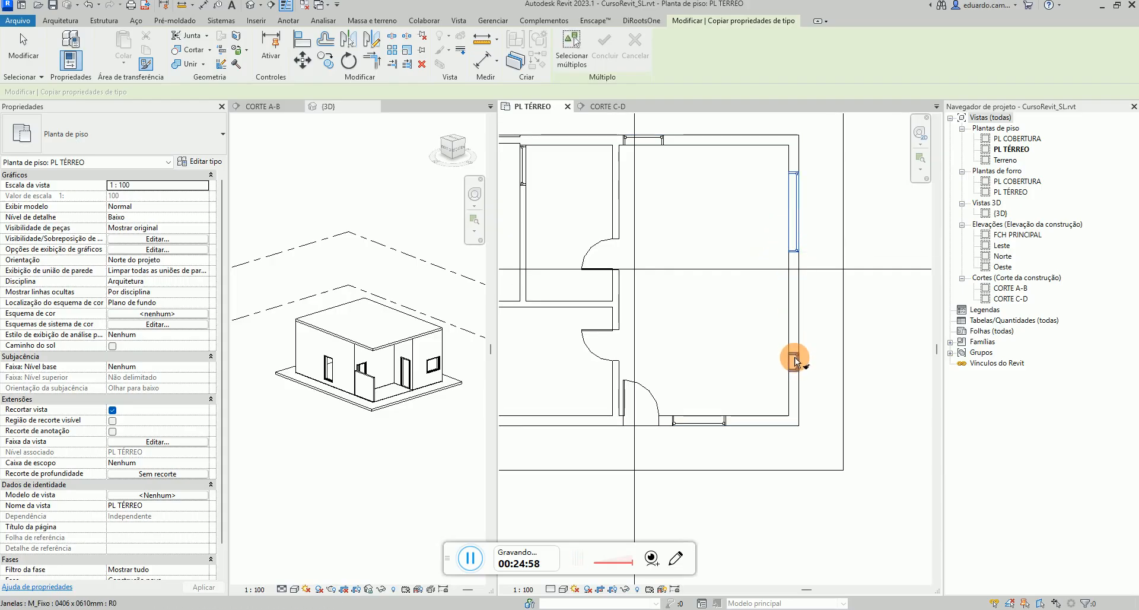
pyautogui.click(794, 360)
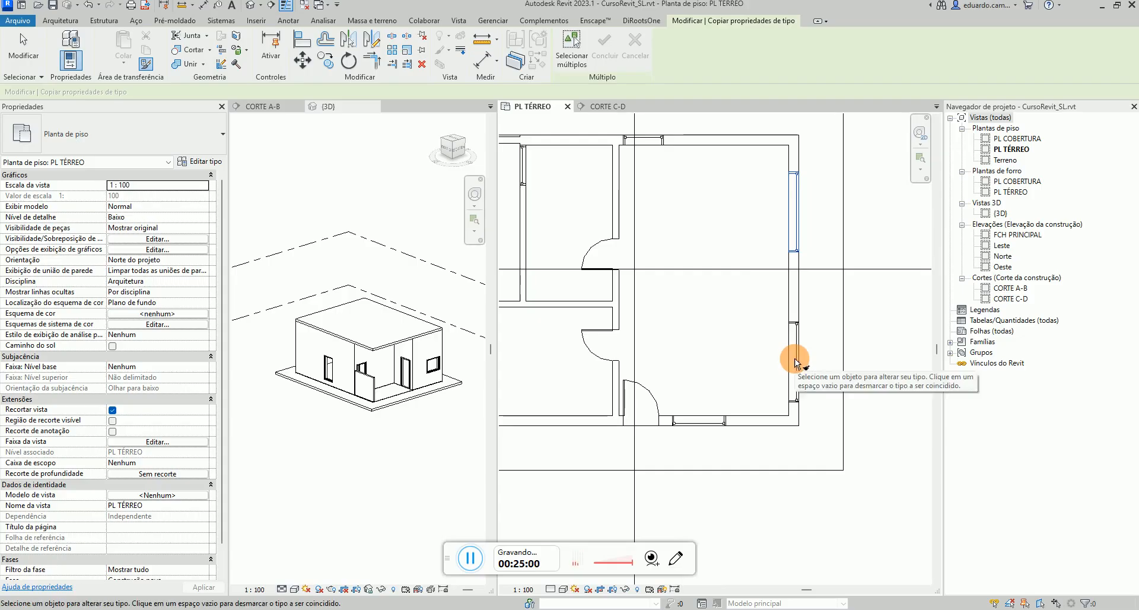
pyautogui.press('Escape')
pyautogui.press('Escape')
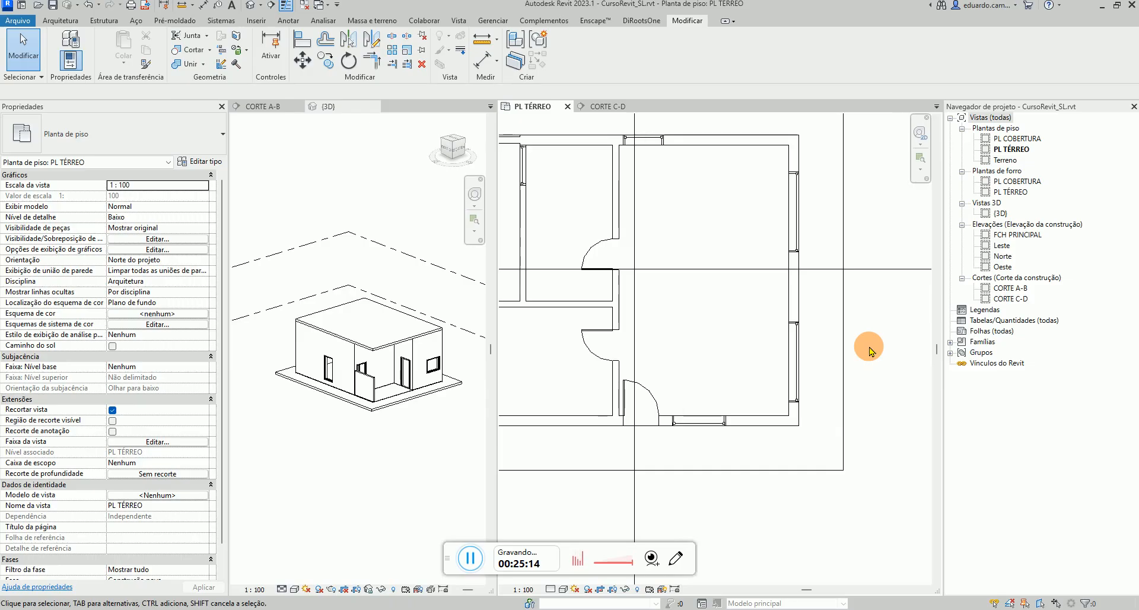
# Set the lower right-wall window's distance from the inner face of the bottom wall to 30
pyautogui.click(797, 367)
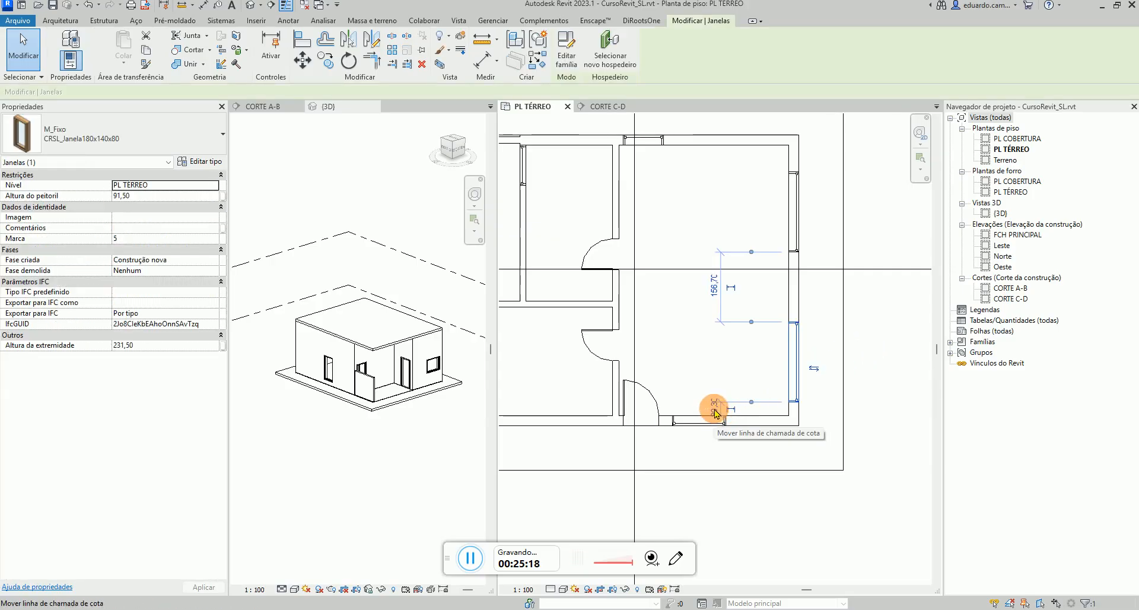
pyautogui.moveTo(716, 413); pyautogui.dragTo(734, 455)
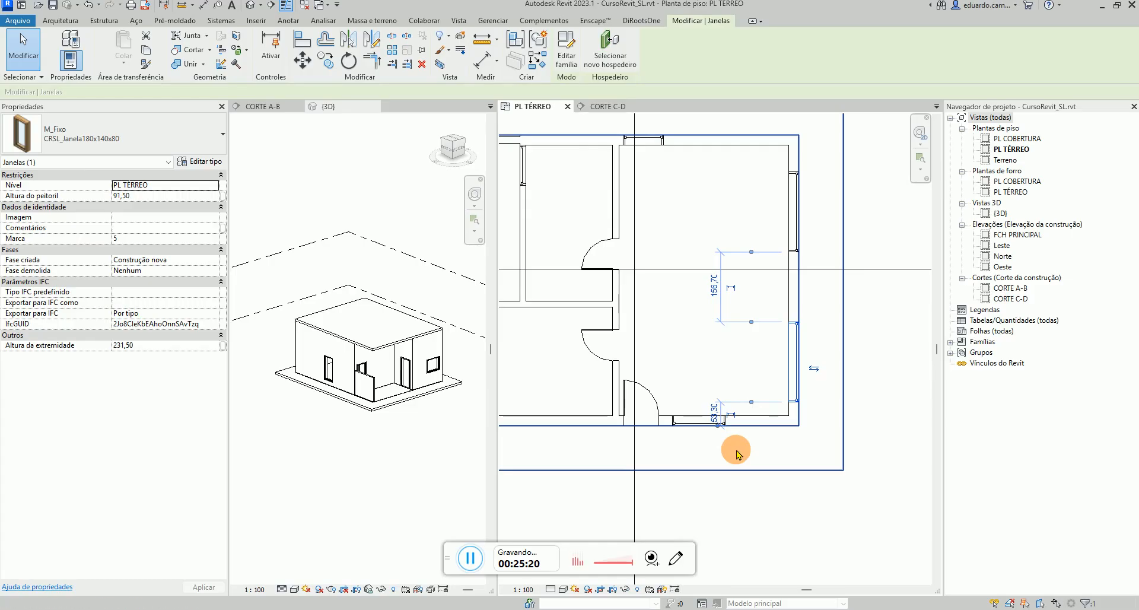
pyautogui.scroll(3, 717, 412)
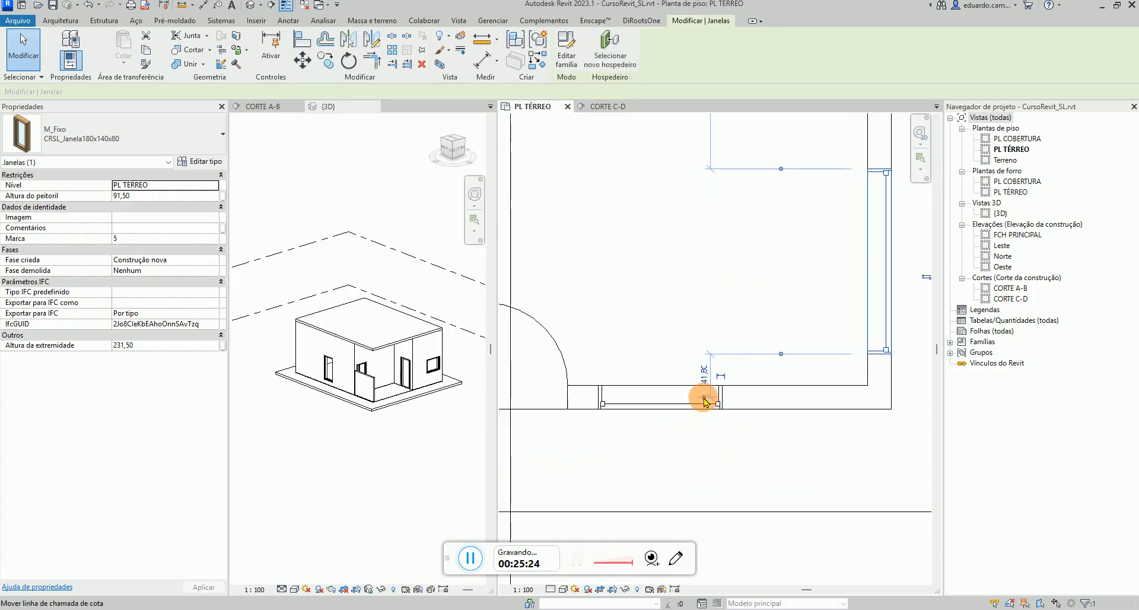
pyautogui.click(704, 405)
pyautogui.click(704, 370)
pyautogui.write('3')
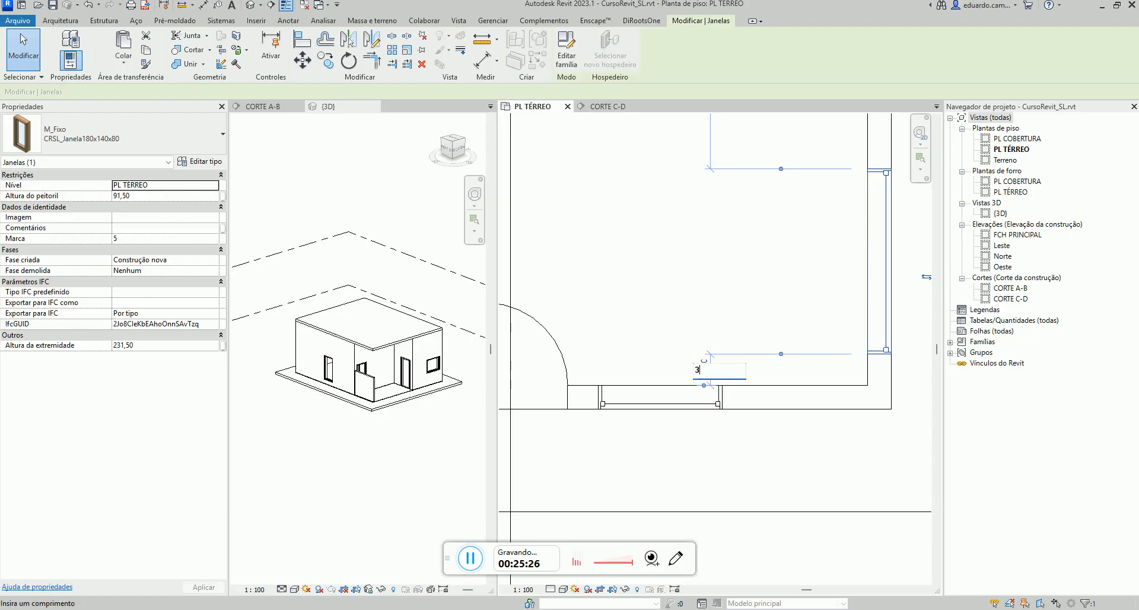
pyautogui.write('0')
pyautogui.press('Return')
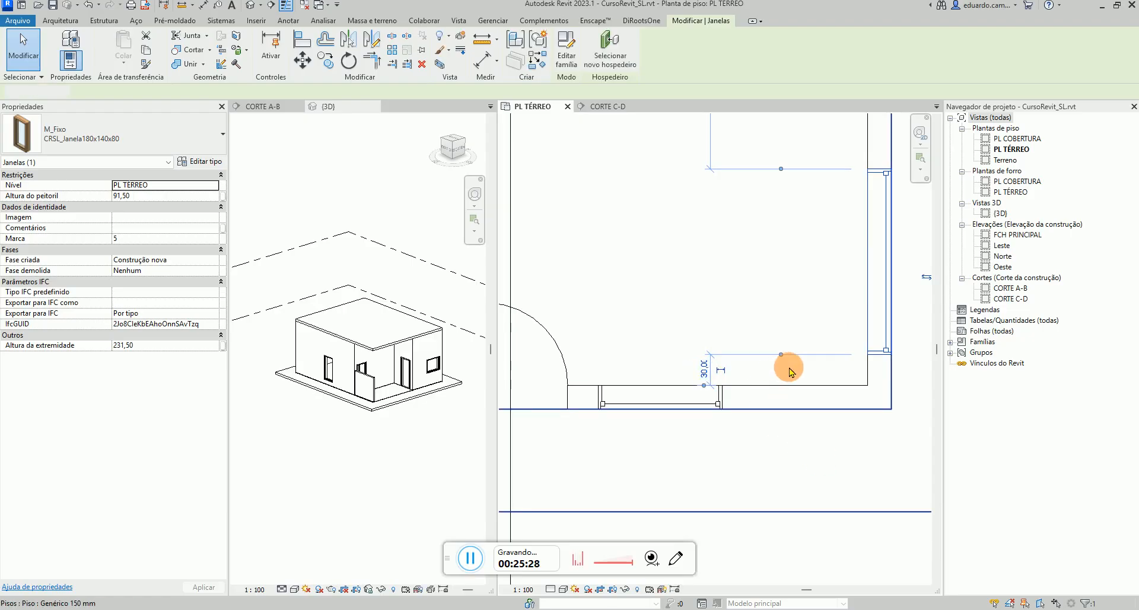
# Review the type properties of the CRSL_Janela120x100x120 window on the left wall
pyautogui.scroll(-2, 789, 368)
pyautogui.click(860, 442)
pyautogui.click(832, 531)
pyautogui.scroll(-2, 834, 531)
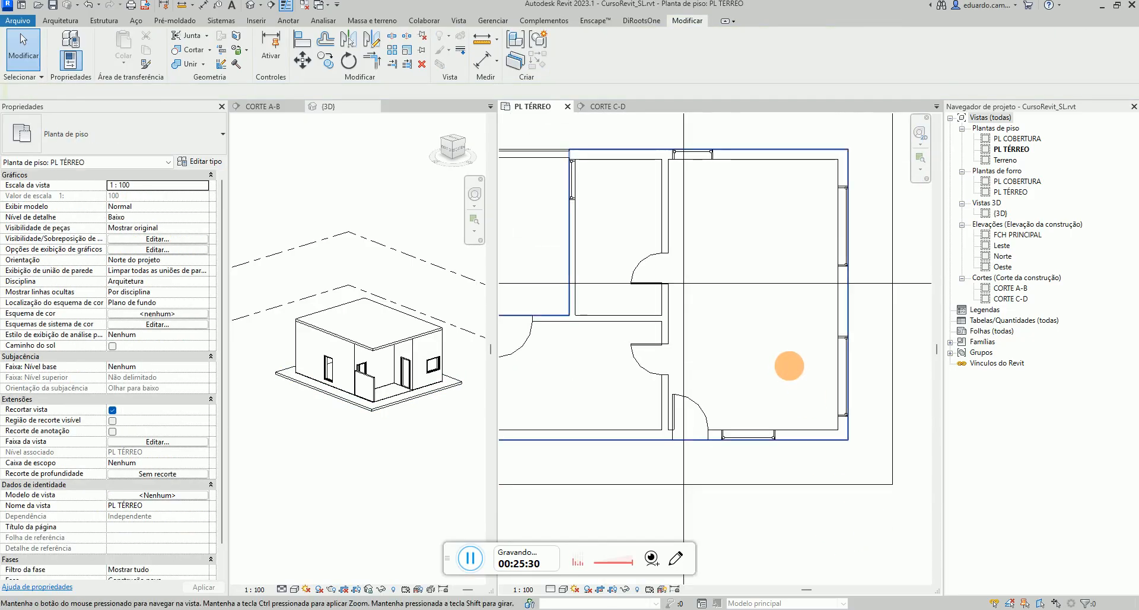
pyautogui.moveTo(789, 366); pyautogui.dragTo(815, 364, button='middle')
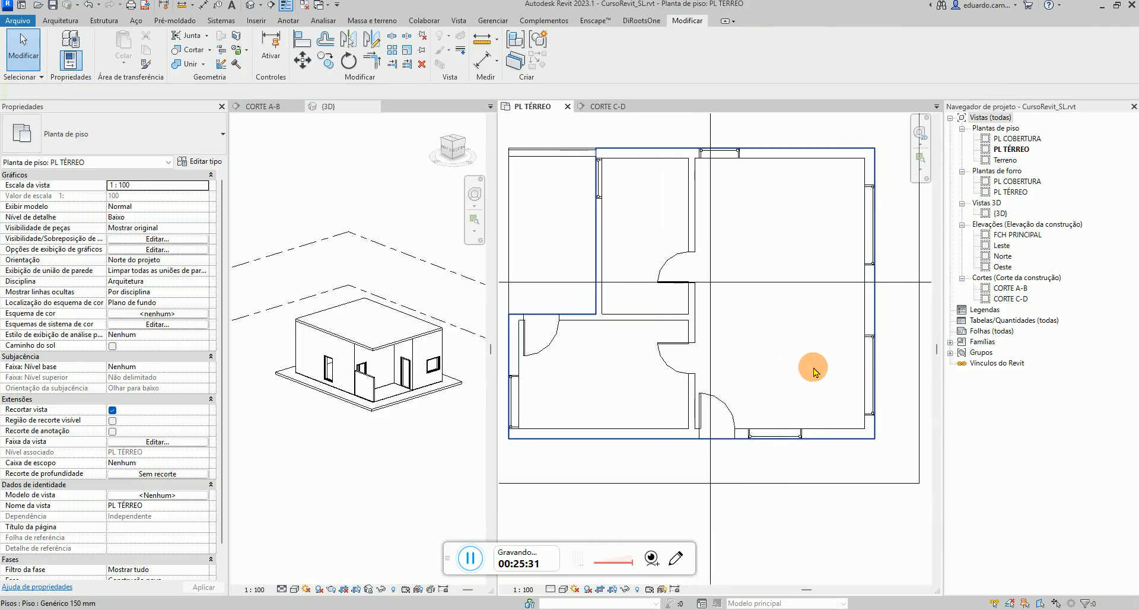
pyautogui.click(517, 393)
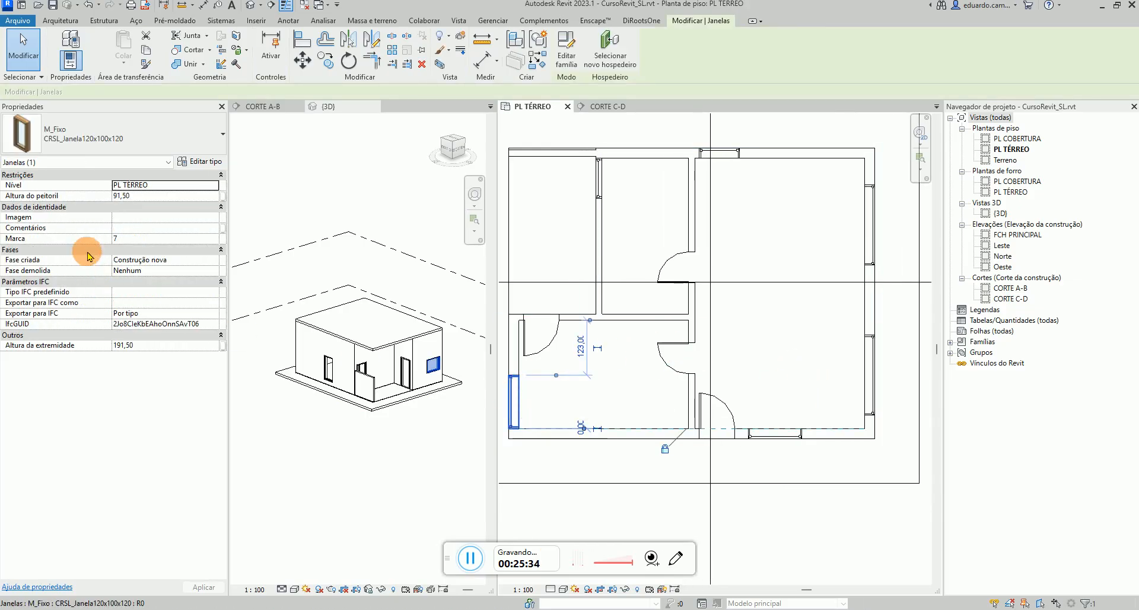
pyautogui.click(202, 166)
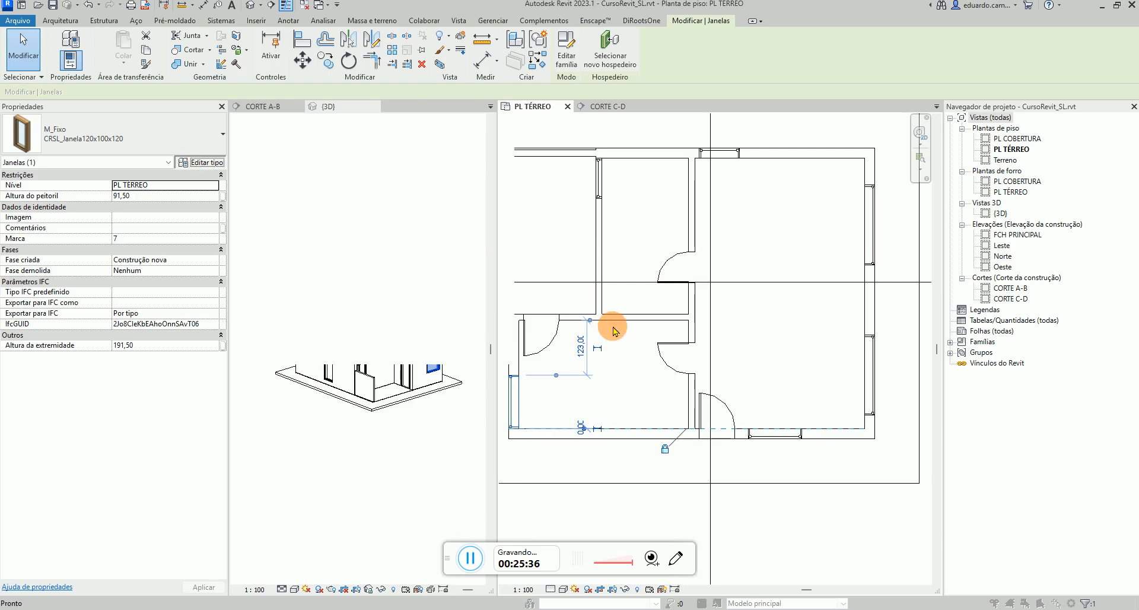
pyautogui.scroll(-4, 525, 344)
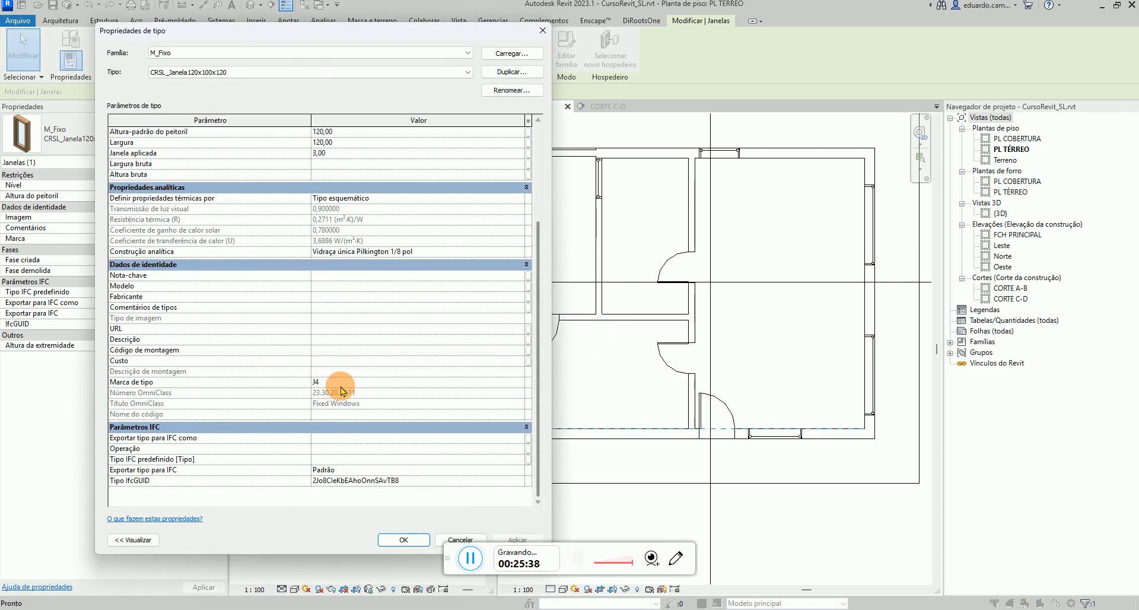
pyautogui.click(543, 30)
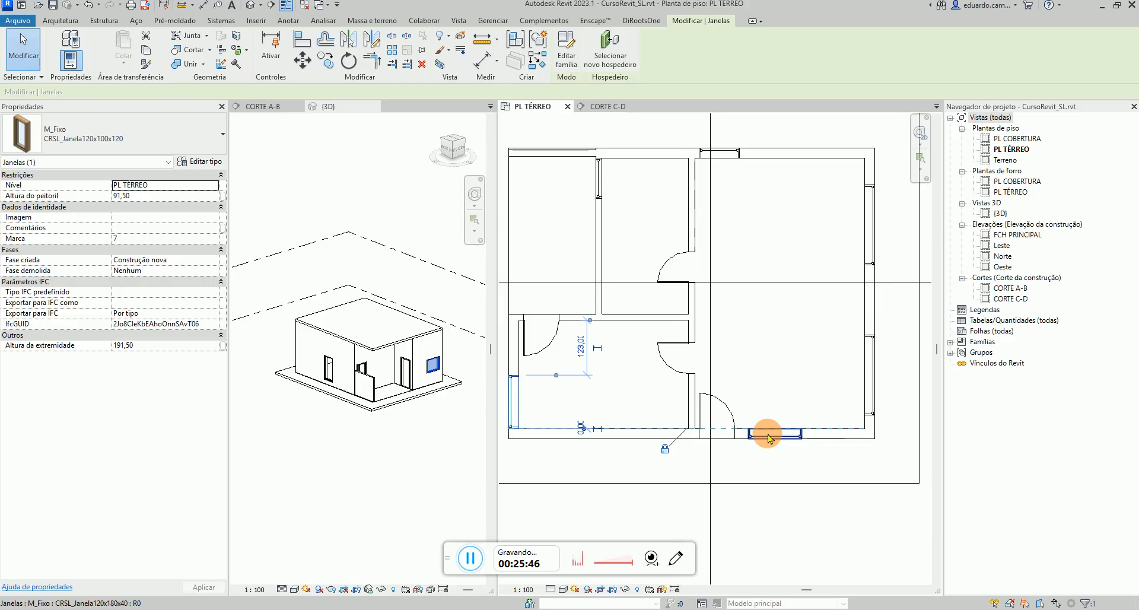
# Set the type mark of the CRSL_Janela90x180x30 window type on the top wall to J1
pyautogui.click(718, 156)
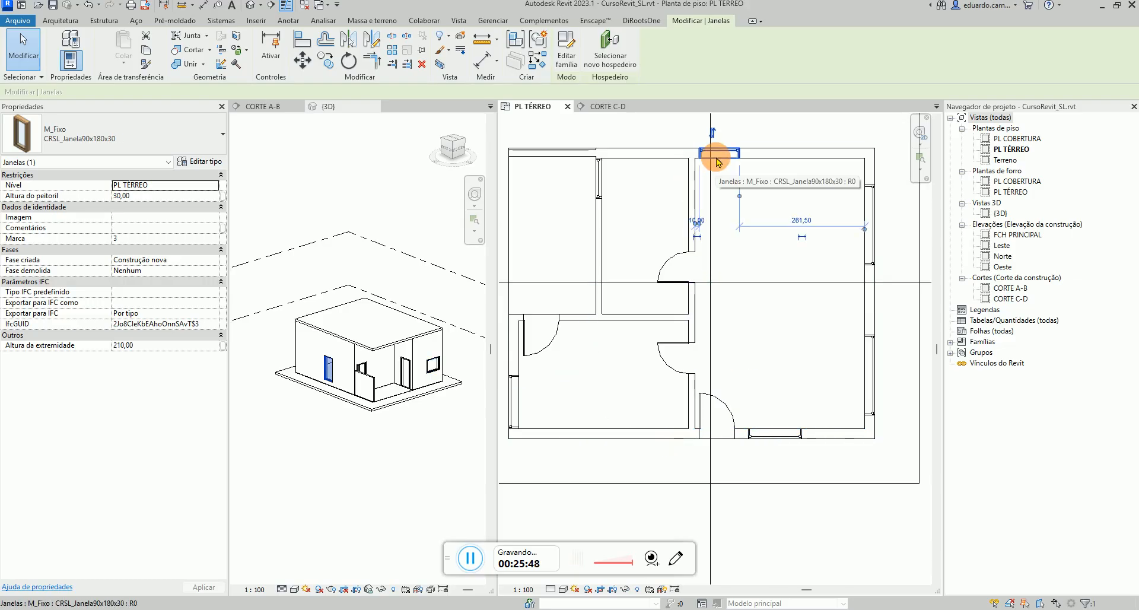
pyautogui.click(206, 162)
pyautogui.scroll(-1, 535, 341)
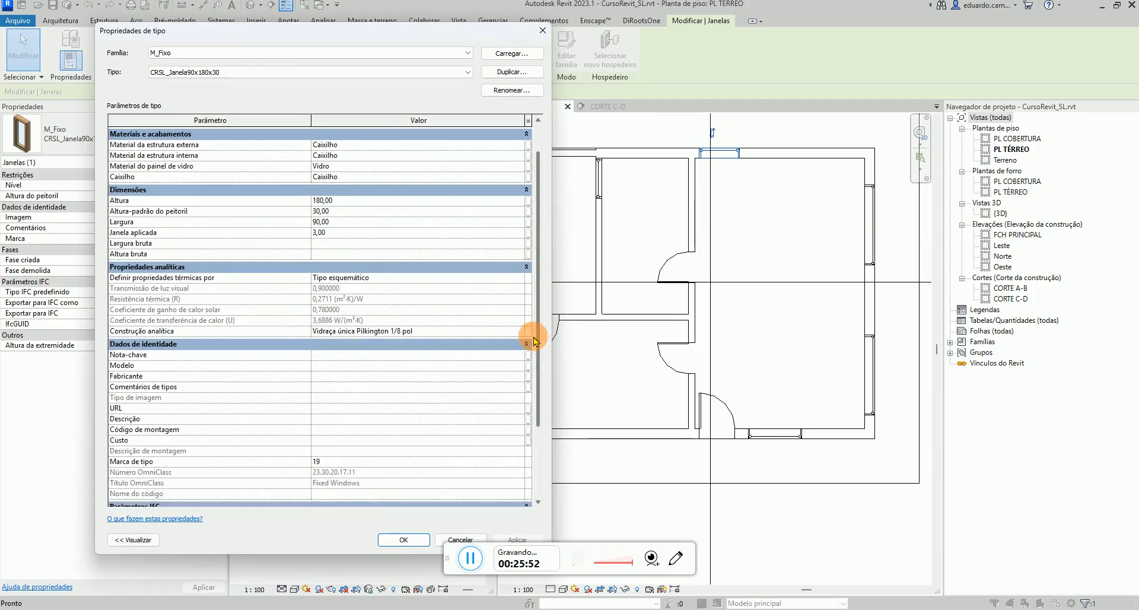
pyautogui.scroll(-3, 534, 341)
pyautogui.click(342, 382)
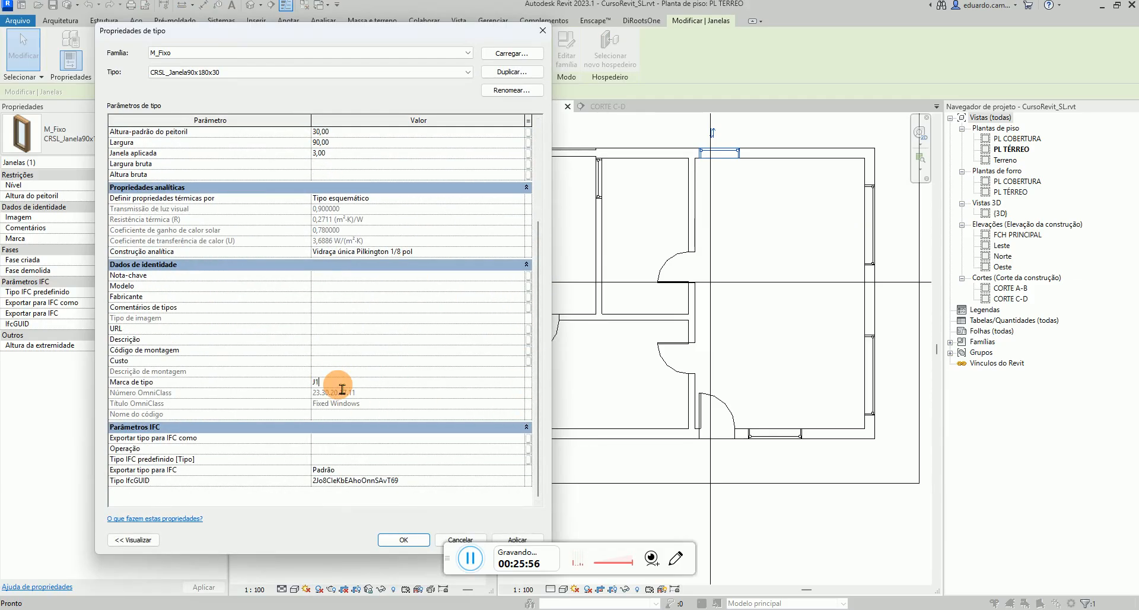
pyautogui.click(404, 539)
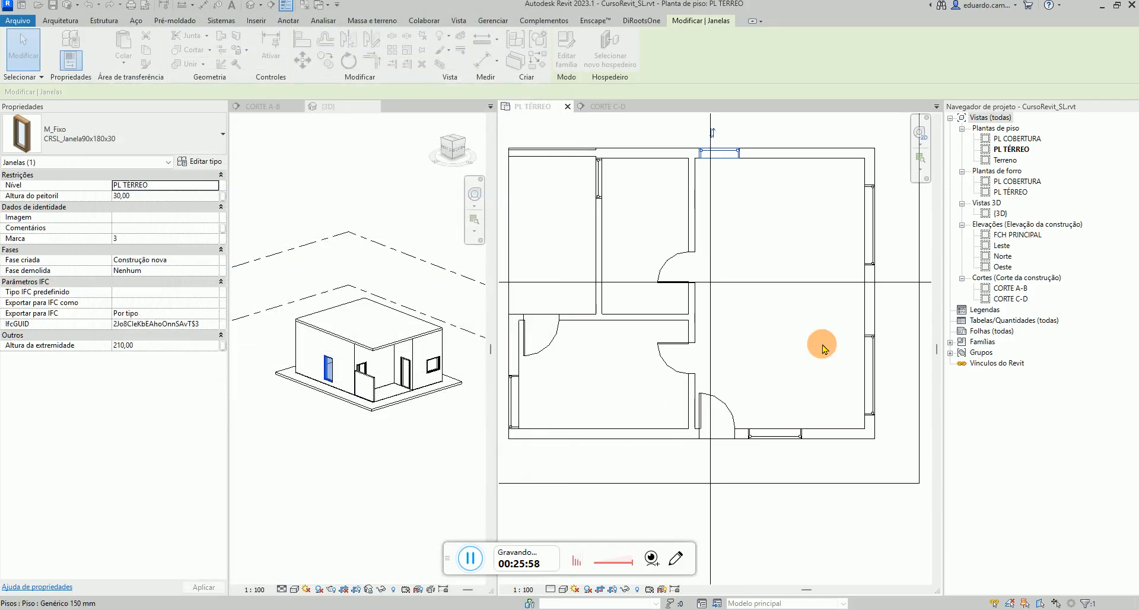
# Set the type mark of the CRSL_Janela180x140x80 window type on the right wall to J2
pyautogui.click(867, 240)
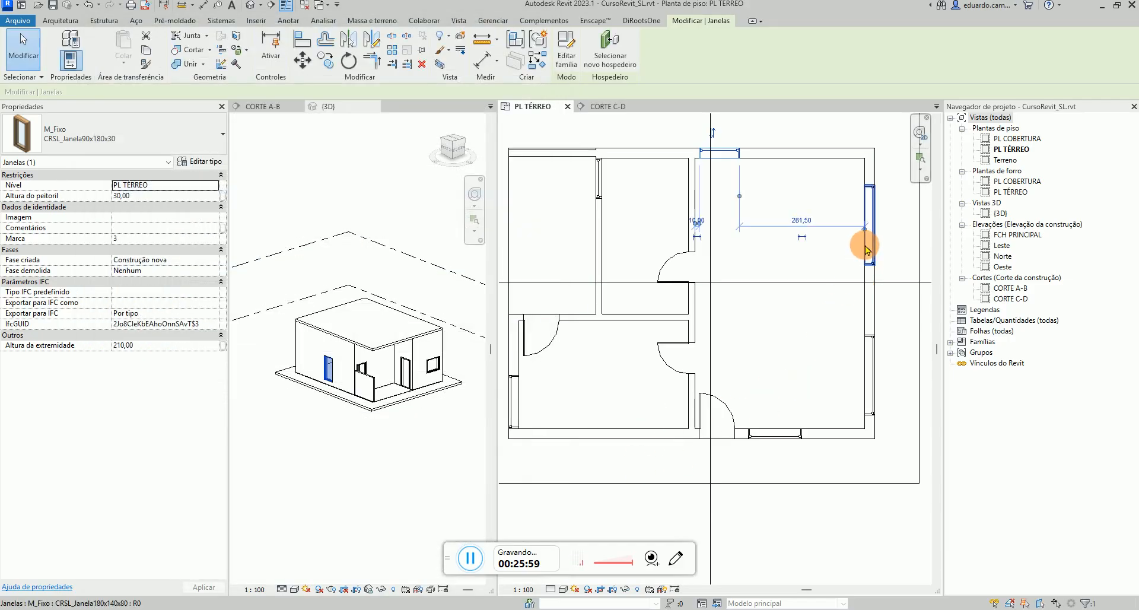
pyautogui.click(214, 161)
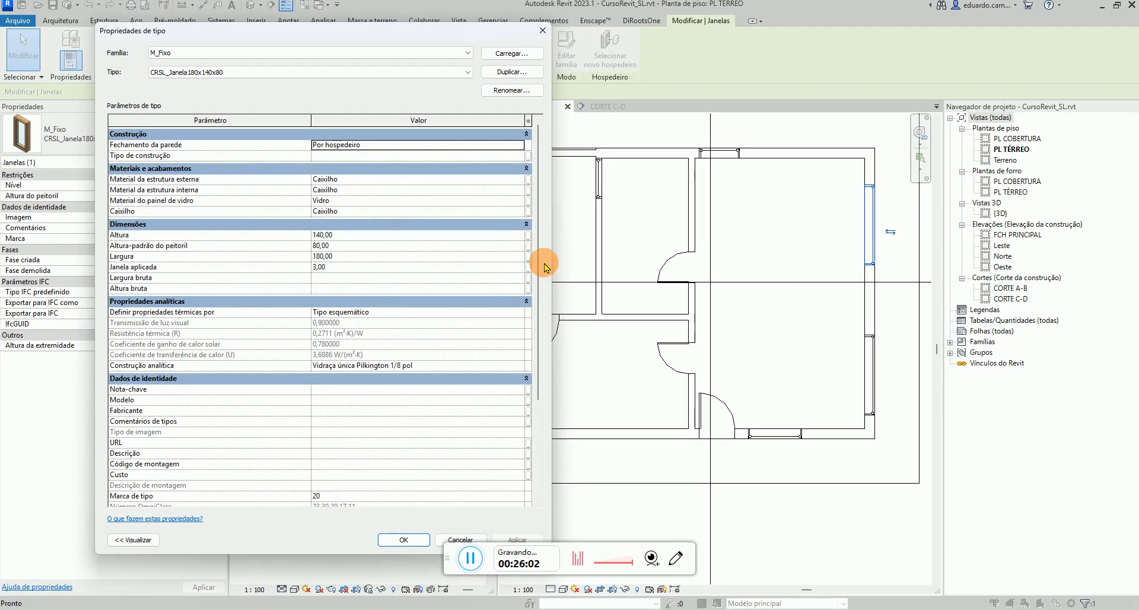
pyautogui.scroll(-5, 537, 276)
pyautogui.click(325, 382)
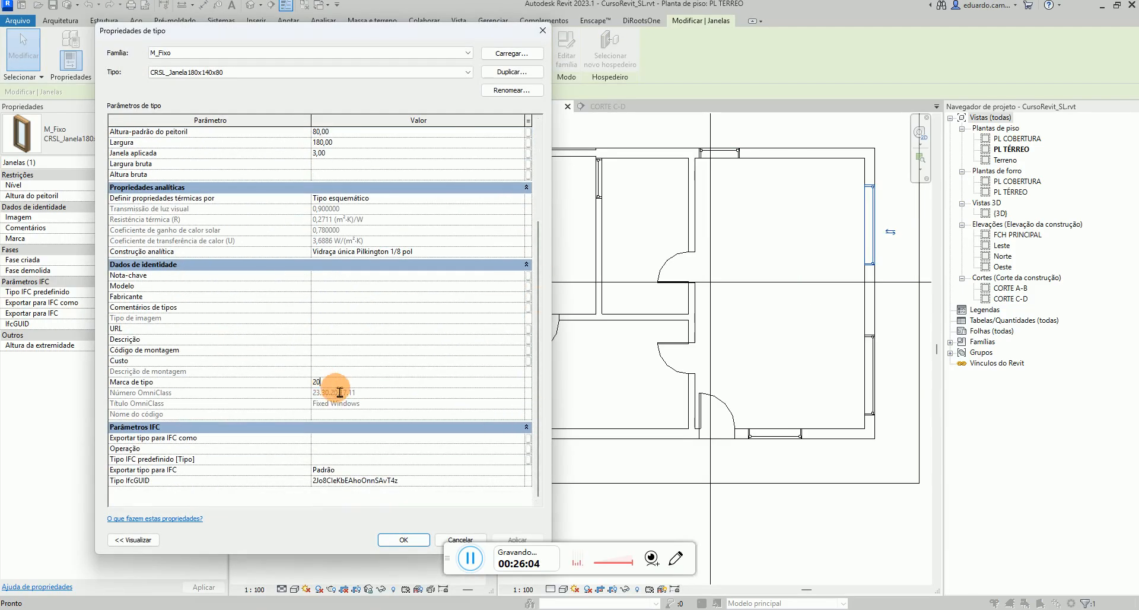
pyautogui.moveTo(339, 392); pyautogui.dragTo(309, 392)
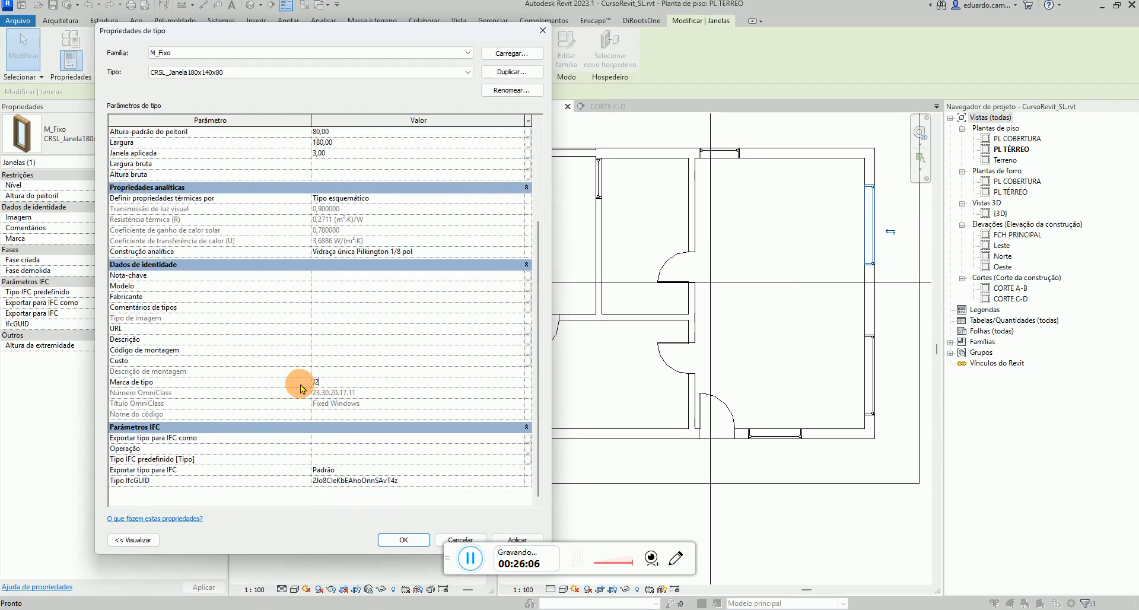
pyautogui.click(404, 538)
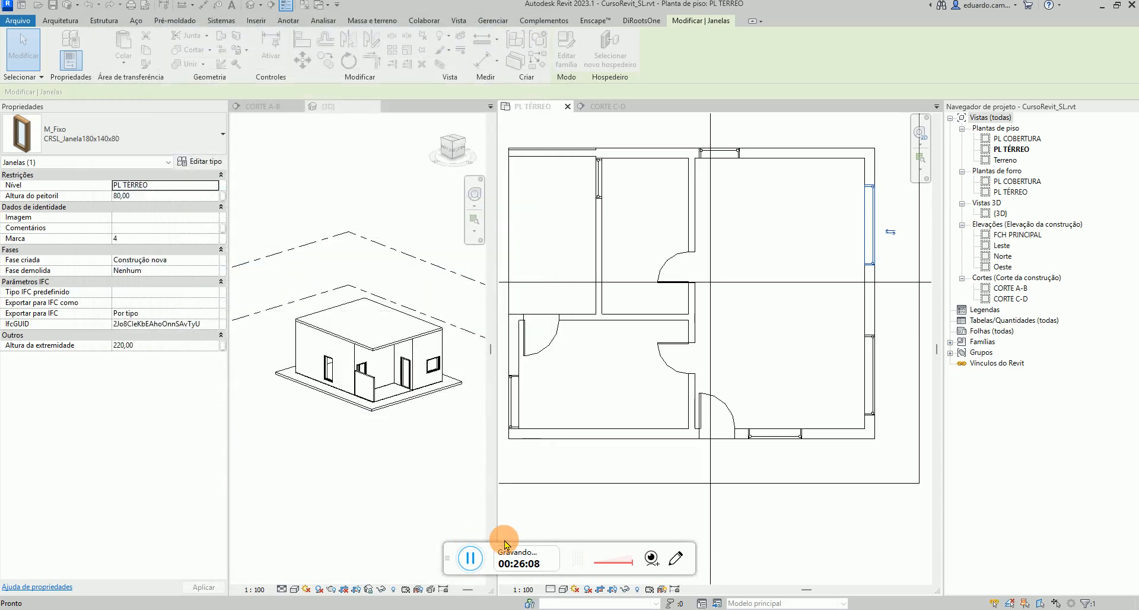
# Change the CRSL_Janela180x140x80 window type's type mark to J3
pyautogui.click(872, 372)
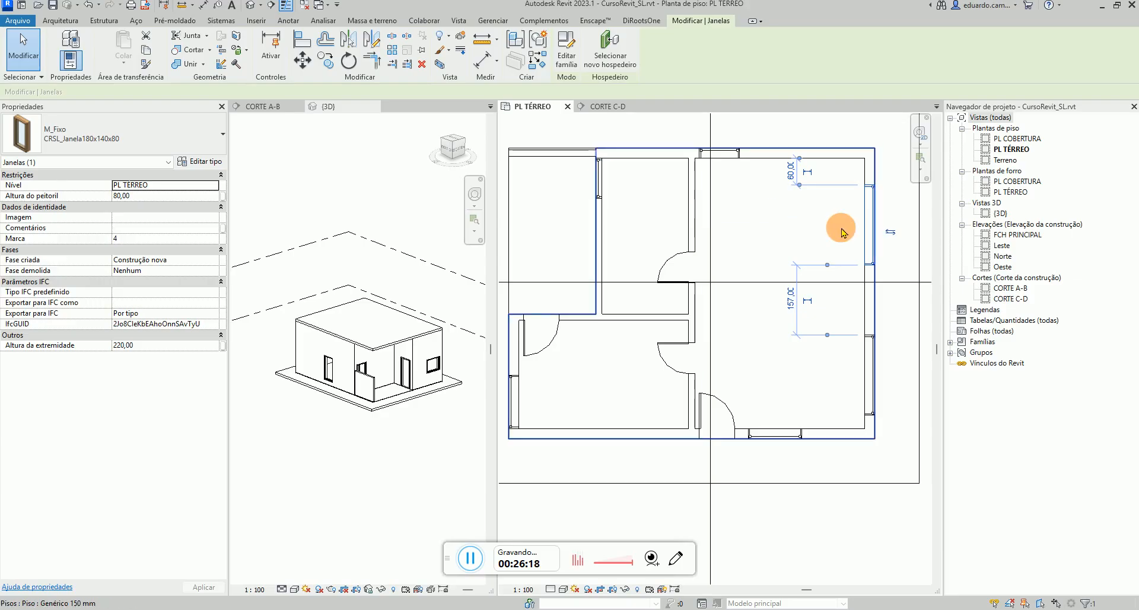
pyautogui.press('Escape')
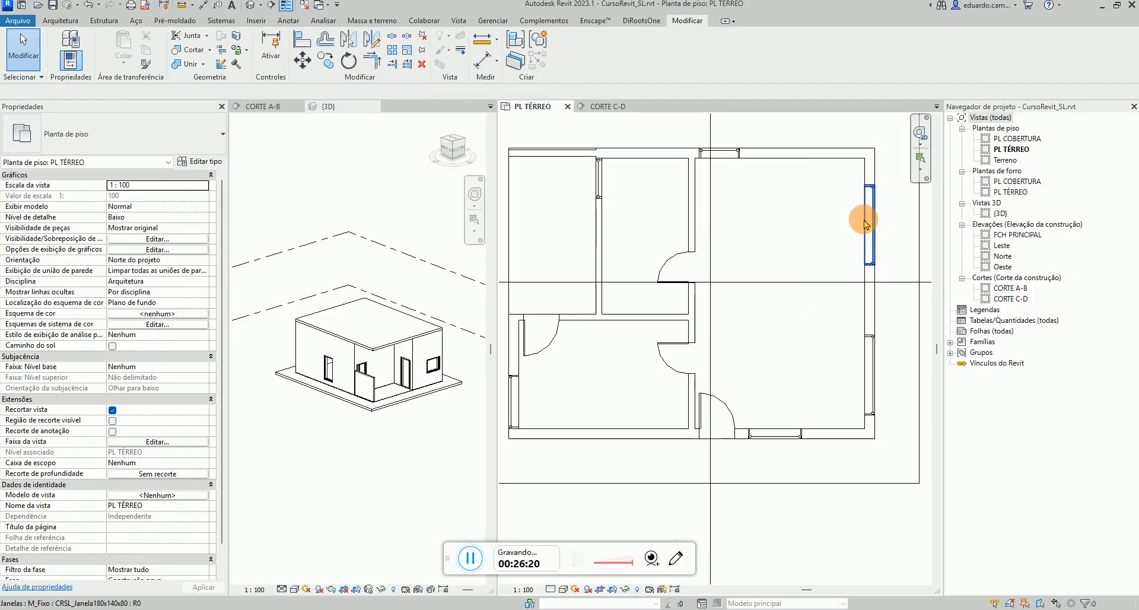
pyautogui.click(867, 229)
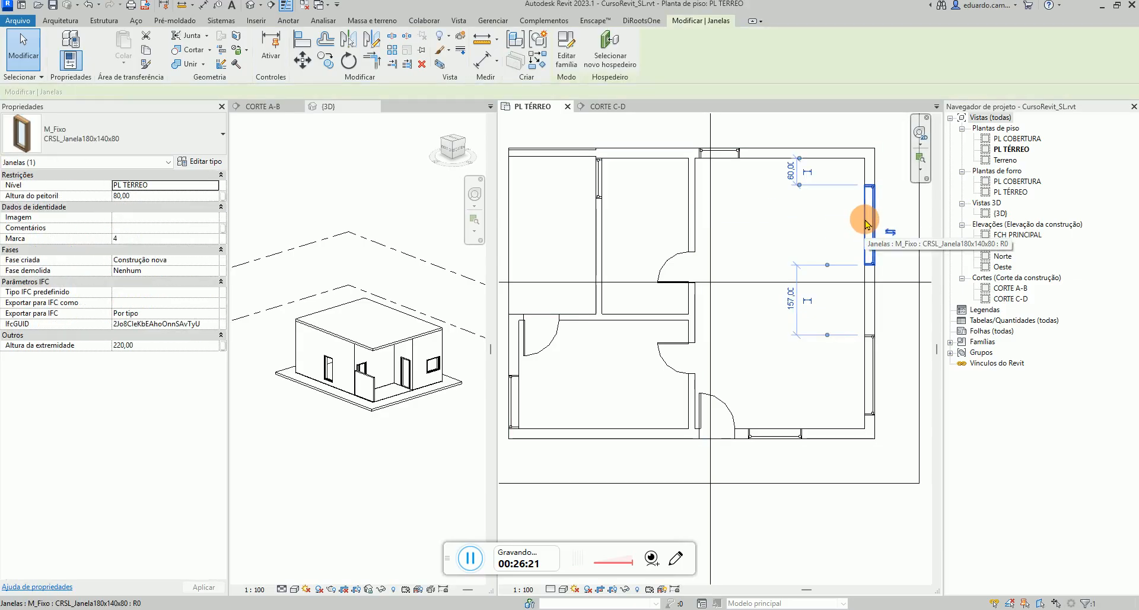
pyautogui.click(201, 161)
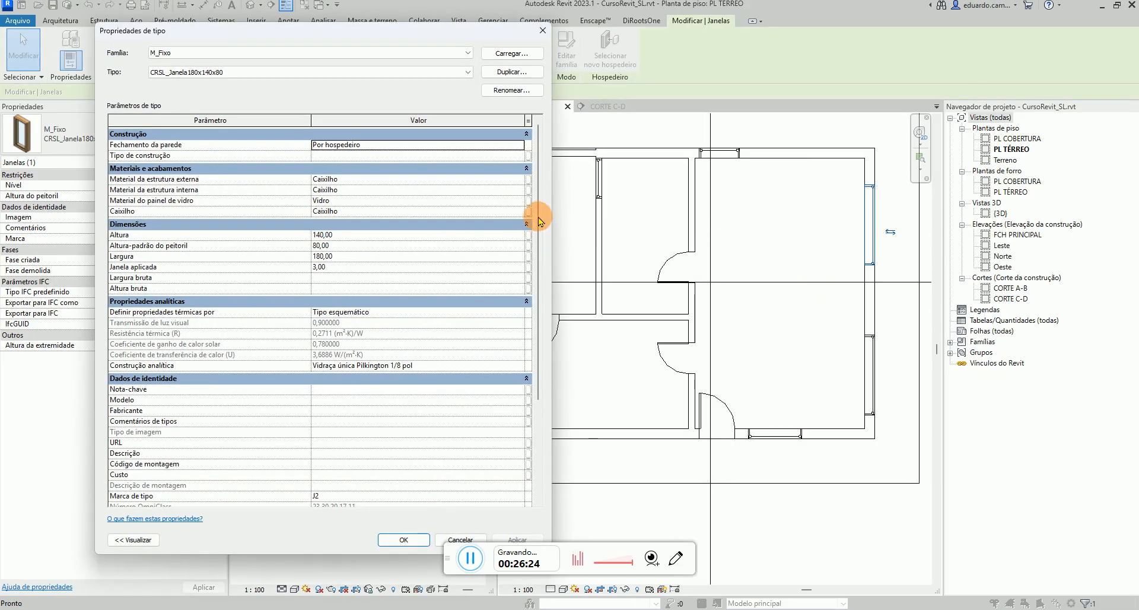
pyautogui.scroll(-3, 540, 221)
pyautogui.click(328, 383)
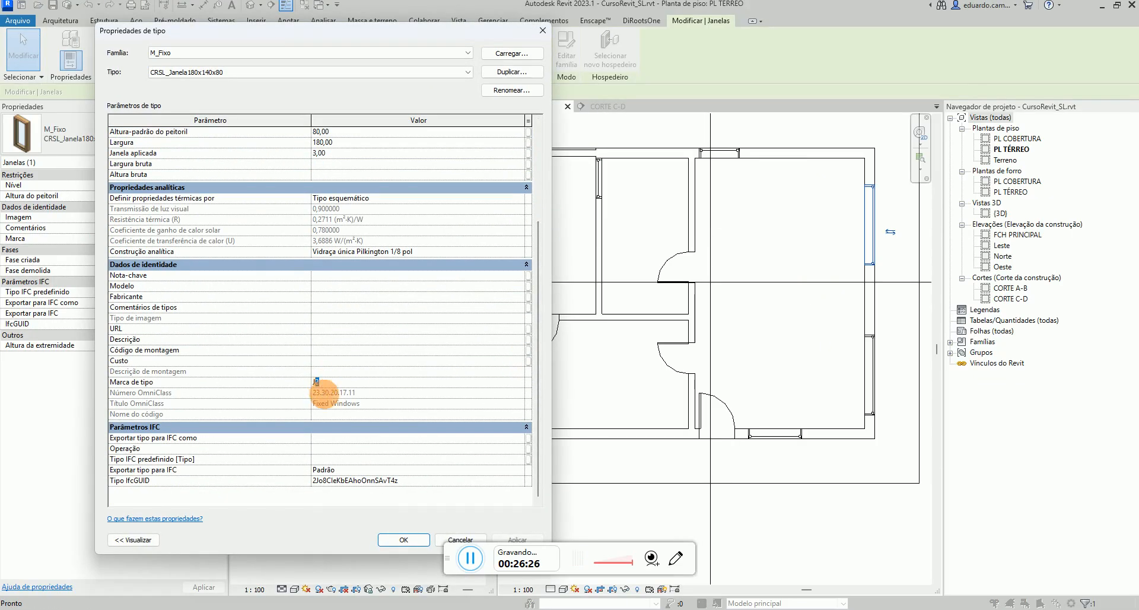
pyautogui.click(405, 539)
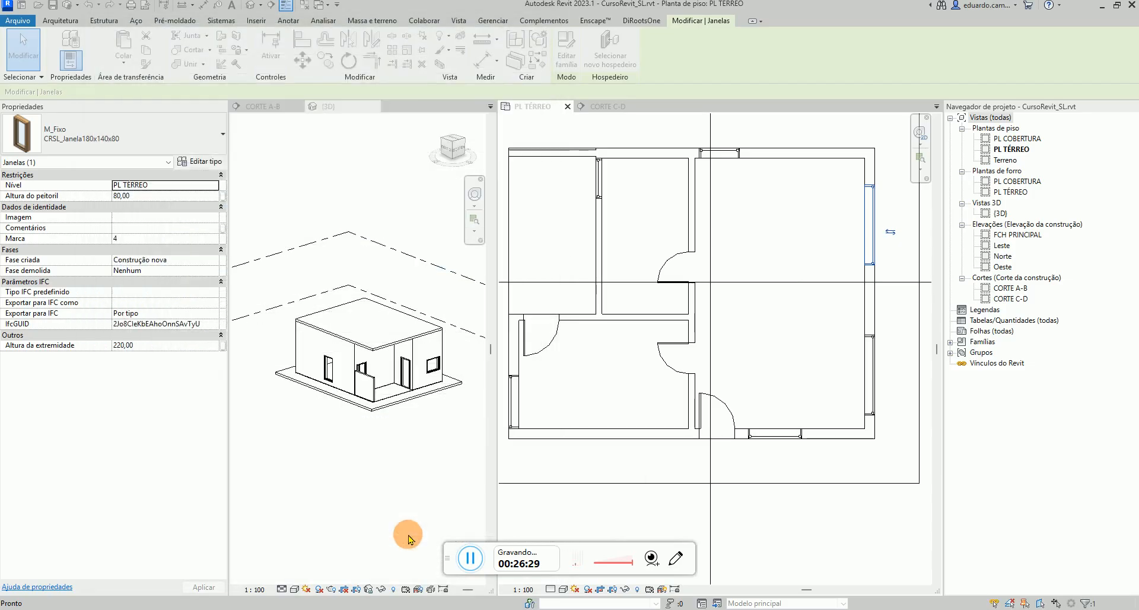
# Set the type mark of the CRSL_Janela90x90x130 window type on the upper wall to J2
pyautogui.click(600, 189)
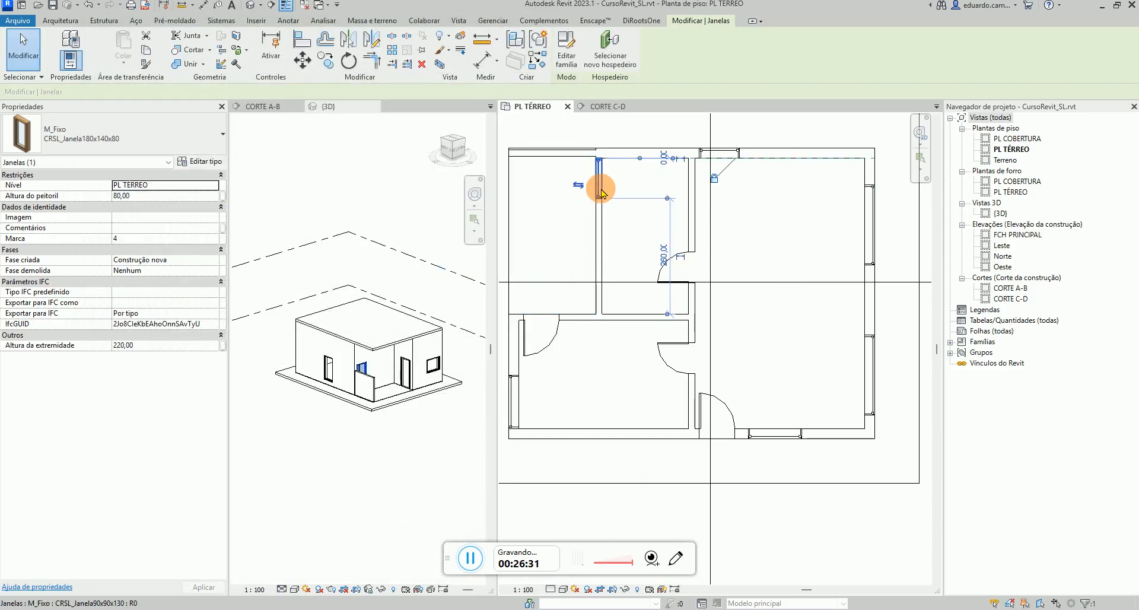
pyautogui.click(210, 164)
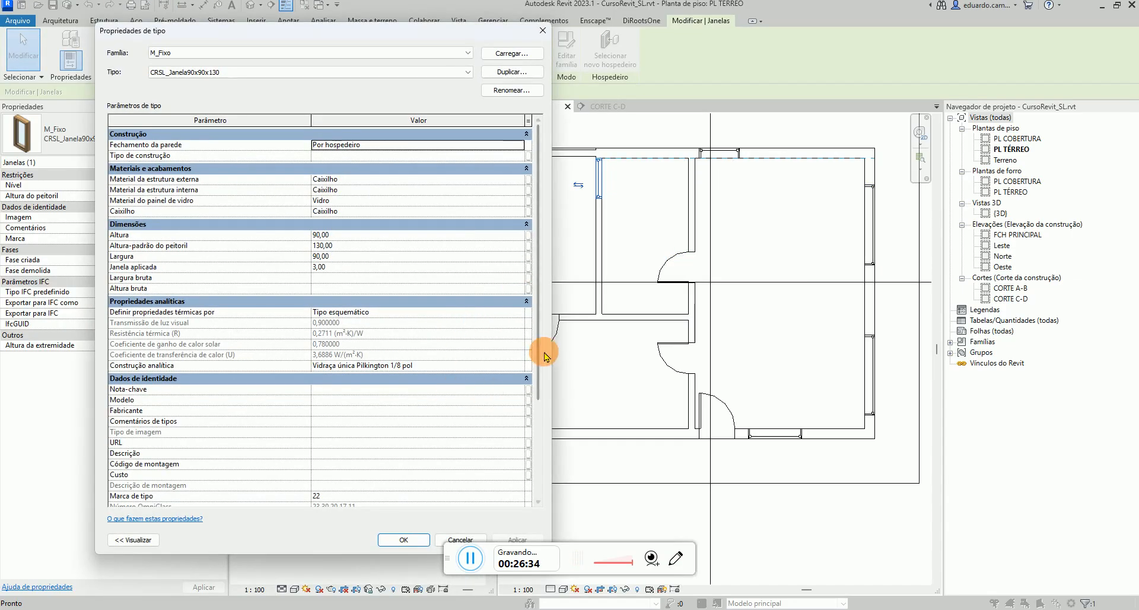
pyautogui.scroll(-3, 544, 356)
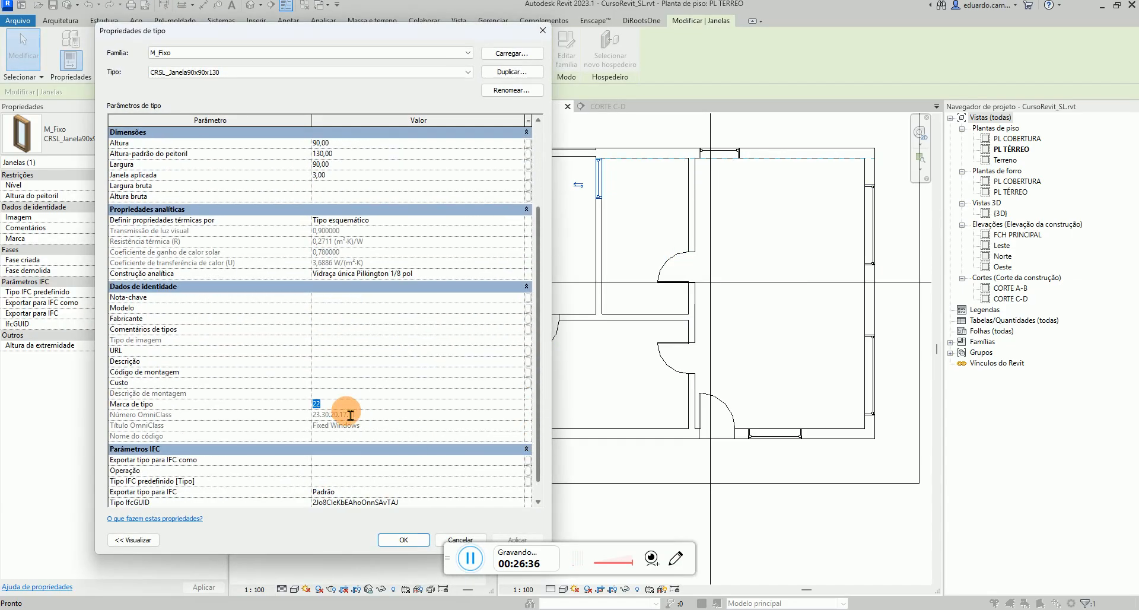
pyautogui.click(401, 539)
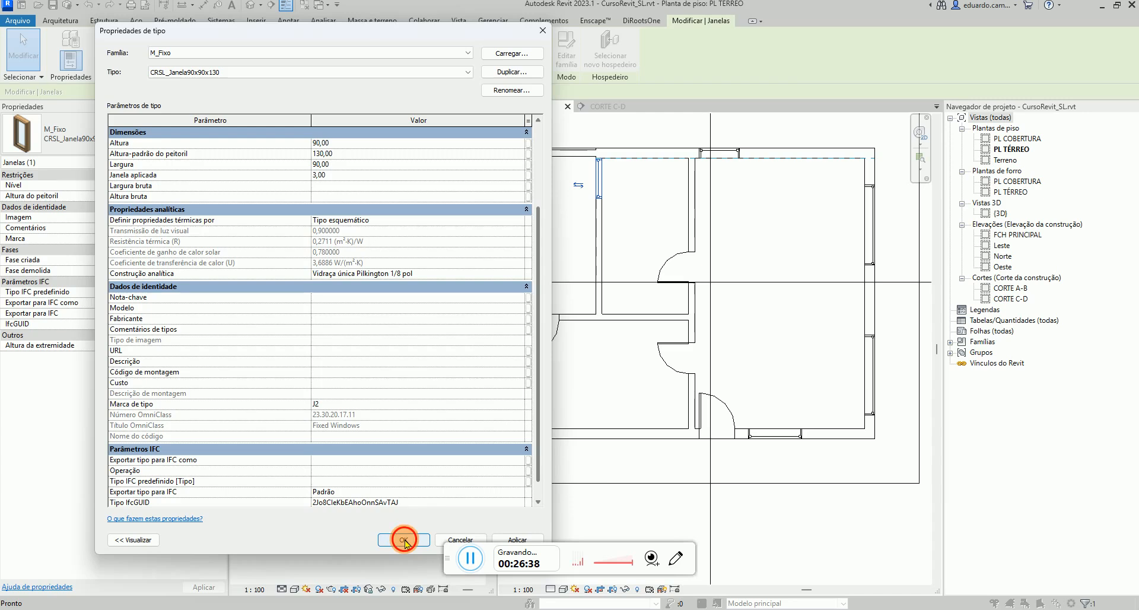
# Set the type mark of the CRSL_Janela120x180x40 window type on the bottom wall to J5
pyautogui.click(775, 442)
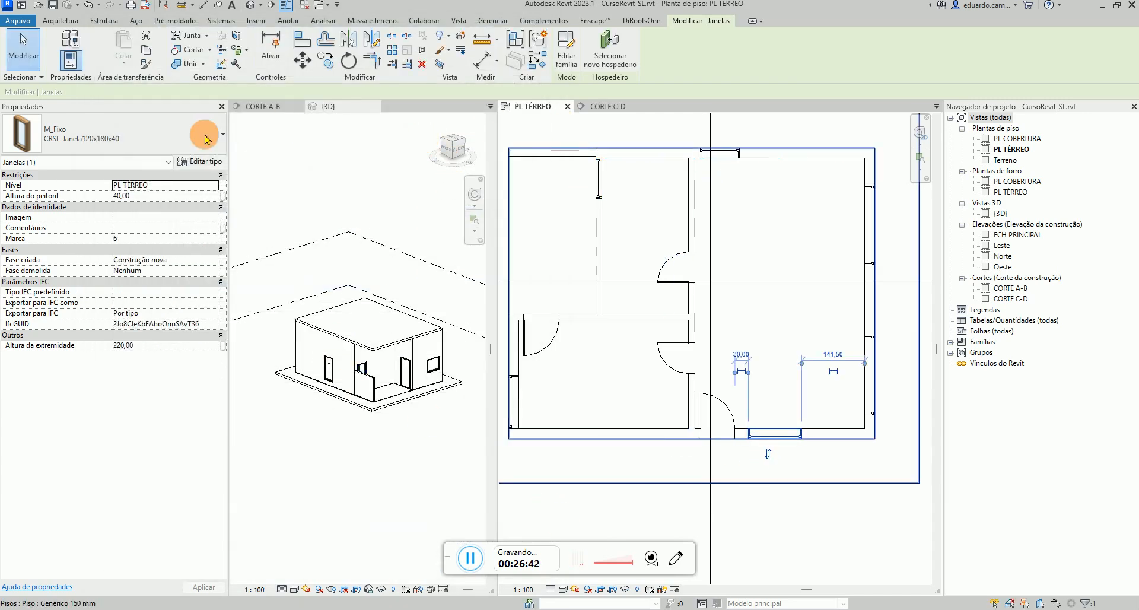
pyautogui.click(202, 163)
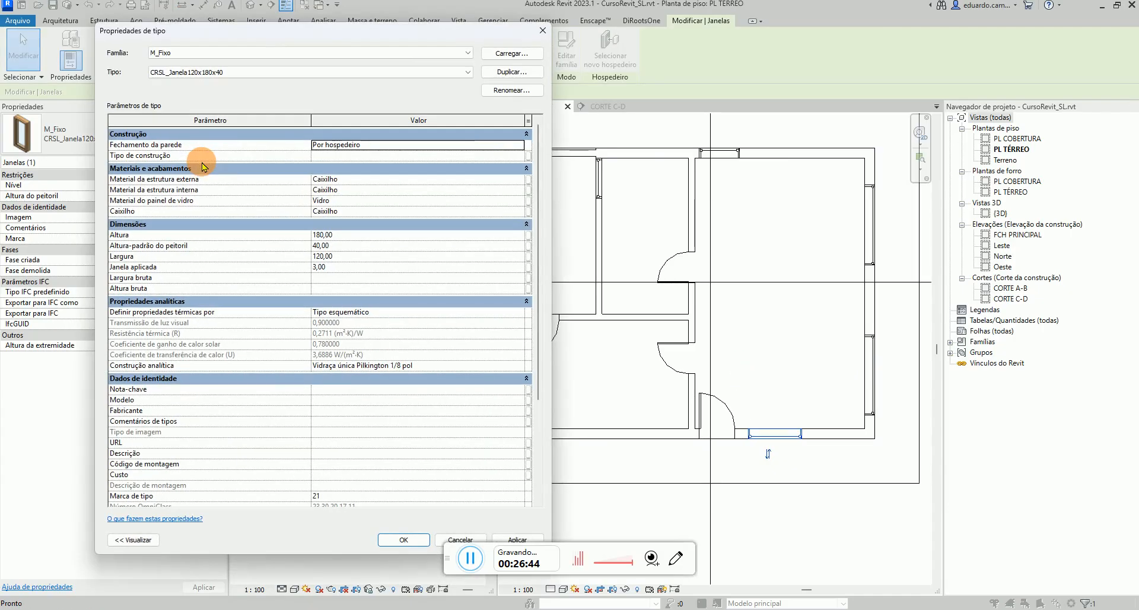
pyautogui.moveTo(534, 305); pyautogui.dragTo(534, 427)
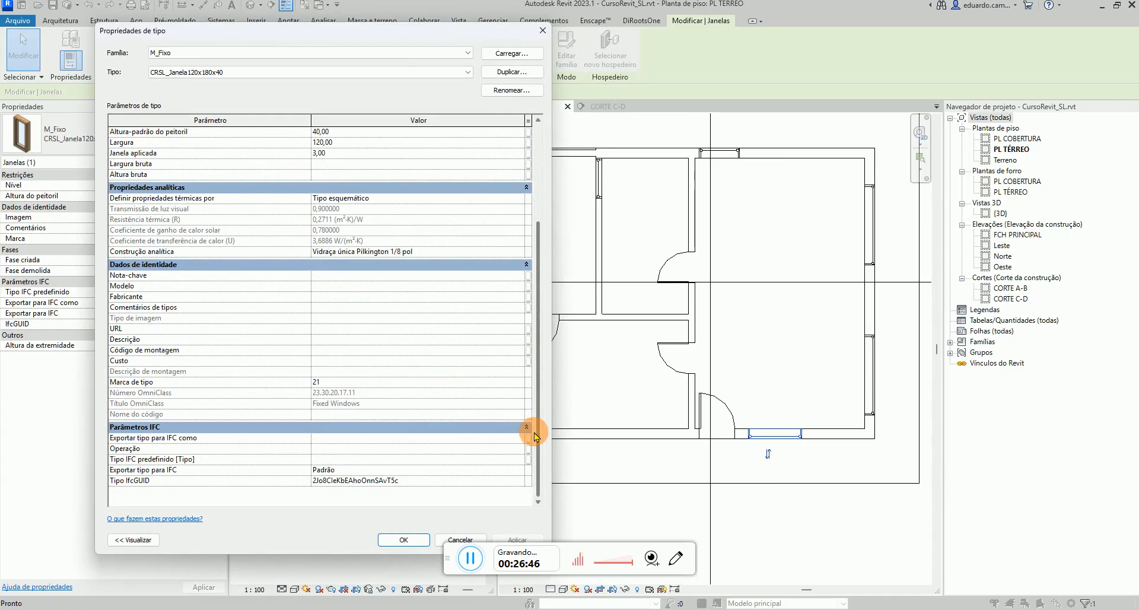
pyautogui.click(333, 382)
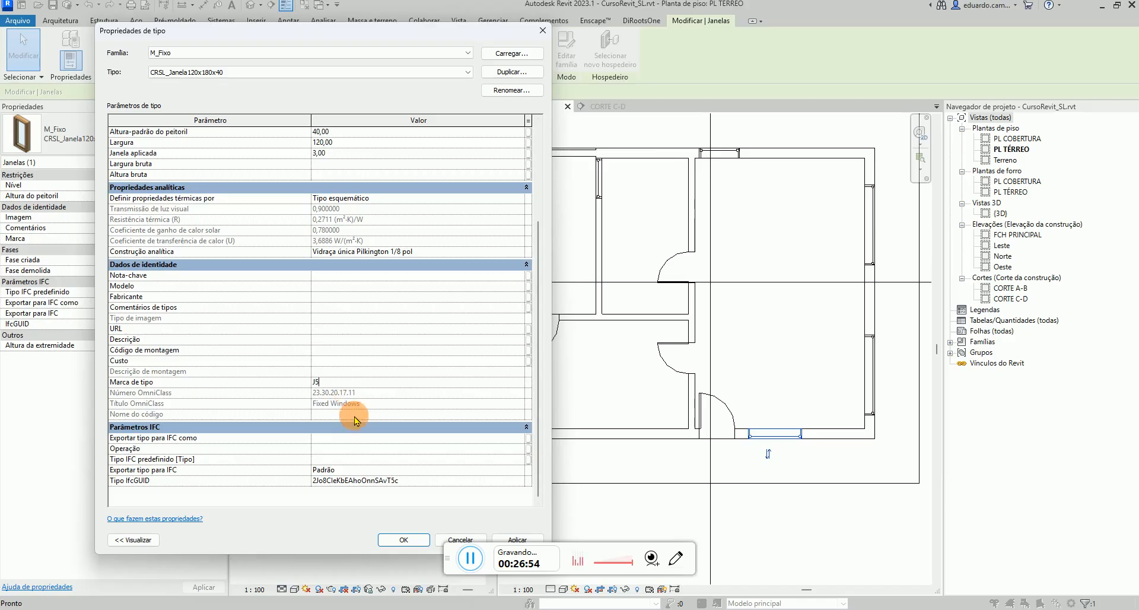
pyautogui.click(402, 540)
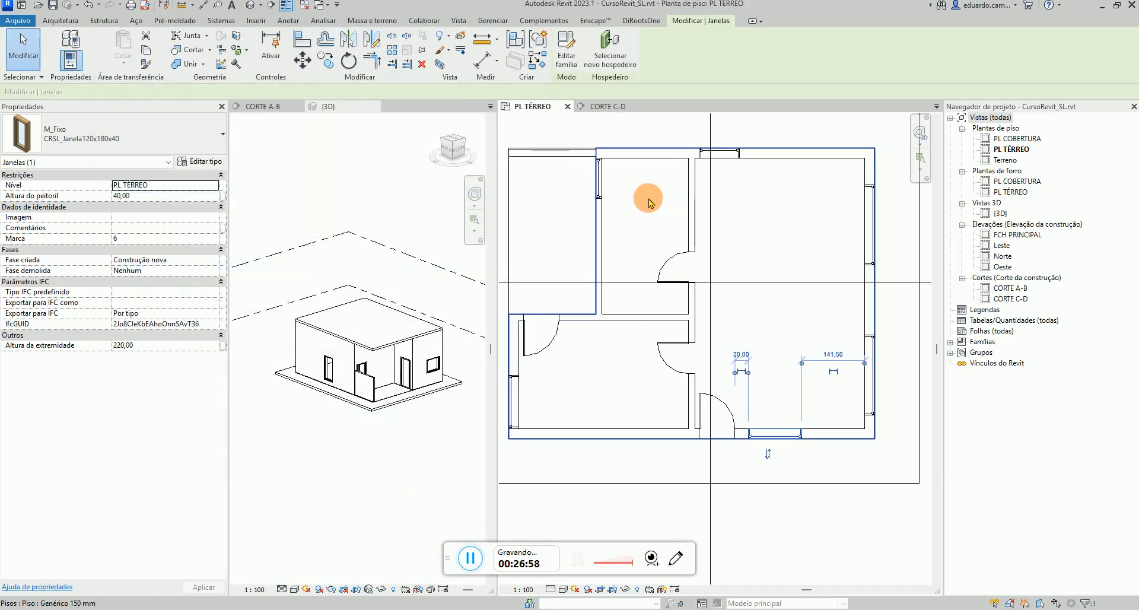
# Set the type mark of the CRSL_Porta70x210 door type to P1
pyautogui.click(675, 262)
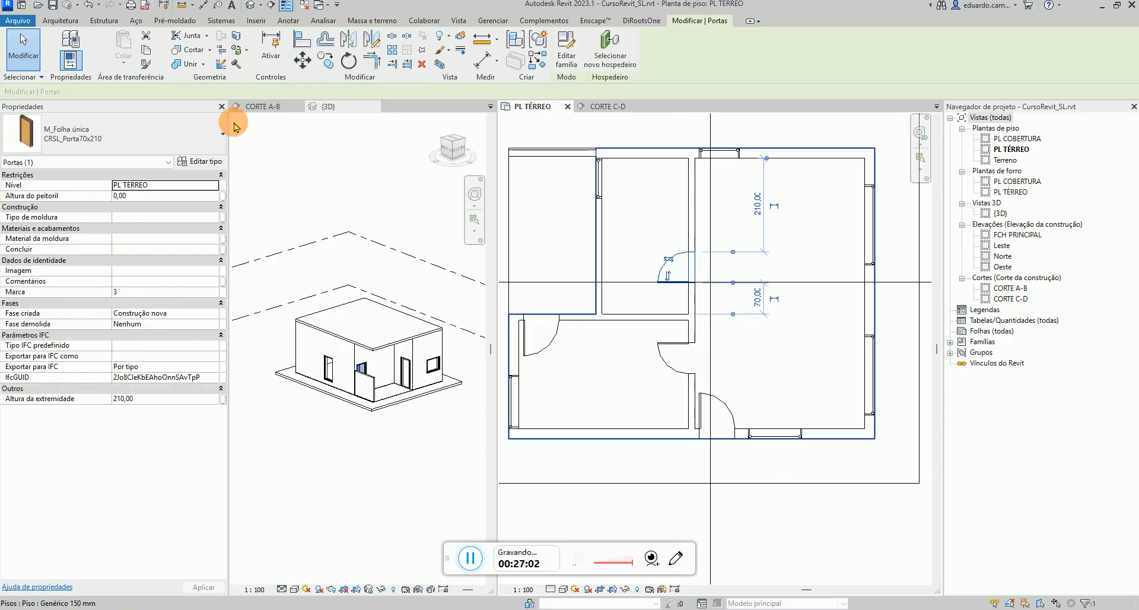
pyautogui.click(215, 163)
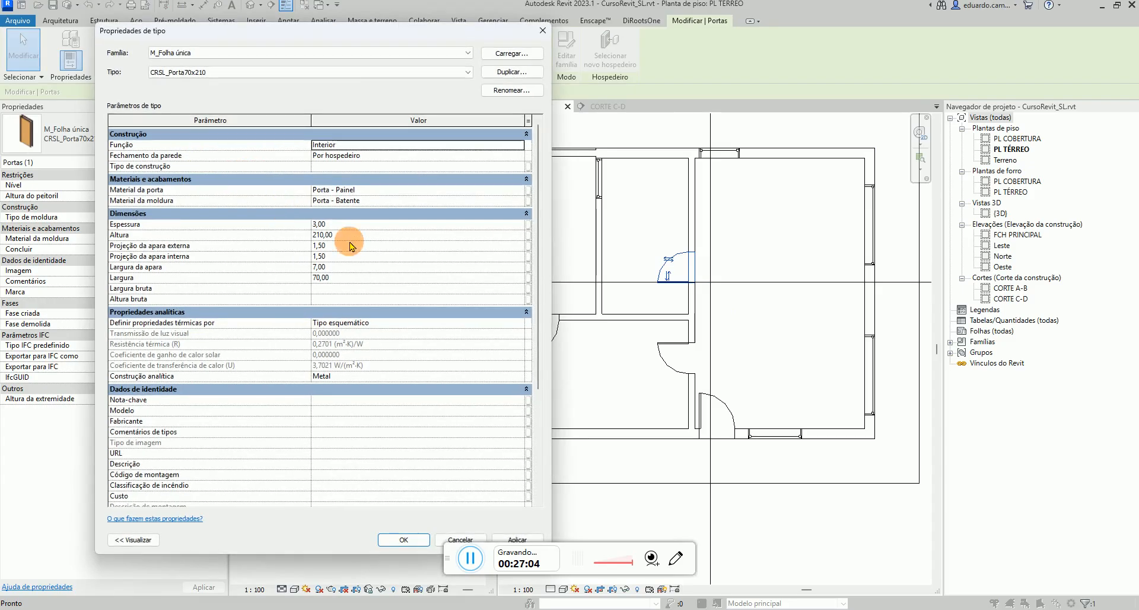
pyautogui.moveTo(537, 241); pyautogui.dragTo(530, 350)
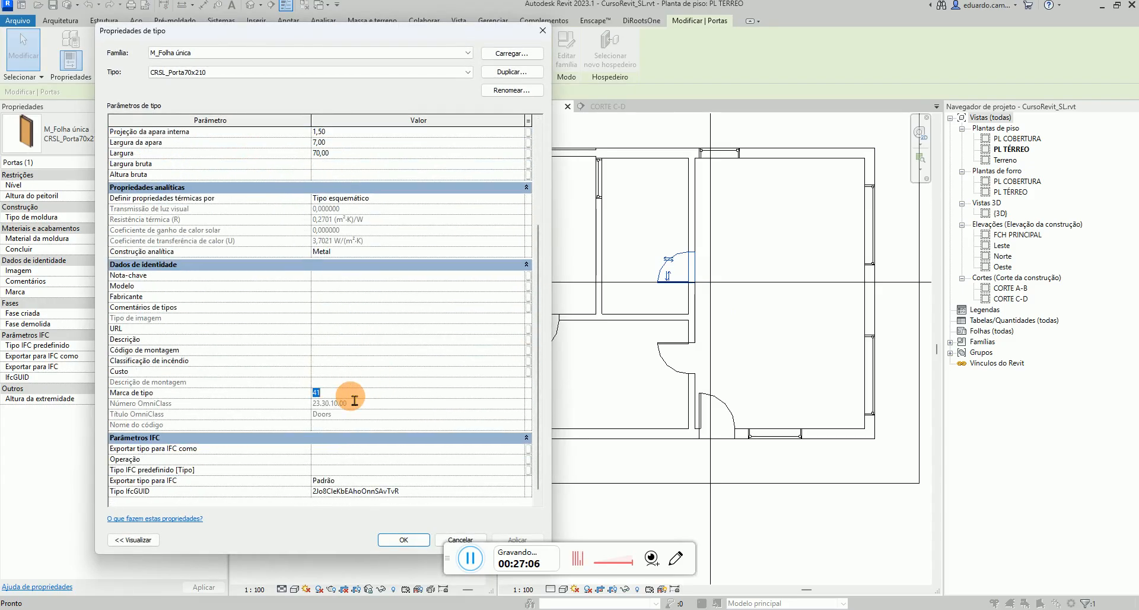
pyautogui.click(404, 539)
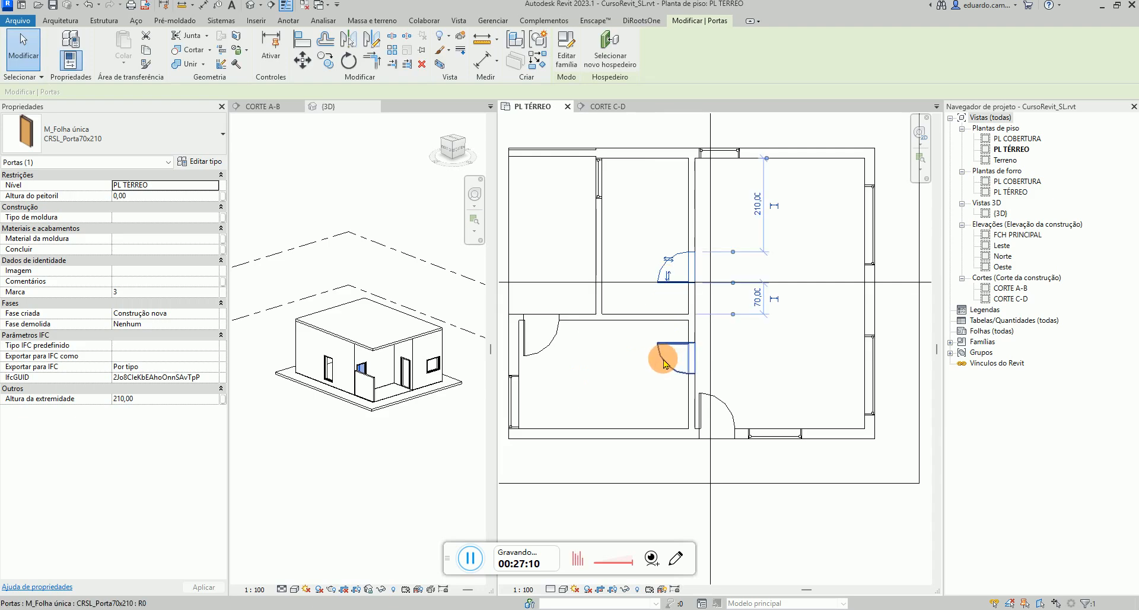
# Edit the type mark of the CRSL_Porta80x210 door type on the left room's wall
pyautogui.click(553, 338)
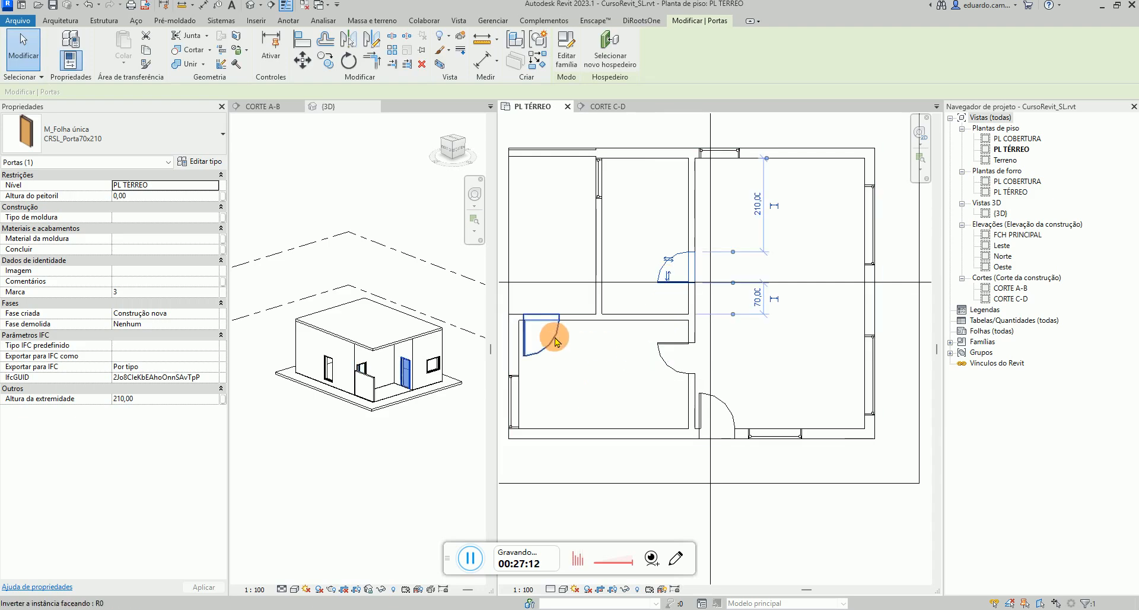
pyautogui.click(214, 162)
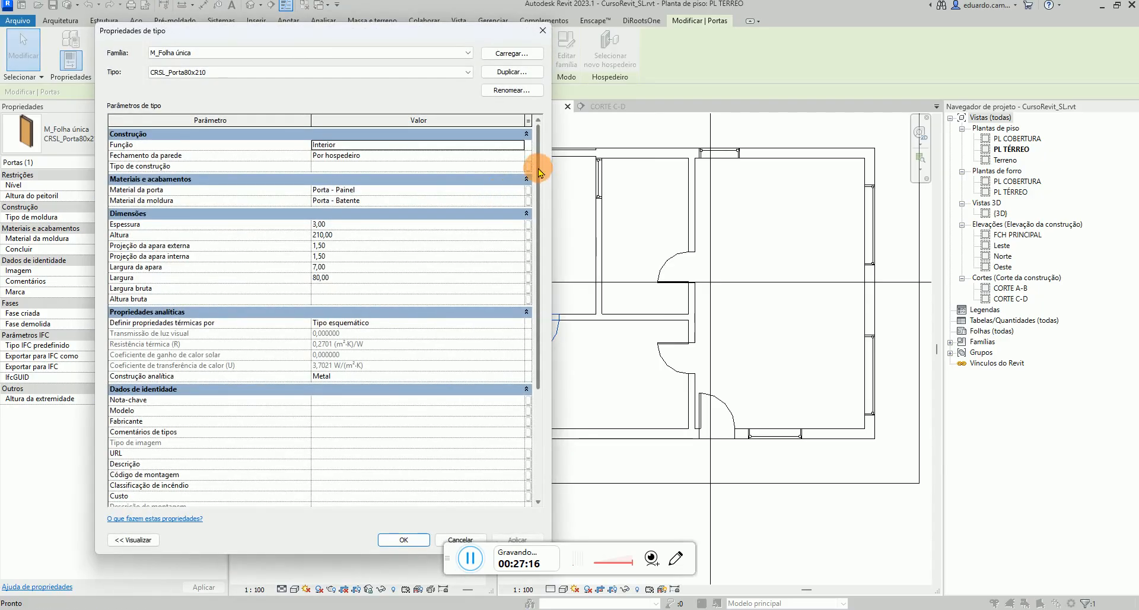
pyautogui.moveTo(537, 169); pyautogui.dragTo(537, 353)
pyautogui.click(325, 383)
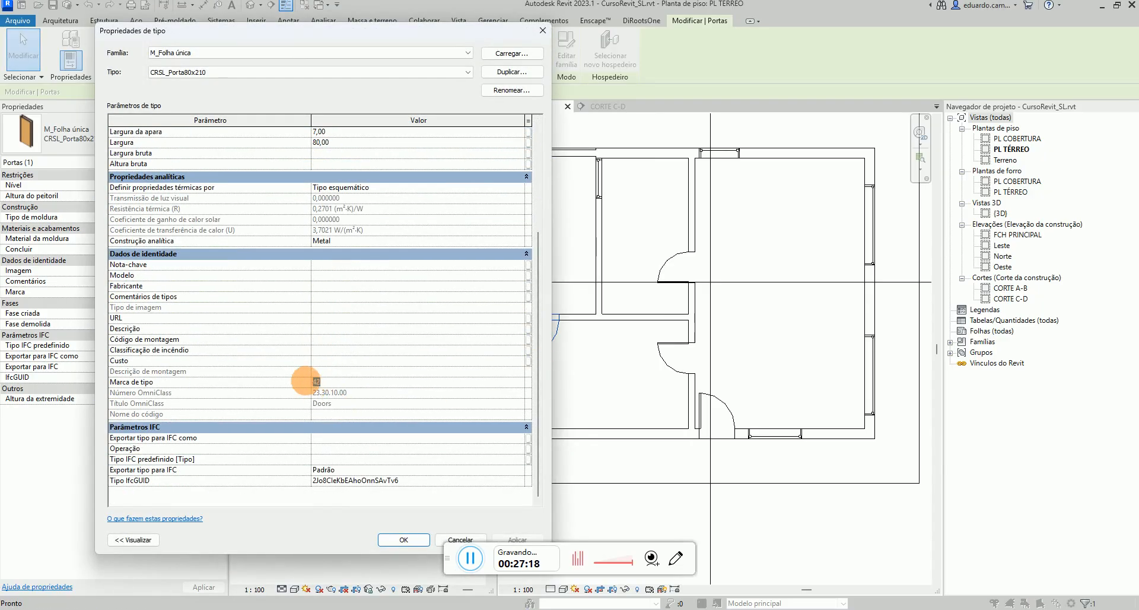
pyautogui.click(403, 538)
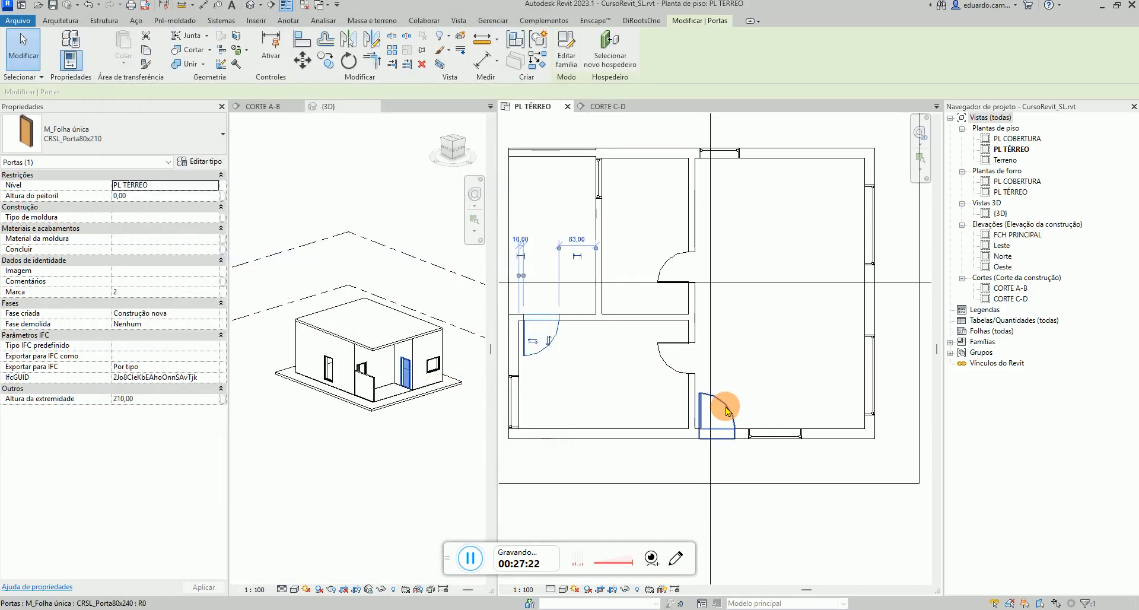
# Set the type mark of the CRSL_Porta80x240 door type to P3 and apply the change
pyautogui.click(202, 162)
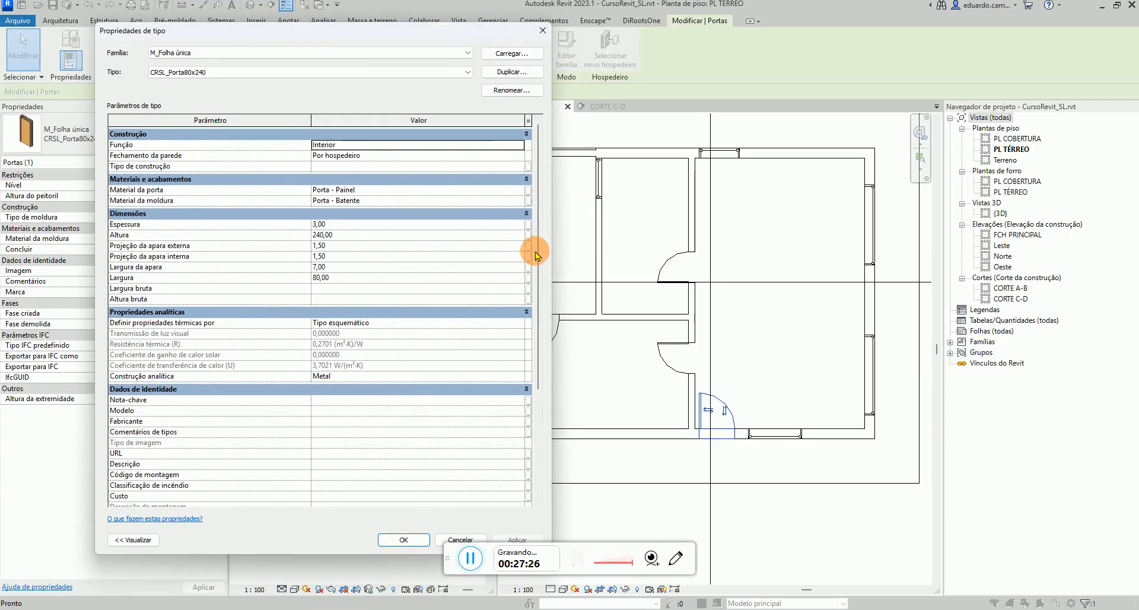
pyautogui.moveTo(532, 250); pyautogui.dragTo(531, 323)
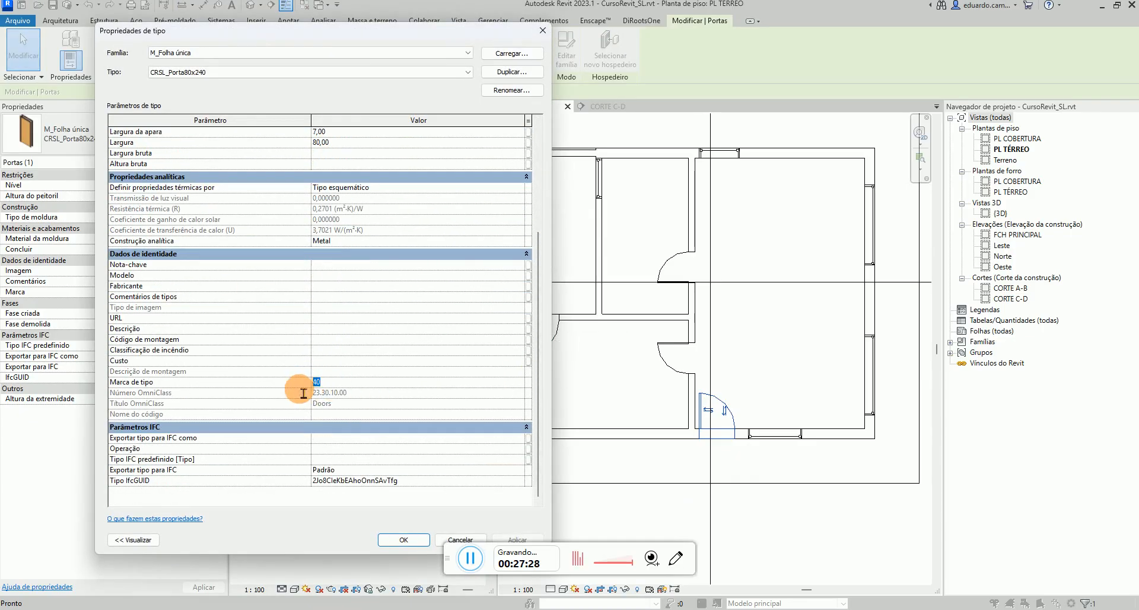
pyautogui.write('P')
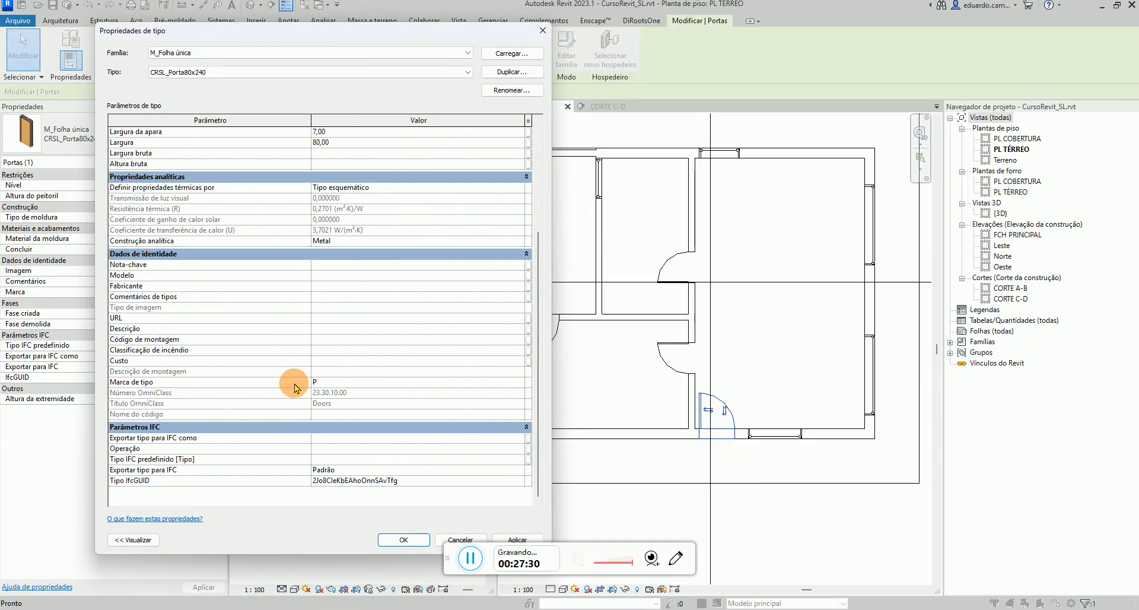
pyautogui.write('3')
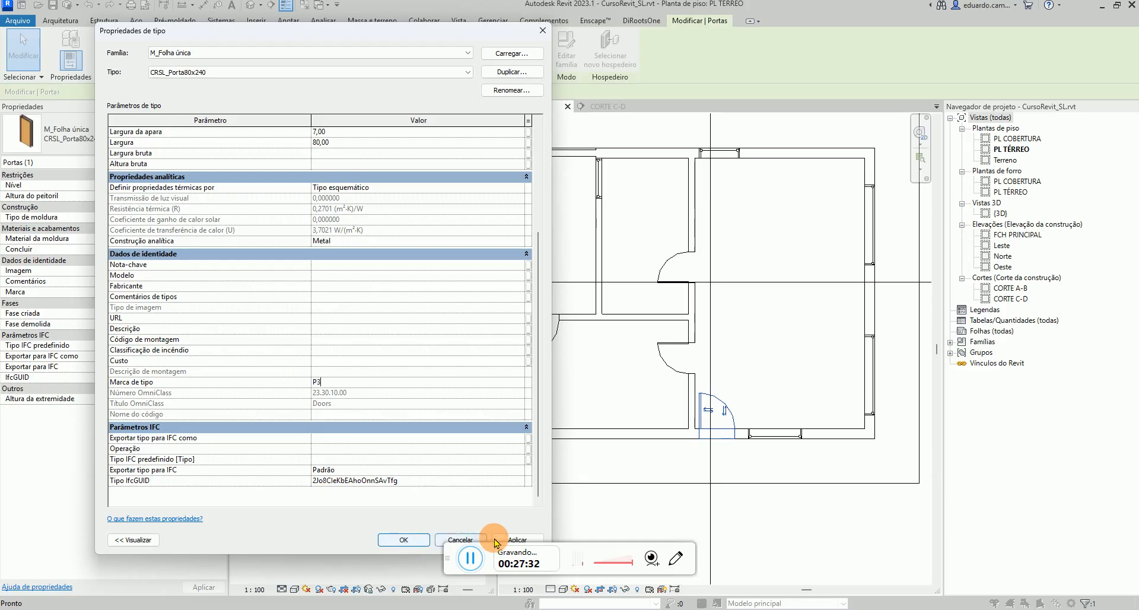
pyautogui.click(517, 539)
pyautogui.click(410, 542)
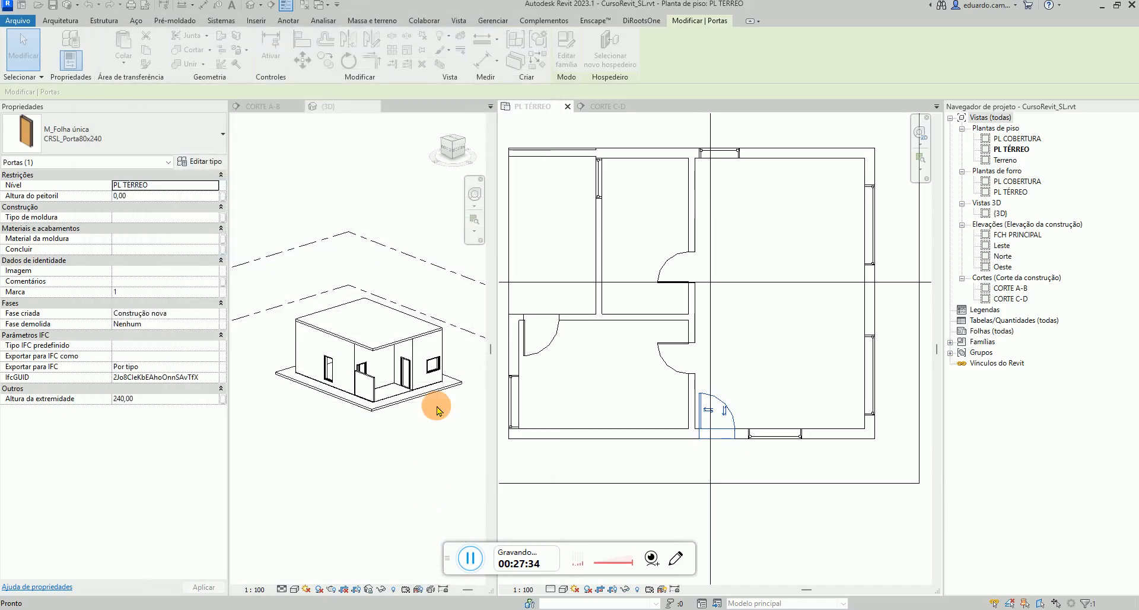
pyautogui.click(582, 488)
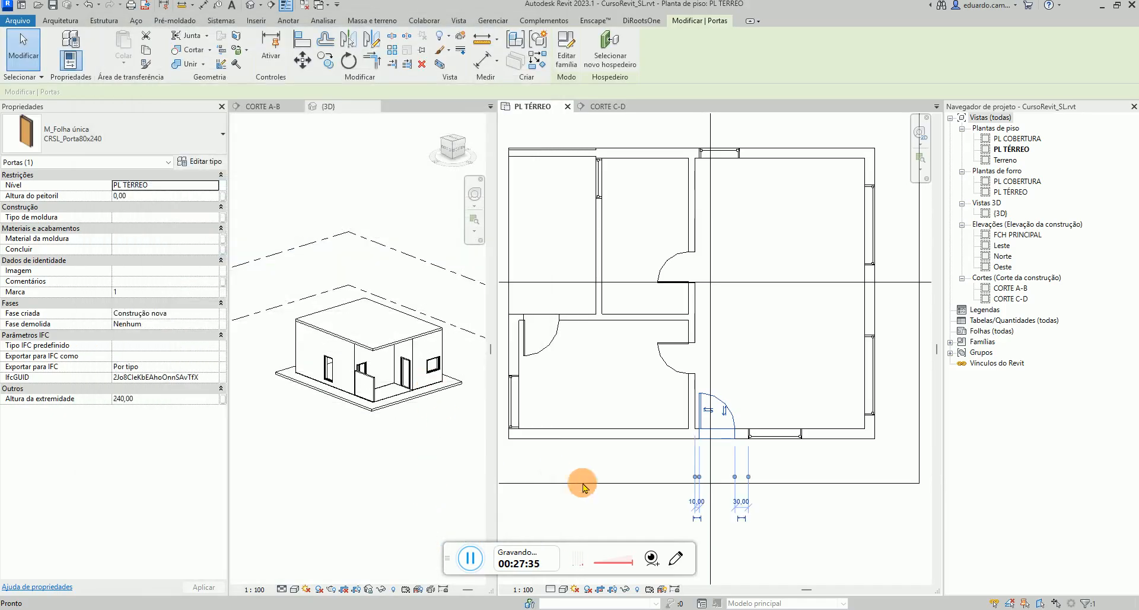
pyautogui.click(729, 411)
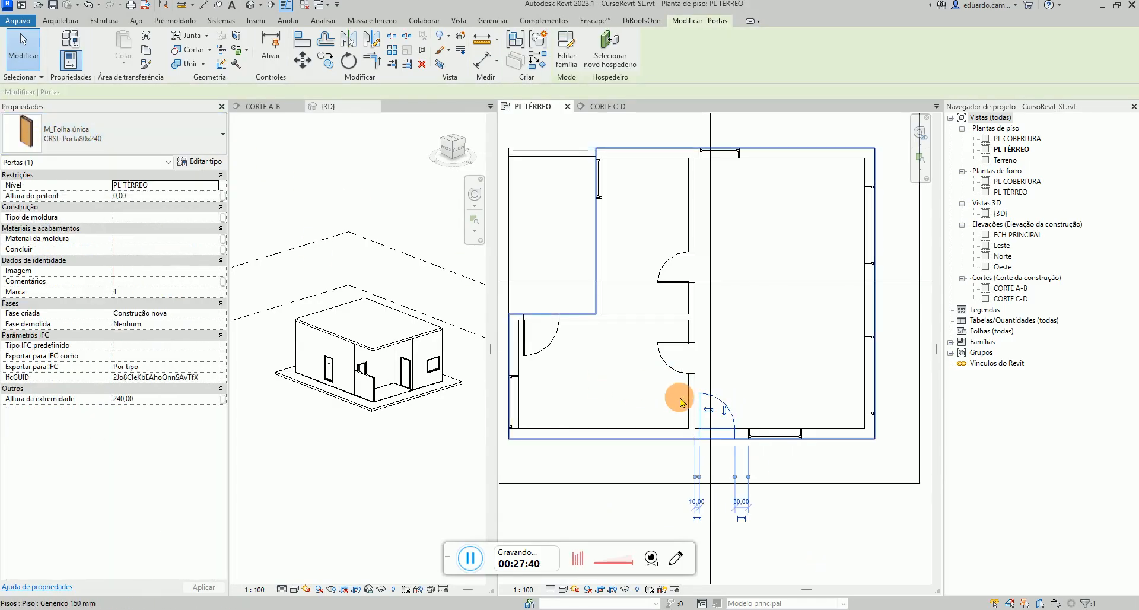
pyautogui.click(814, 539)
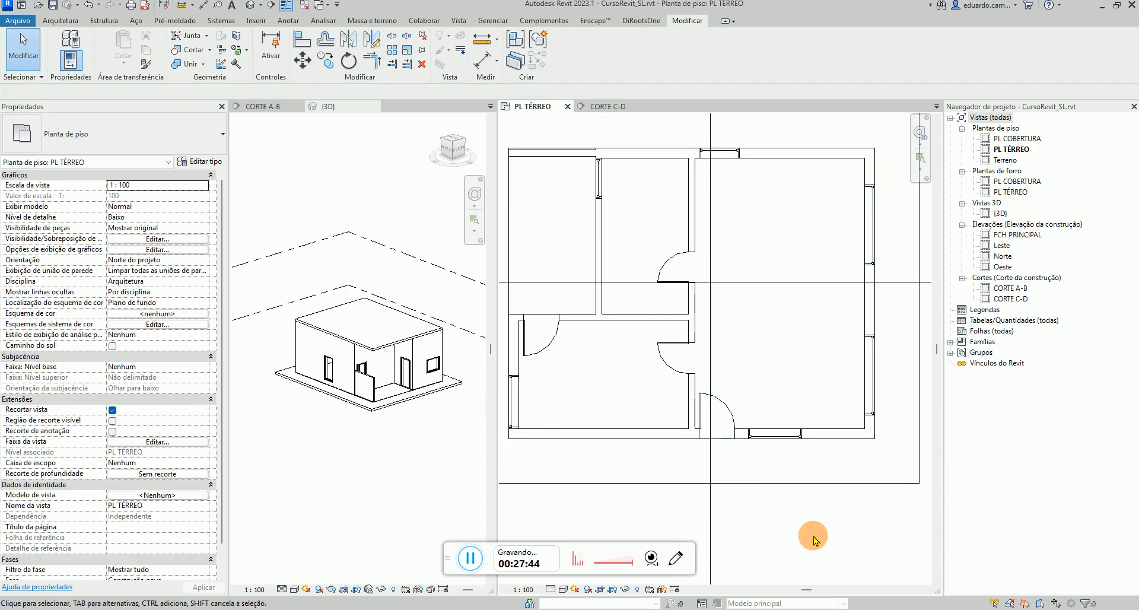
pyautogui.scroll(-2, 776, 490)
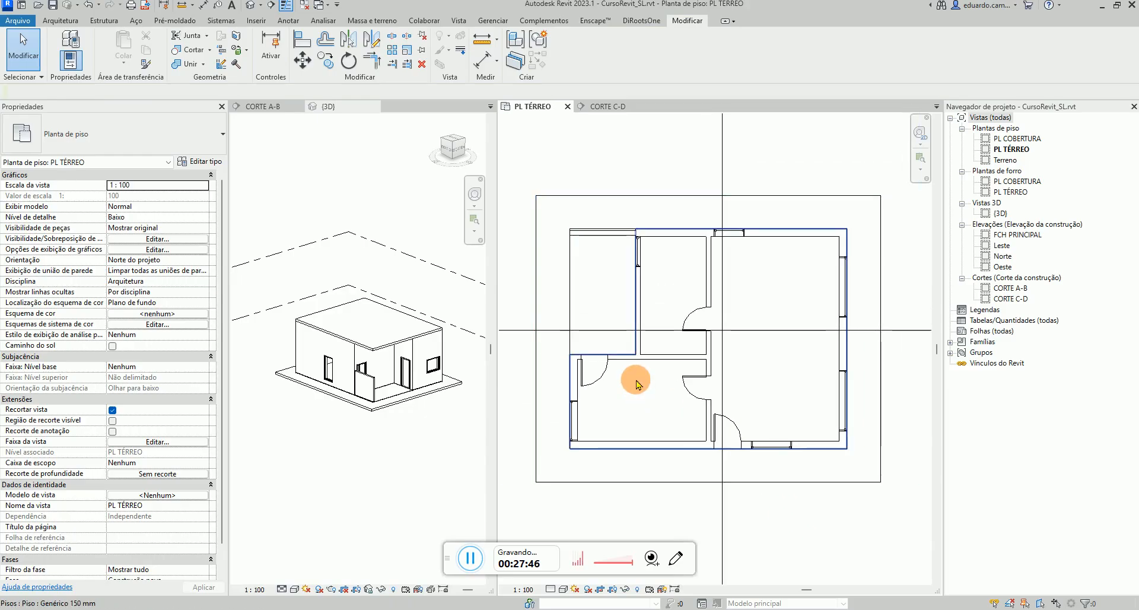
pyautogui.moveTo(635, 379); pyautogui.dragTo(648, 376, button='middle')
pyautogui.keyDown('shift'); pyautogui.moveTo(392, 344); pyautogui.dragTo(388, 345, button='middle'); pyautogui.keyUp('shift')
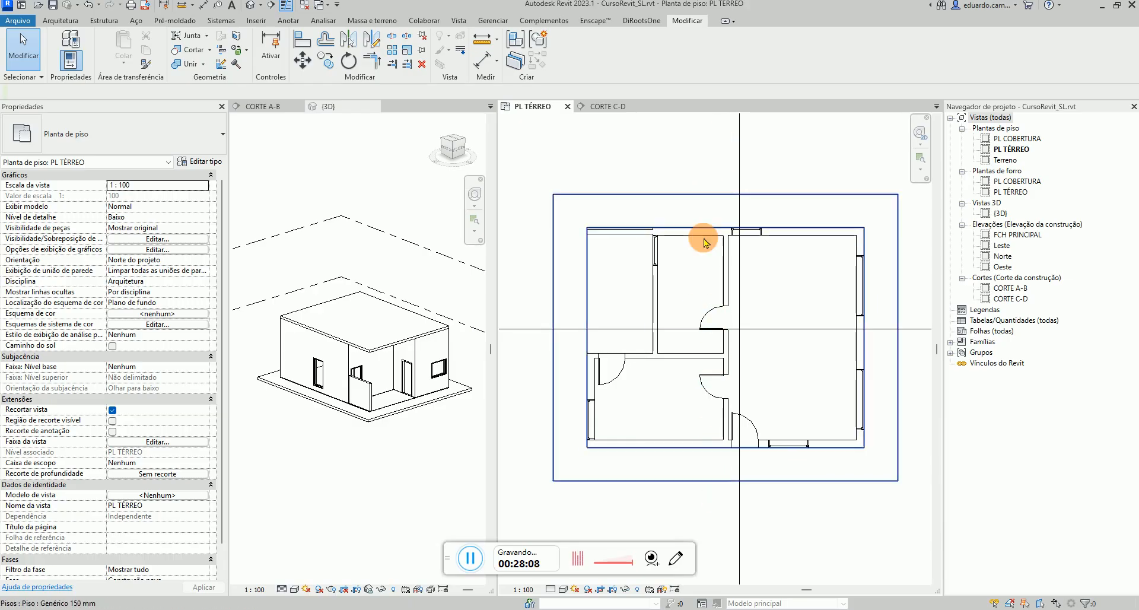
pyautogui.scroll(-2, 695, 445)
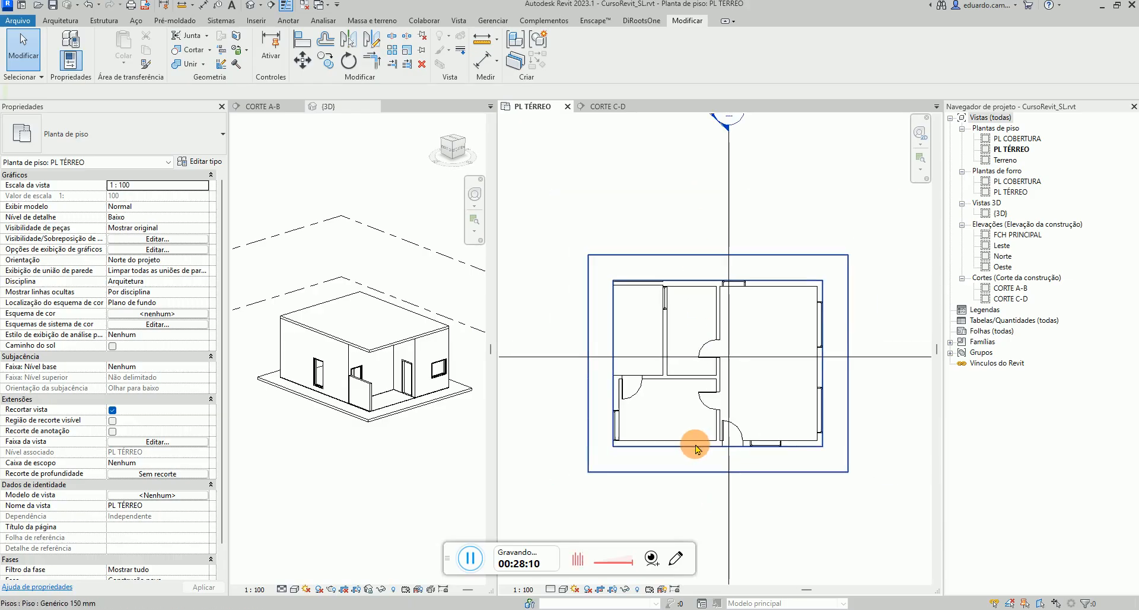
pyautogui.moveTo(708, 418); pyautogui.dragTo(705, 372, button='middle')
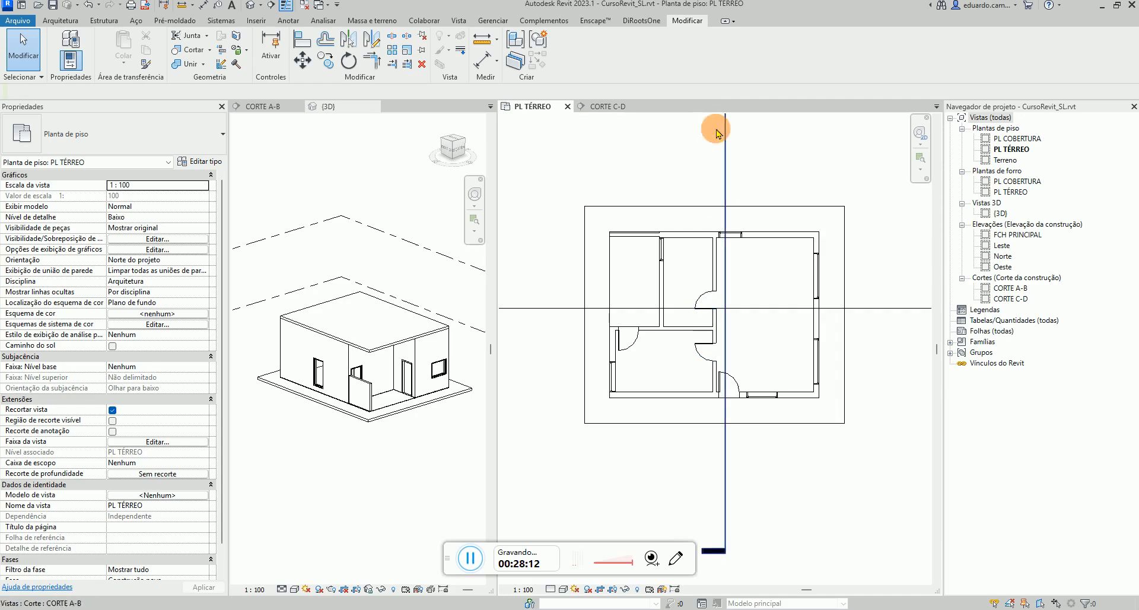
pyautogui.moveTo(697, 175); pyautogui.dragTo(692, 204, button='middle')
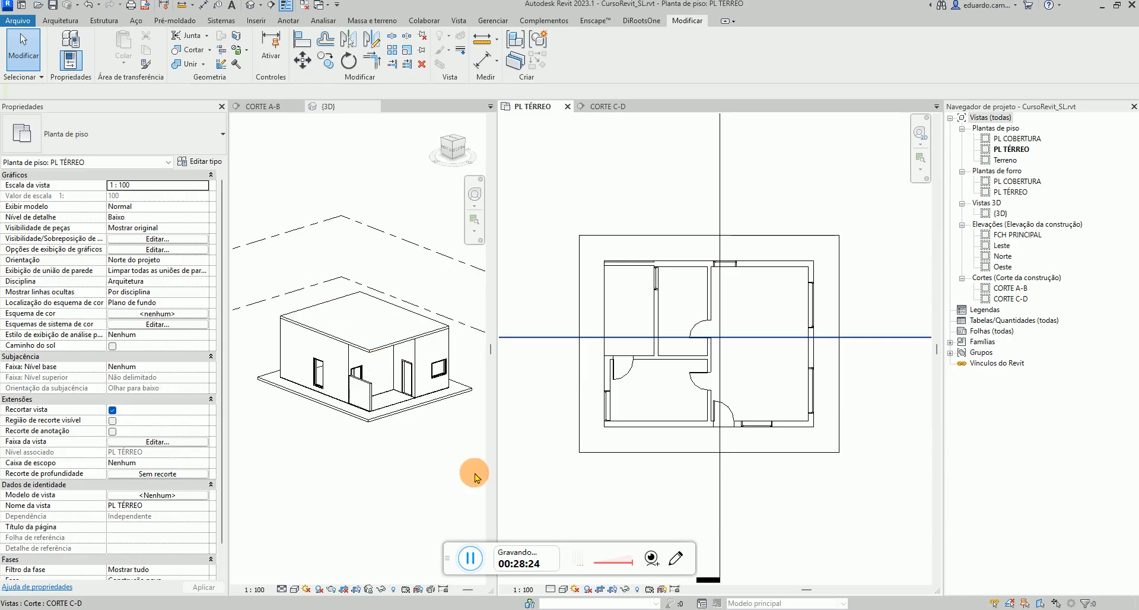
pyautogui.click(675, 558)
pyautogui.click(364, 359)
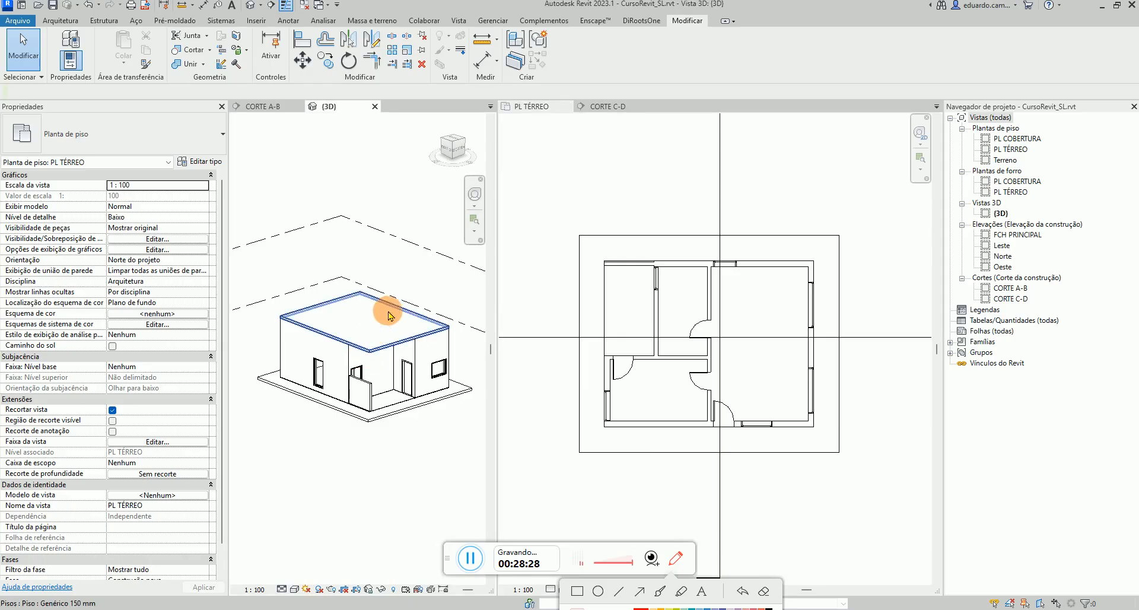
pyautogui.moveTo(421, 319); pyautogui.dragTo(432, 325)
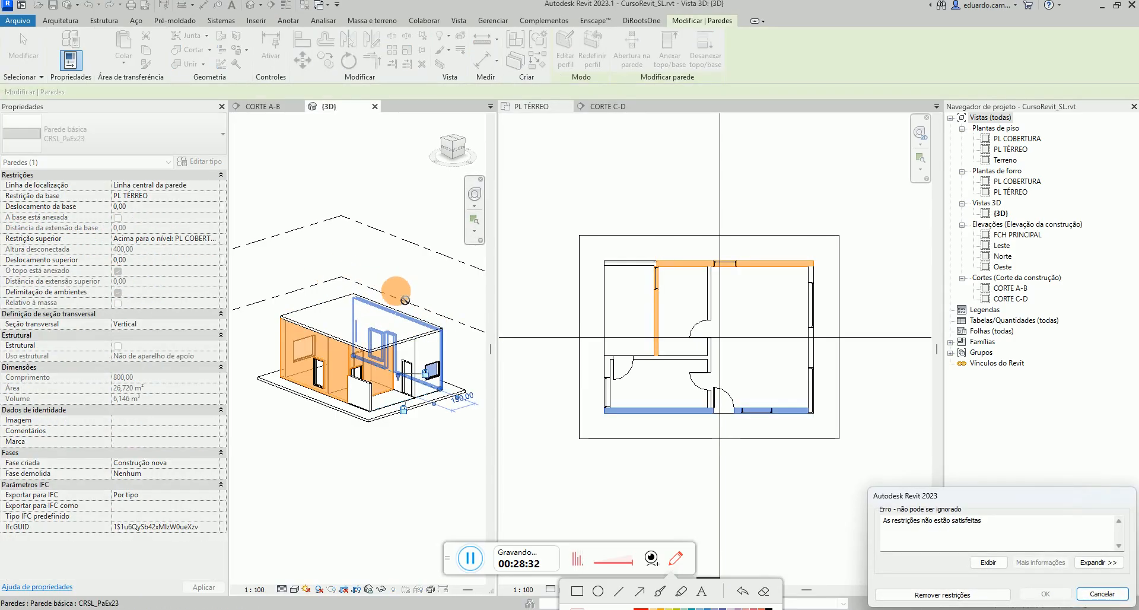
pyautogui.press('Escape')
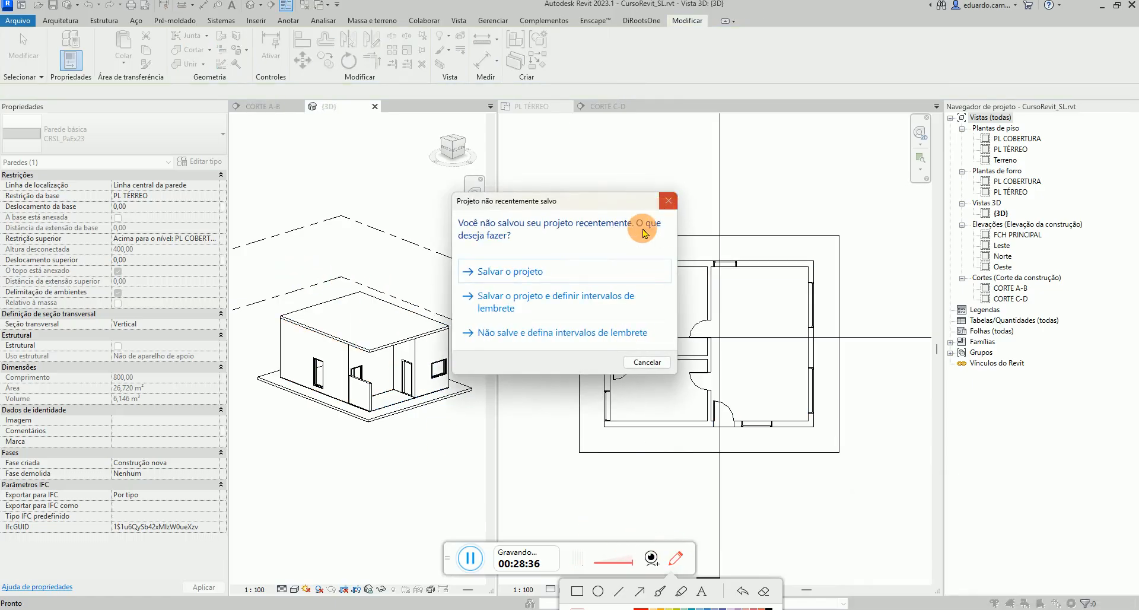
# Save the project
pyautogui.click(499, 272)
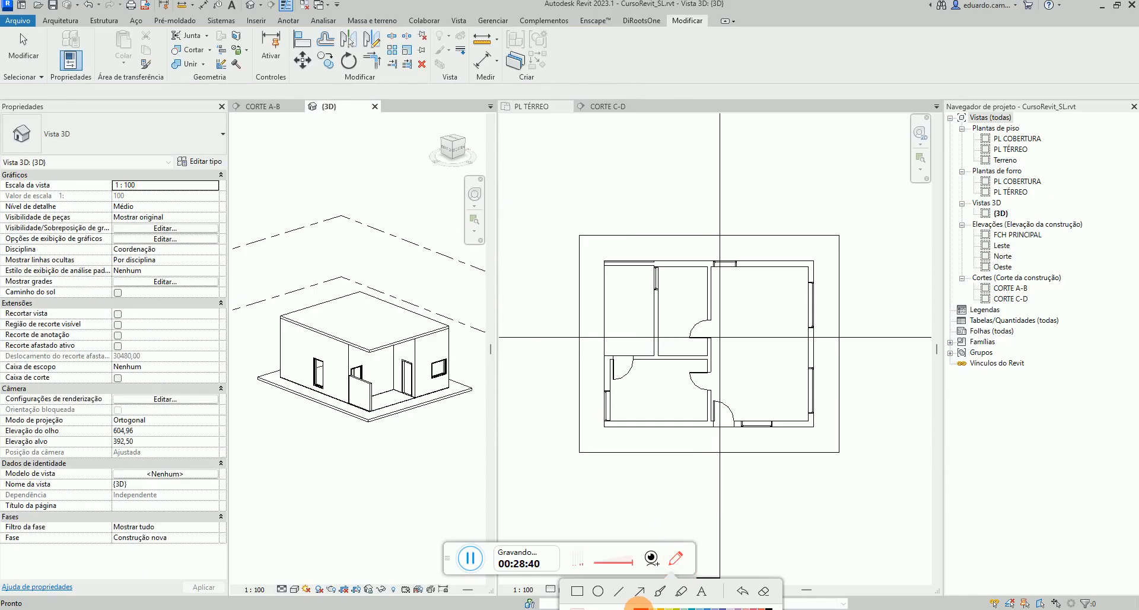
pyautogui.click(674, 563)
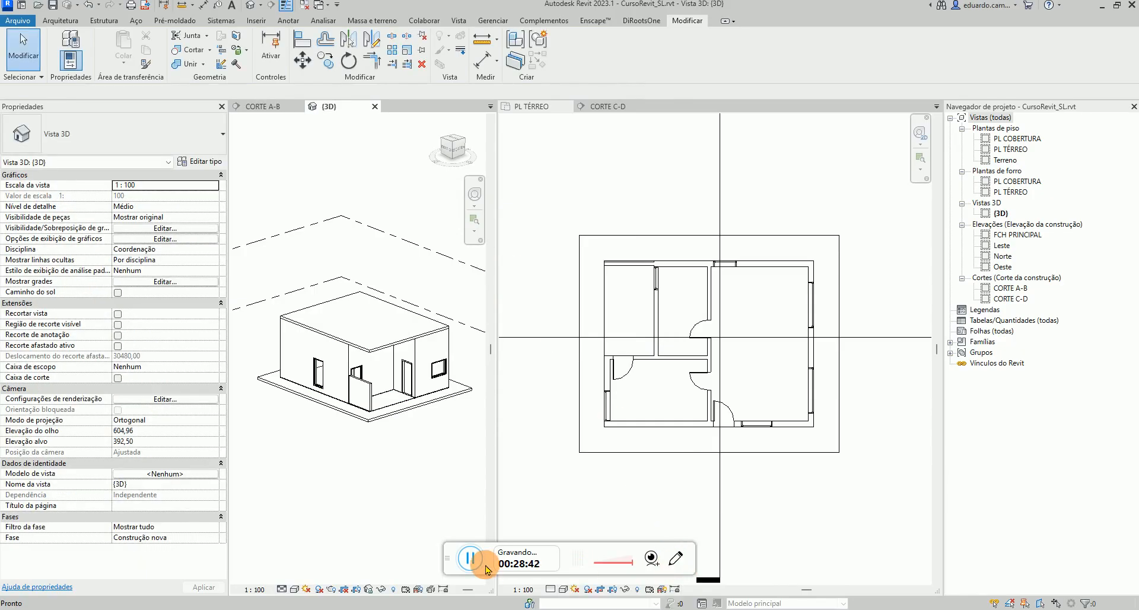
pyautogui.moveTo(449, 557); pyautogui.dragTo(76, 603)
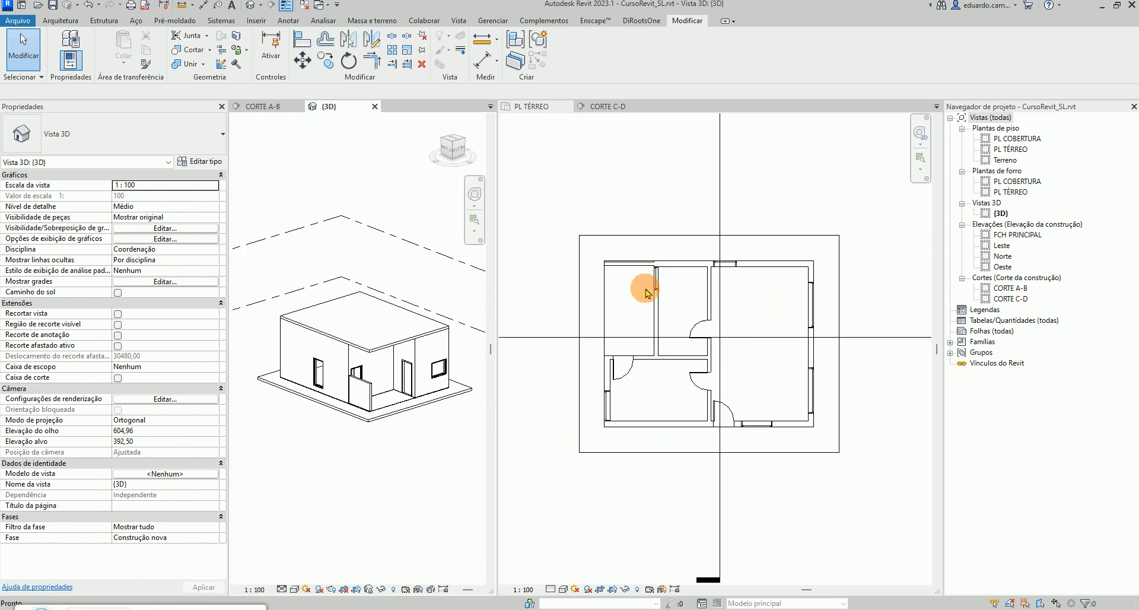
# Start a roof by footprint on the PL COBERTURA level, then cancel the roof sketch
pyautogui.click(61, 21)
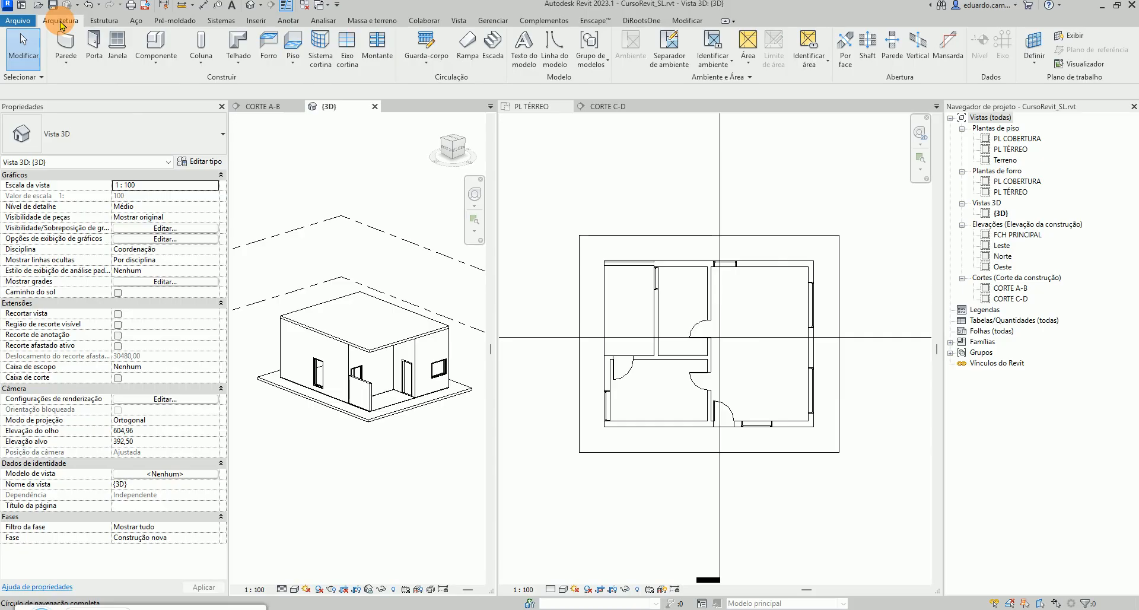
pyautogui.click(241, 68)
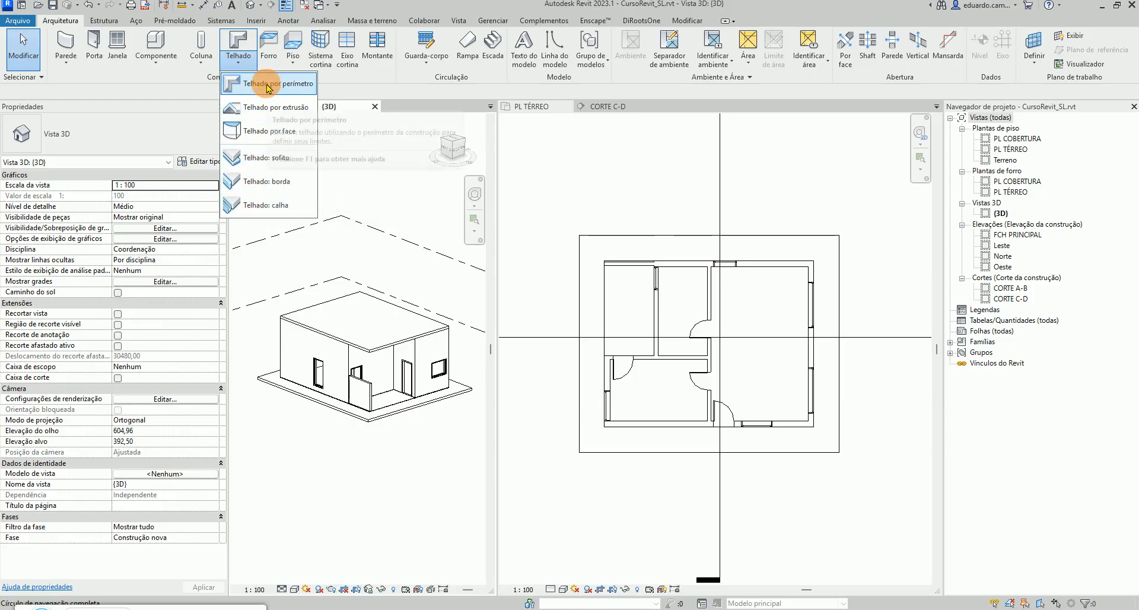
pyautogui.click(266, 107)
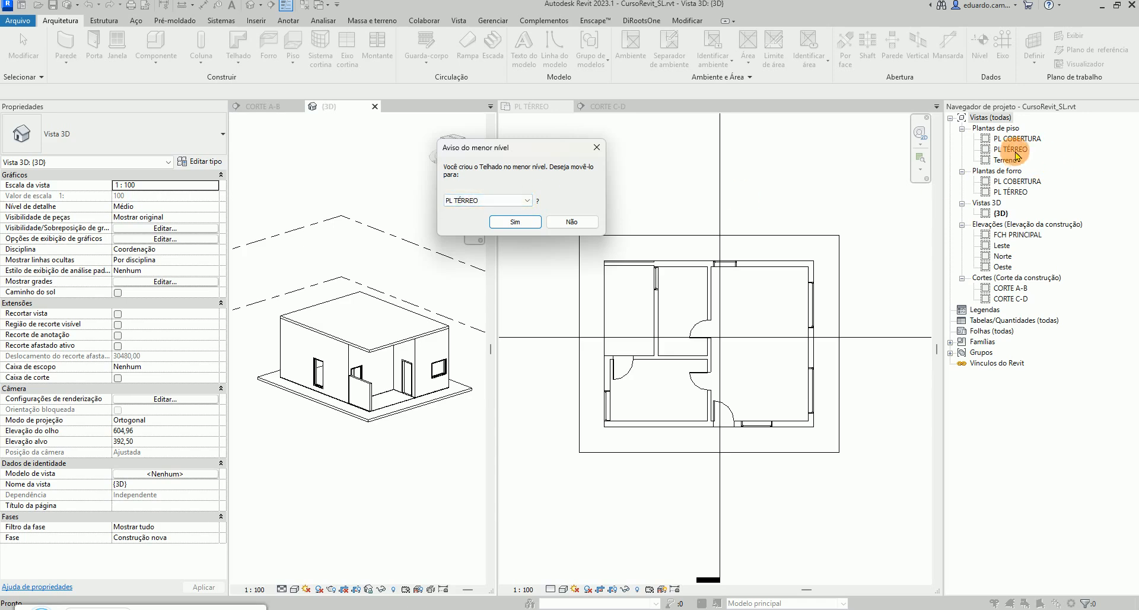
pyautogui.click(525, 199)
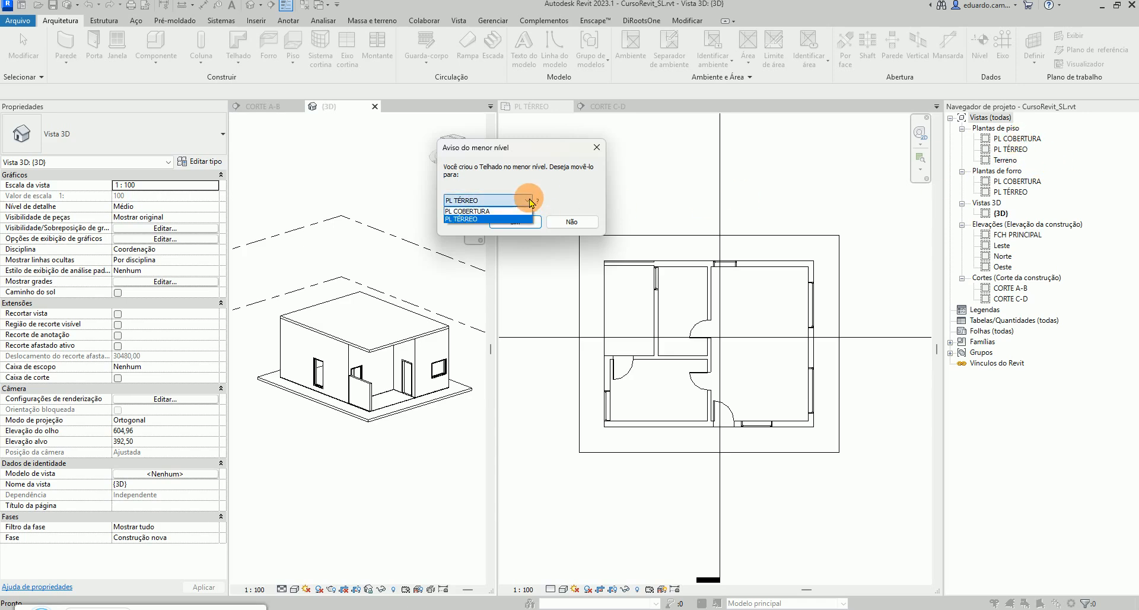
pyautogui.click(487, 212)
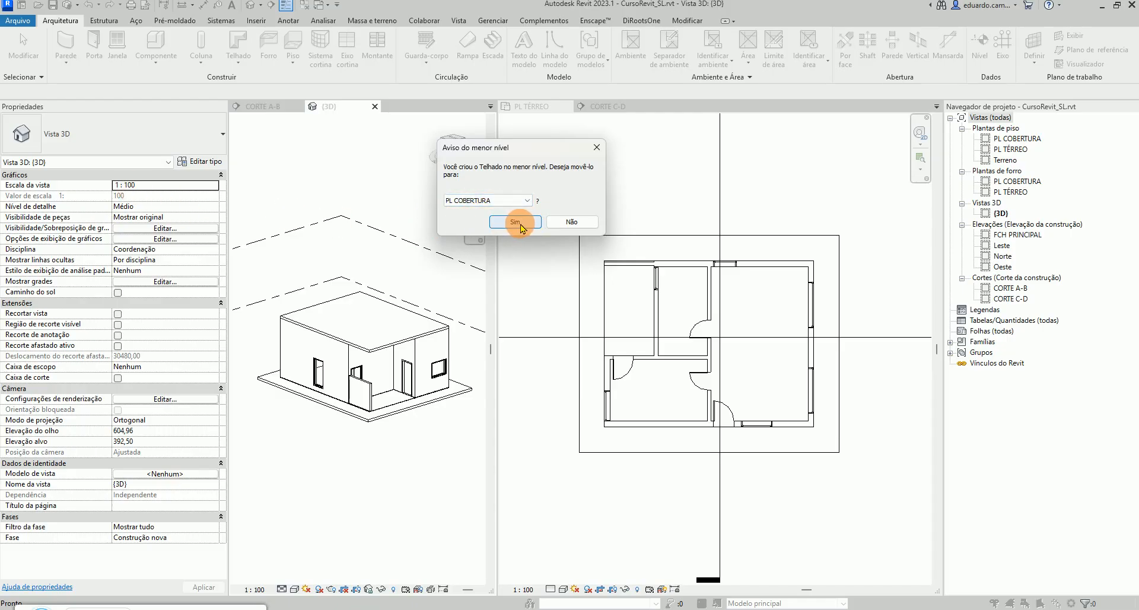
pyautogui.click(515, 222)
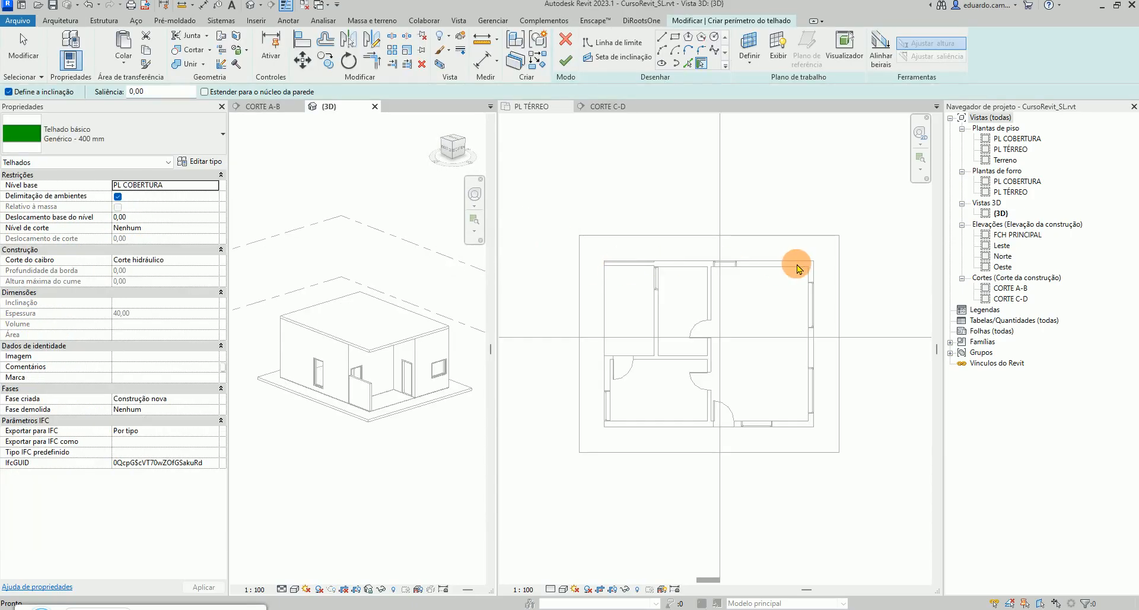
pyautogui.click(566, 42)
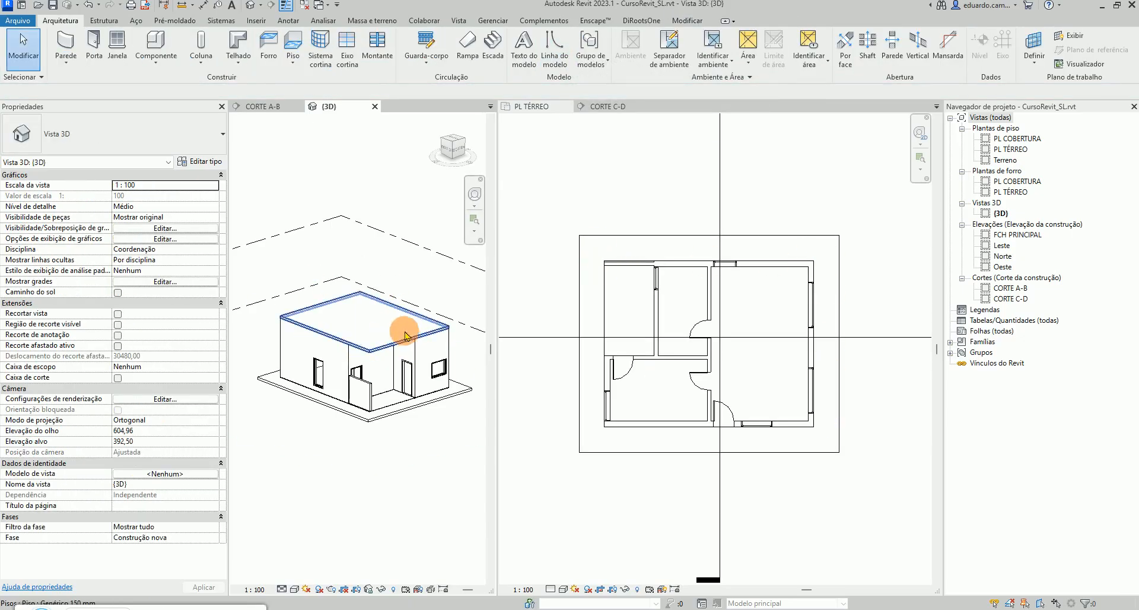
# Start an architectural wall of type CRSL_PaEx14 on the PL TÉRREO plan with location line Face de acabamento: Externa
pyautogui.click(67, 67)
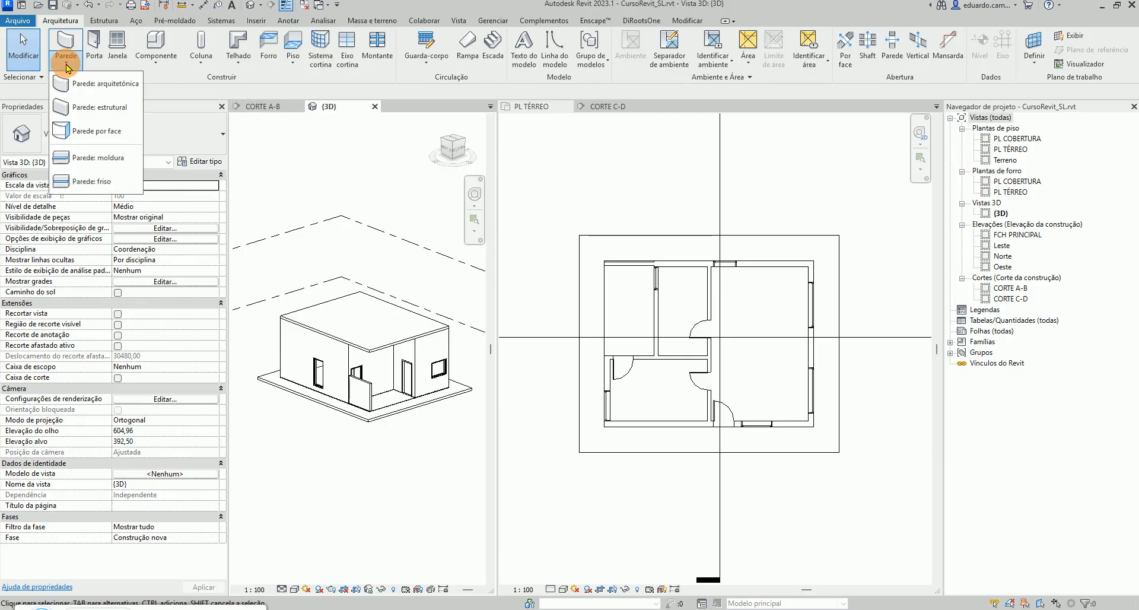
pyautogui.click(76, 84)
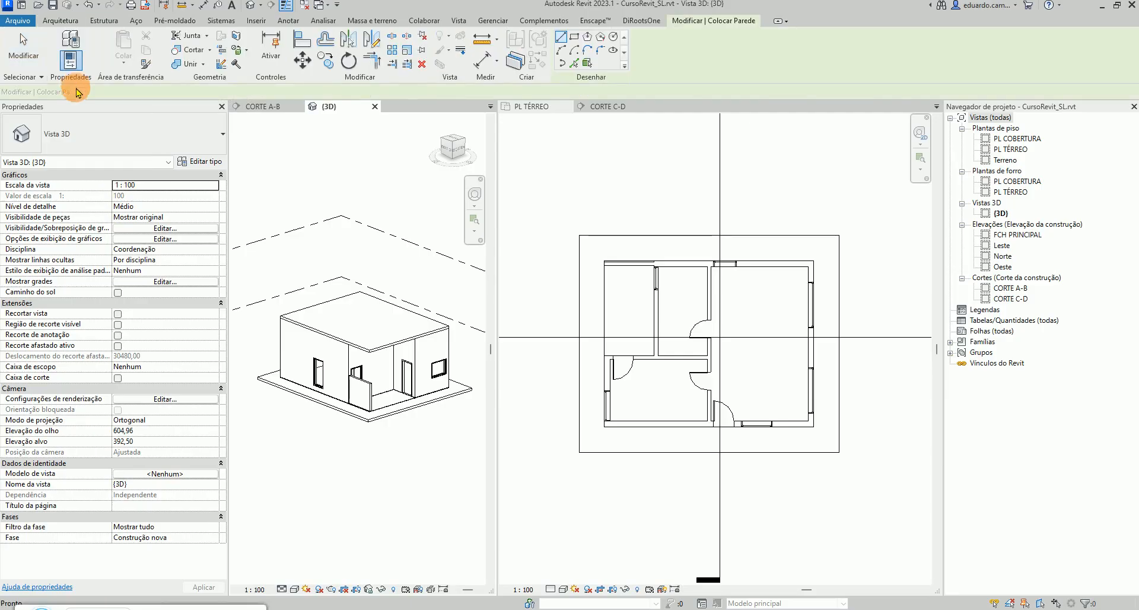
pyautogui.click(220, 137)
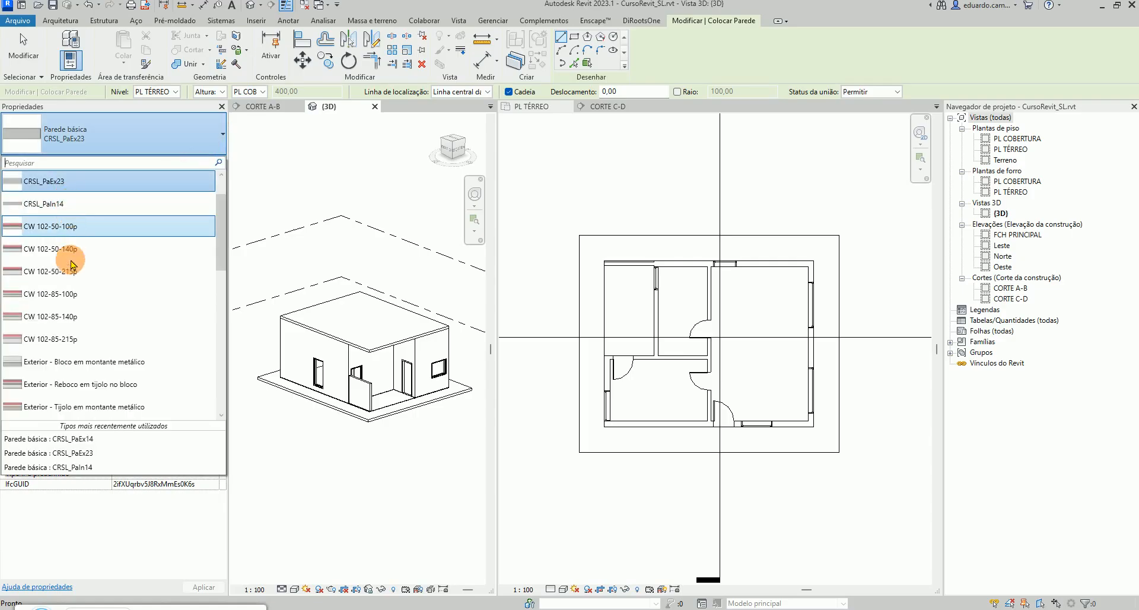
pyautogui.scroll(2, 136, 197)
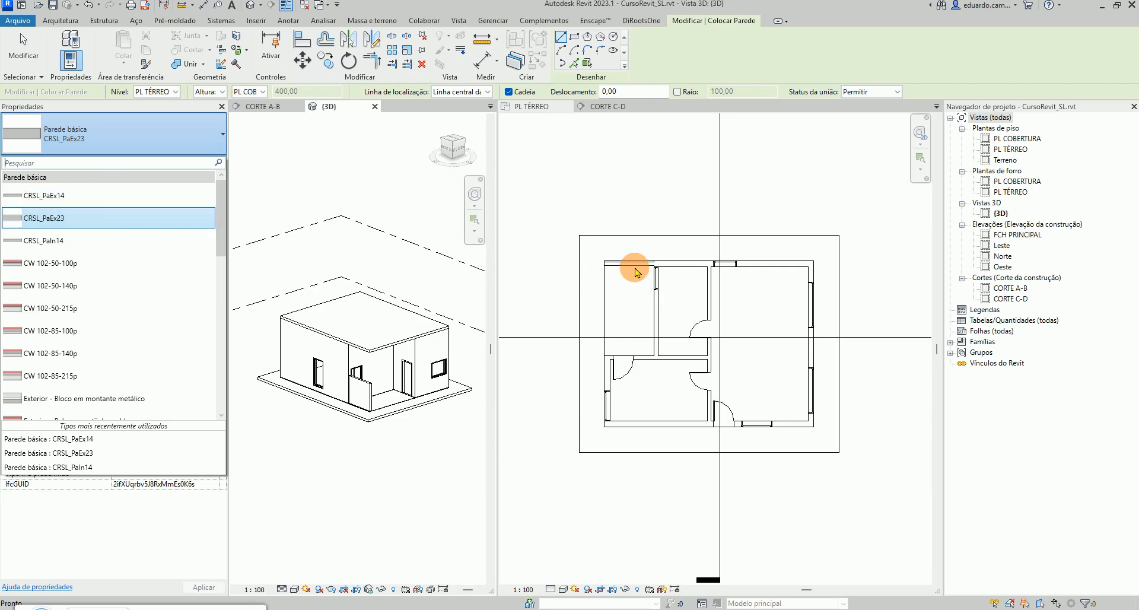
pyautogui.click(69, 197)
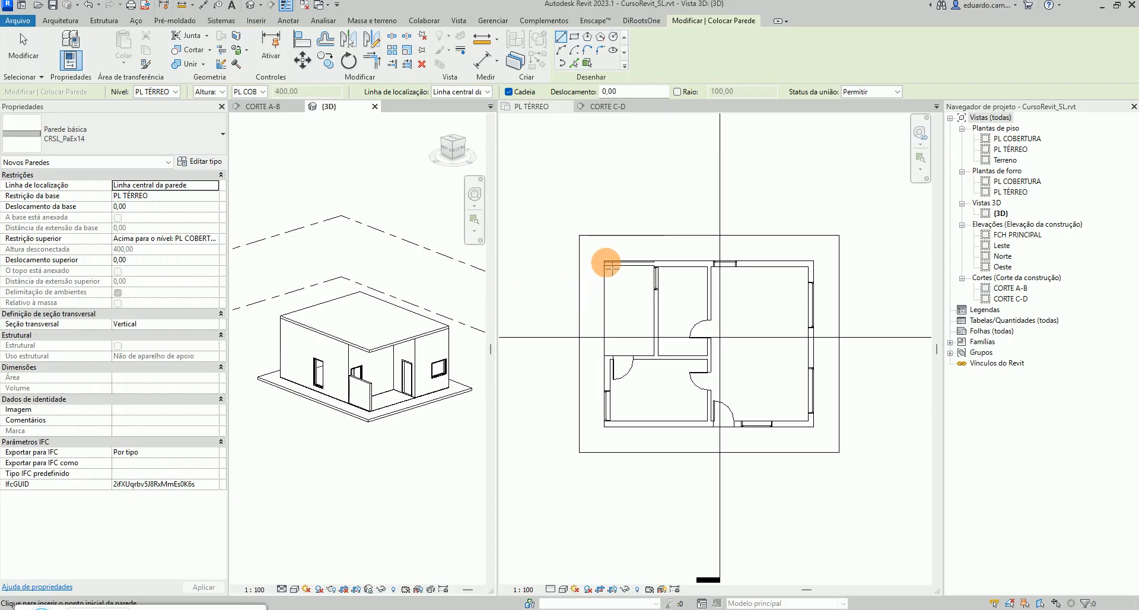
pyautogui.click(617, 212)
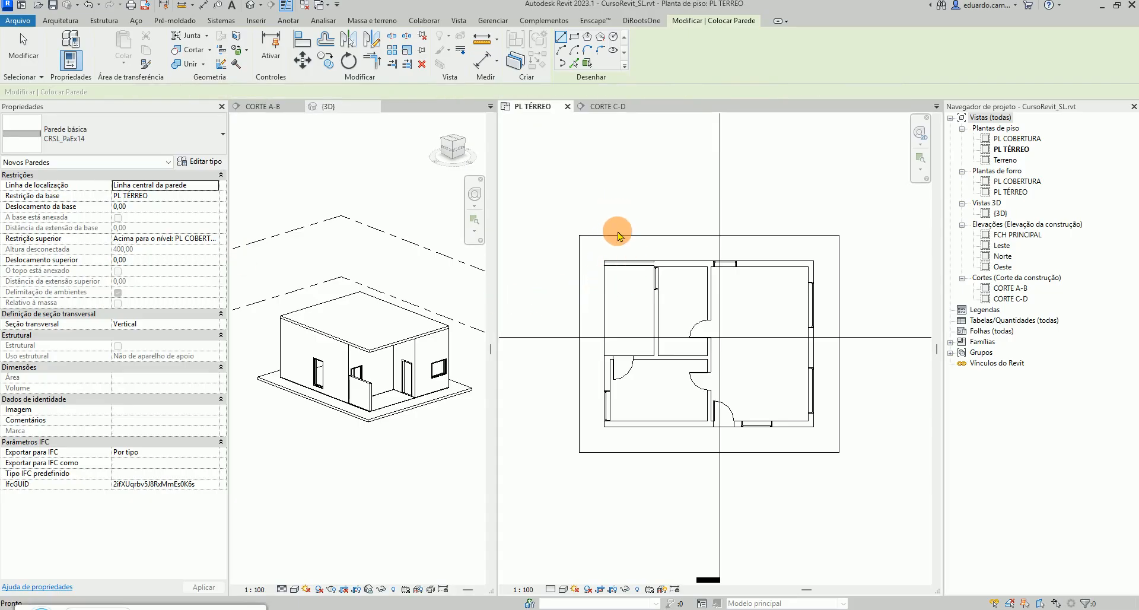
pyautogui.scroll(4, 679, 261)
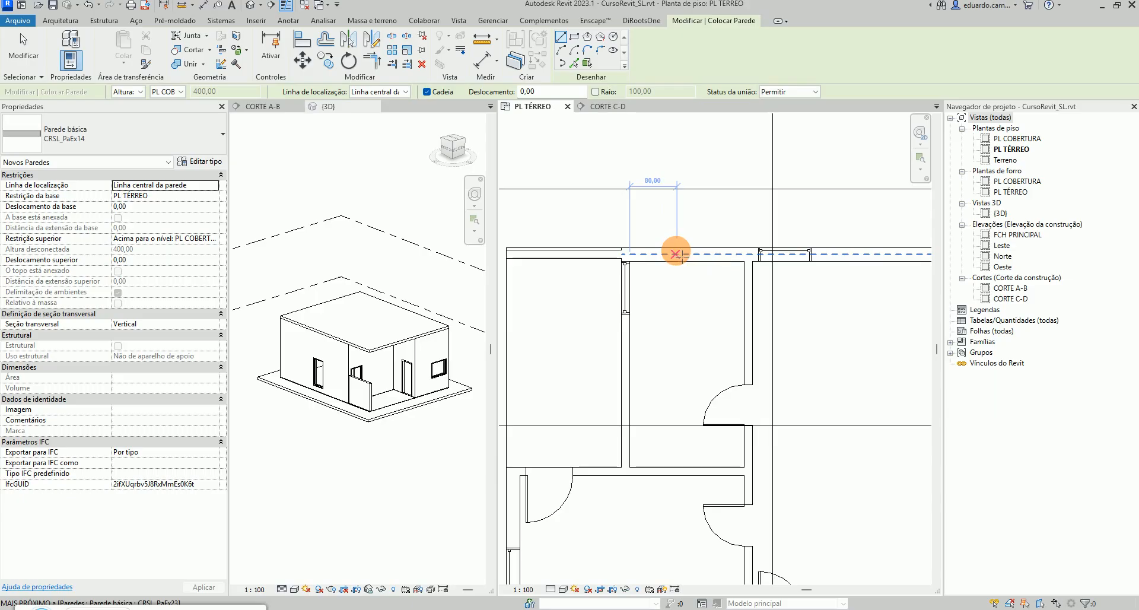
pyautogui.scroll(2, 675, 254)
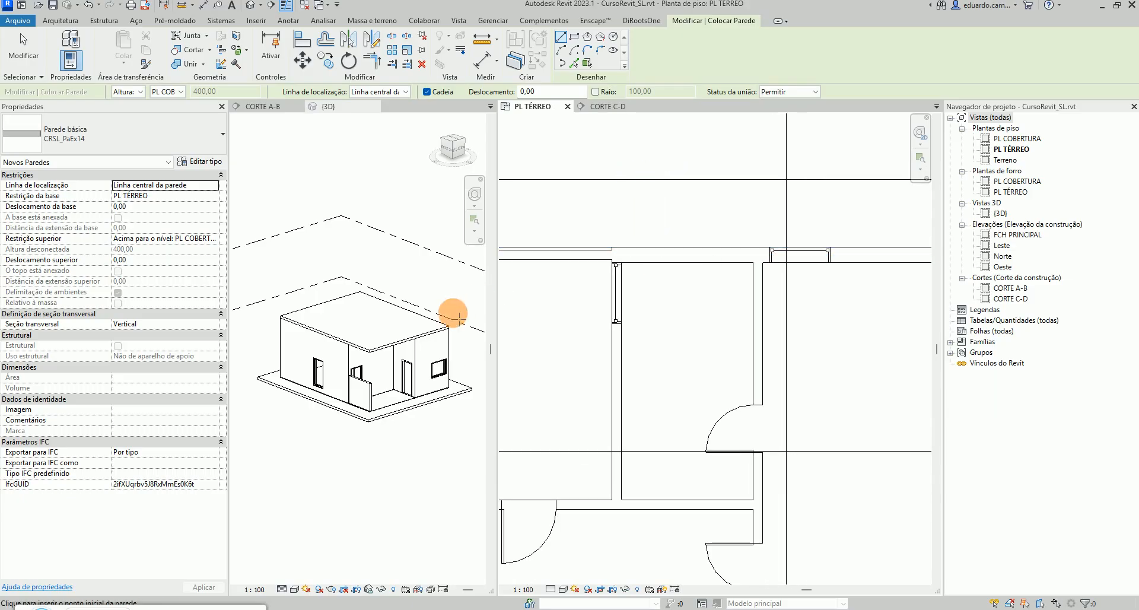
pyautogui.scroll(2, 731, 255)
pyautogui.moveTo(730, 255); pyautogui.dragTo(496, 265, button='middle')
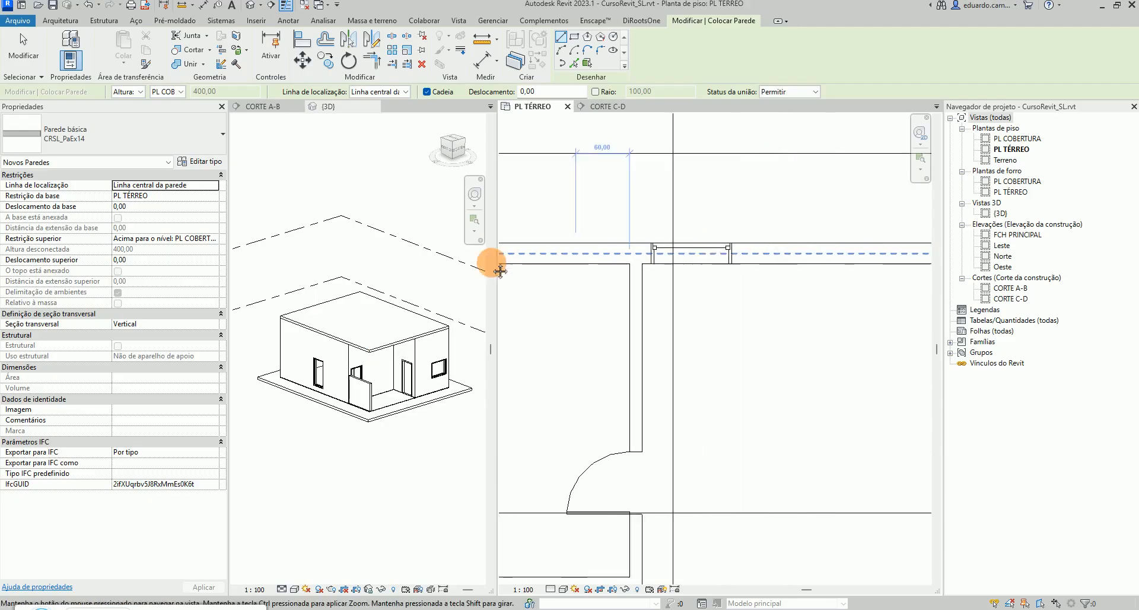
pyautogui.scroll(-3, 547, 265)
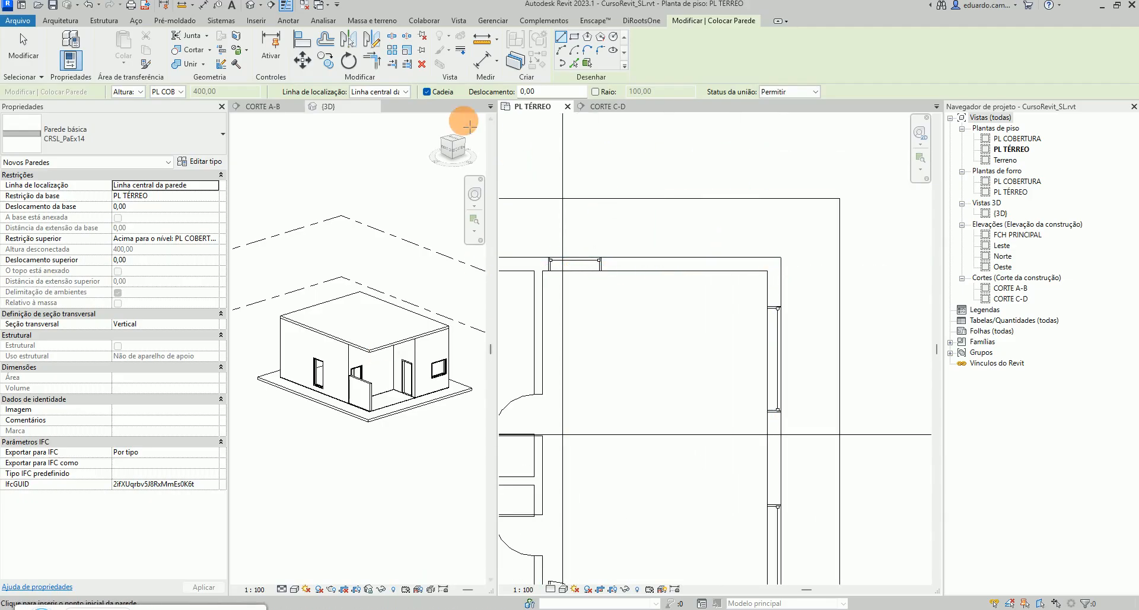
pyautogui.click(406, 92)
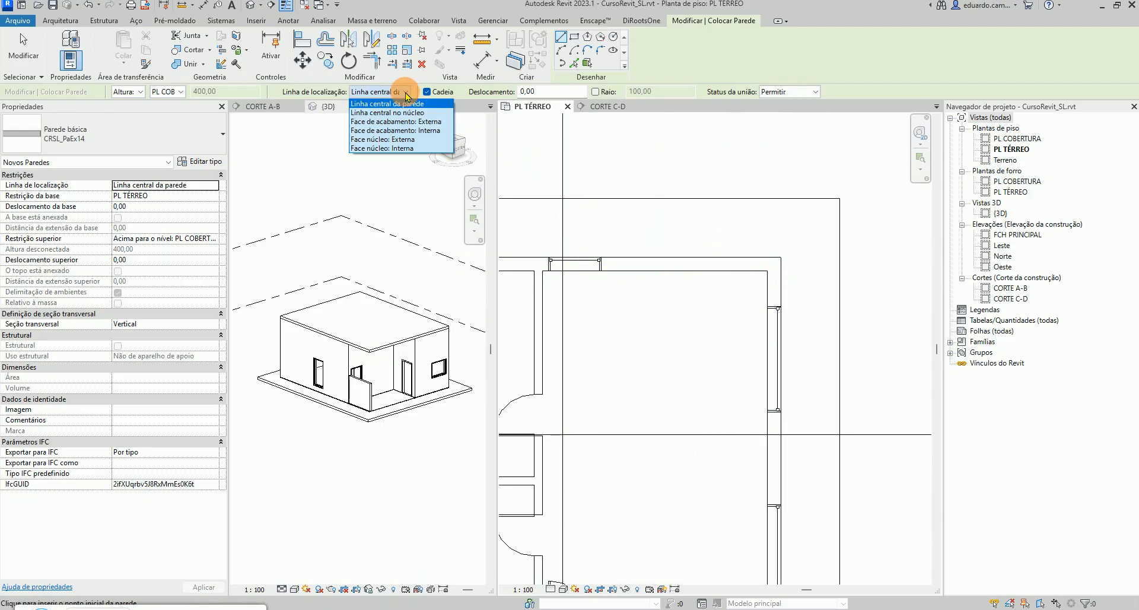
pyautogui.click(366, 126)
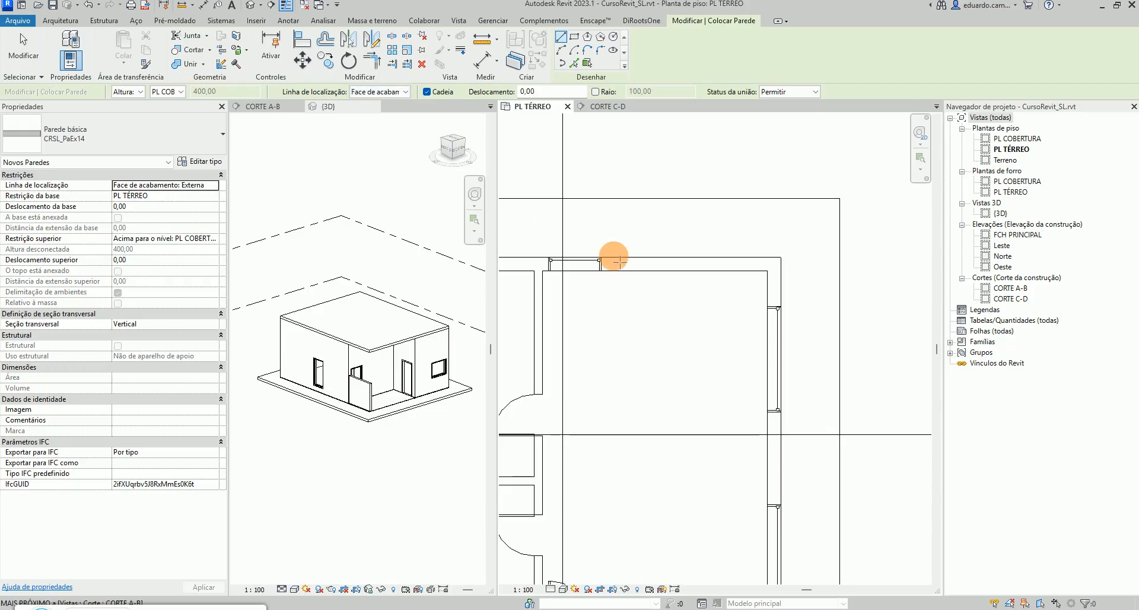
# Draw CRSL_PaEx14 walls along the house's outer top and right edges on the ground-floor plan, then exit the wall tool
pyautogui.click(781, 257)
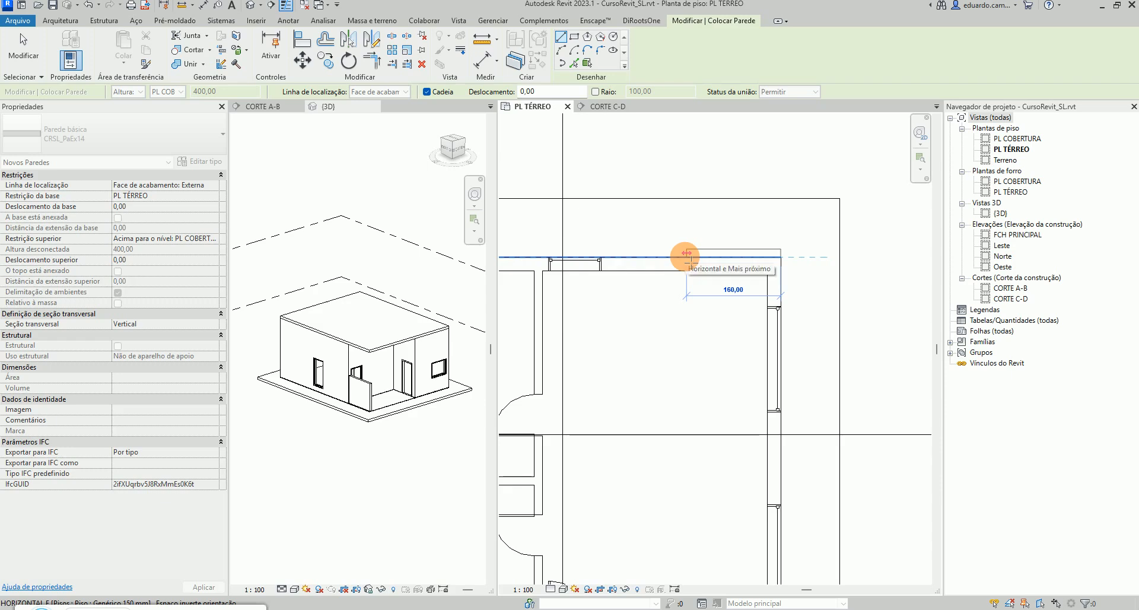
pyautogui.click(687, 257)
pyautogui.scroll(-5, 686, 260)
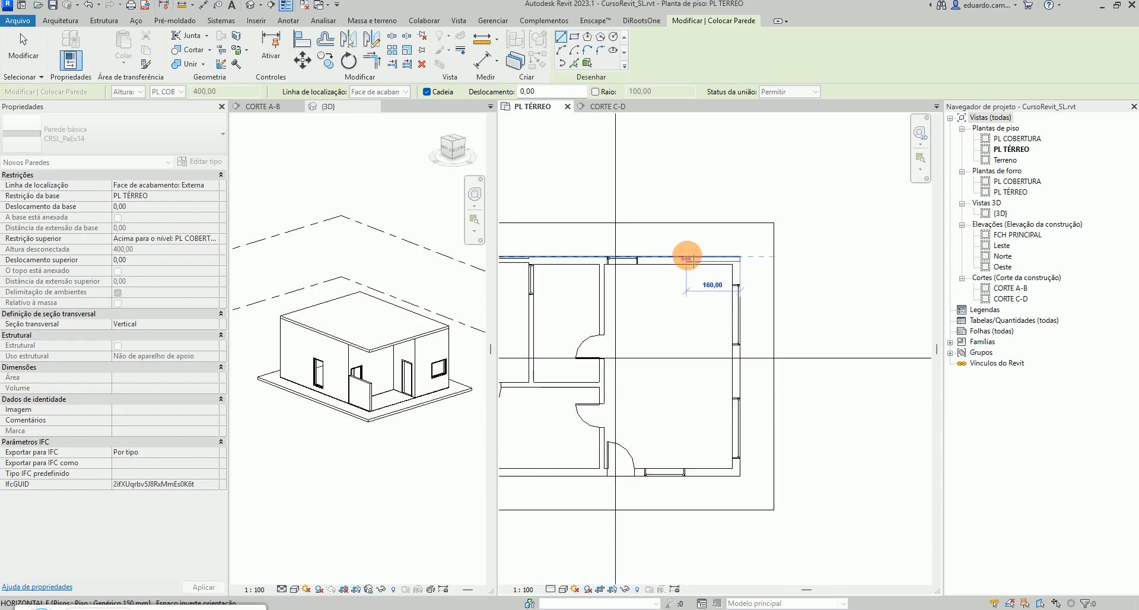
pyautogui.click(783, 249)
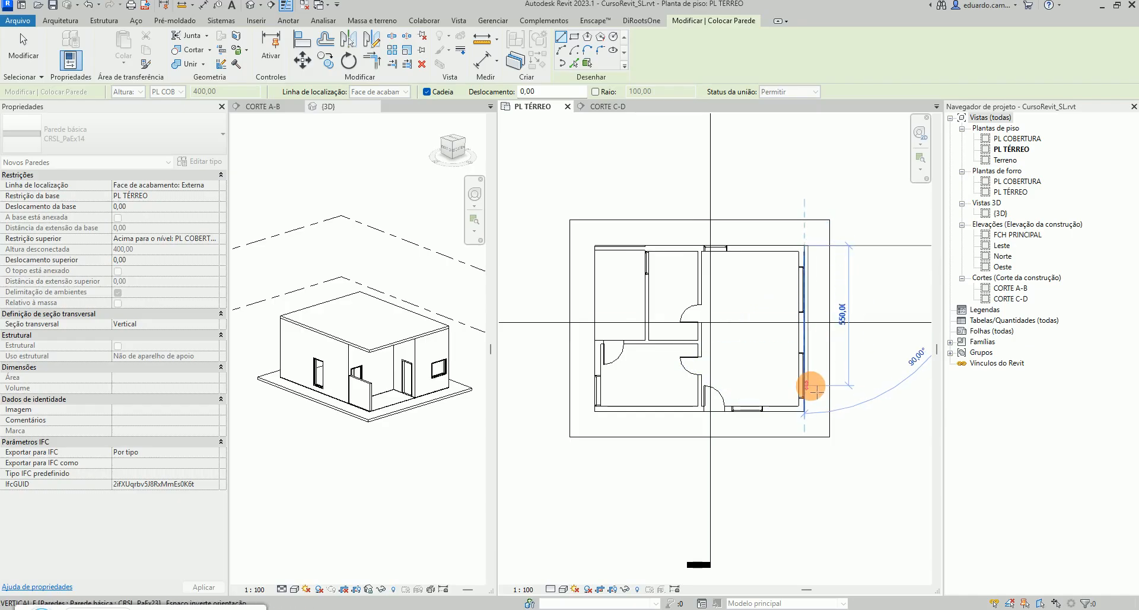
pyautogui.scroll(2, 808, 406)
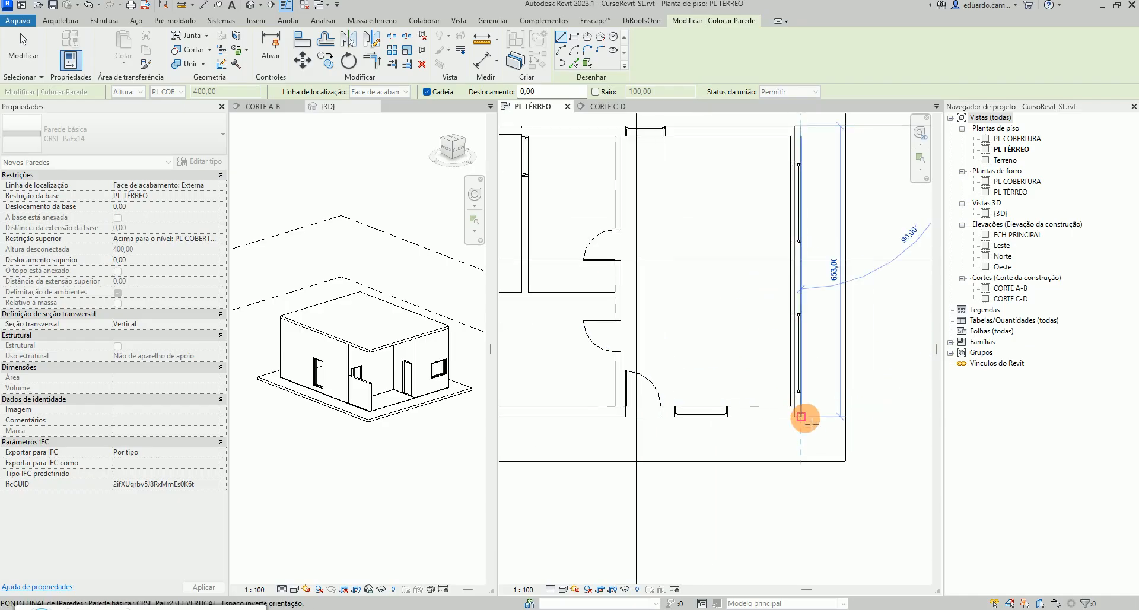
pyautogui.click(802, 417)
pyautogui.scroll(-2, 802, 417)
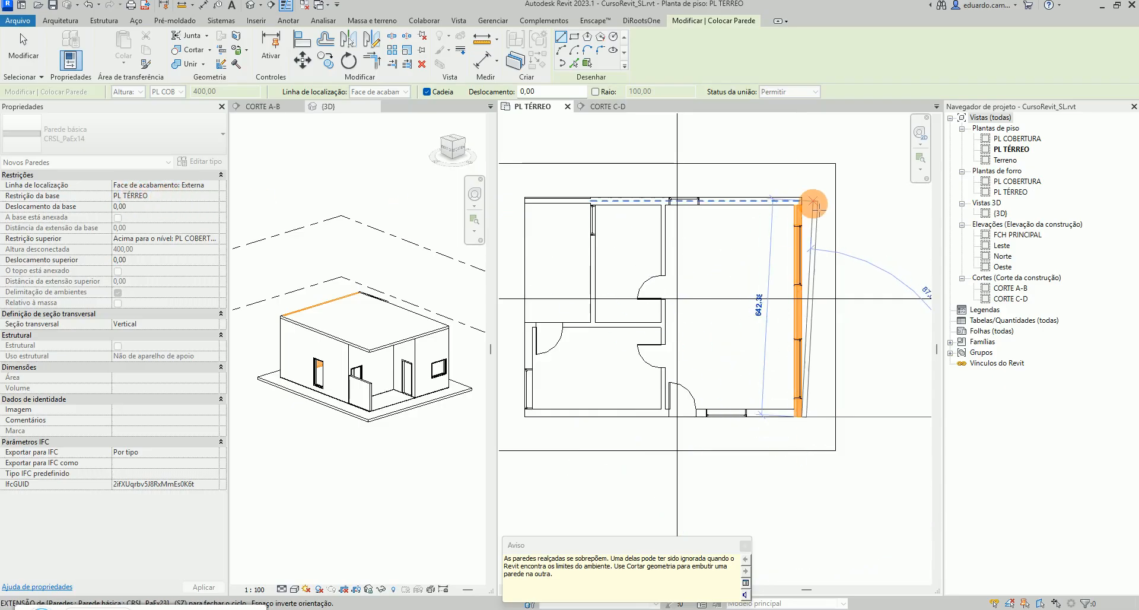
pyautogui.press('Escape')
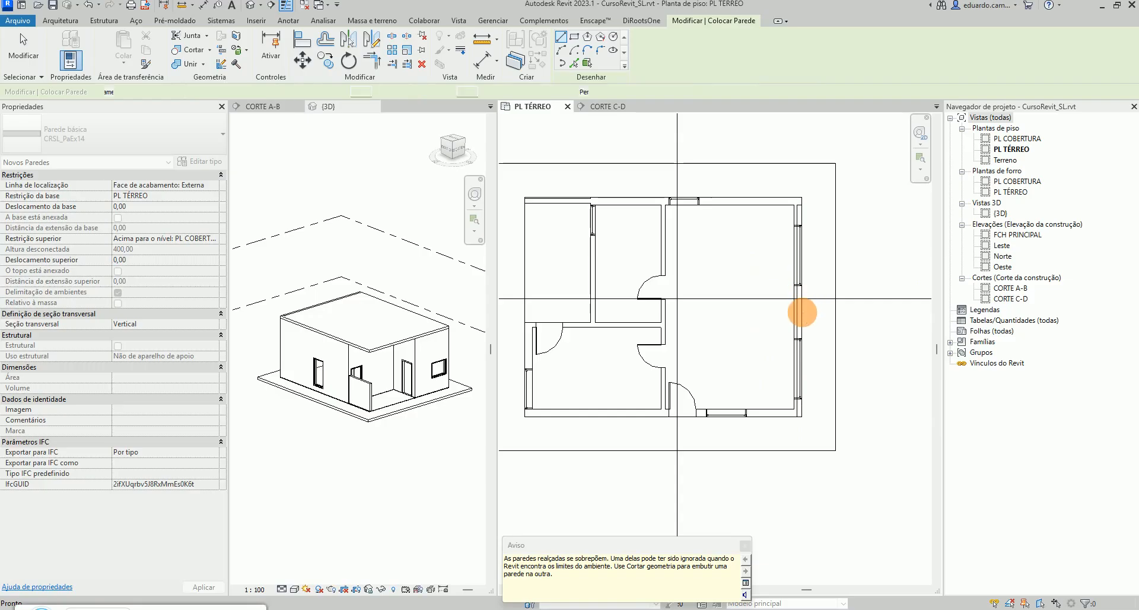
pyautogui.press('Escape')
# Open the PL COBERTURA floor plan and show the CORTE A-B section beside it
pyautogui.scroll(1, 799, 313)
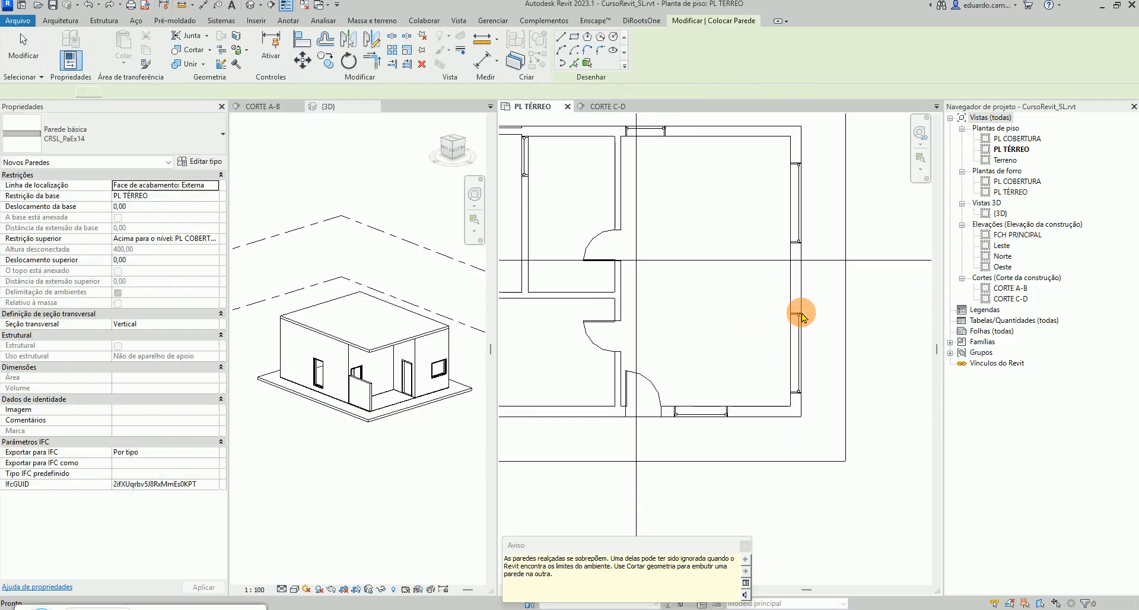
pyautogui.moveTo(767, 118); pyautogui.dragTo(735, 206, button='middle')
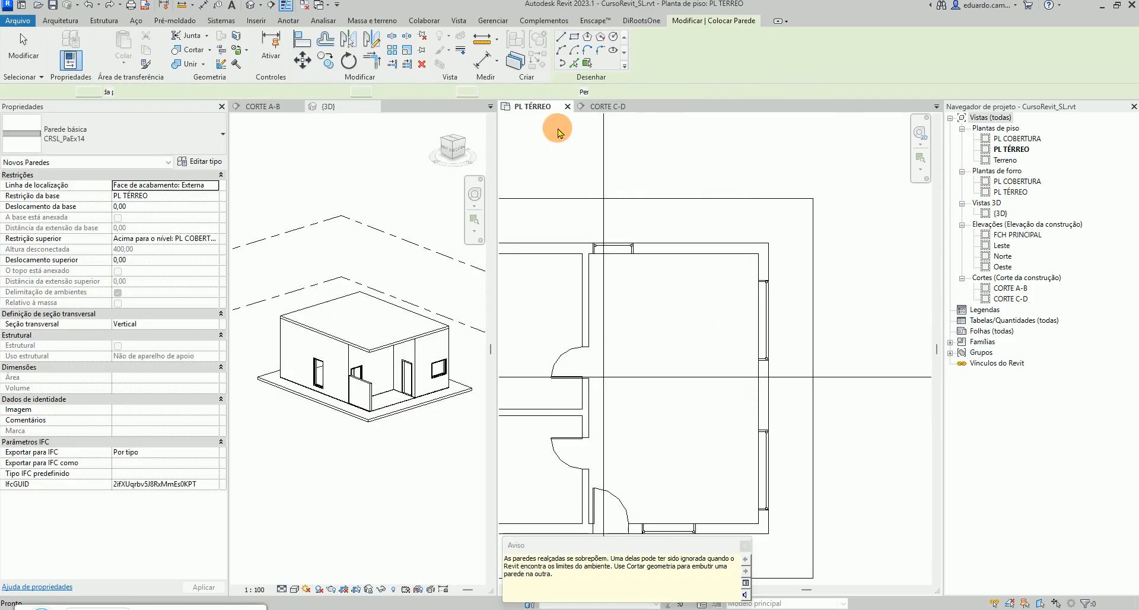
pyautogui.scroll(1, 536, 123)
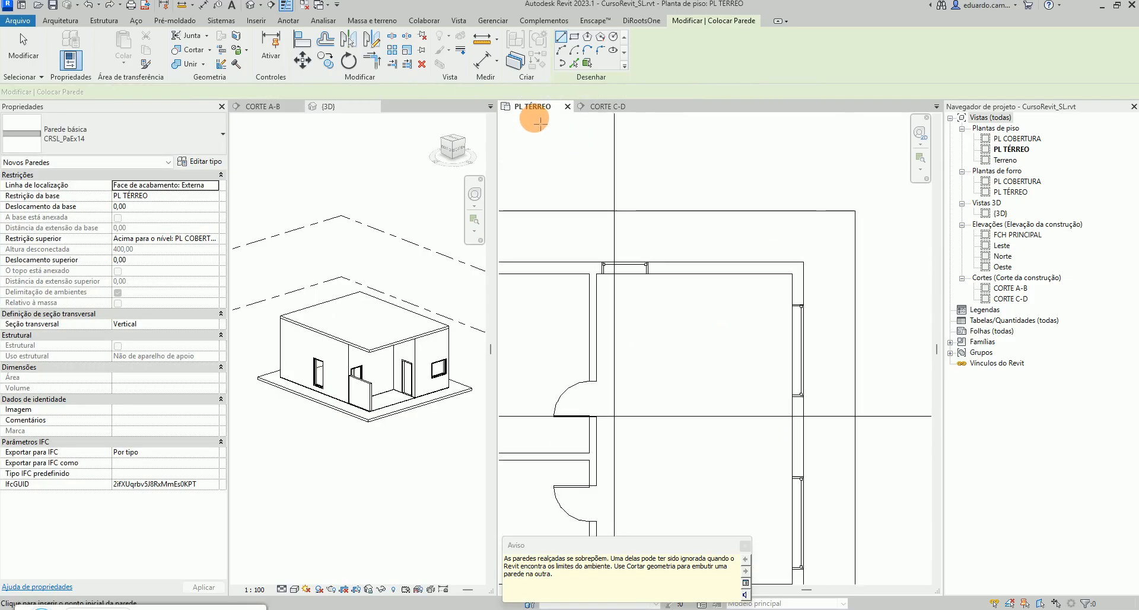
pyautogui.doubleClick(1019, 141)
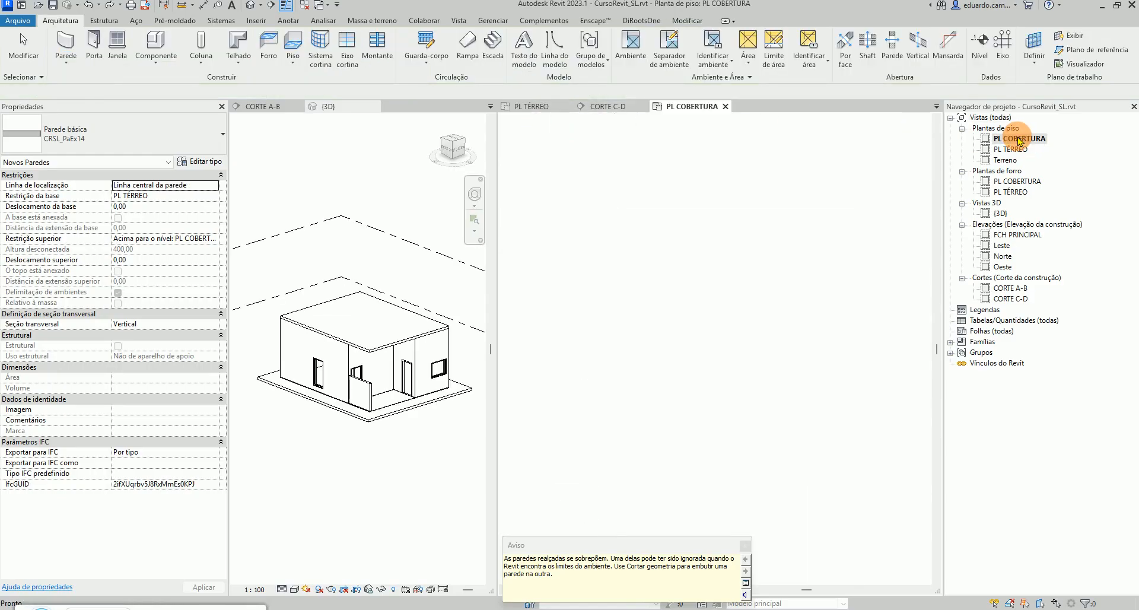
pyautogui.scroll(-3, 727, 290)
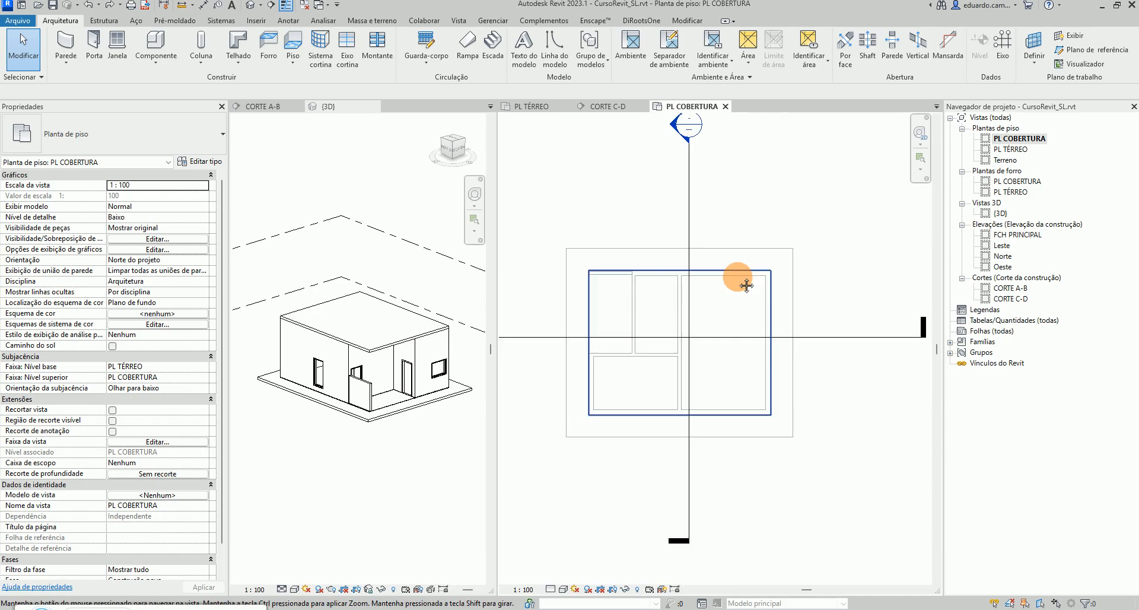
pyautogui.scroll(1, 750, 267)
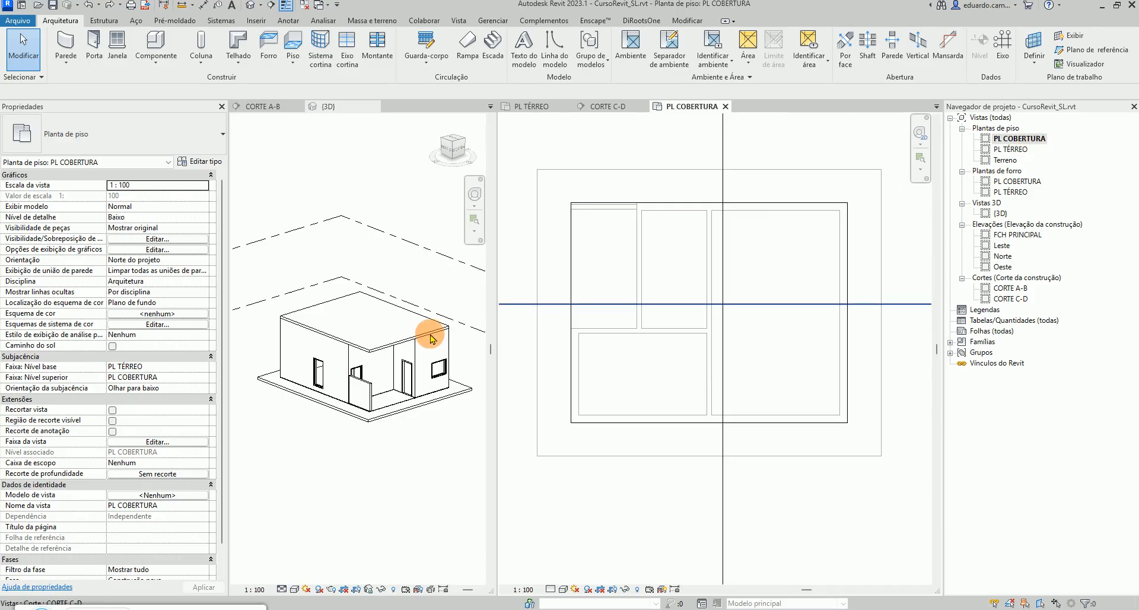
pyautogui.click(267, 106)
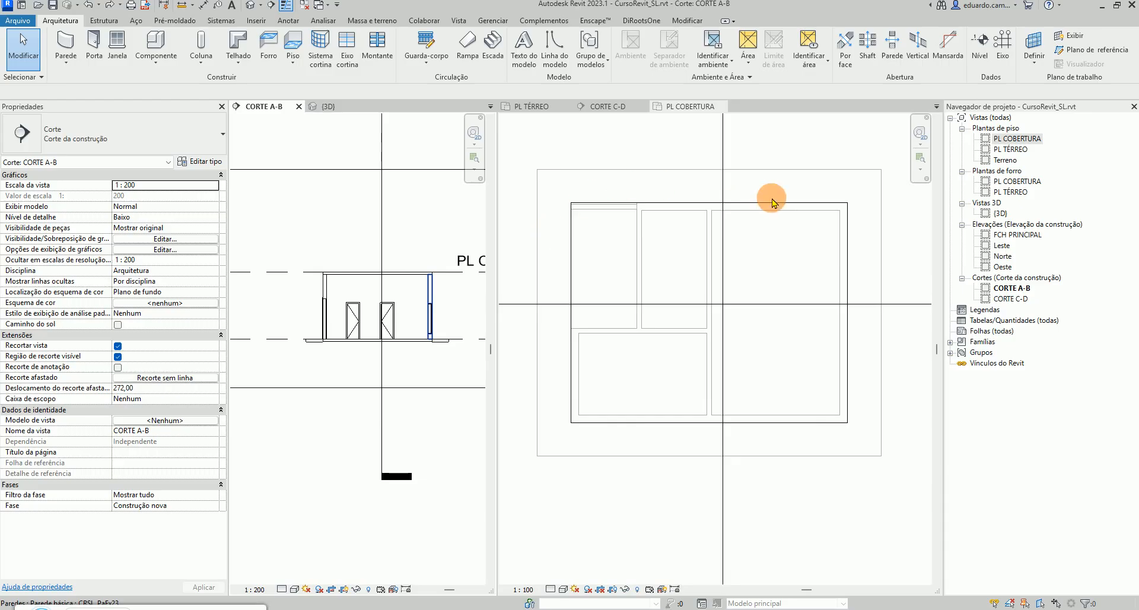
pyautogui.click(663, 141)
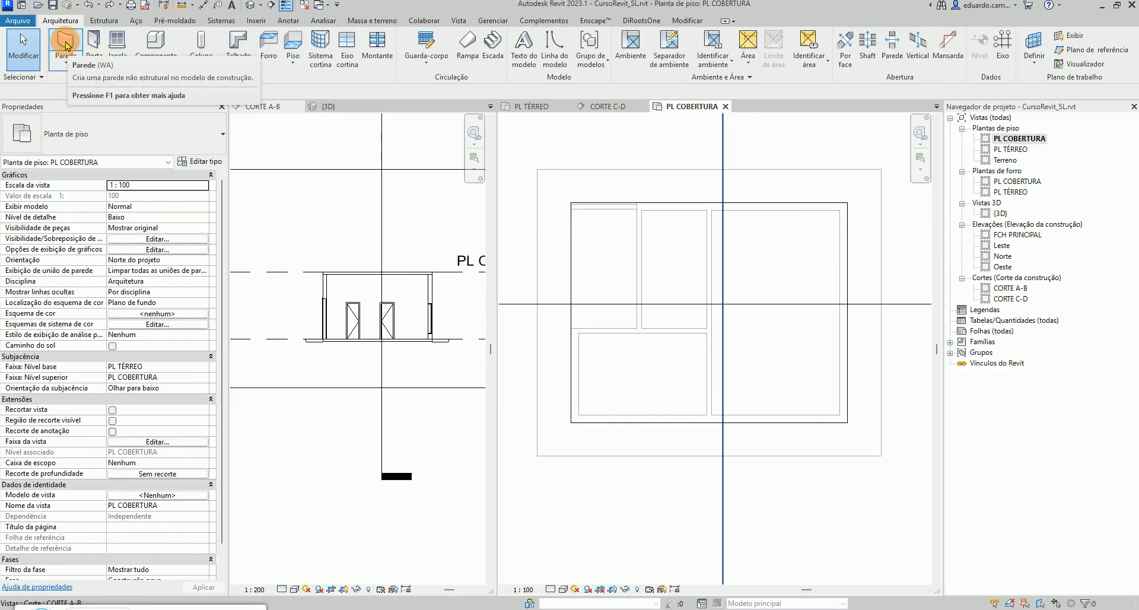
# Draw a closed loop of CRSL_PaEx14 walls, 400 unconnected height, on the house perimeter's outer finish face at PL COBERTURA
pyautogui.click(66, 62)
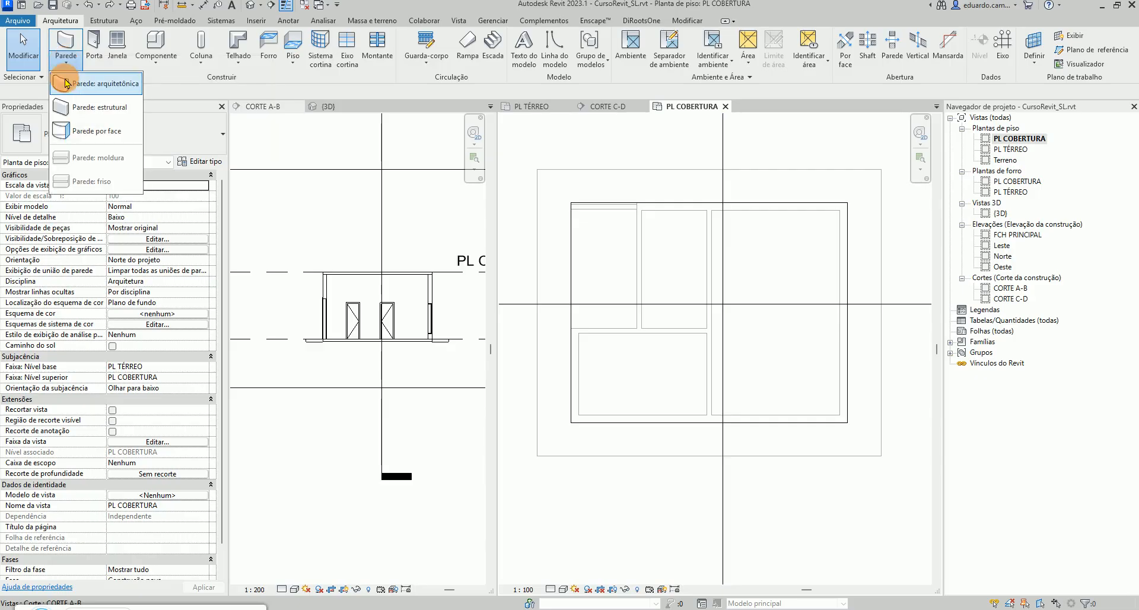
pyautogui.click(67, 88)
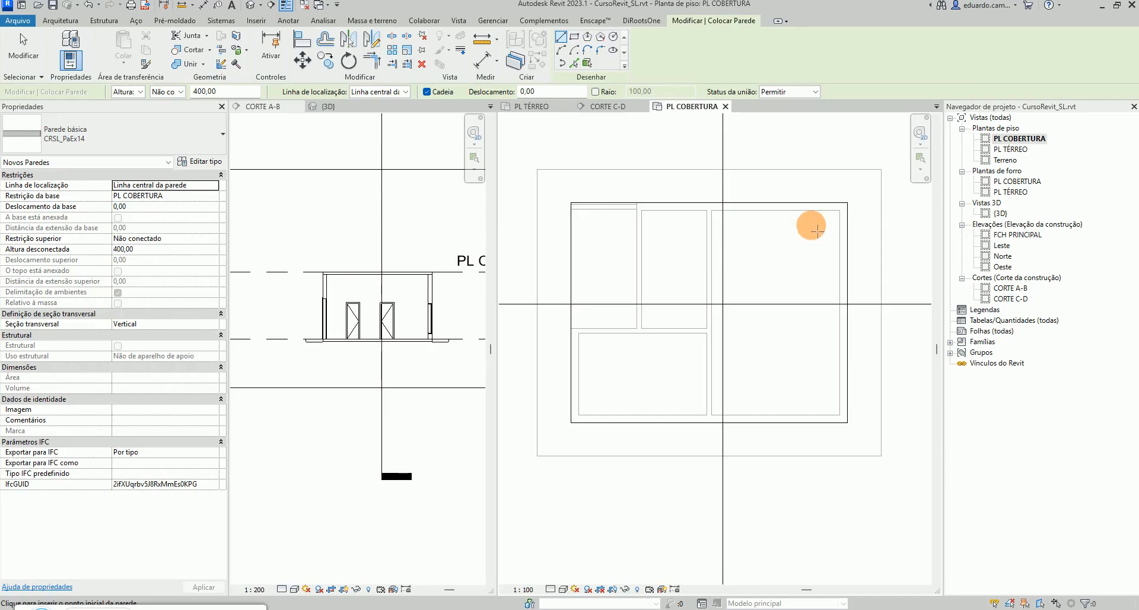
pyautogui.click(405, 92)
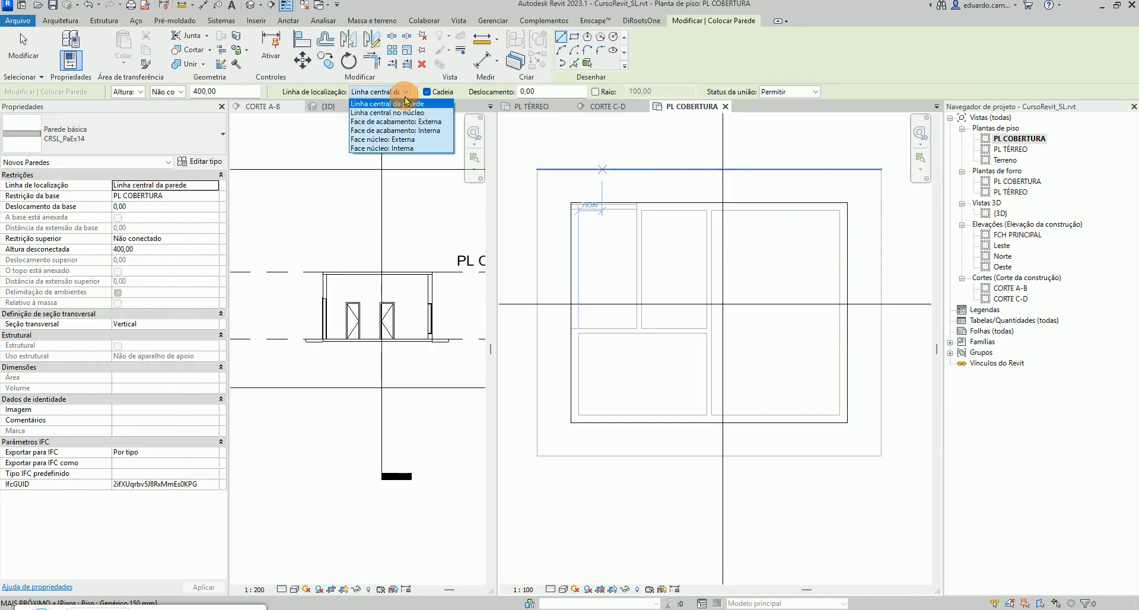
pyautogui.click(405, 126)
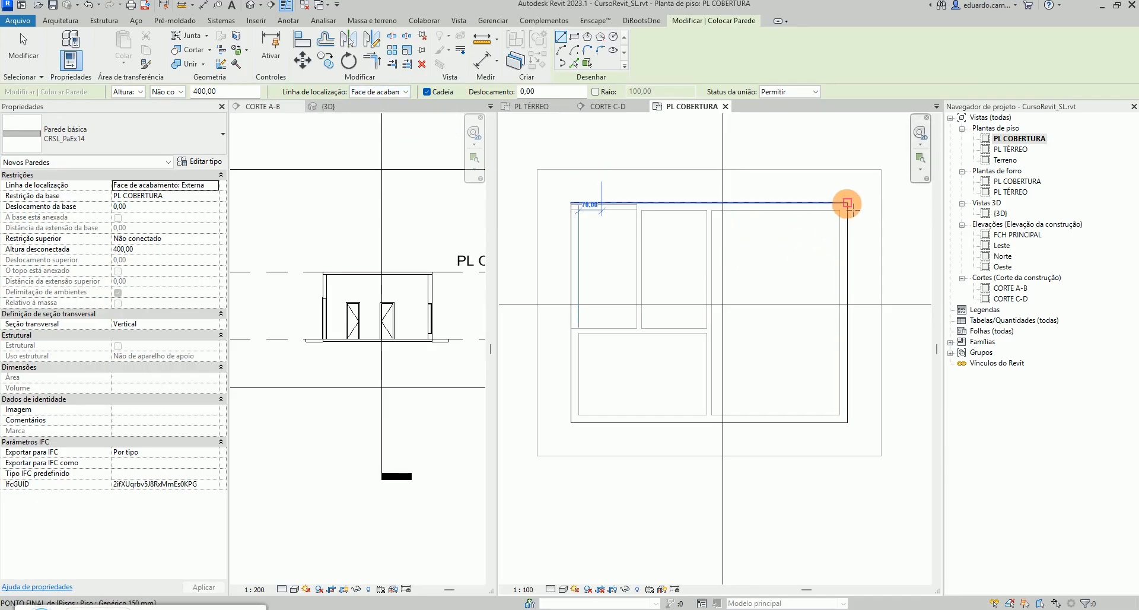
pyautogui.click(847, 203)
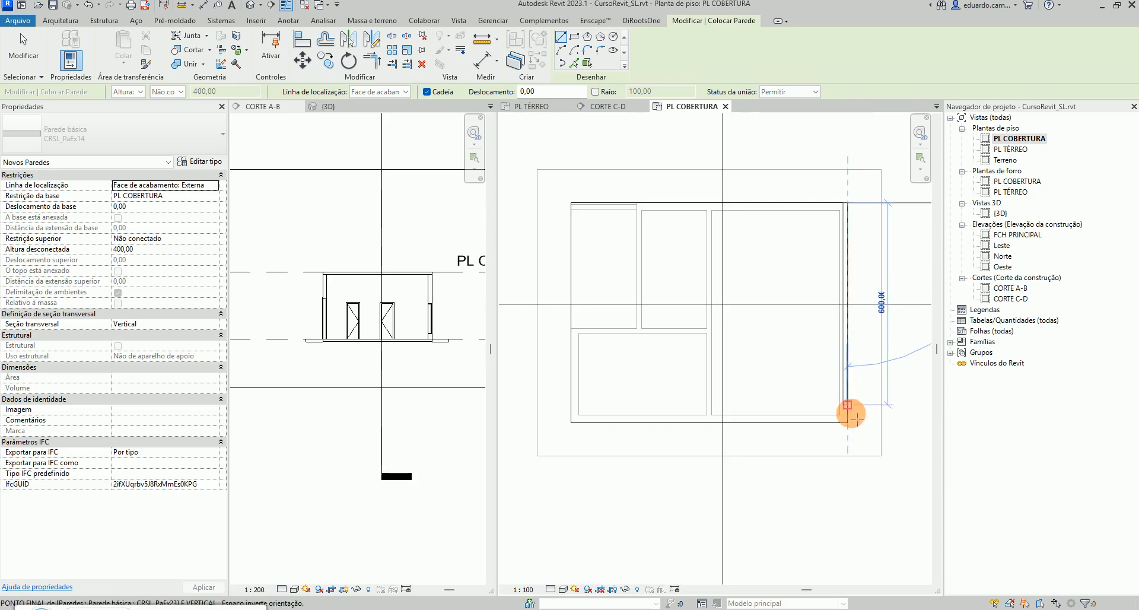
pyautogui.click(847, 423)
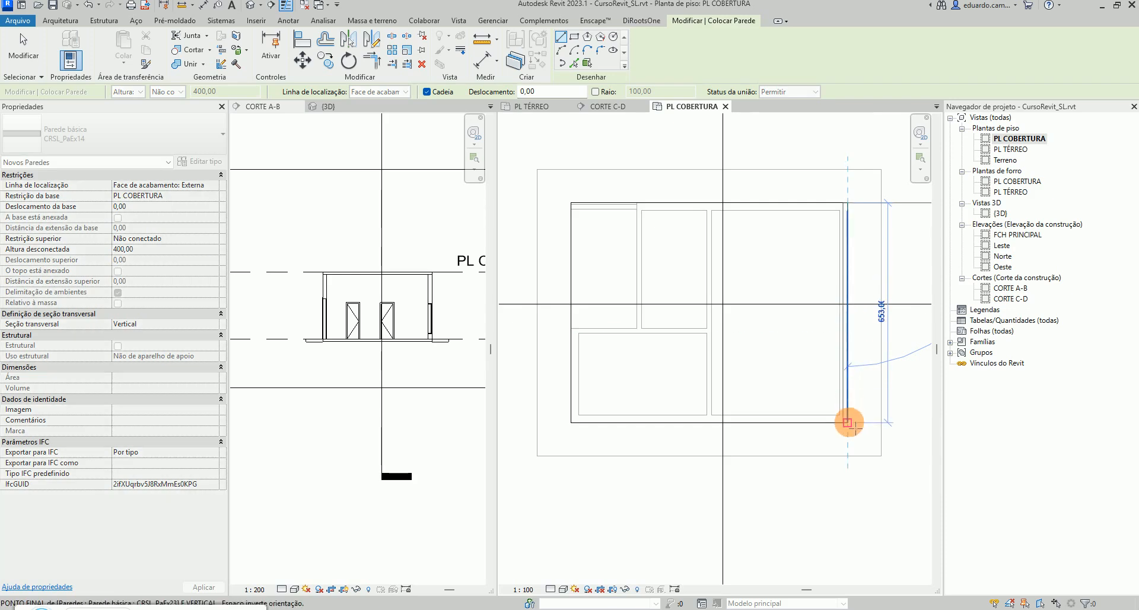
pyautogui.click(570, 422)
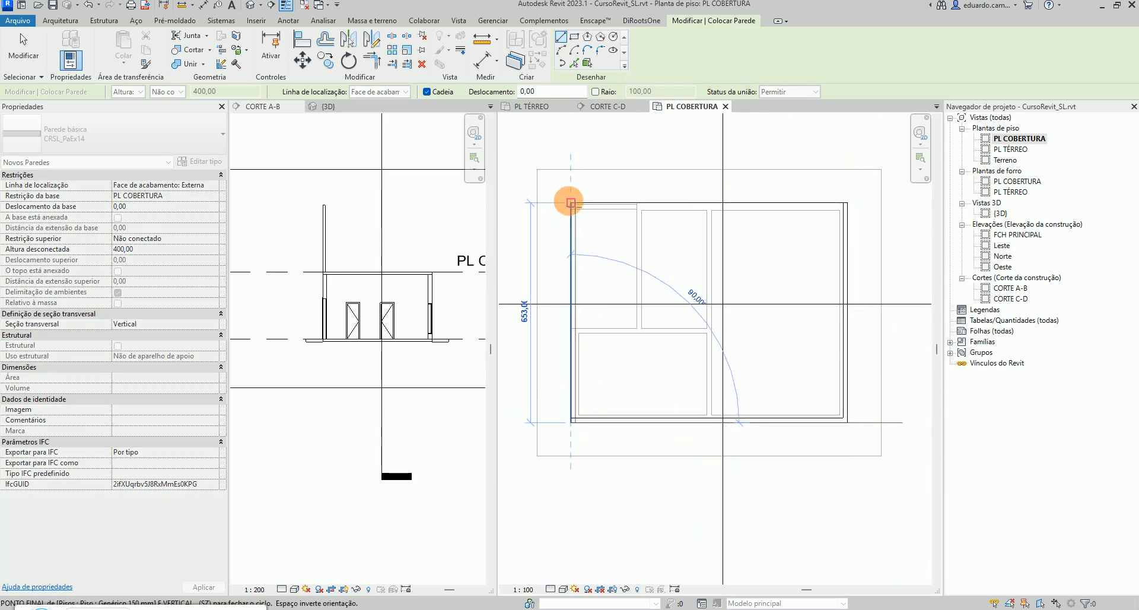
pyautogui.click(571, 202)
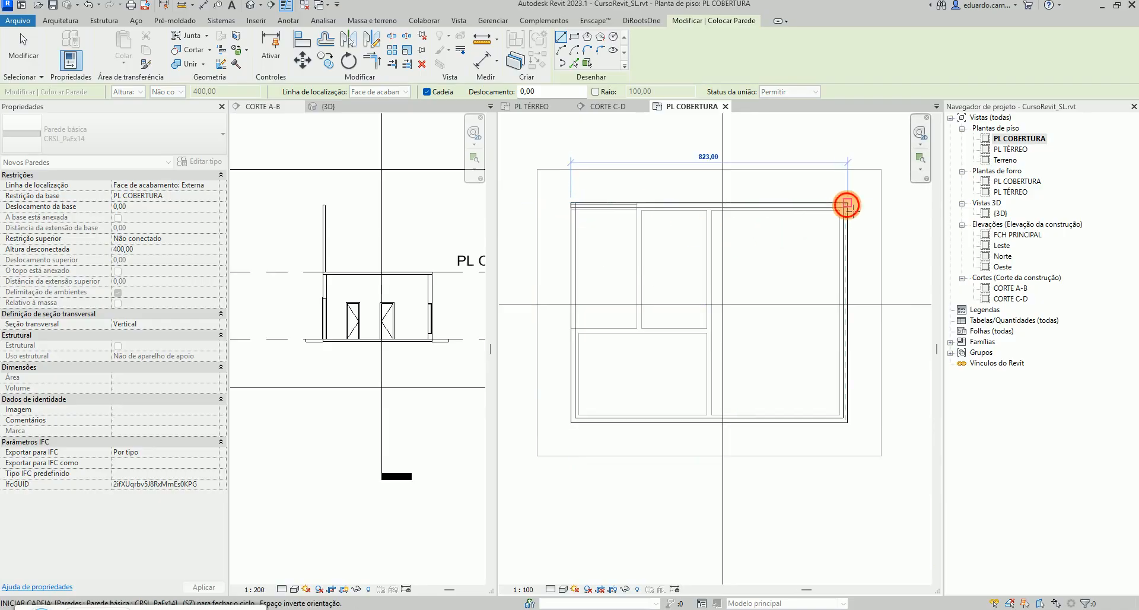
pyautogui.click(847, 204)
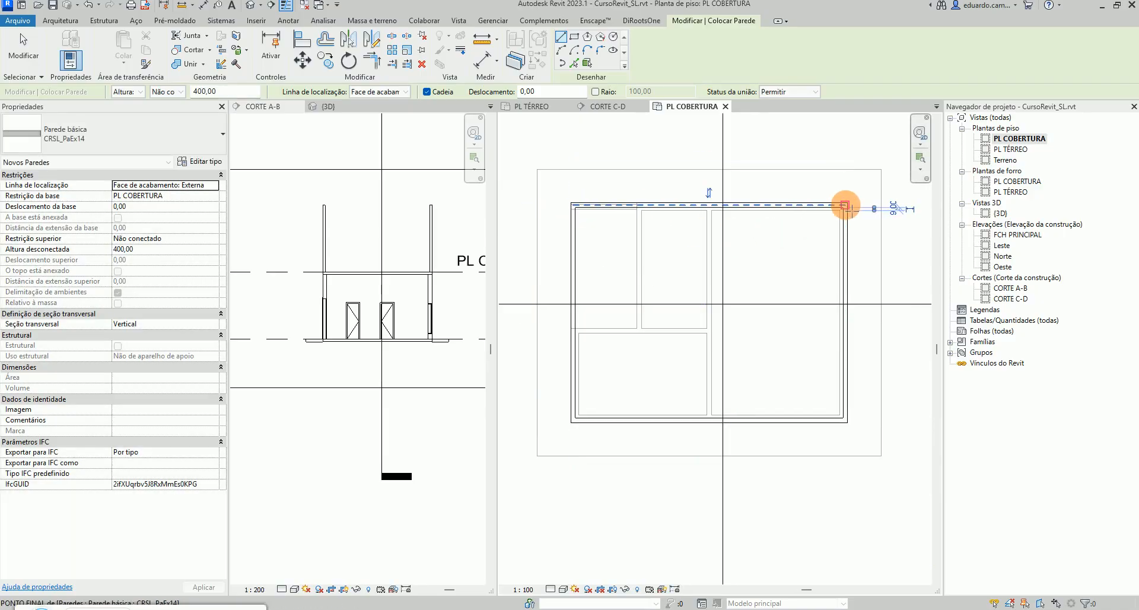
# Show the 3D view beside the PL COBERTURA plan and leave the wall tool
pyautogui.click(336, 111)
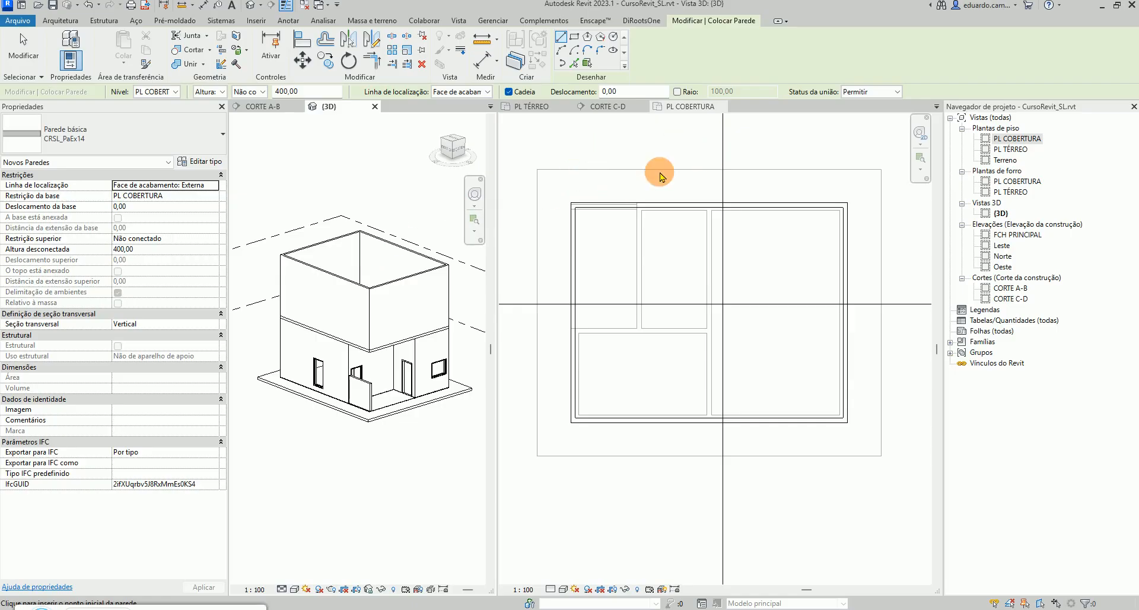
pyautogui.click(632, 149)
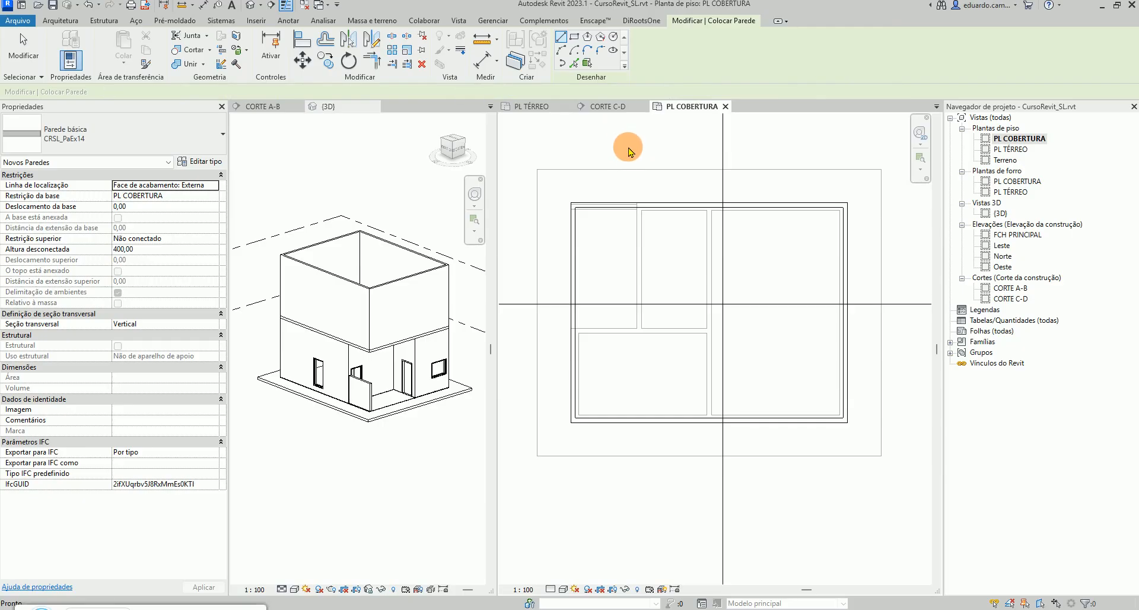
pyautogui.press('Escape')
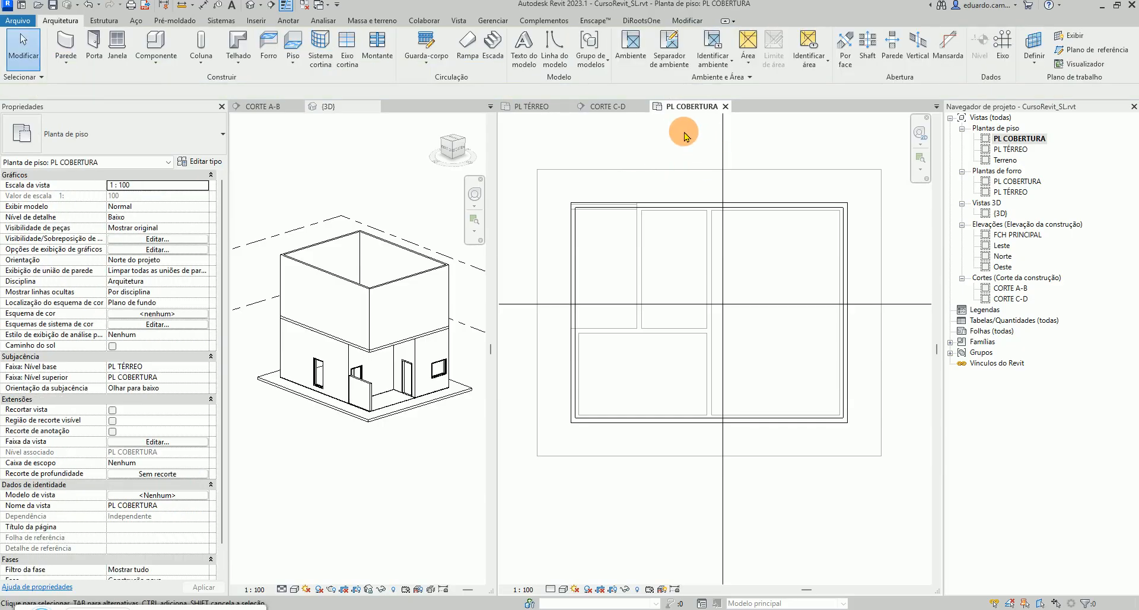
# Start a roof by footprint with an 80 overhang, picking the four PL COBERTURA walls as its boundary
pyautogui.click(239, 66)
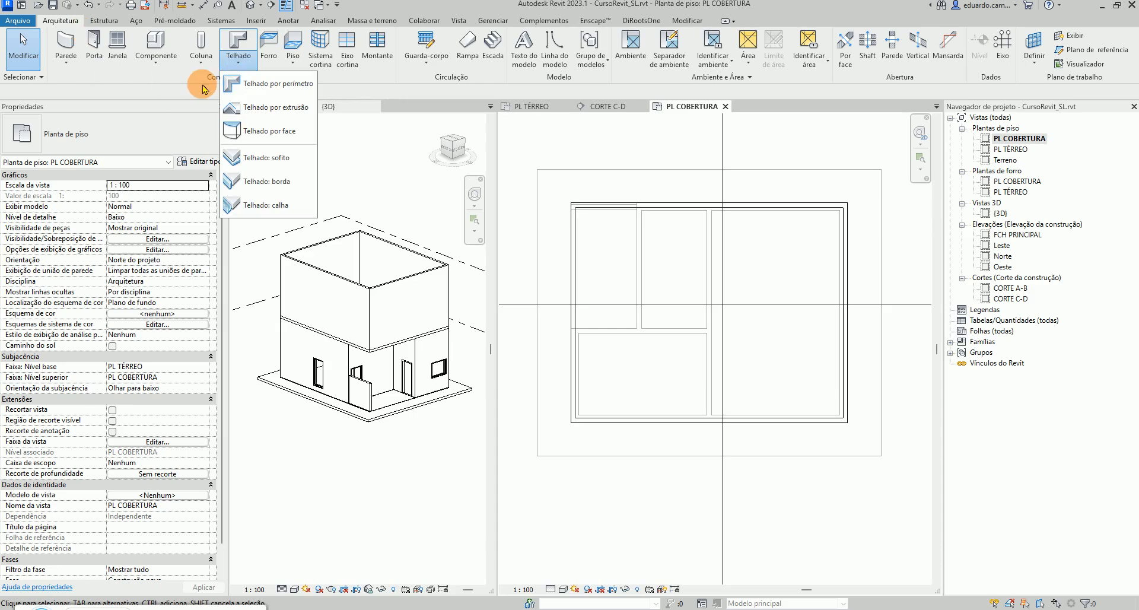
pyautogui.click(270, 85)
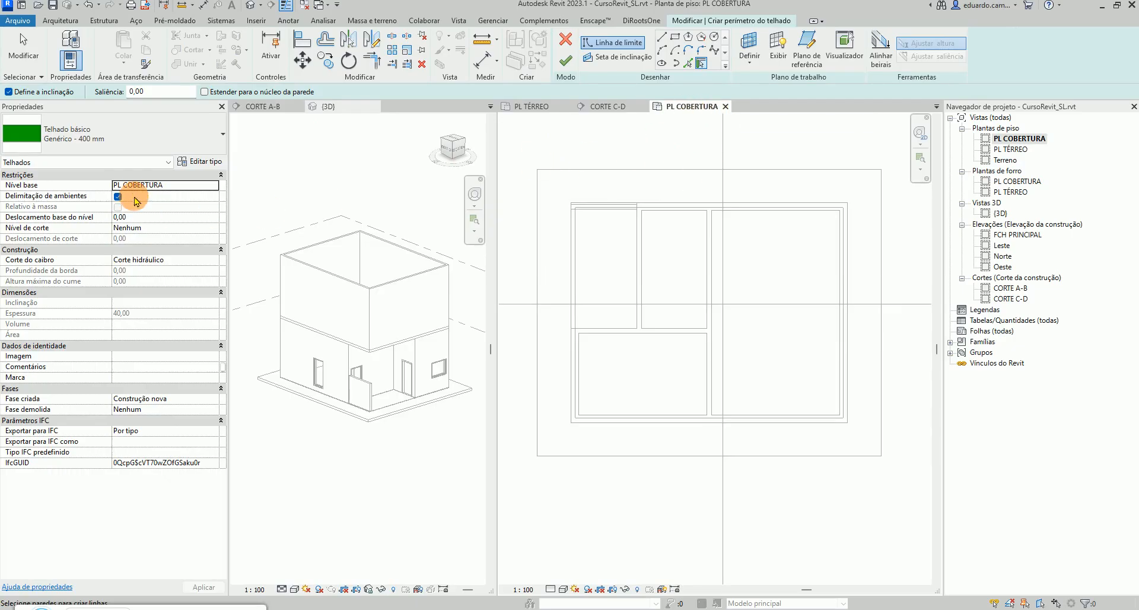
pyautogui.click(637, 209)
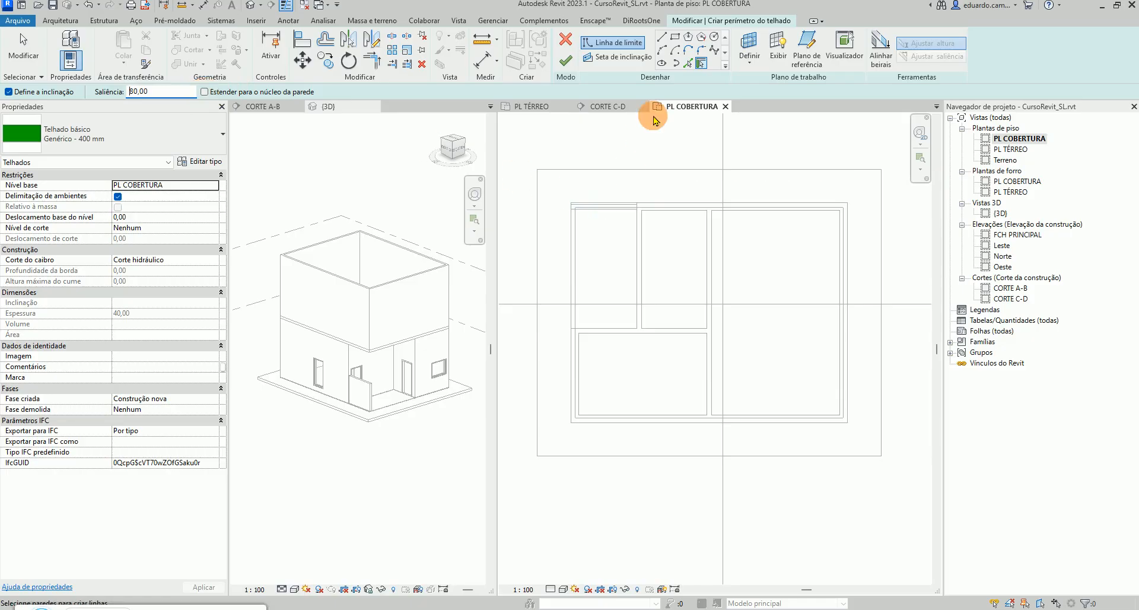
pyautogui.click(702, 64)
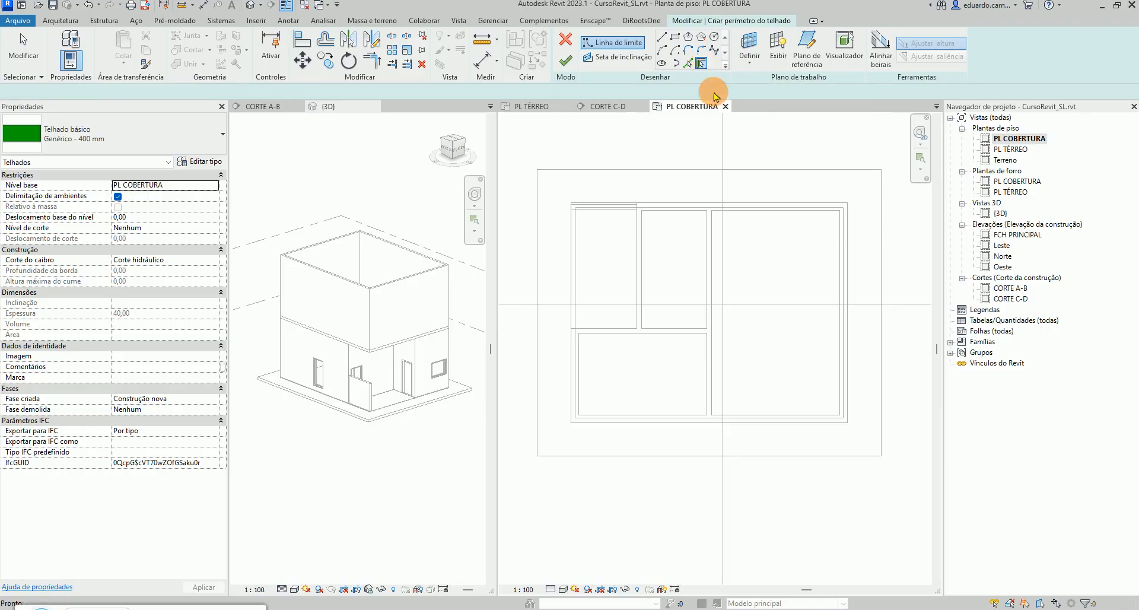
pyautogui.click(698, 205)
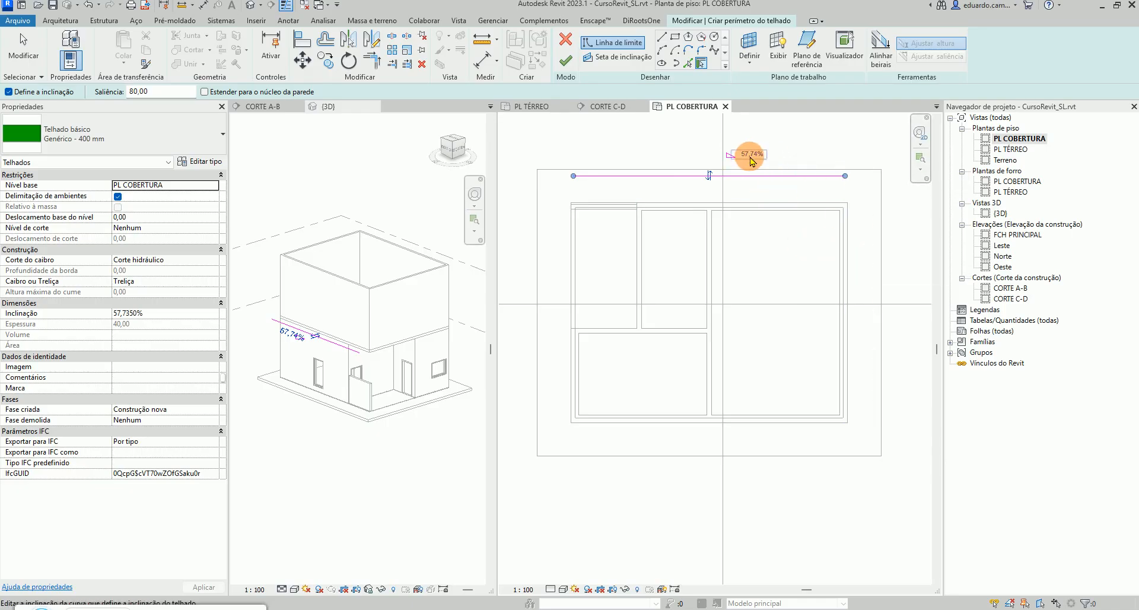
pyautogui.click(853, 252)
pyautogui.click(811, 425)
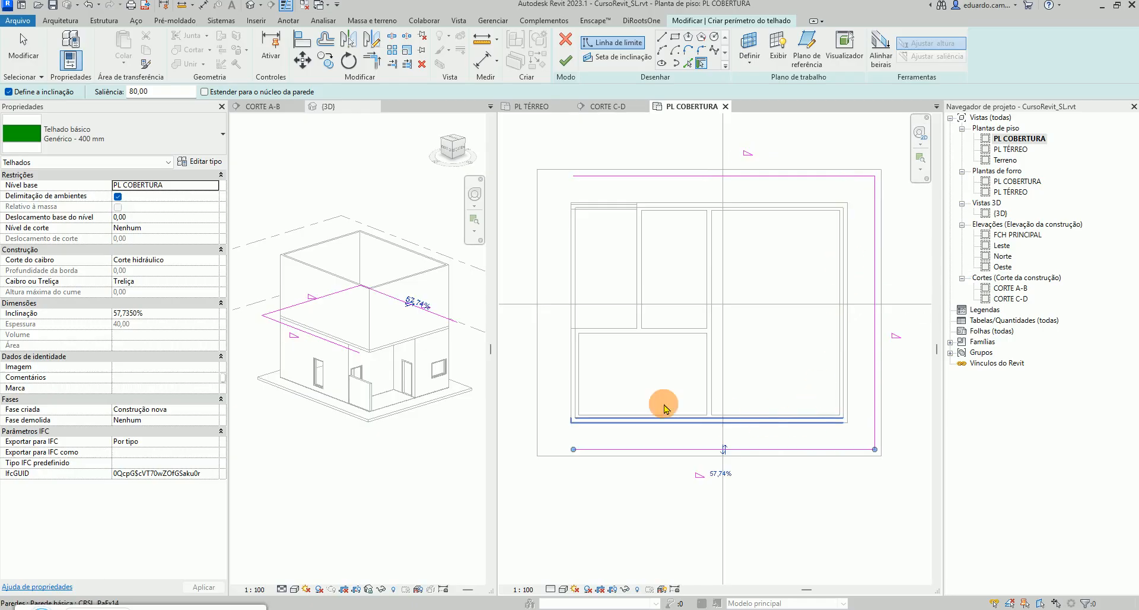
pyautogui.click(570, 367)
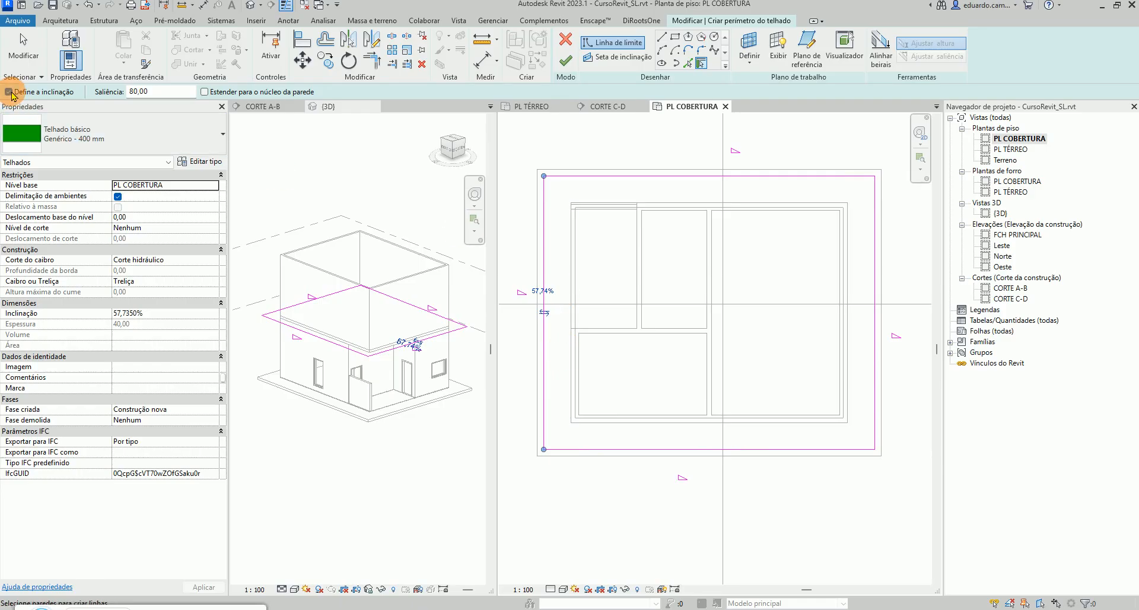
# Finish the roof footprint and attach the highlighted walls to the roof
pyautogui.click(10, 93)
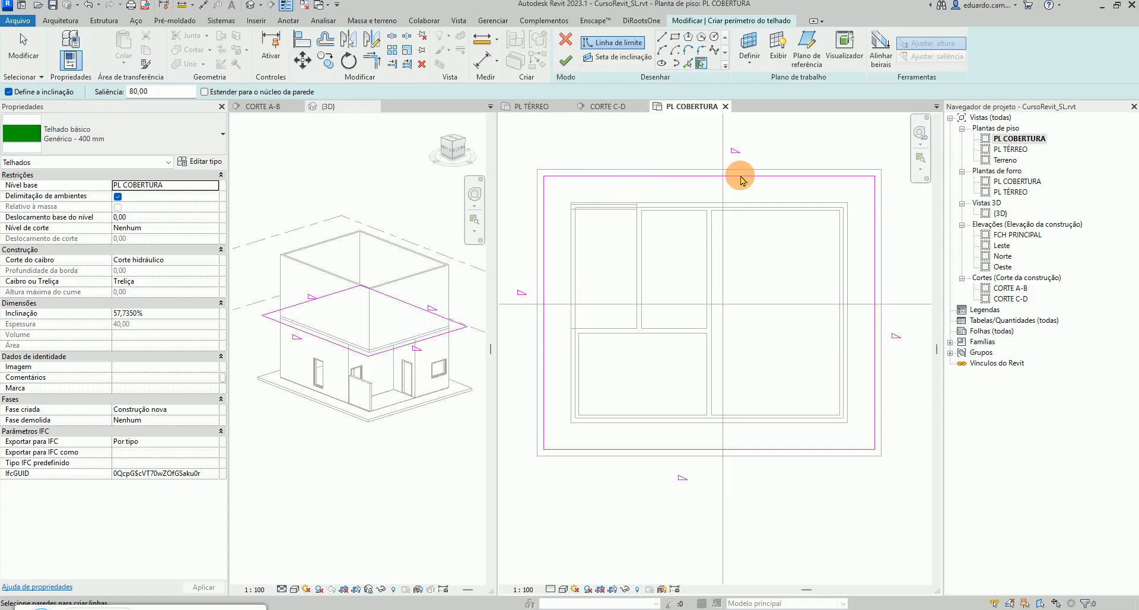
pyautogui.click(565, 43)
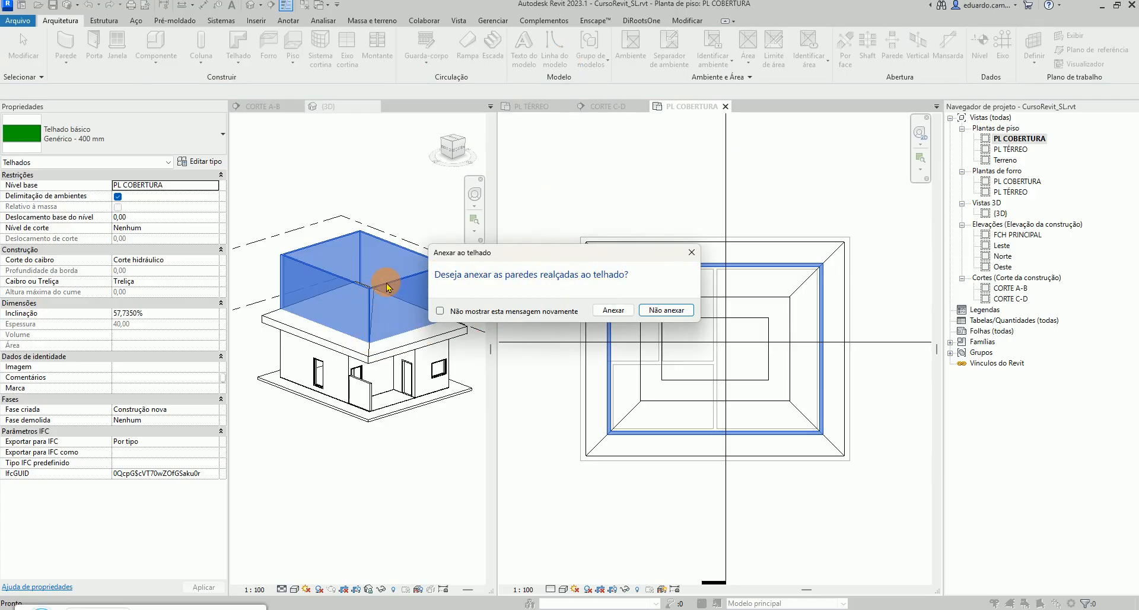
pyautogui.click(614, 310)
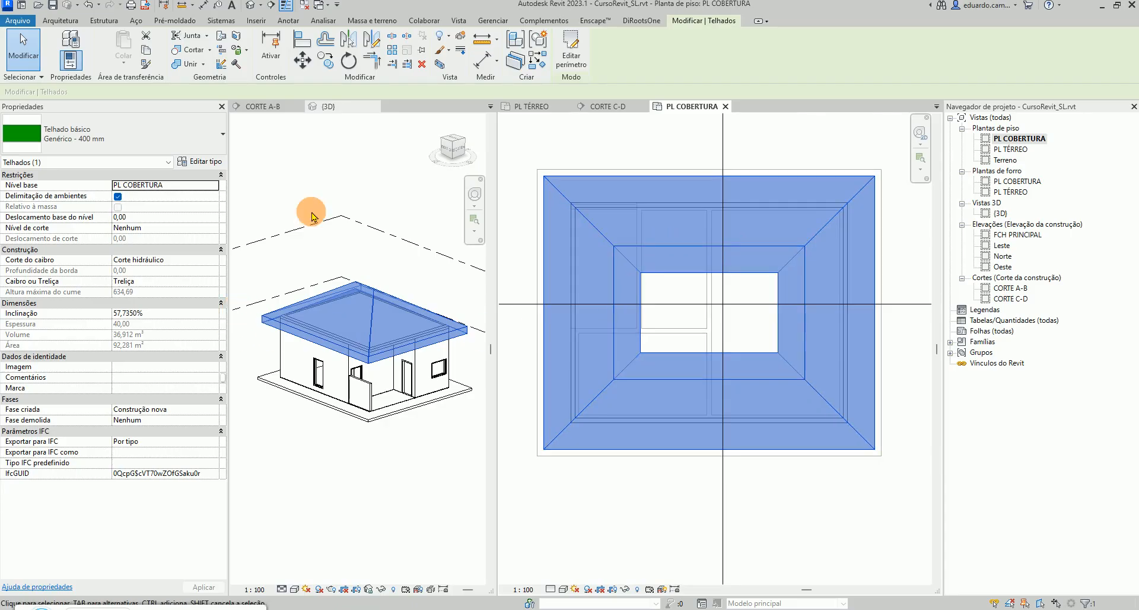
# Select the roof on the PL COBERTURA plan and set its slope to 27%
pyautogui.click(272, 107)
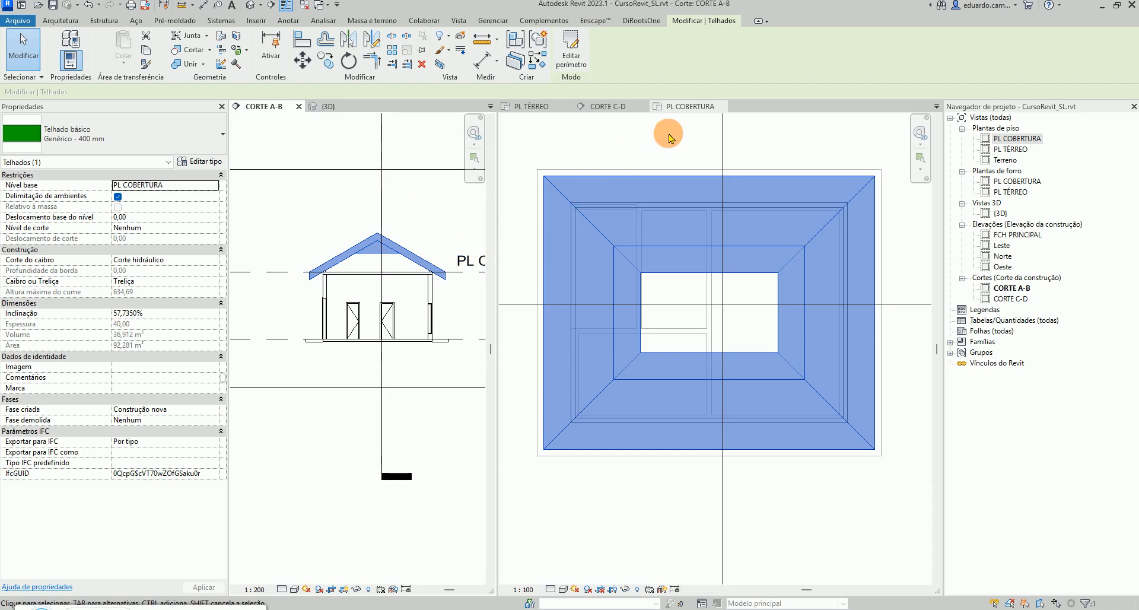
pyautogui.click(682, 107)
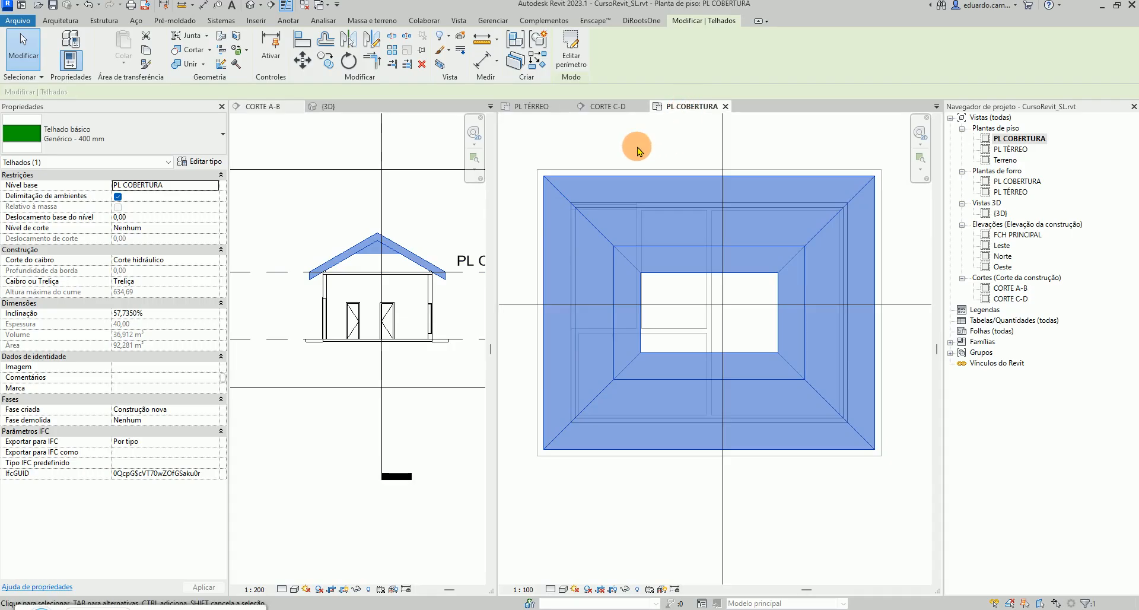
pyautogui.click(606, 138)
pyautogui.click(595, 182)
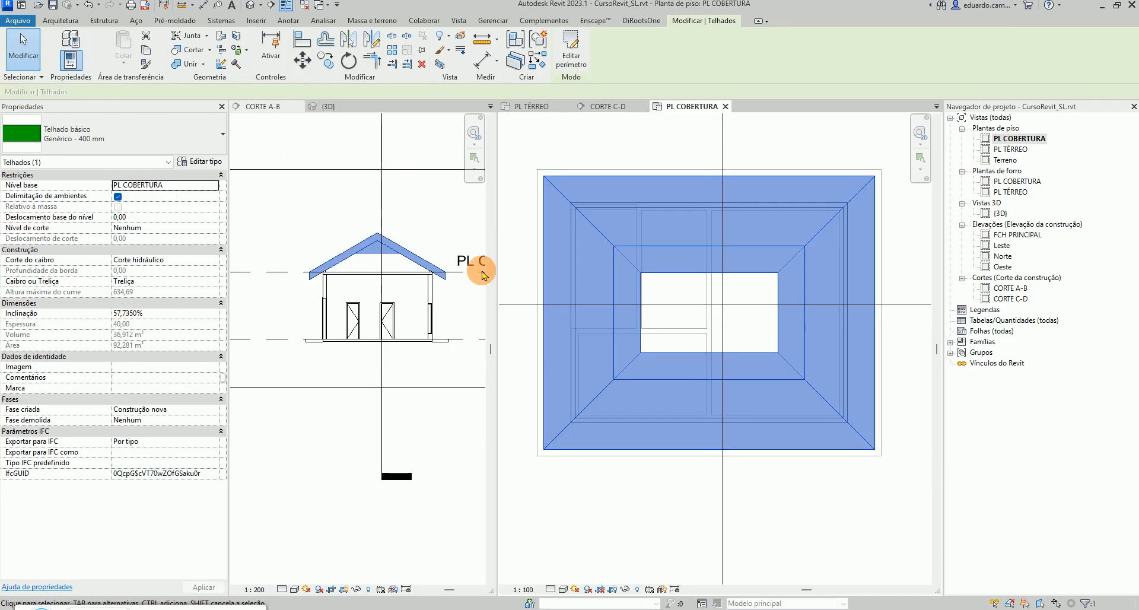
pyautogui.click(159, 314)
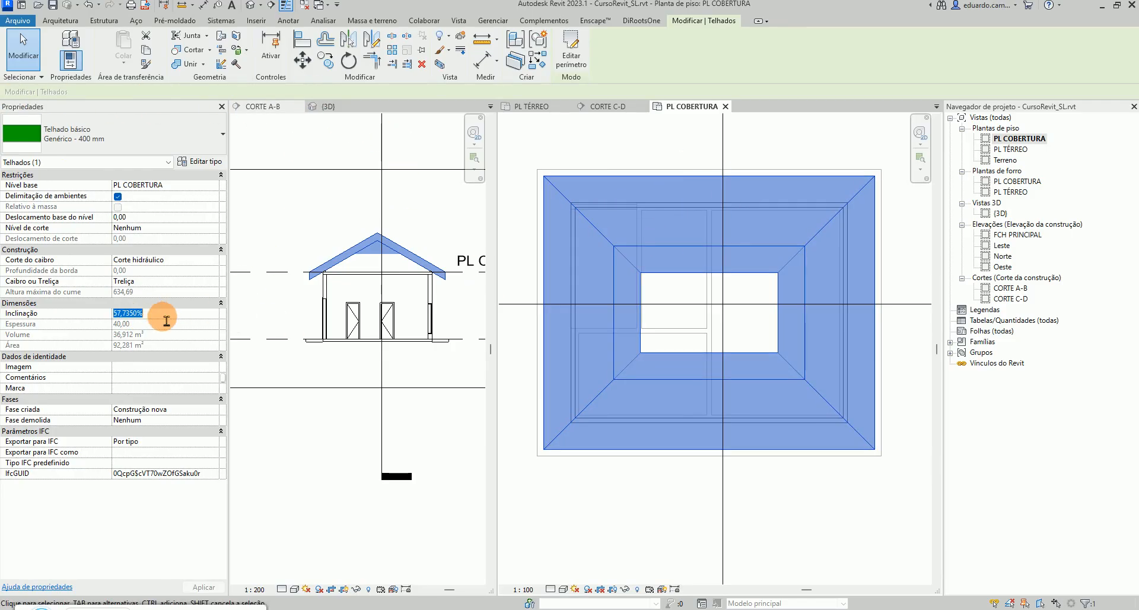
pyautogui.write('27')
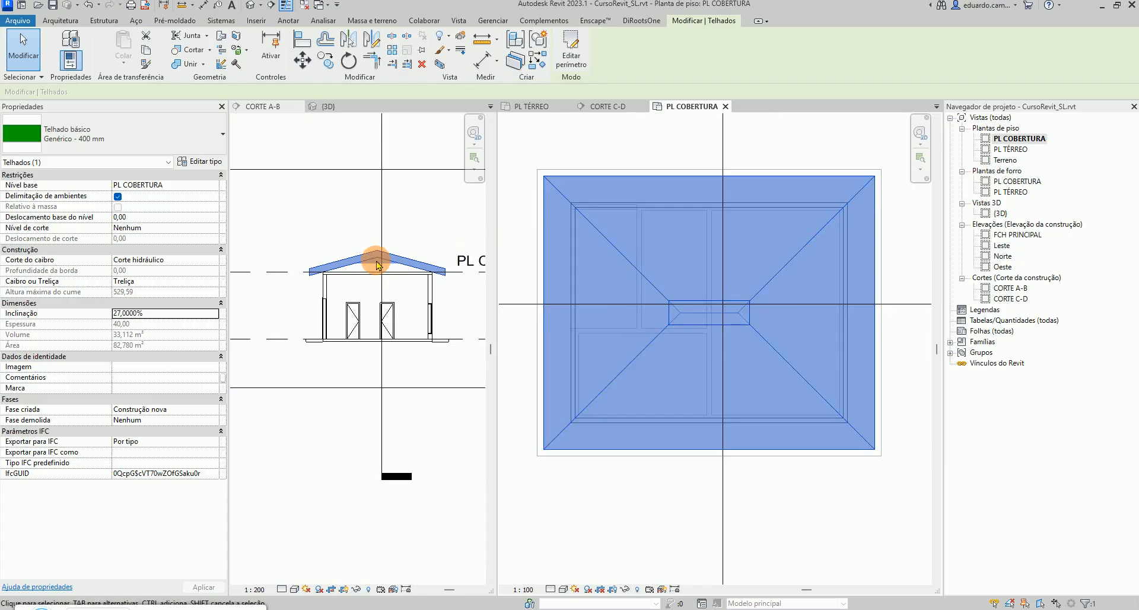
# Duplicate the roof type as CRSL_TelhadoCer27%
pyautogui.click(212, 163)
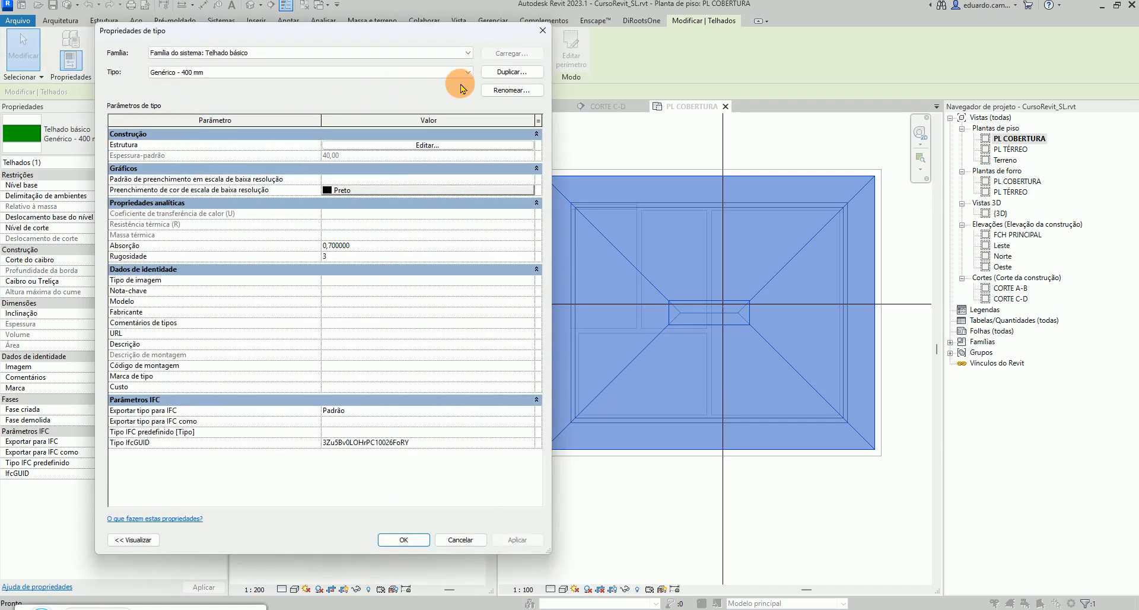
pyautogui.click(512, 72)
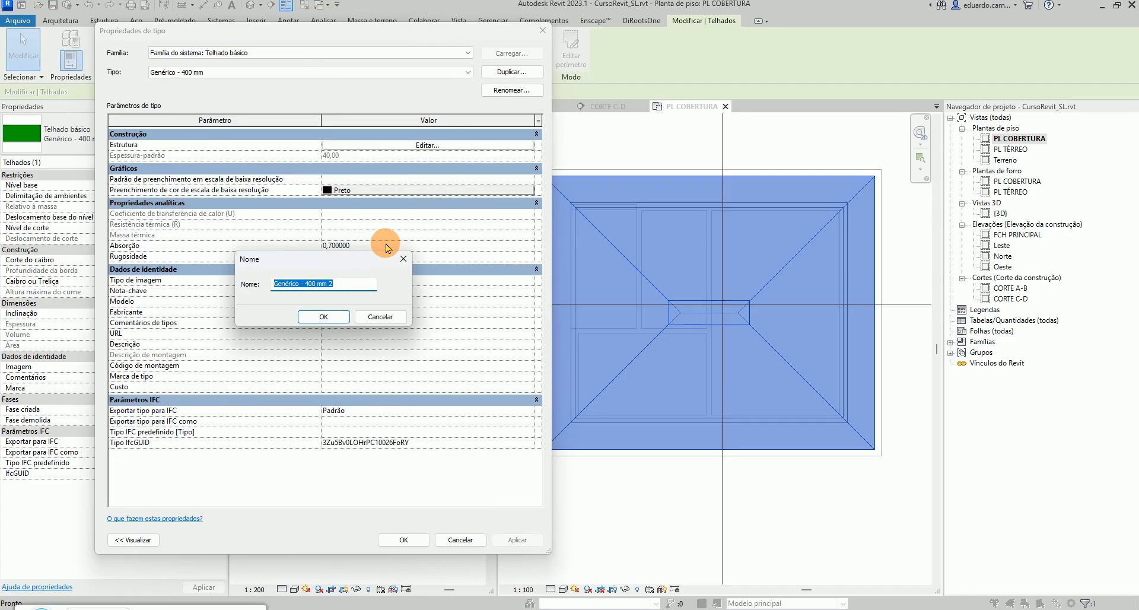
pyautogui.write('CRSL_TelhadoCer27%')
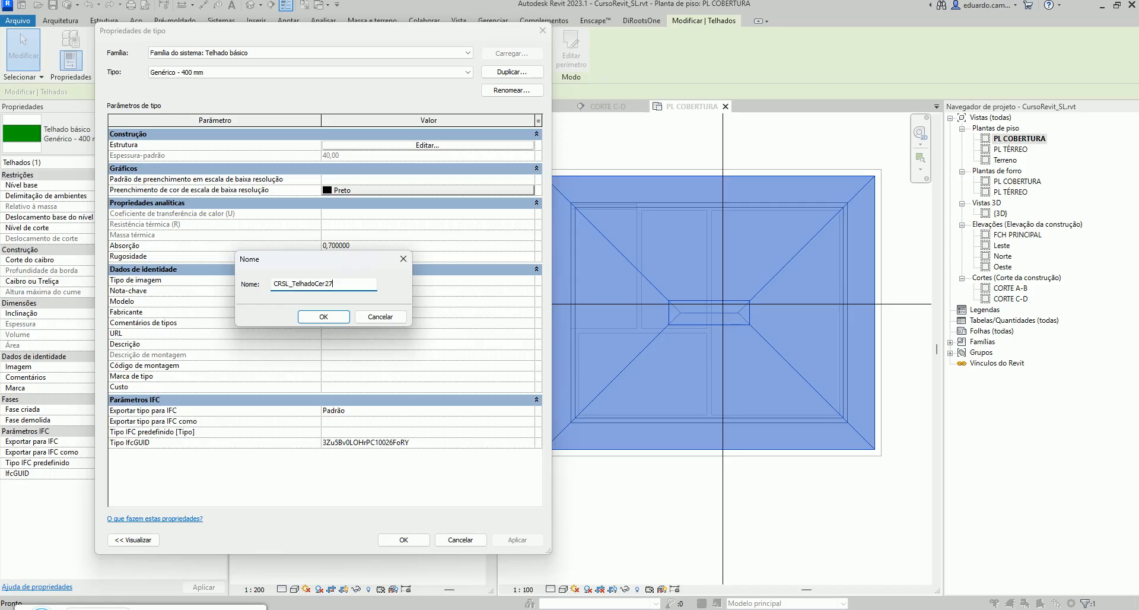
pyautogui.click(324, 317)
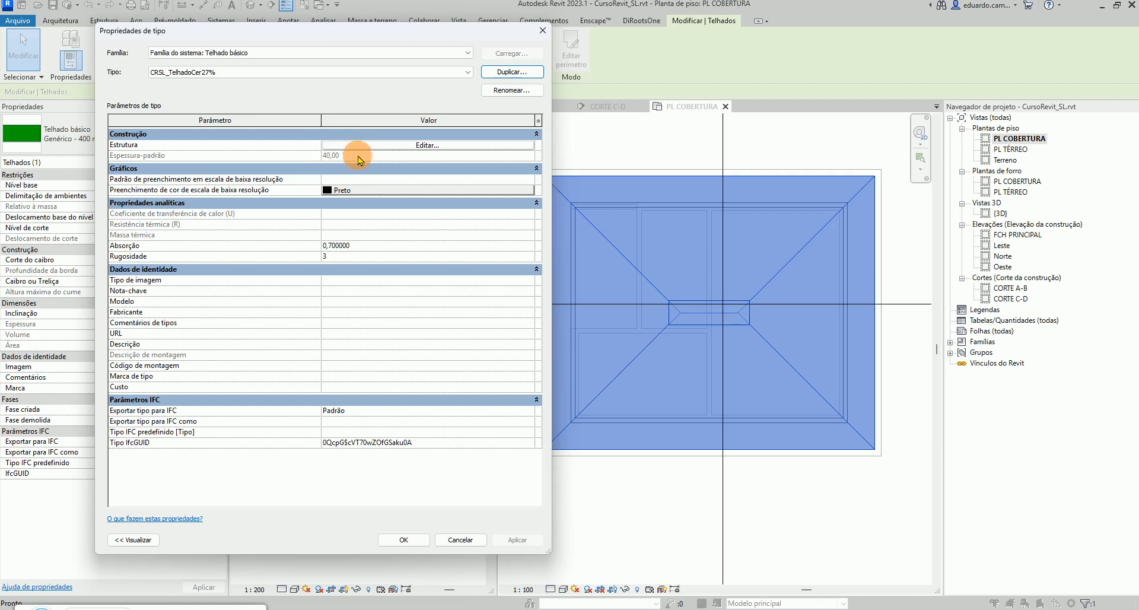
# Set the roof type's structure layer thickness to 22 and confirm the type properties
pyautogui.click(380, 145)
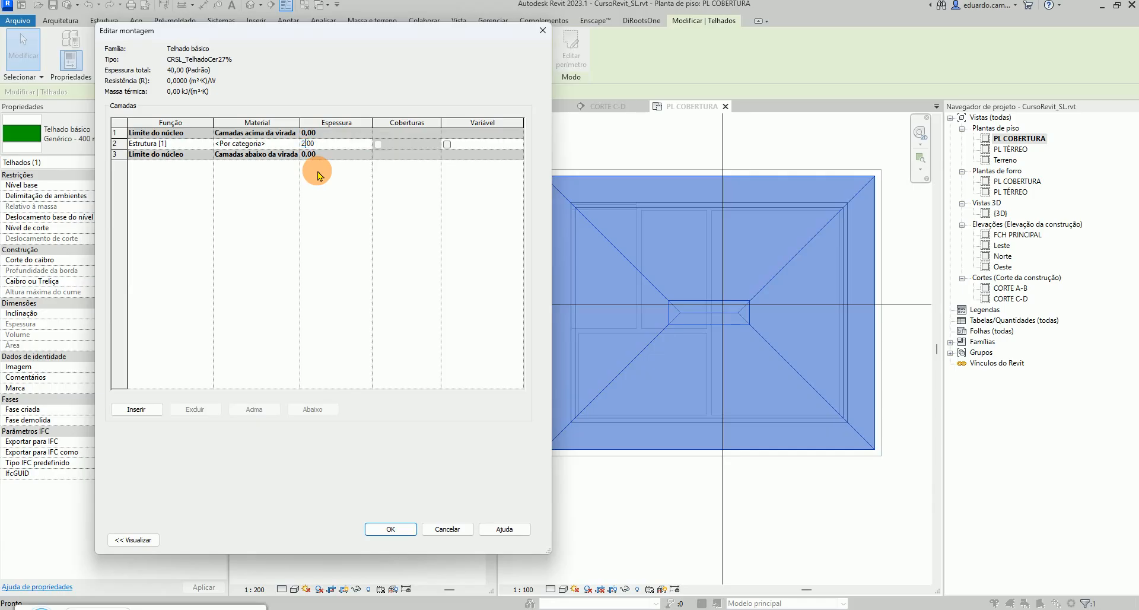
pyautogui.click(390, 531)
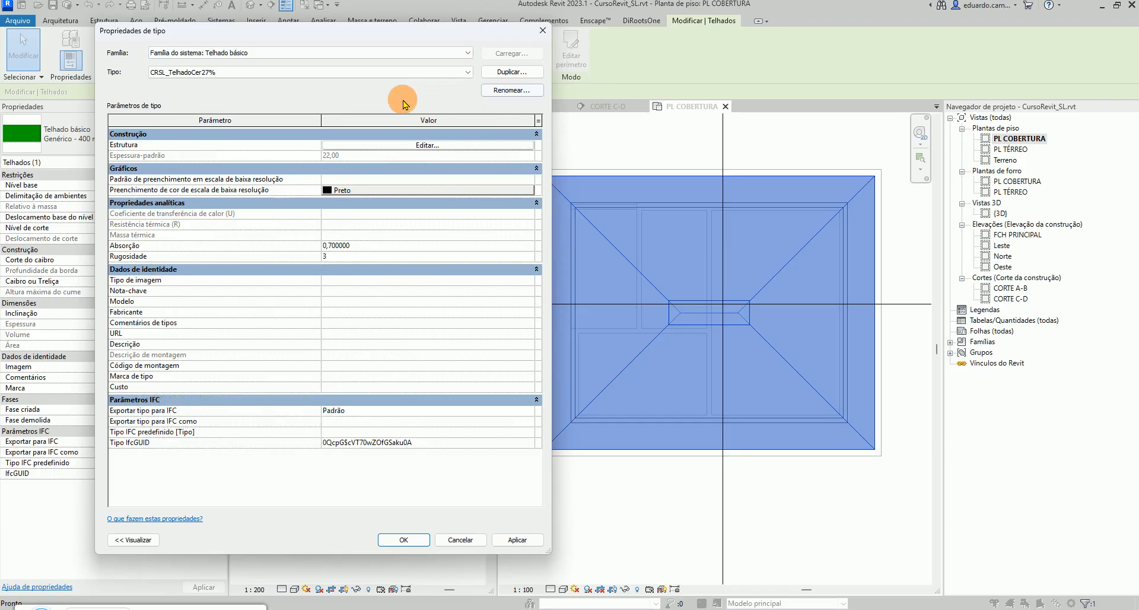
pyautogui.click(406, 540)
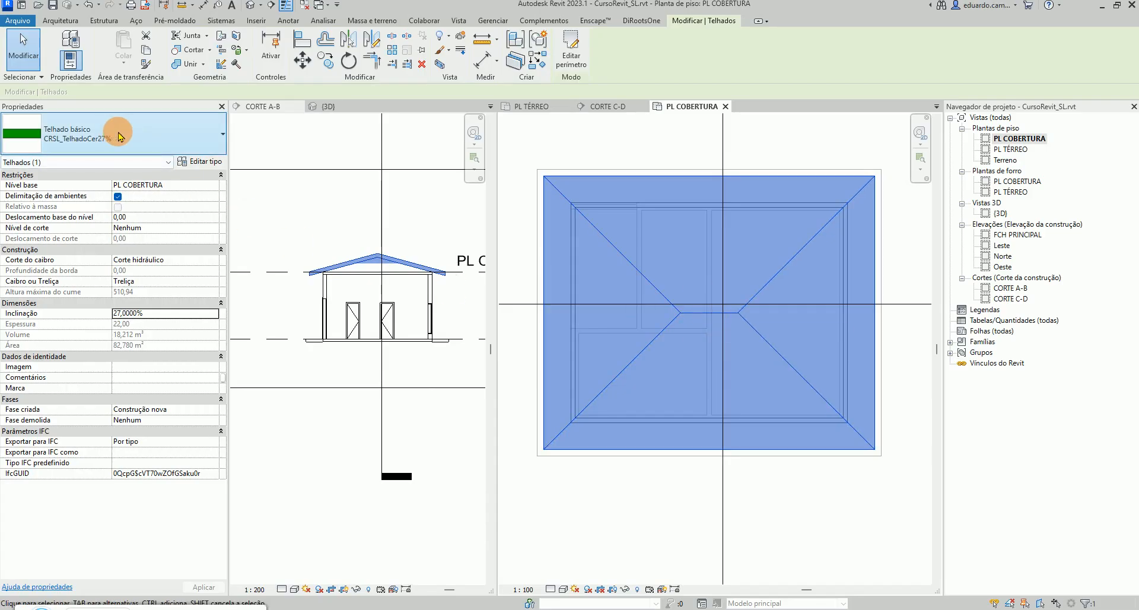
# Set the PL COBERTURA view range cut plane offset to 150
pyautogui.click(601, 138)
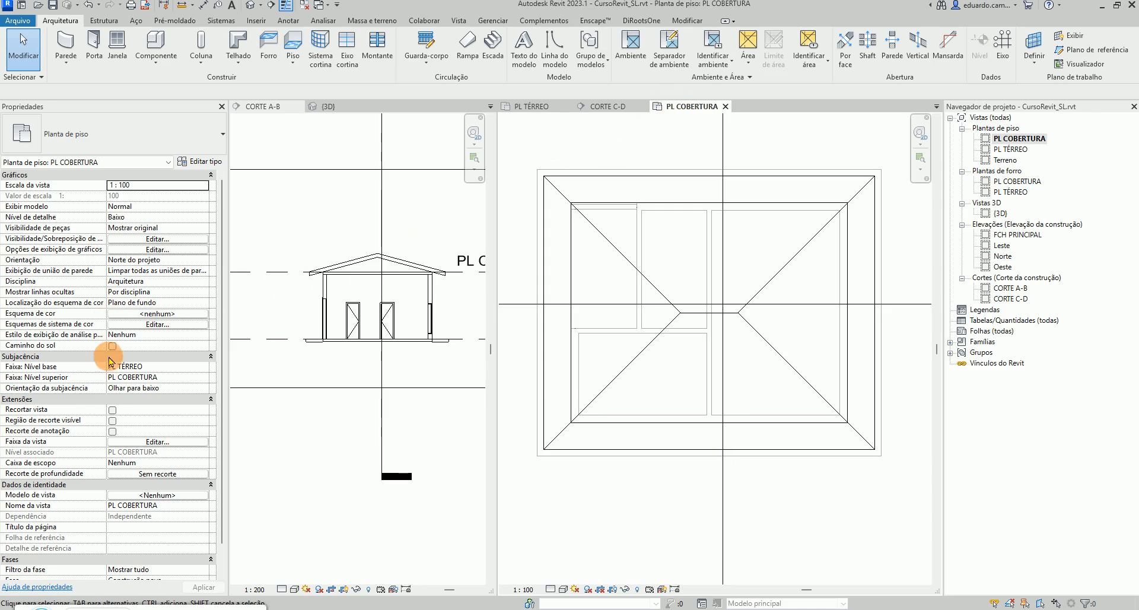
pyautogui.click(185, 443)
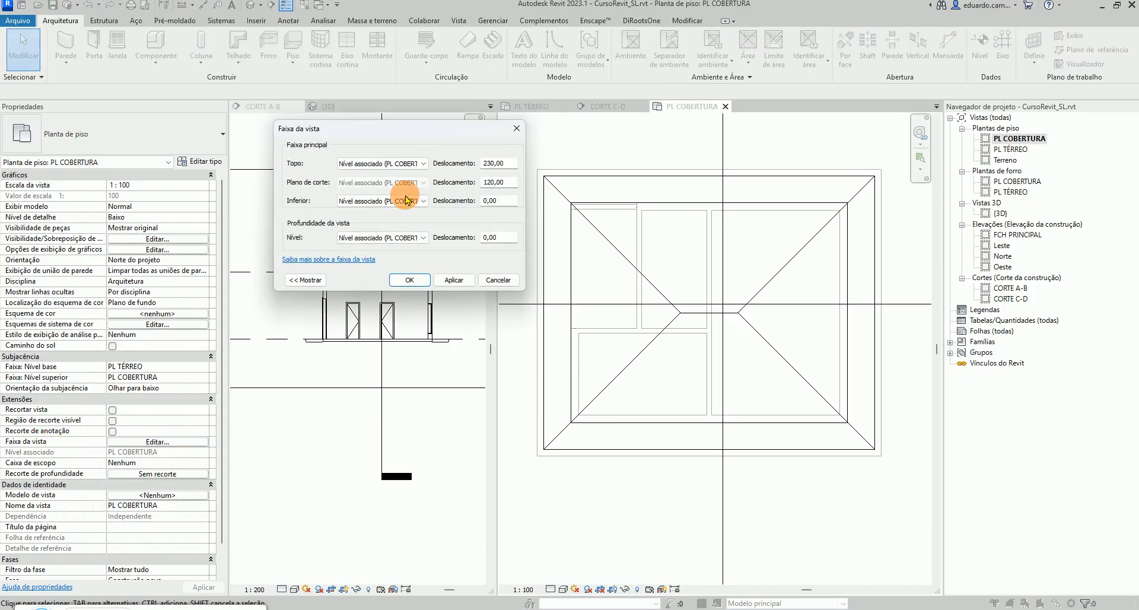
pyautogui.moveTo(491, 184); pyautogui.dragTo(484, 202)
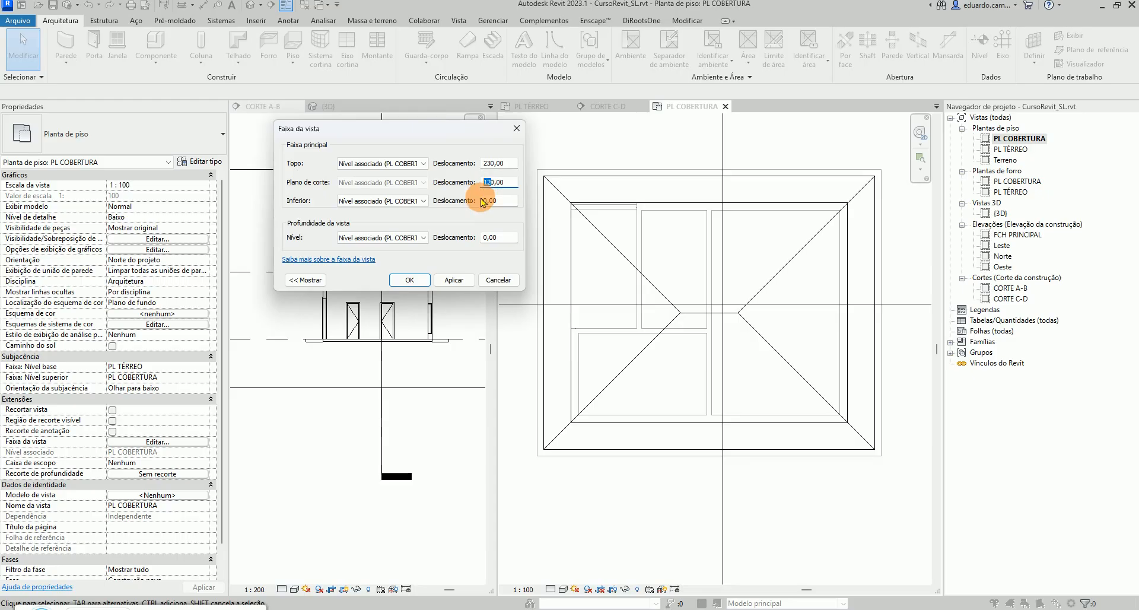
pyautogui.click(460, 282)
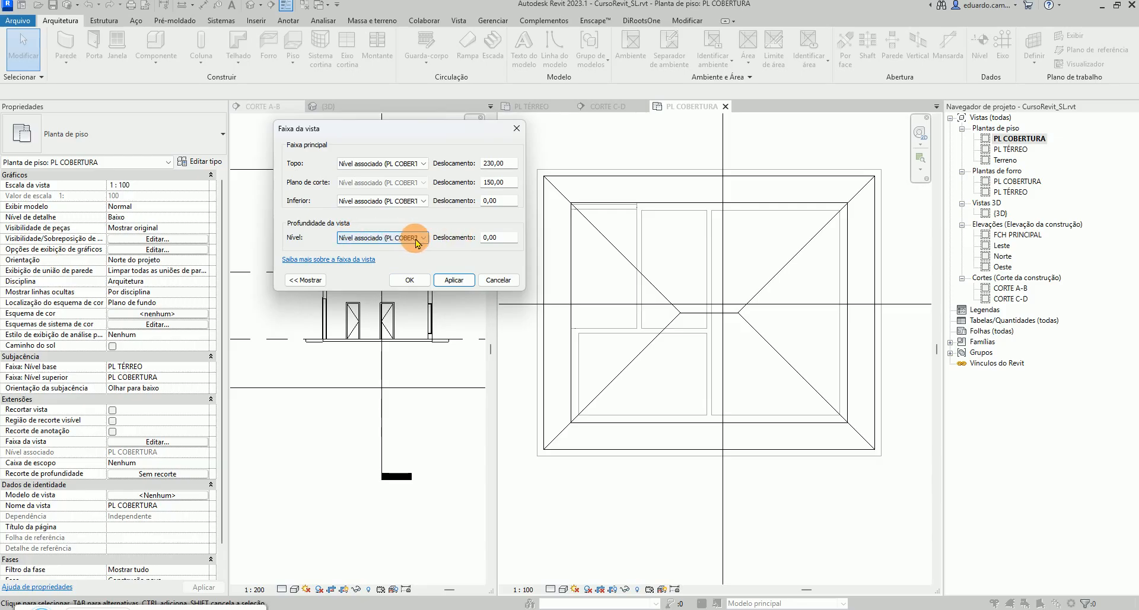
pyautogui.click(412, 281)
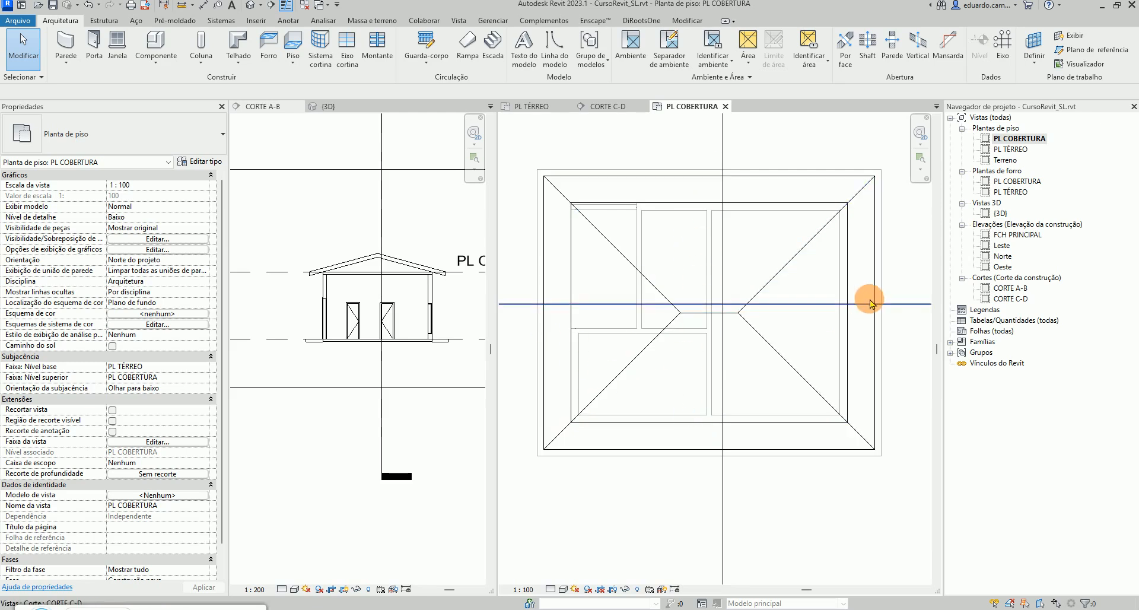
# Edit the roof perimeter so the left and right edges no longer define slope, turning the hip roof into a gable
pyautogui.click(542, 313)
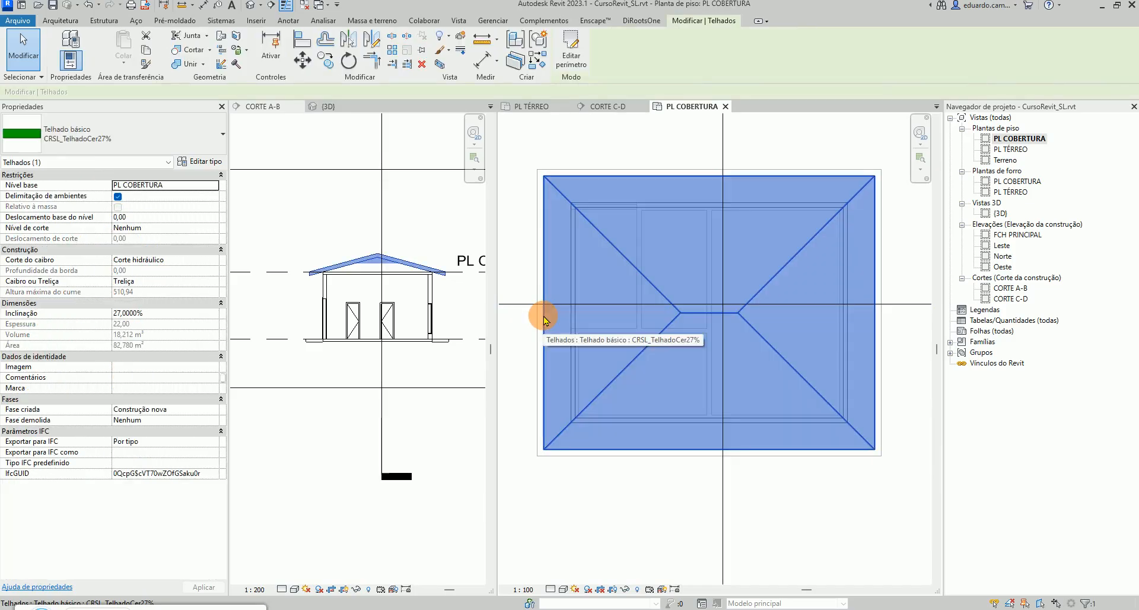
pyautogui.click(573, 57)
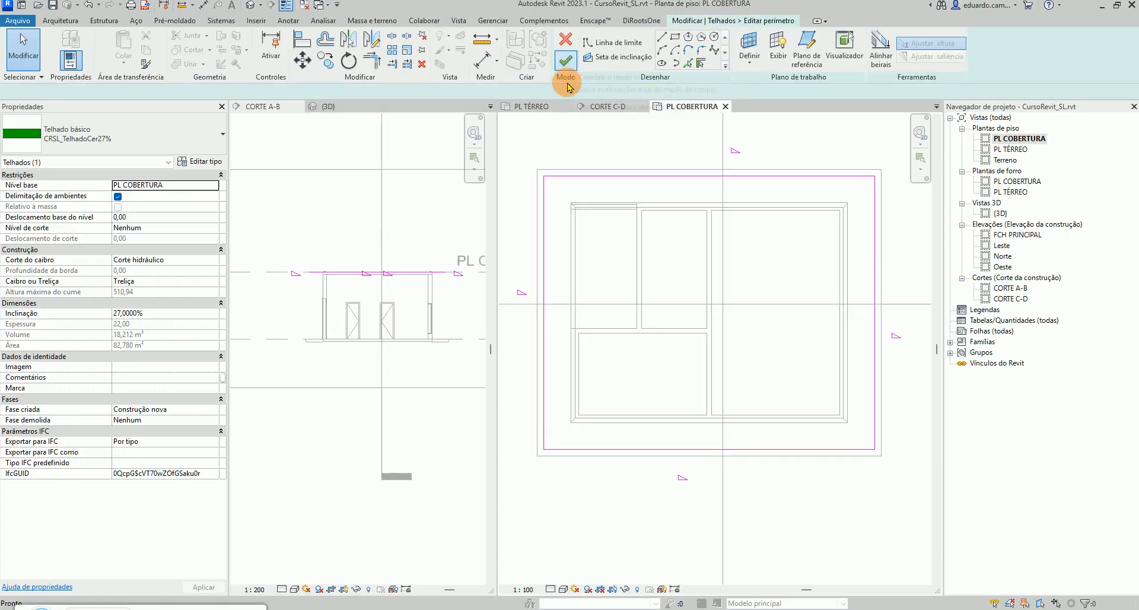
pyautogui.click(546, 261)
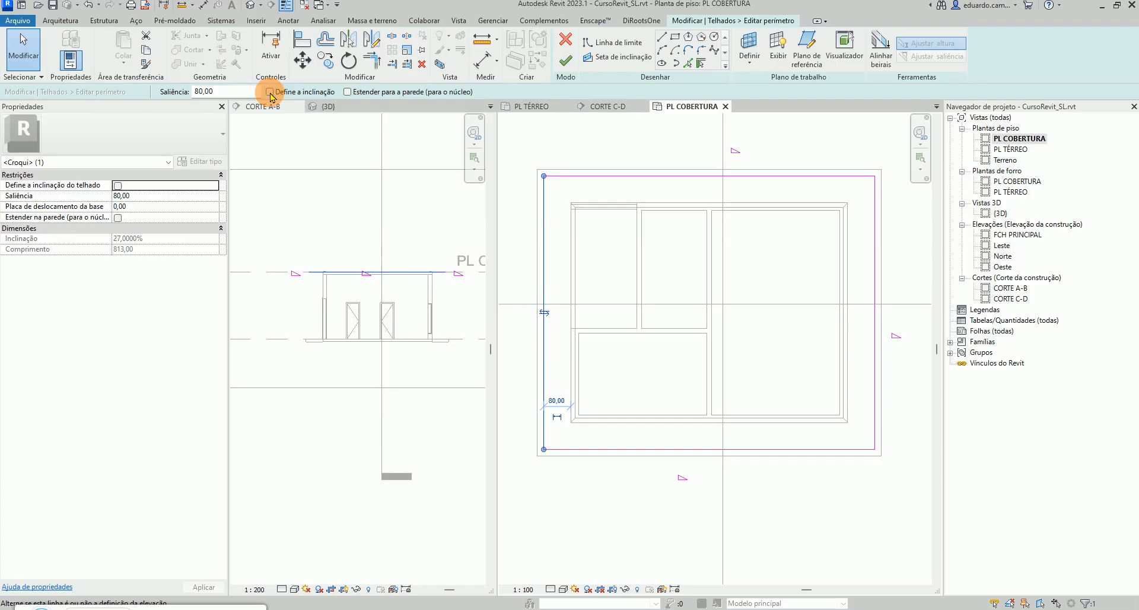
pyautogui.click(875, 262)
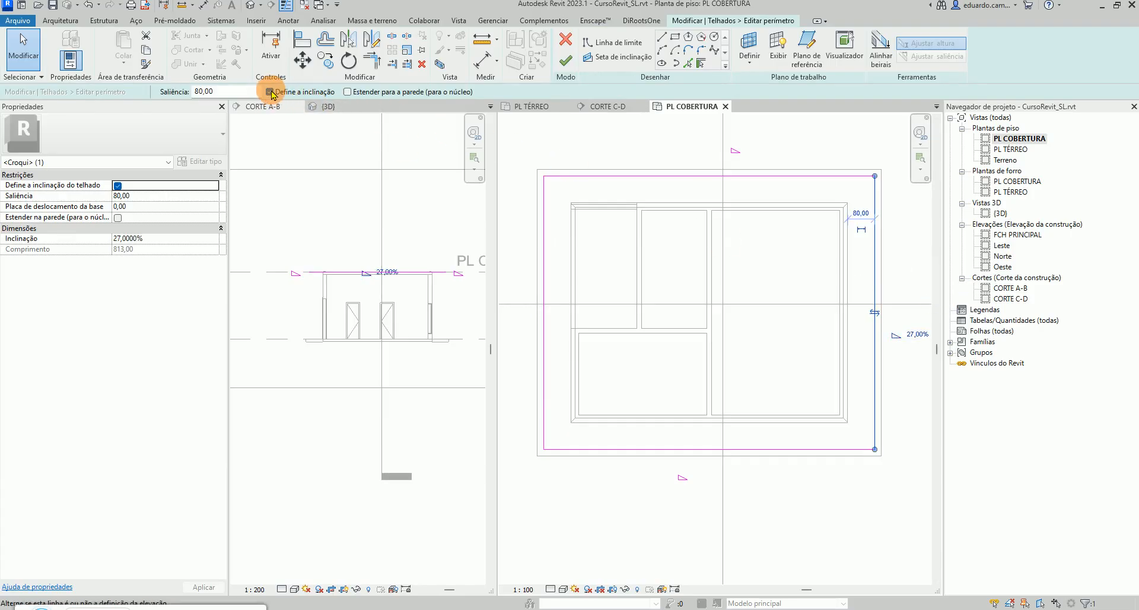
pyautogui.click(629, 511)
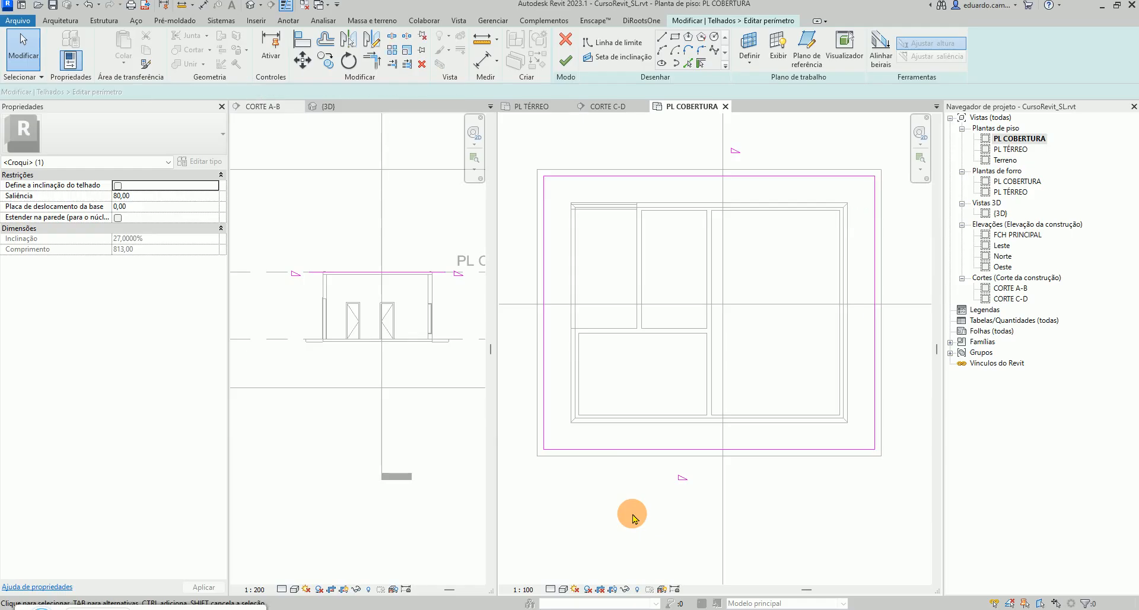
pyautogui.click(565, 64)
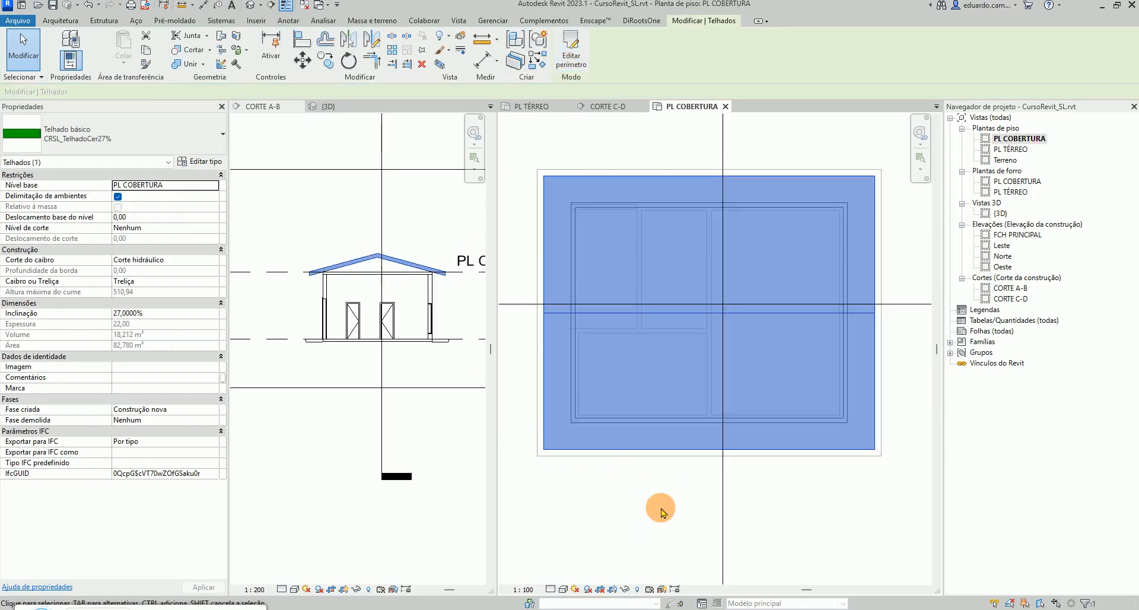
pyautogui.click(656, 508)
# Inspect the gable roof in the 3D view and the upper-left wall corner on the PL TÉRREO plan
pyautogui.click(328, 107)
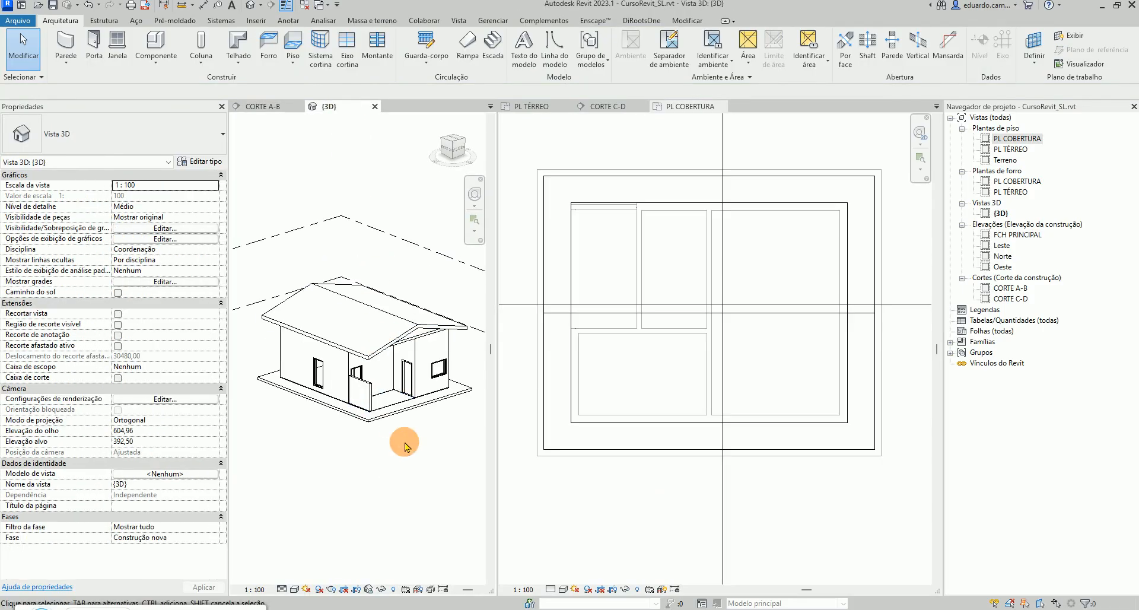
pyautogui.scroll(4, 471, 368)
pyautogui.keyDown('shift'); pyautogui.moveTo(423, 345); pyautogui.dragTo(436, 365, button='middle'); pyautogui.keyUp('shift')
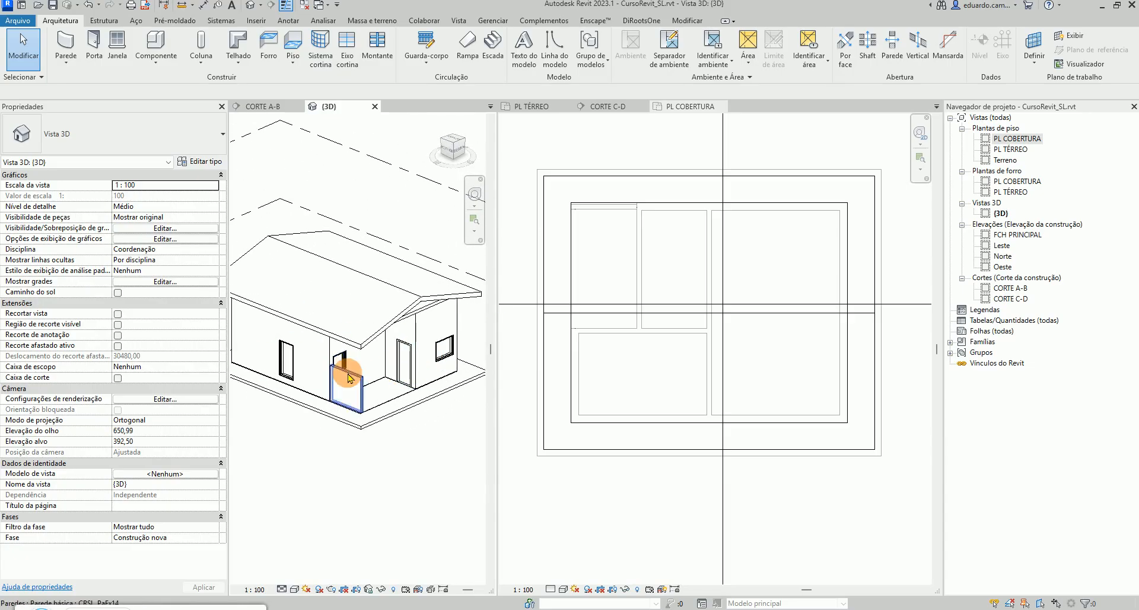
pyautogui.scroll(5, 348, 376)
pyautogui.scroll(-1, 347, 374)
pyautogui.keyDown('shift'); pyautogui.moveTo(445, 408); pyautogui.dragTo(405, 407, button='middle'); pyautogui.keyUp('shift')
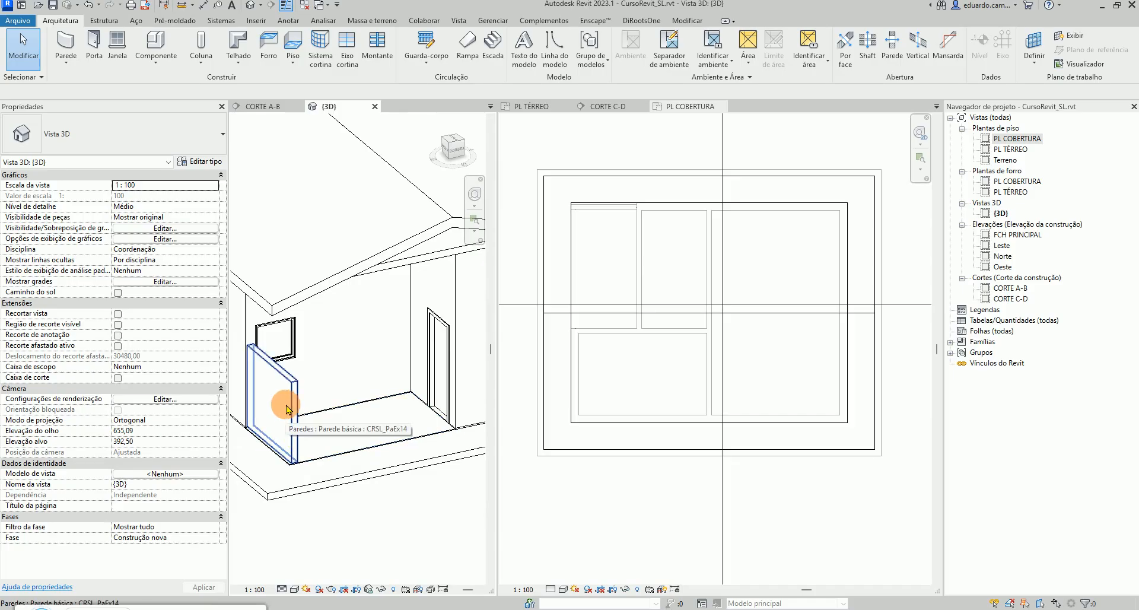
pyautogui.click(543, 109)
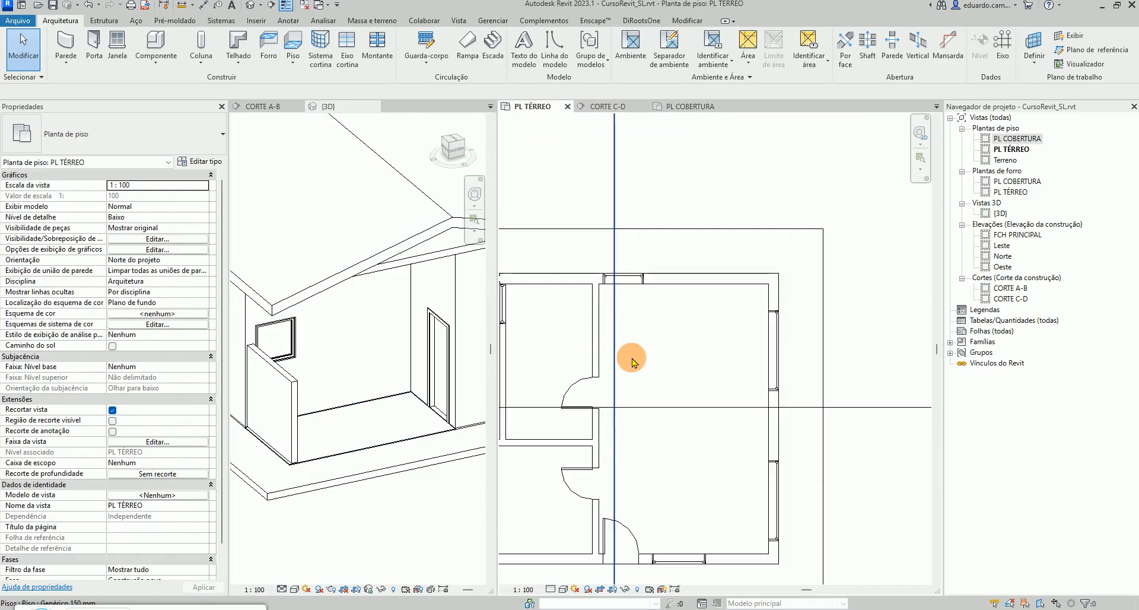
pyautogui.scroll(-3, 632, 359)
pyautogui.scroll(6, 510, 355)
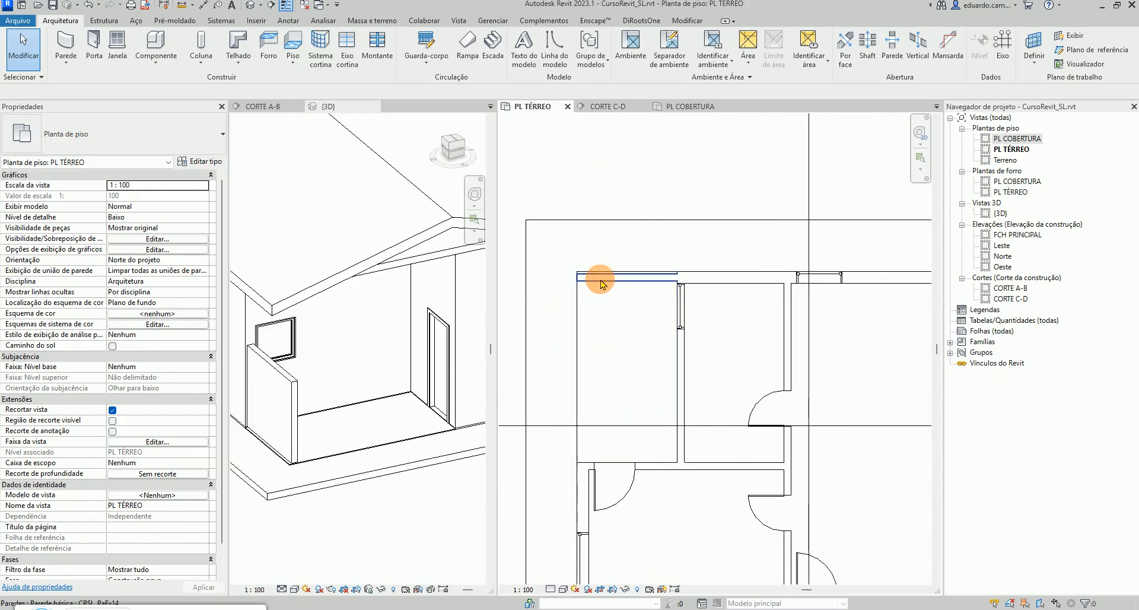
pyautogui.scroll(3, 588, 282)
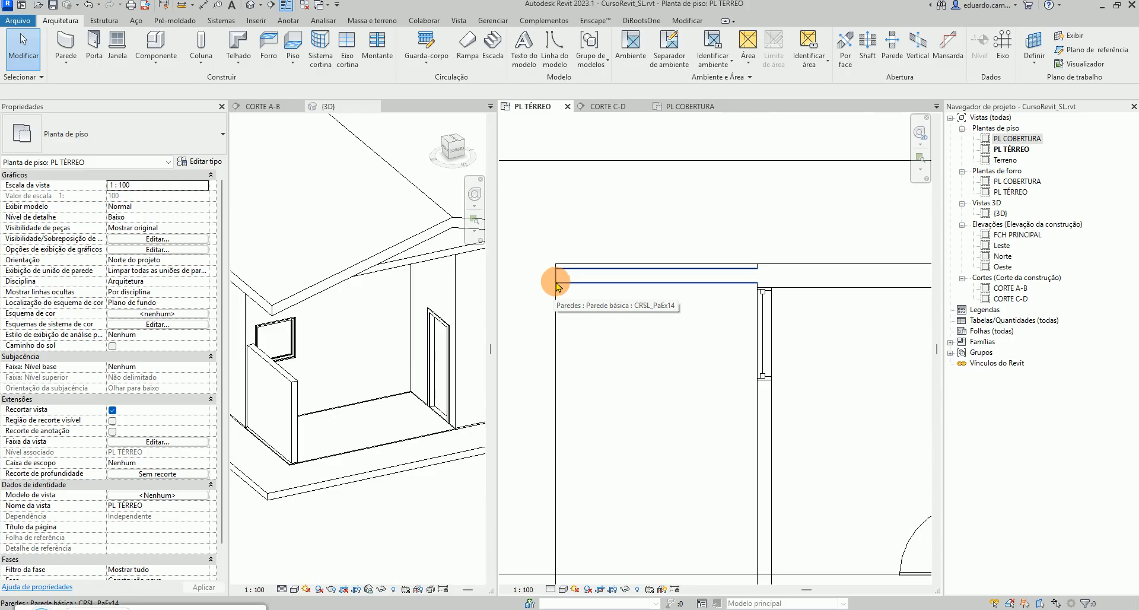
pyautogui.click(103, 21)
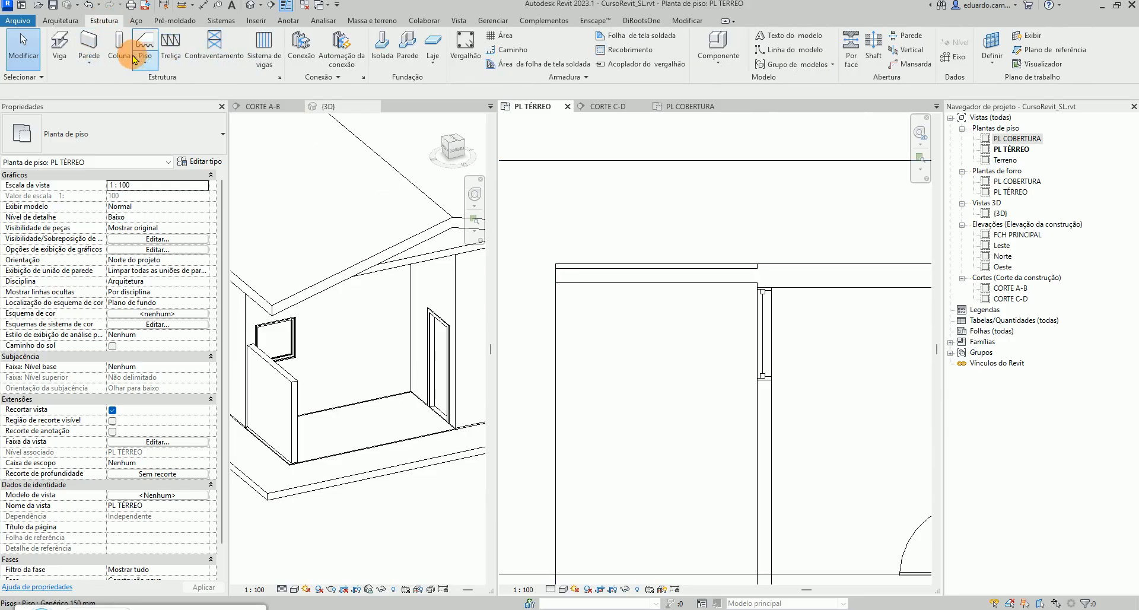
pyautogui.click(120, 45)
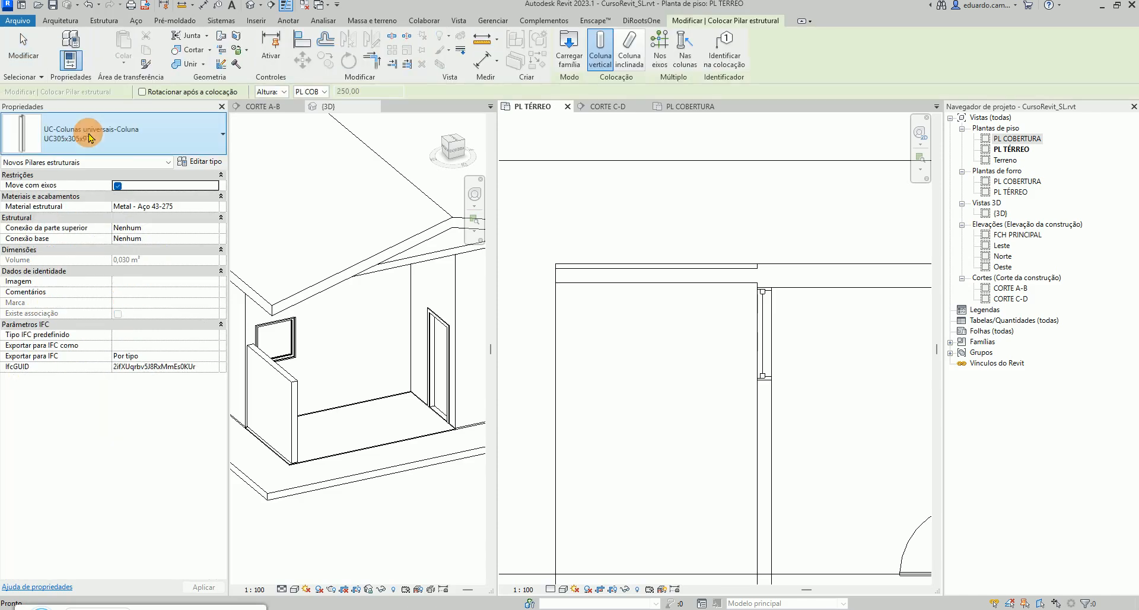
pyautogui.click(209, 134)
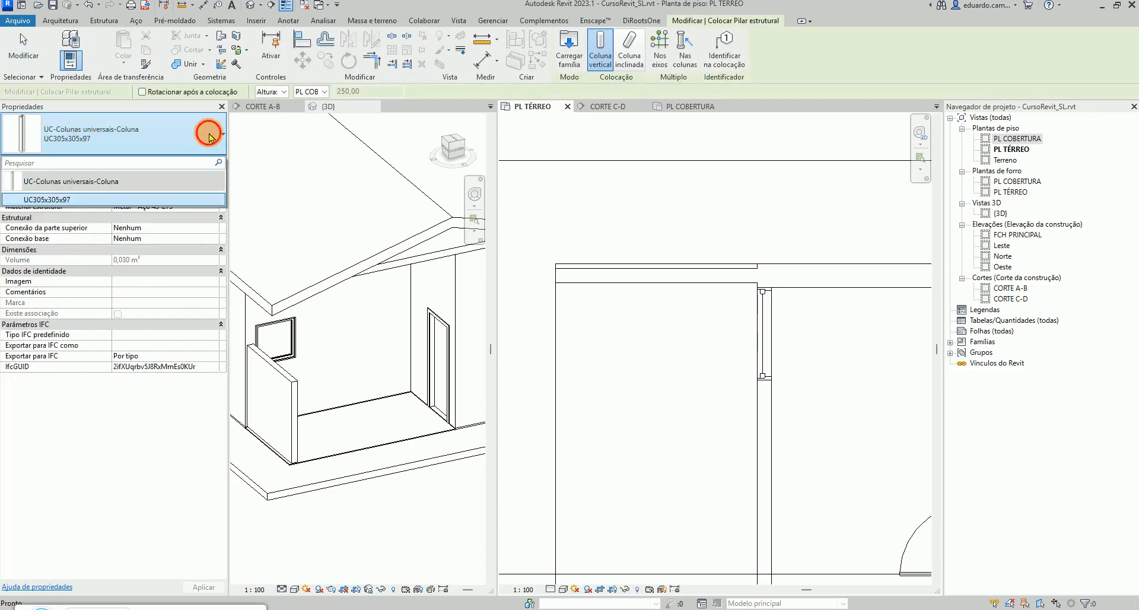
pyautogui.click(209, 134)
pyautogui.click(208, 134)
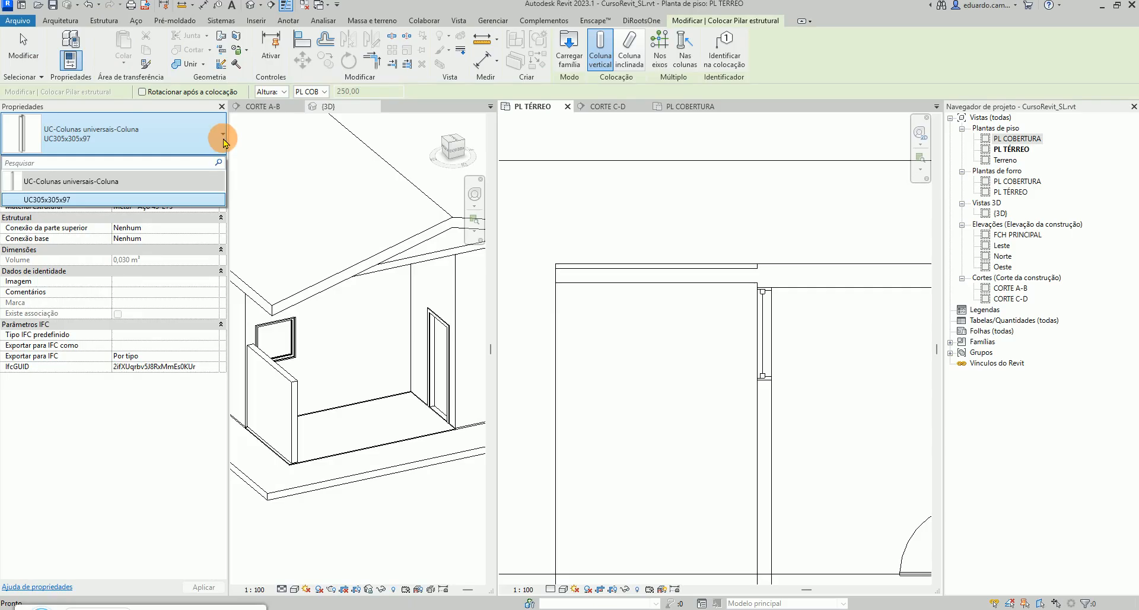
# Start an architectural column and duplicate its type as CRSL_Pilar20x20 with depth and width set to 20
pyautogui.click(61, 24)
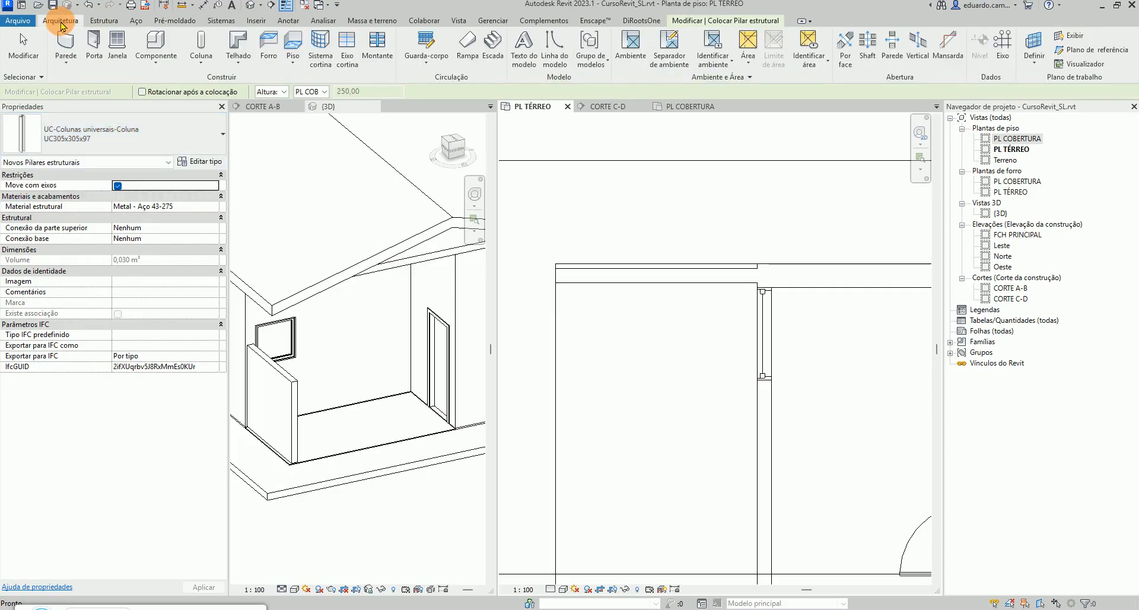
pyautogui.click(201, 66)
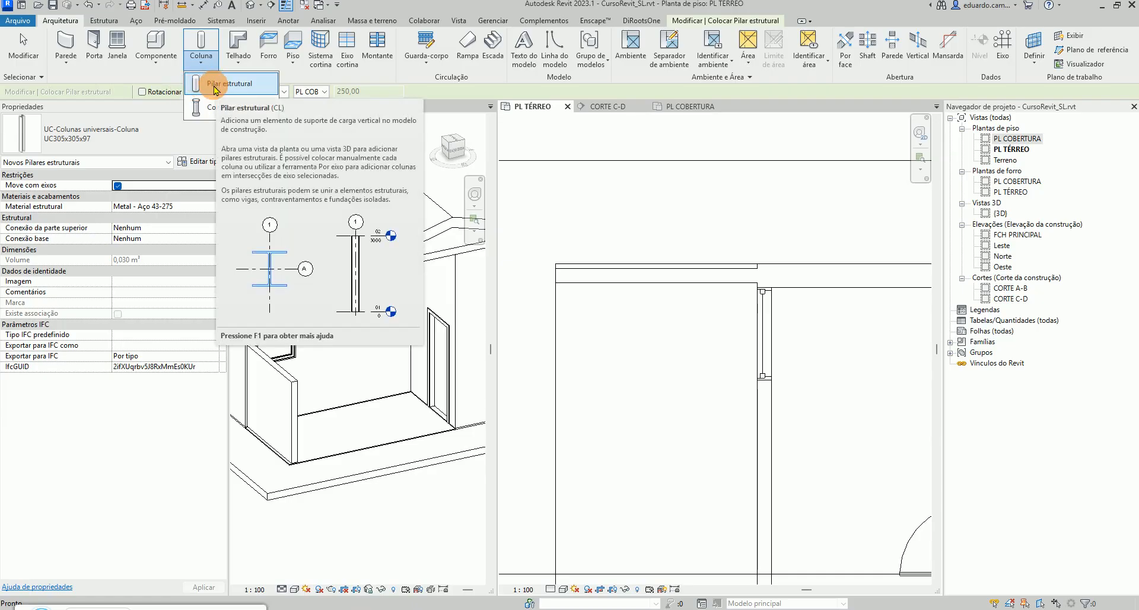
pyautogui.click(202, 106)
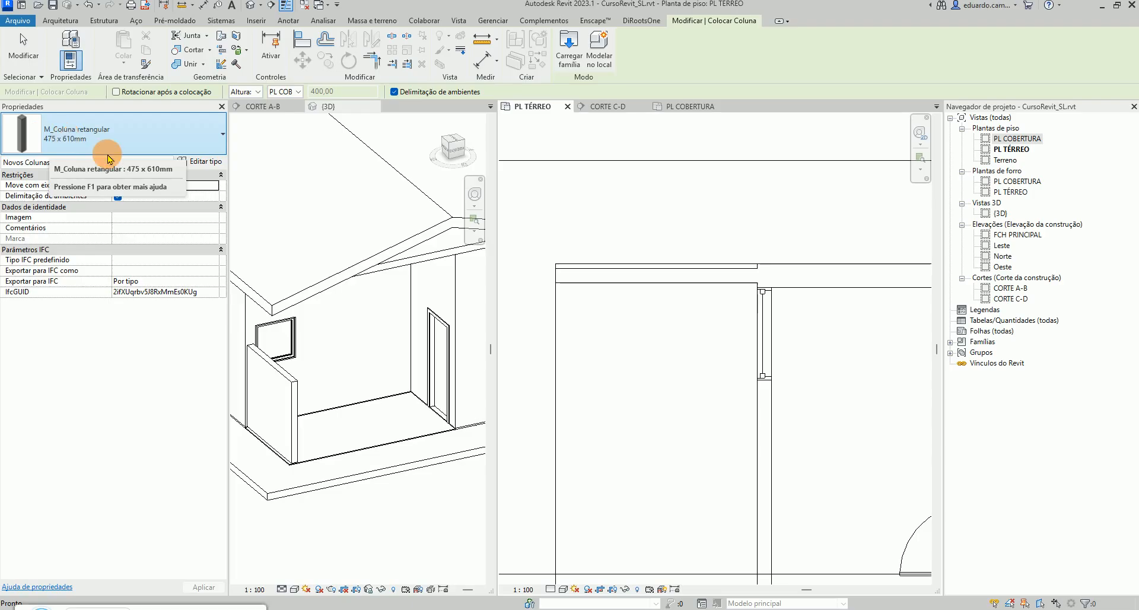
pyautogui.click(206, 165)
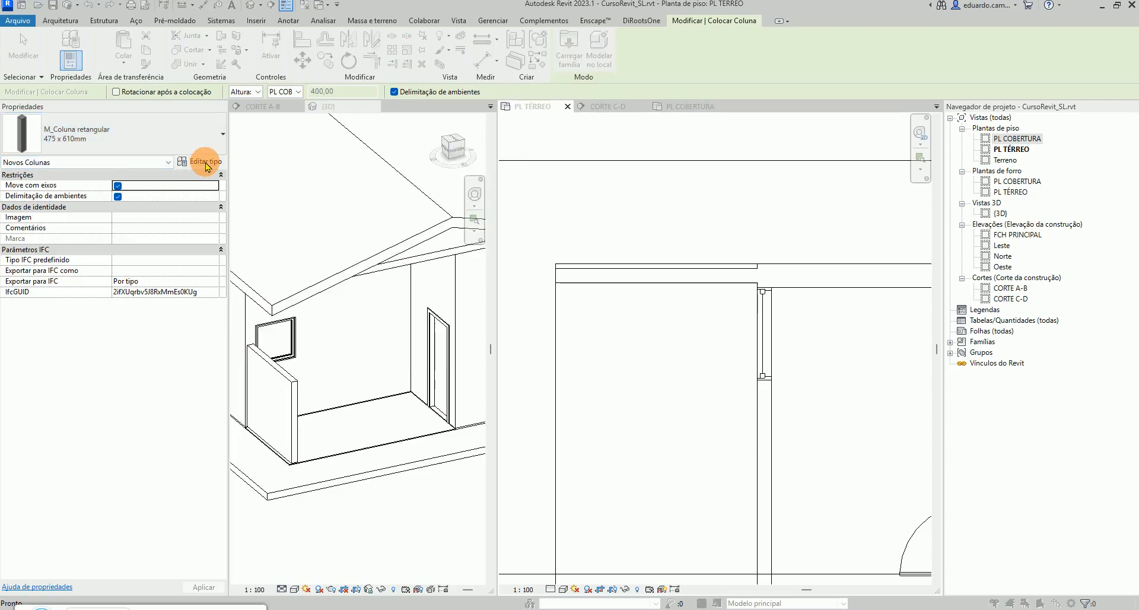
pyautogui.click(512, 72)
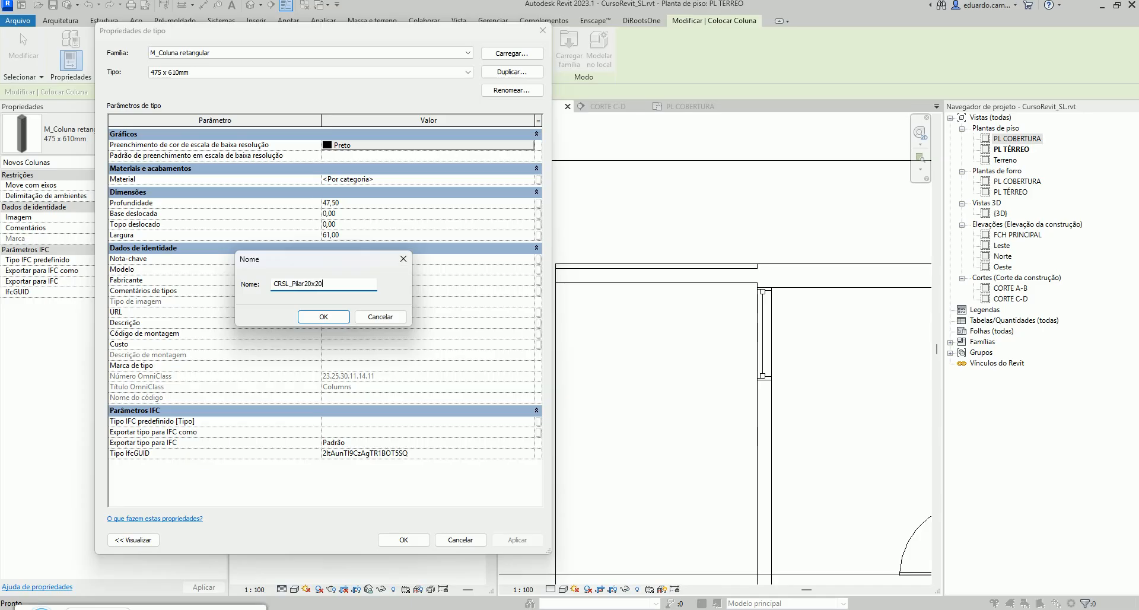
pyautogui.click(326, 318)
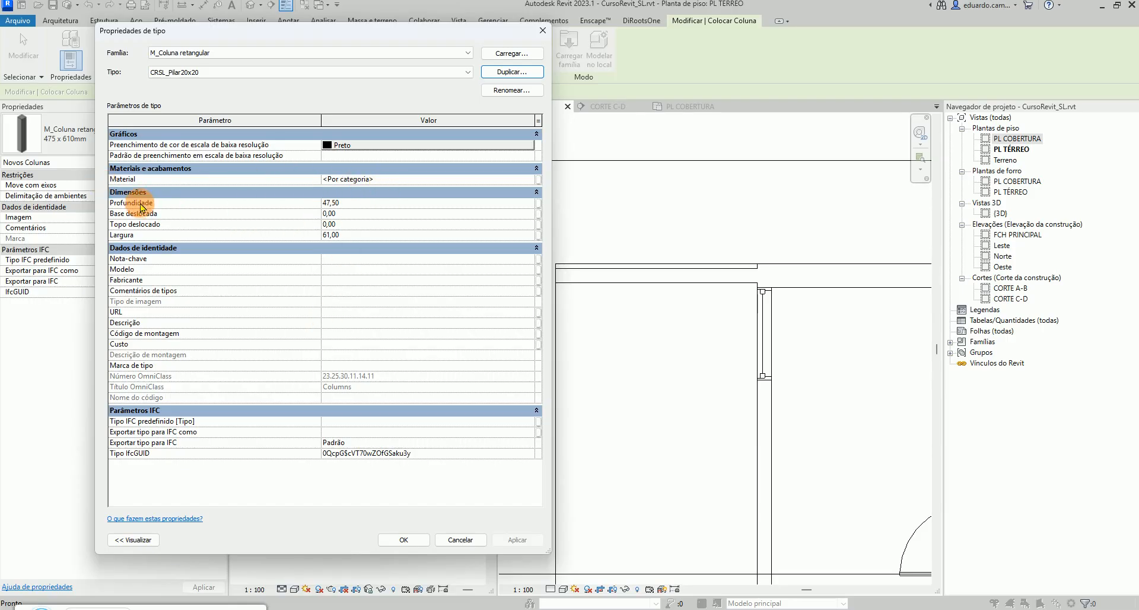
pyautogui.click(356, 204)
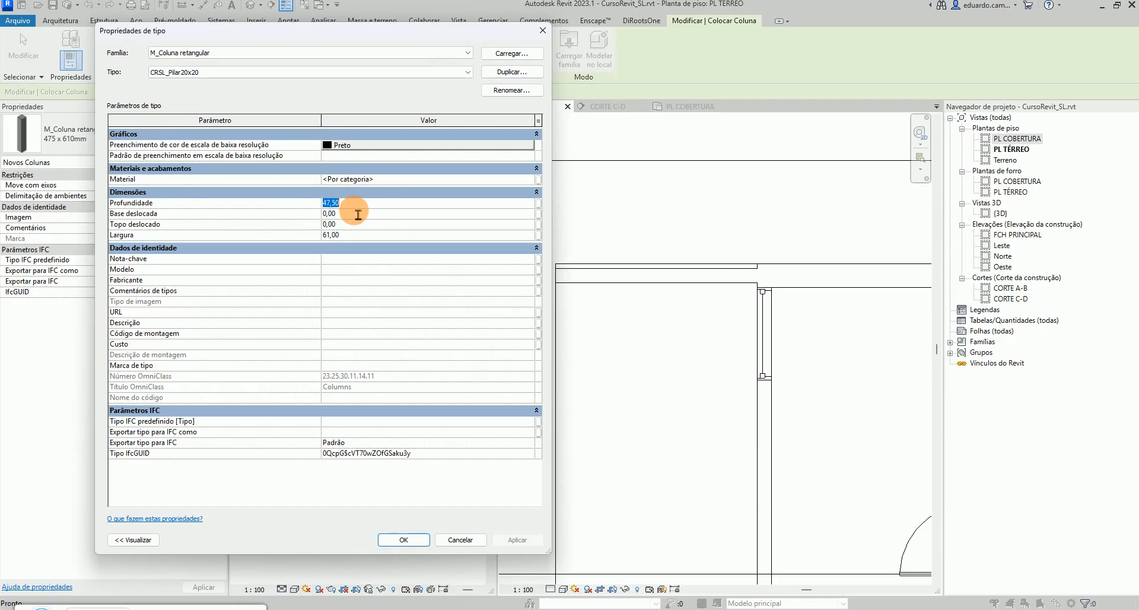
pyautogui.write('20')
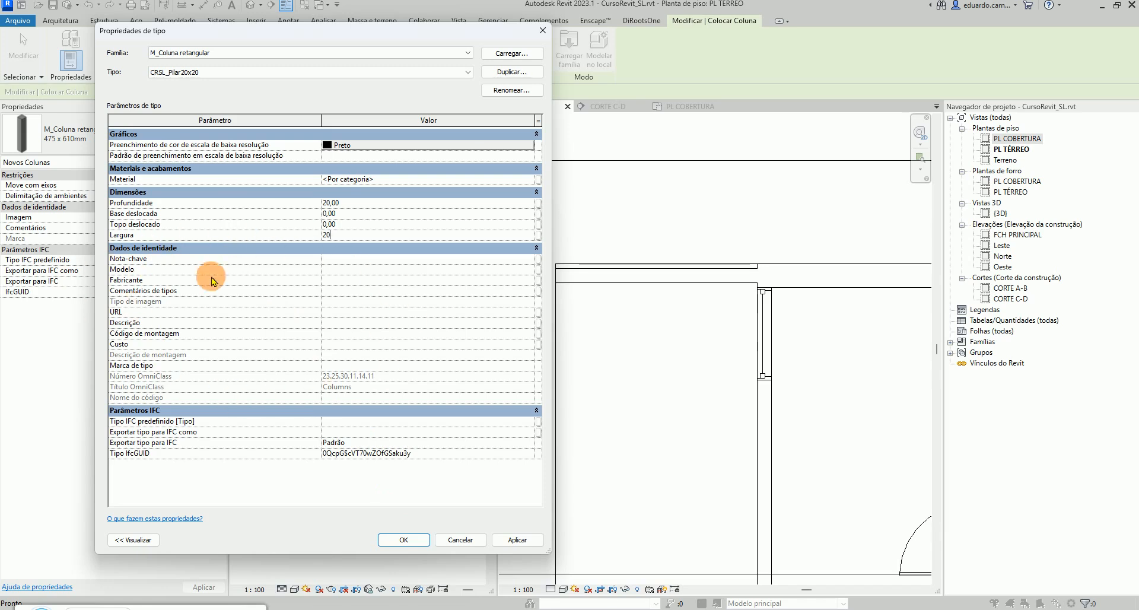
pyautogui.click(405, 540)
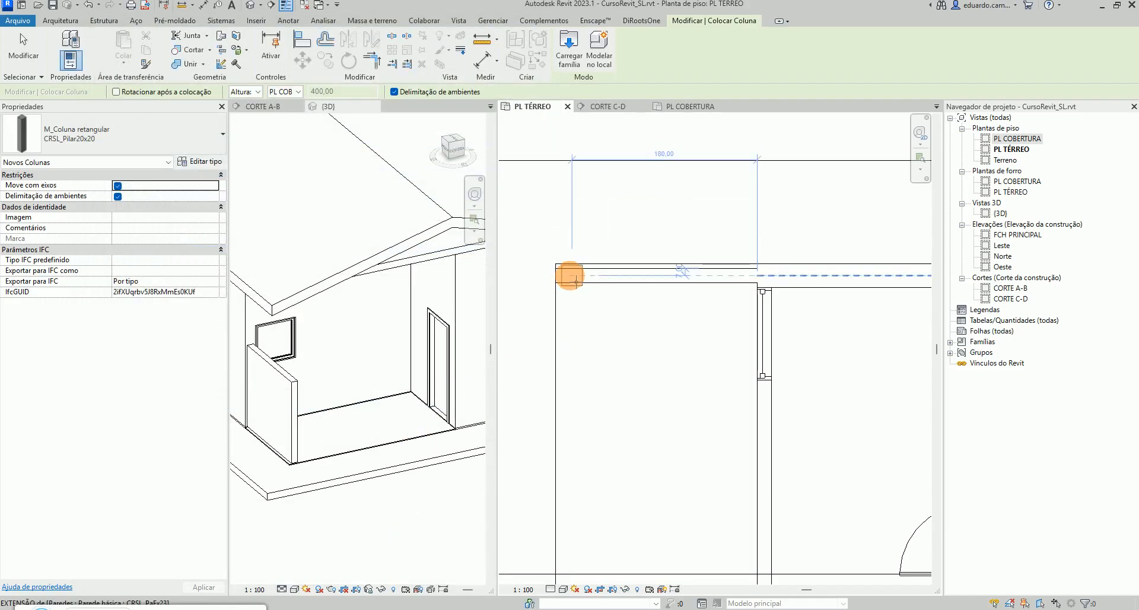
# Place a CRSL_Pilar20x20 column at the upper-left wall corner on PL TÉRREO
pyautogui.scroll(3, 571, 276)
pyautogui.scroll(-3, 570, 276)
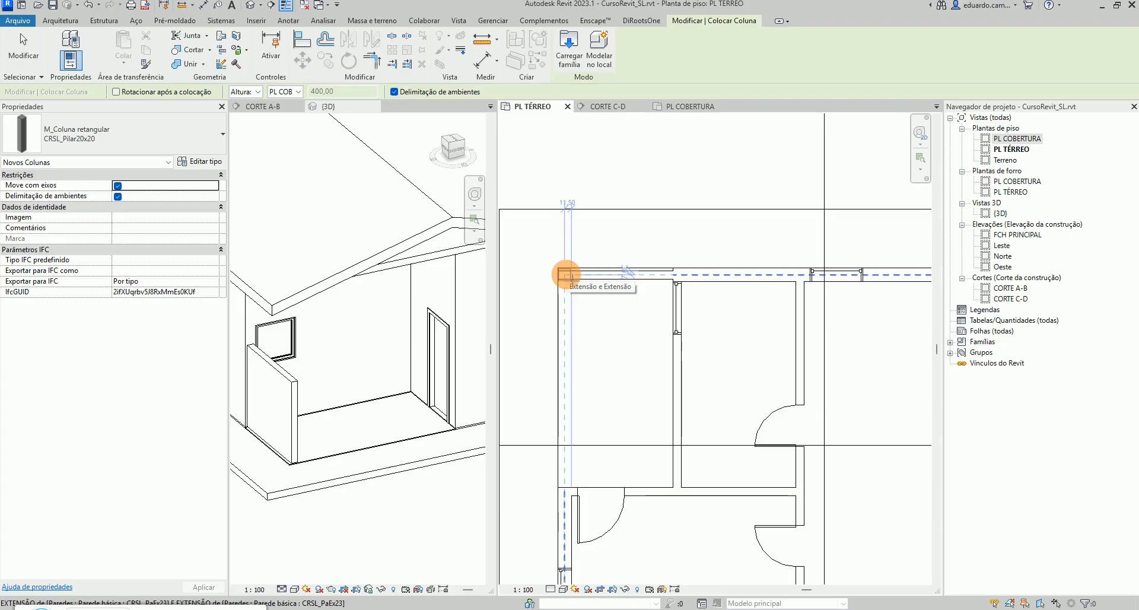
pyautogui.scroll(4, 566, 275)
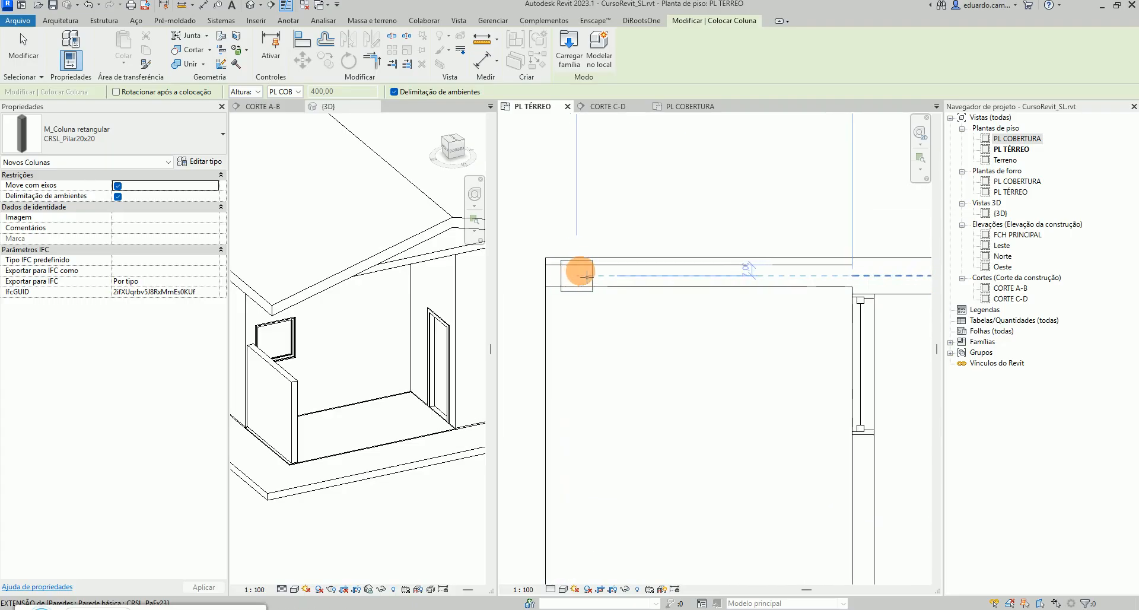
pyautogui.scroll(-3, 558, 275)
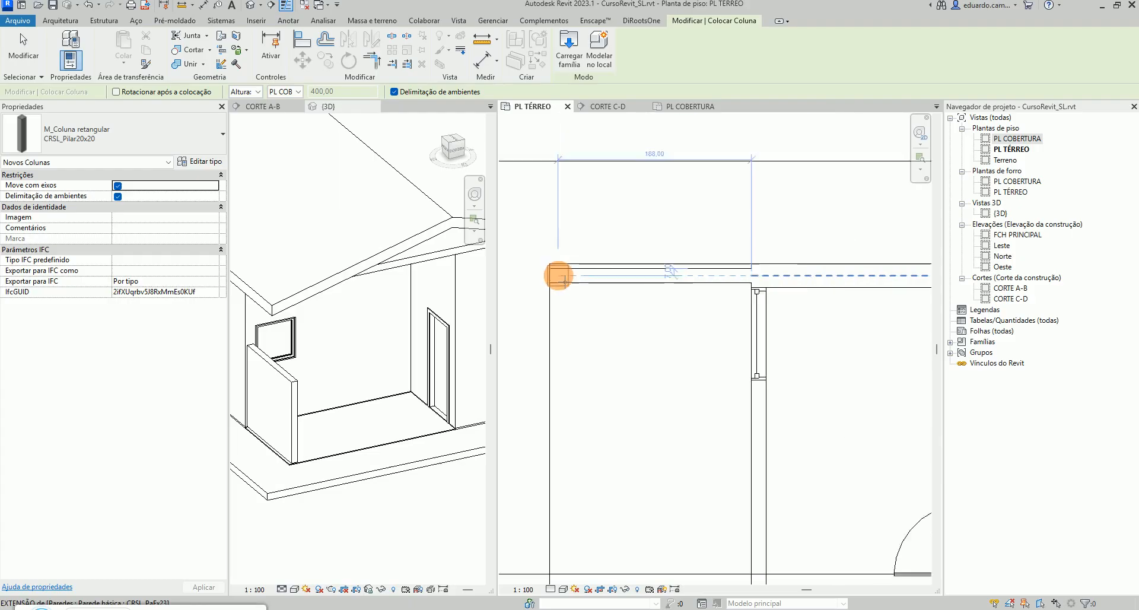
pyautogui.scroll(-2, 557, 275)
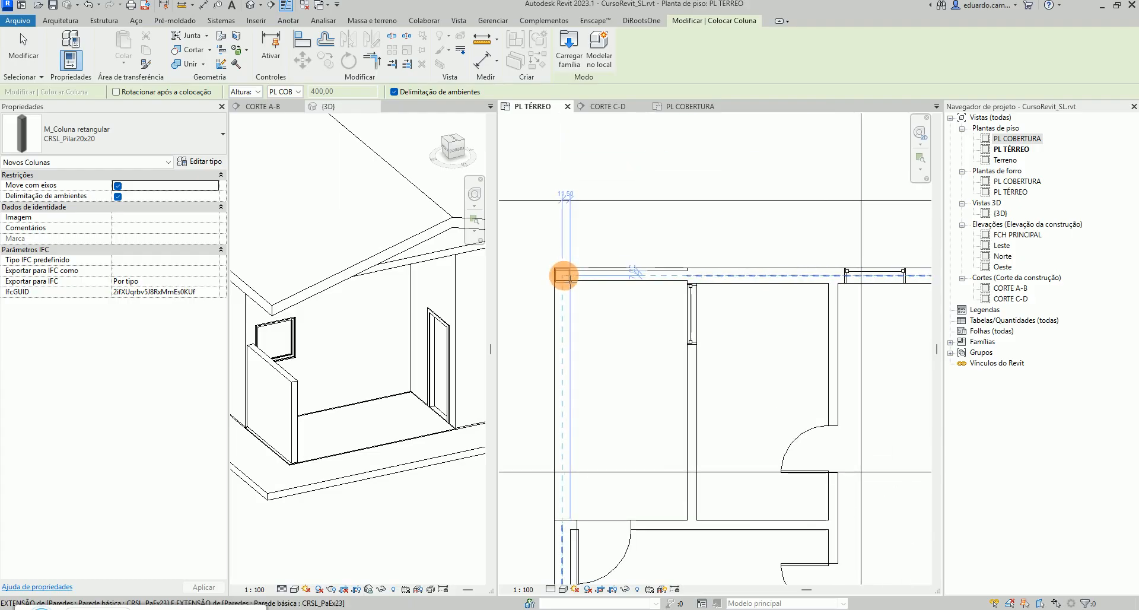
pyautogui.scroll(4, 570, 284)
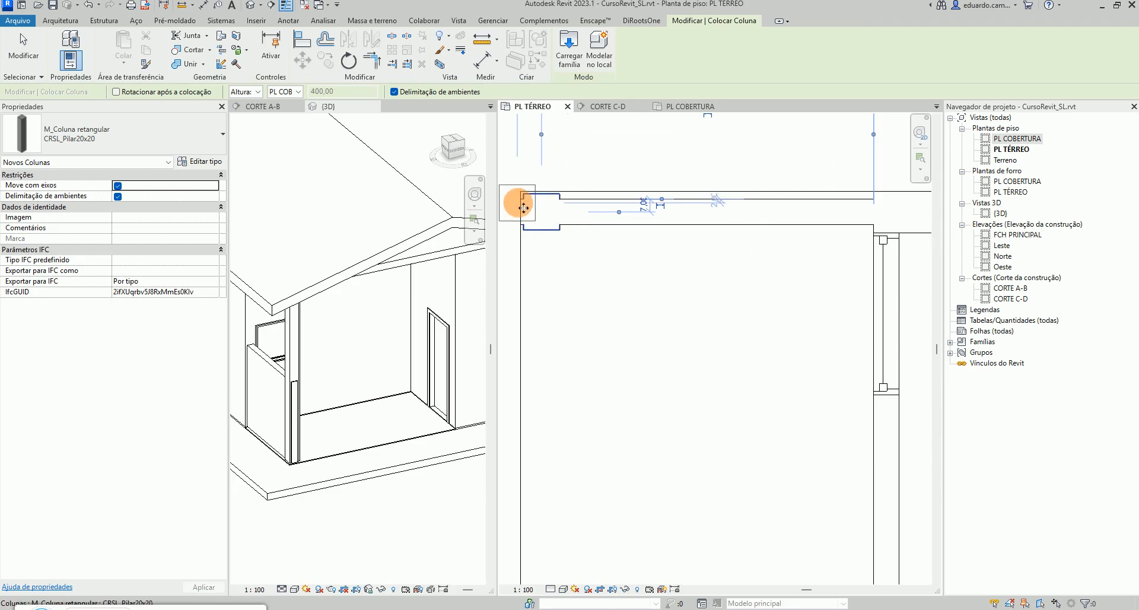
pyautogui.press('Escape')
pyautogui.press('Escape')
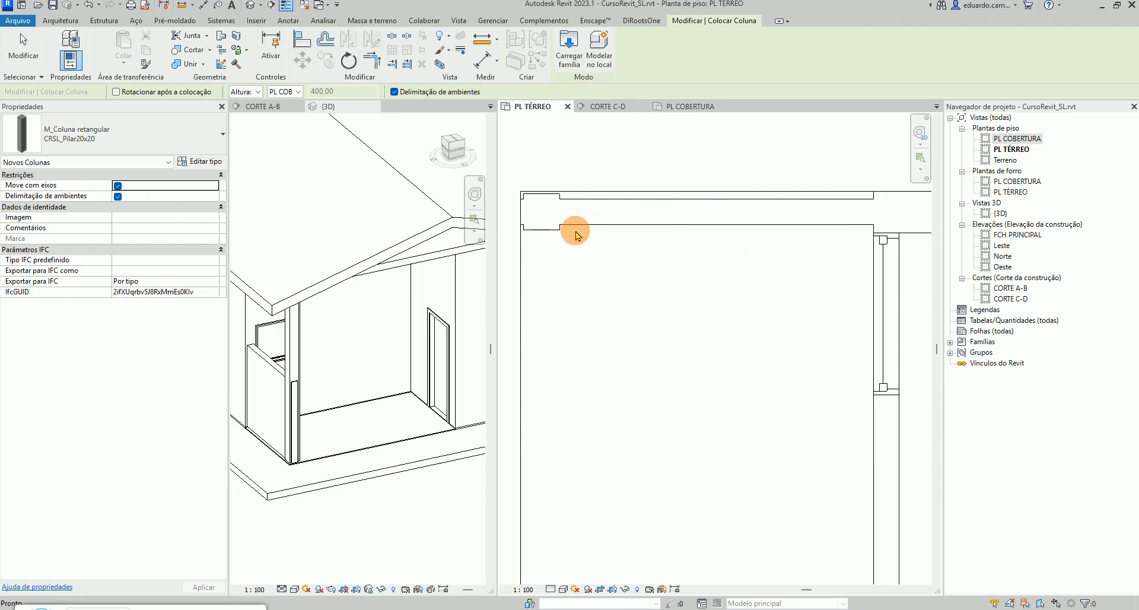
# Pull the top wall's left end back to the column's face, removing the unsatisfied constraints
pyautogui.click(580, 226)
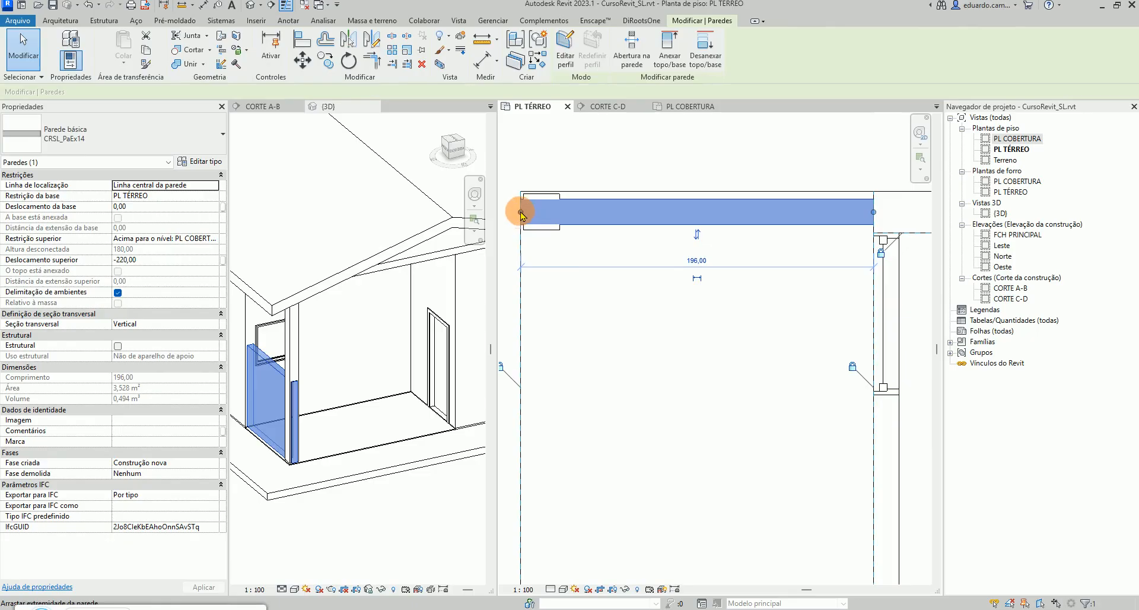
pyautogui.moveTo(521, 215); pyautogui.dragTo(542, 214)
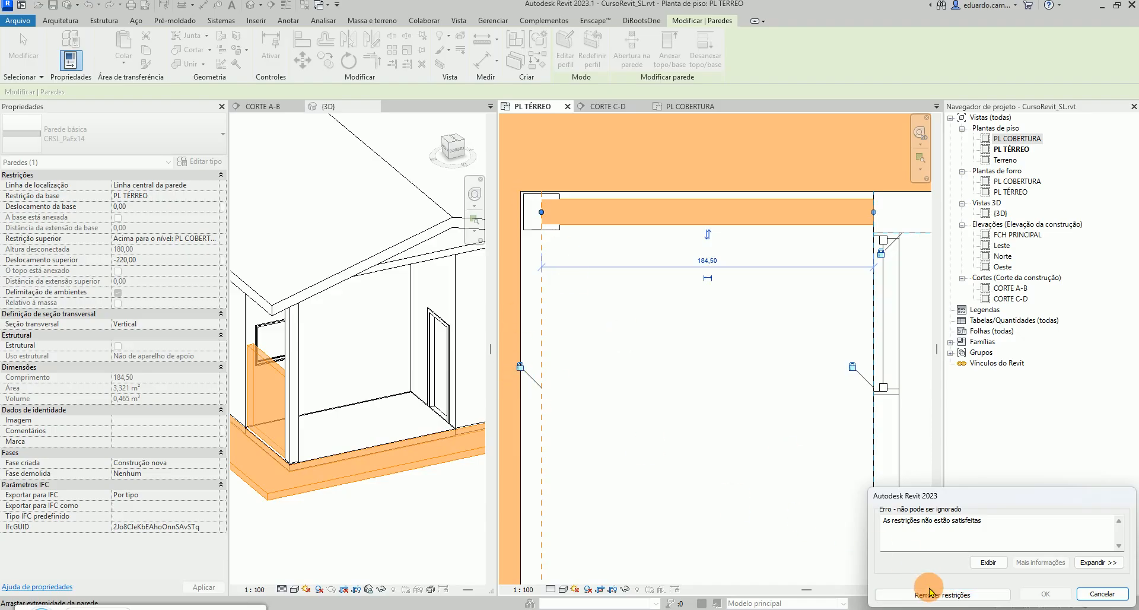
pyautogui.click(889, 594)
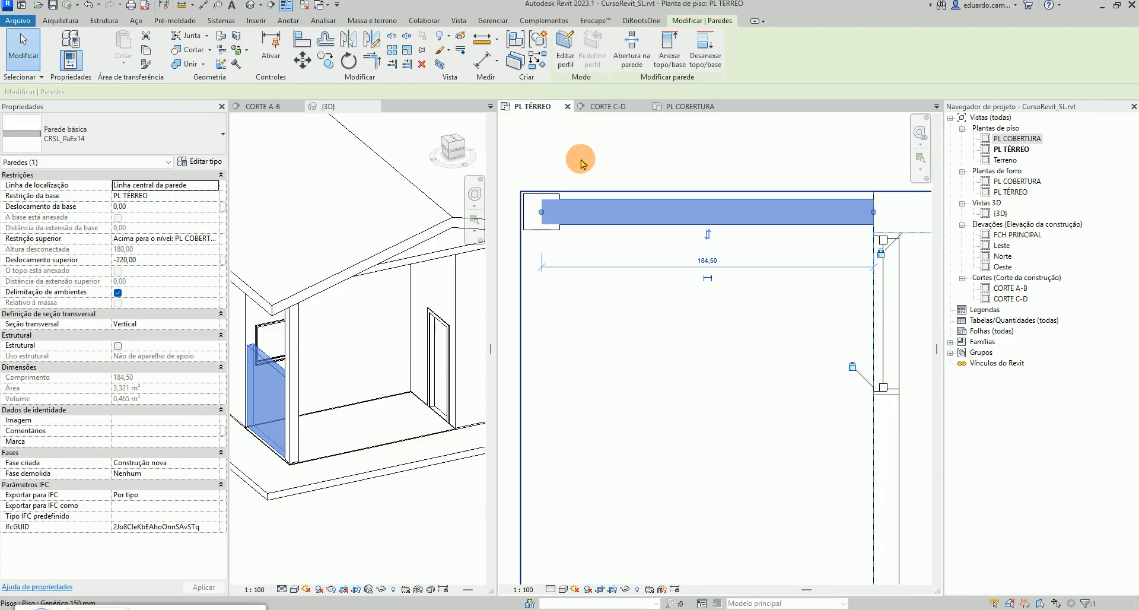
# Attach the top of the CRSL_Pilar20x20 column at the upper-left corner to the roof above, working in the 3D view
pyautogui.click(574, 188)
pyautogui.click(574, 307)
pyautogui.scroll(-5, 560, 290)
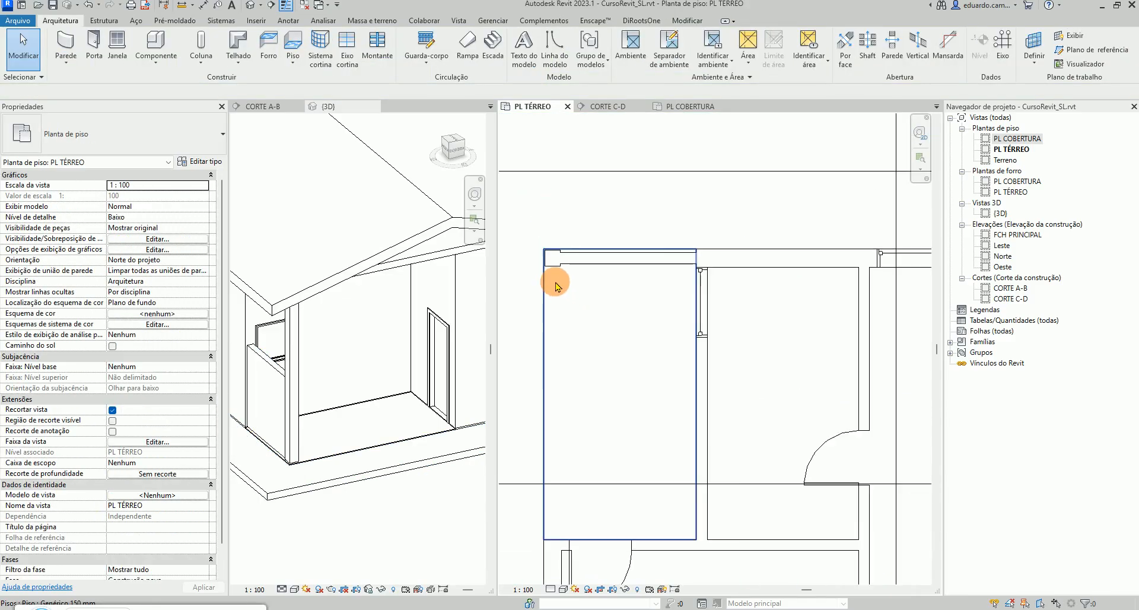
pyautogui.scroll(2, 268, 414)
pyautogui.scroll(2, 287, 410)
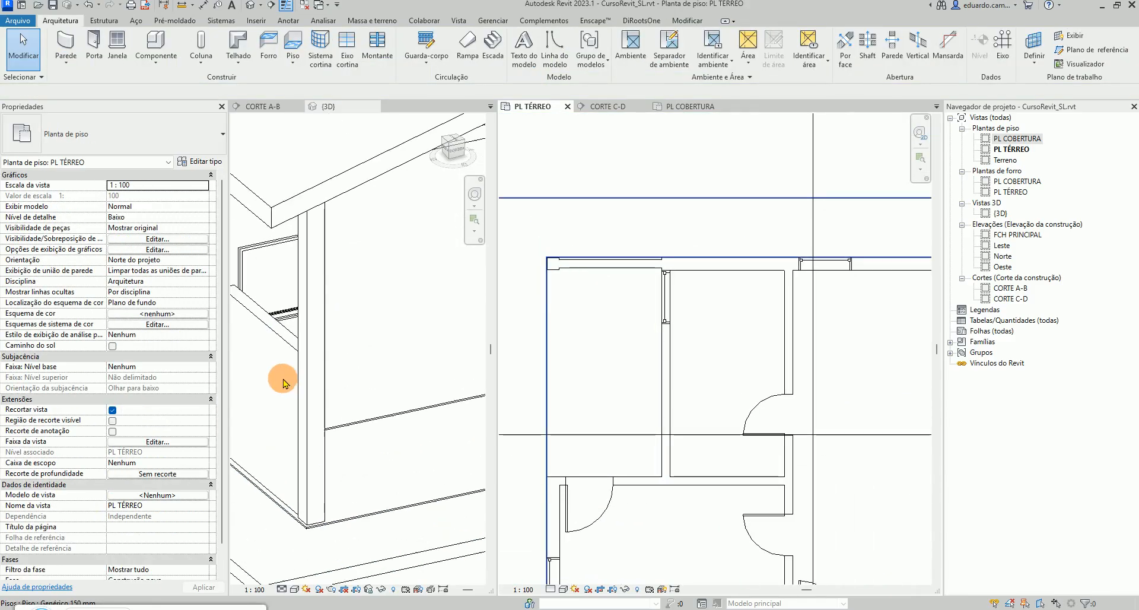
pyautogui.click(321, 400)
pyautogui.keyDown('shift'); pyautogui.moveTo(320, 399); pyautogui.dragTo(357, 285, button='middle'); pyautogui.keyUp('shift')
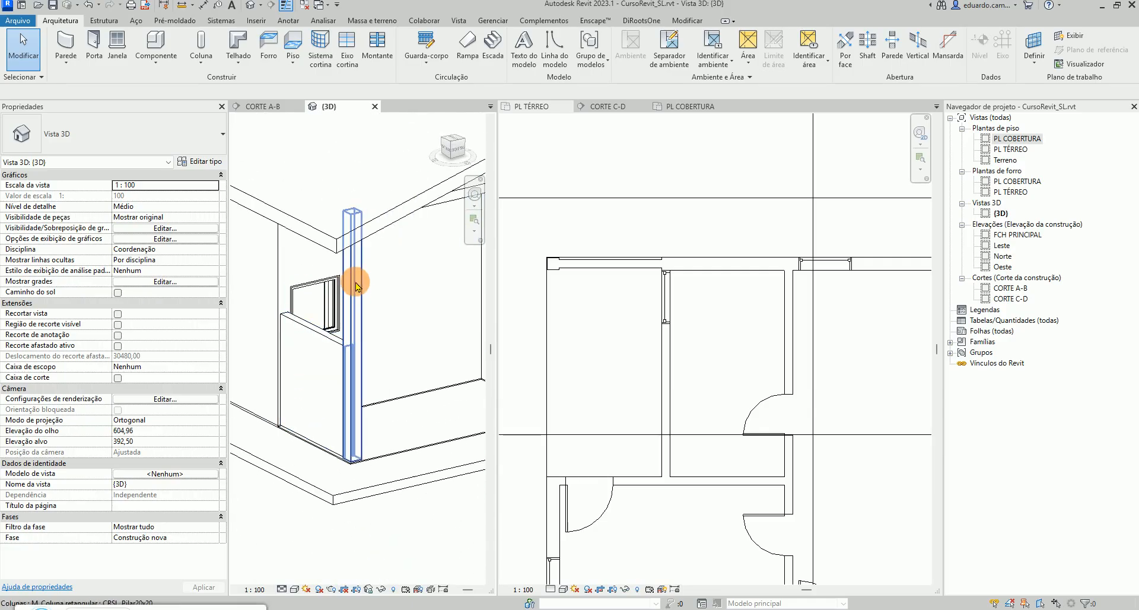
pyautogui.click(358, 283)
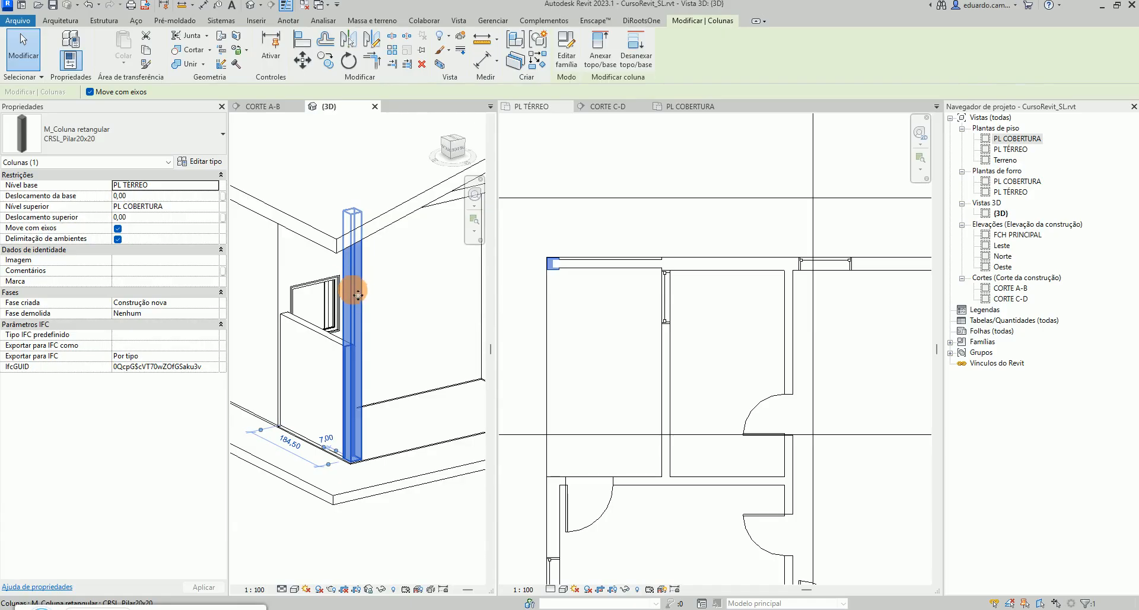
pyautogui.keyDown('shift'); pyautogui.moveTo(358, 295); pyautogui.dragTo(264, 268, button='middle'); pyautogui.keyUp('shift')
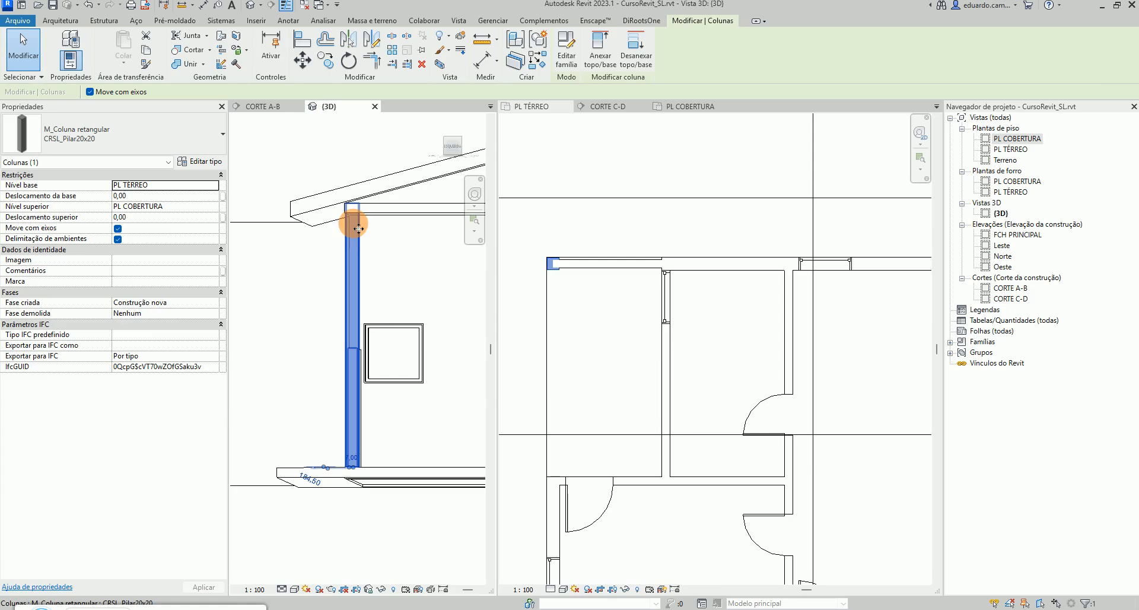
pyautogui.press('Escape')
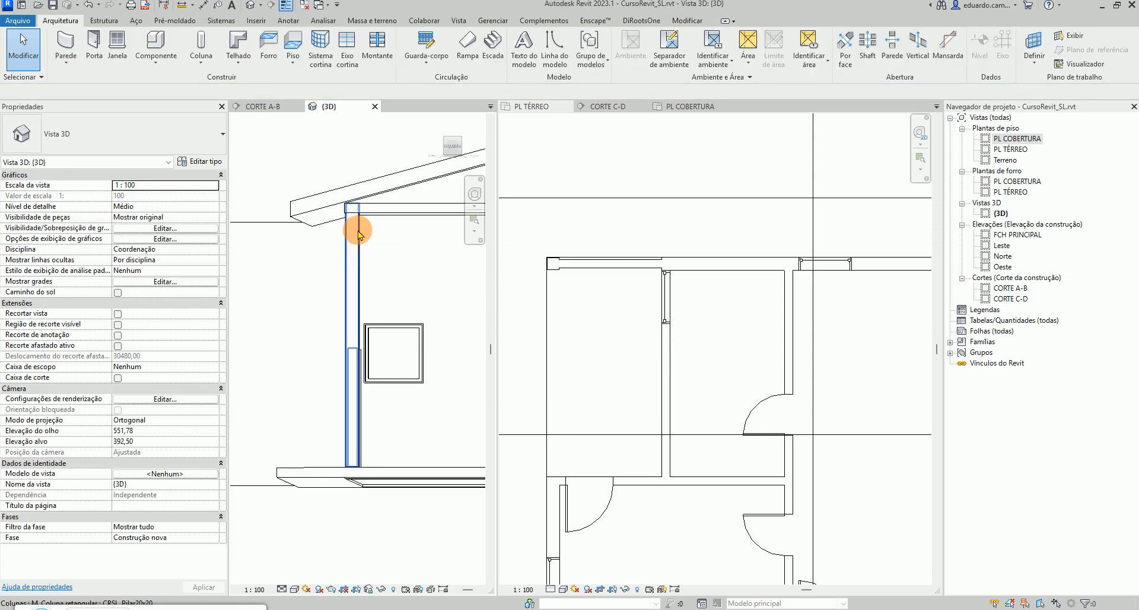
pyautogui.click(358, 233)
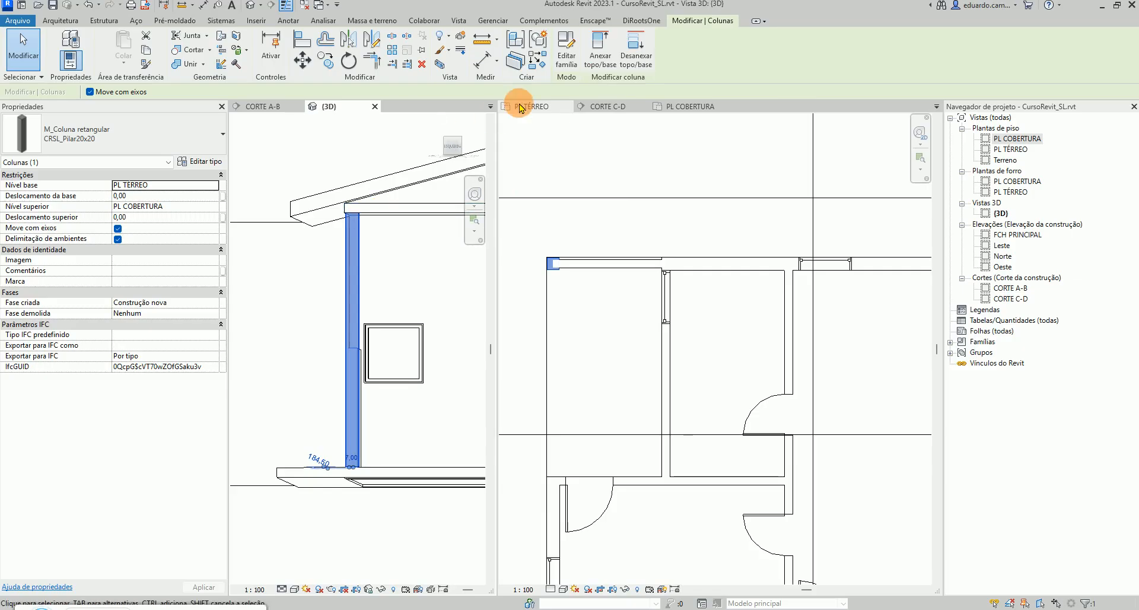
pyautogui.click(599, 49)
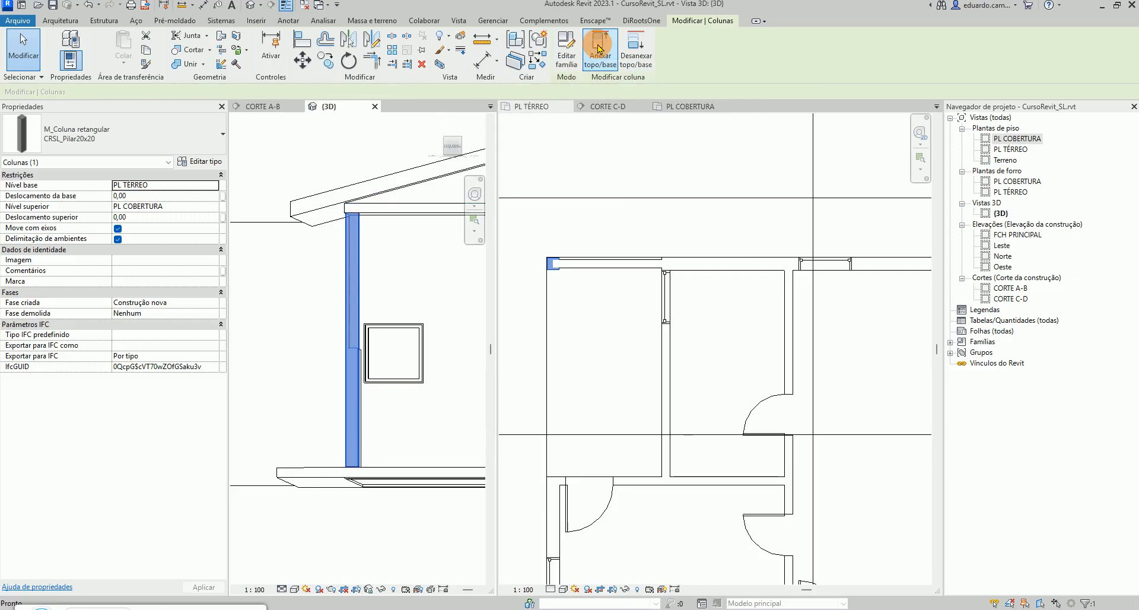
pyautogui.click(376, 208)
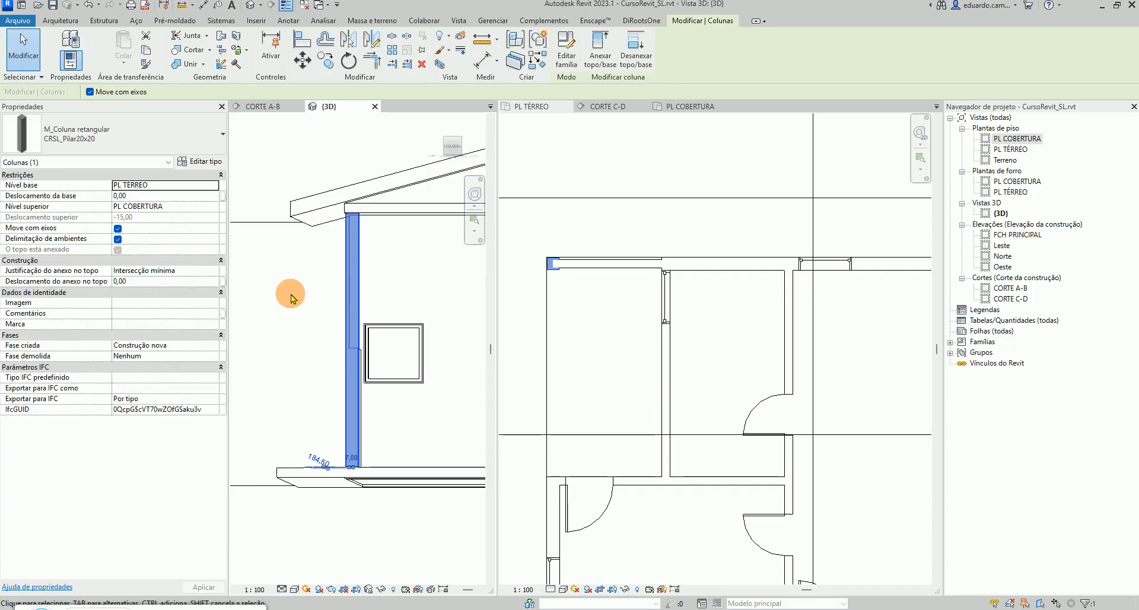
# Orbit and zoom around the 3D view and plan to inspect the attached column and the whole house
pyautogui.scroll(-1, 308, 304)
pyautogui.keyDown('shift'); pyautogui.moveTo(315, 330); pyautogui.dragTo(334, 305, button='middle'); pyautogui.keyUp('shift')
pyautogui.scroll(1, 330, 300)
pyautogui.click(373, 242)
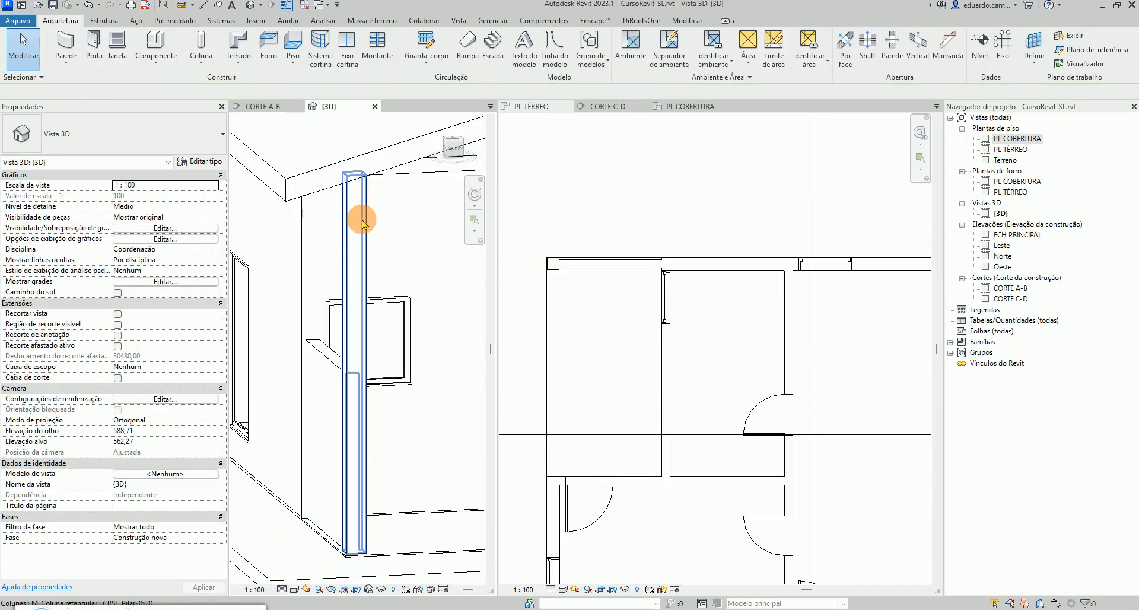
pyautogui.click(362, 223)
pyautogui.keyDown('shift'); pyautogui.moveTo(367, 233); pyautogui.dragTo(389, 242, button='middle'); pyautogui.keyUp('shift')
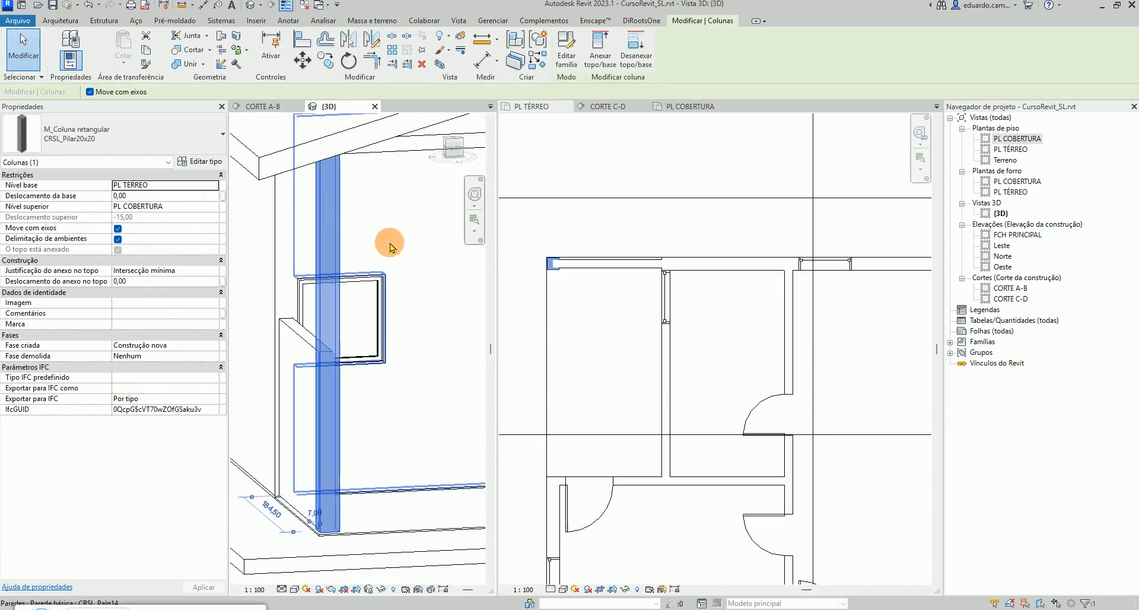
pyautogui.click(382, 521)
pyautogui.keyDown('shift'); pyautogui.moveTo(394, 388); pyautogui.dragTo(338, 171, button='middle'); pyautogui.keyUp('shift')
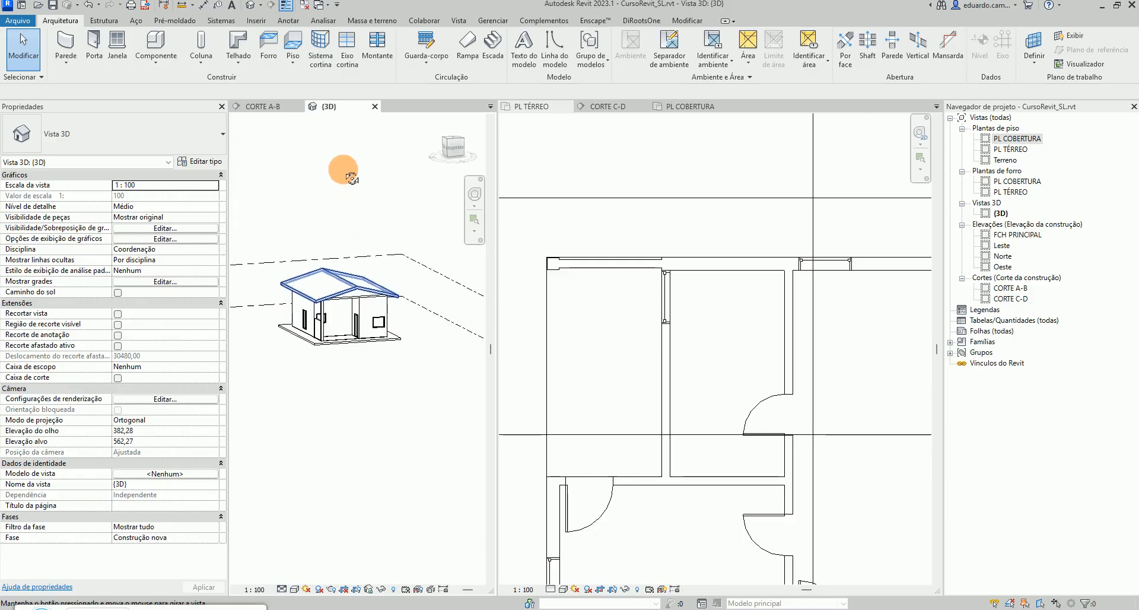
pyautogui.scroll(3, 321, 390)
pyautogui.moveTo(350, 277); pyautogui.dragTo(356, 347, button='middle')
pyautogui.scroll(-3, 410, 424)
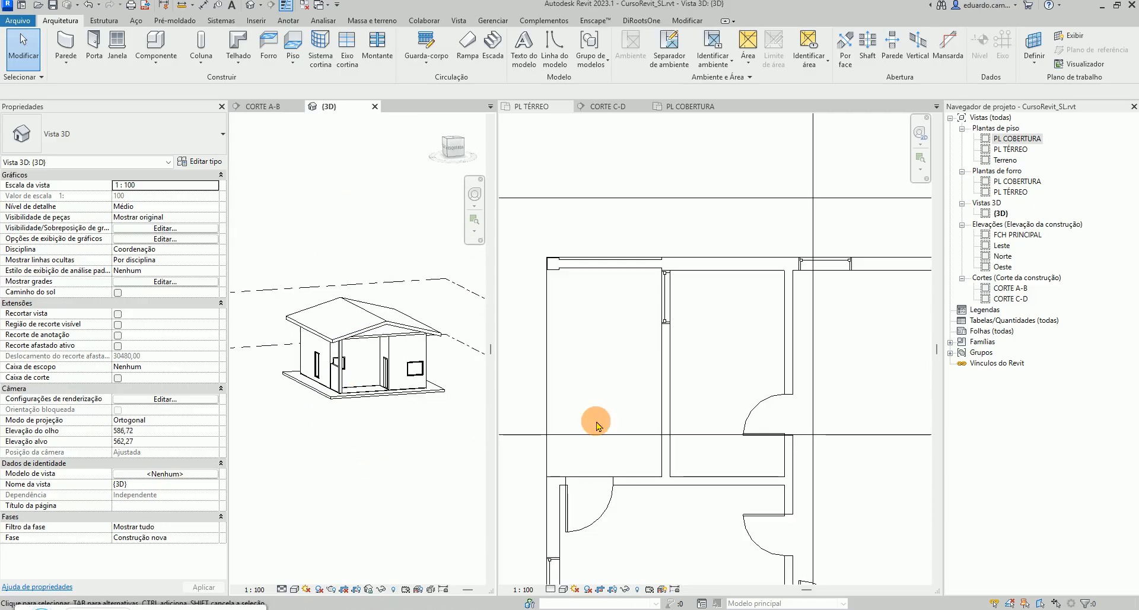
pyautogui.scroll(-4, 623, 402)
pyautogui.scroll(-1, 700, 476)
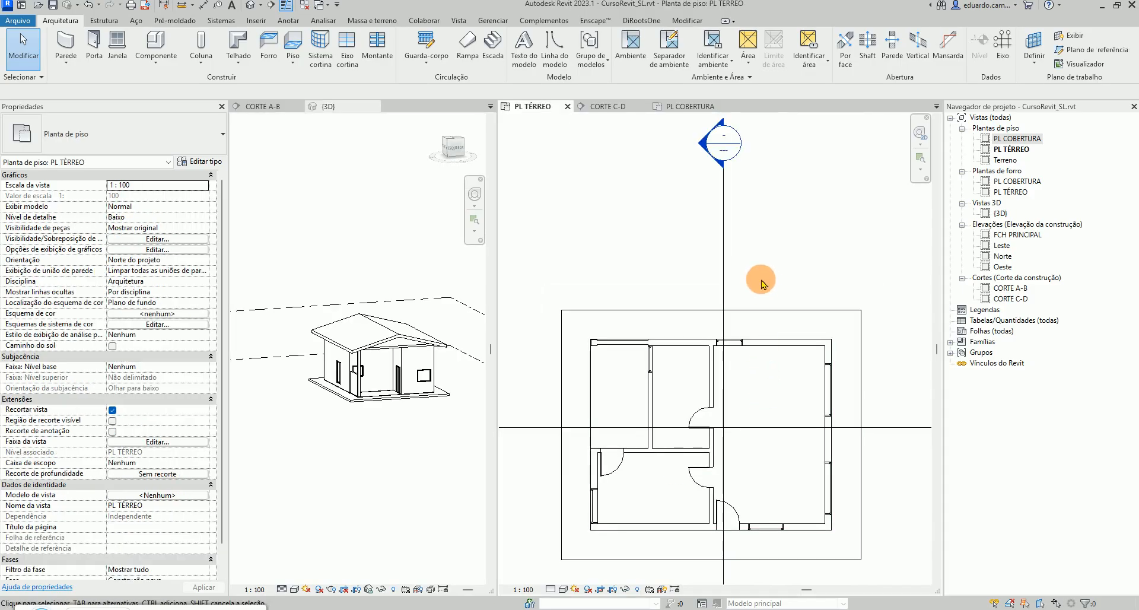
pyautogui.moveTo(761, 280); pyautogui.dragTo(761, 232, button='middle')
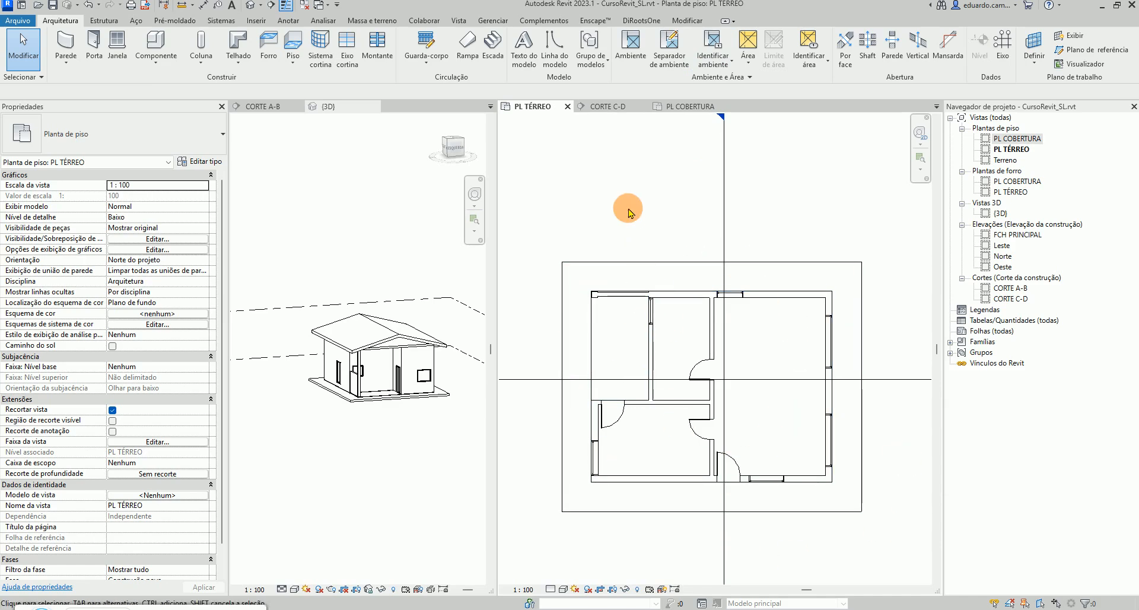
# Shorten the CORTE A-B section line's lower end so it stops closer to the house on PL TÉRREO
pyautogui.scroll(-2, 629, 209)
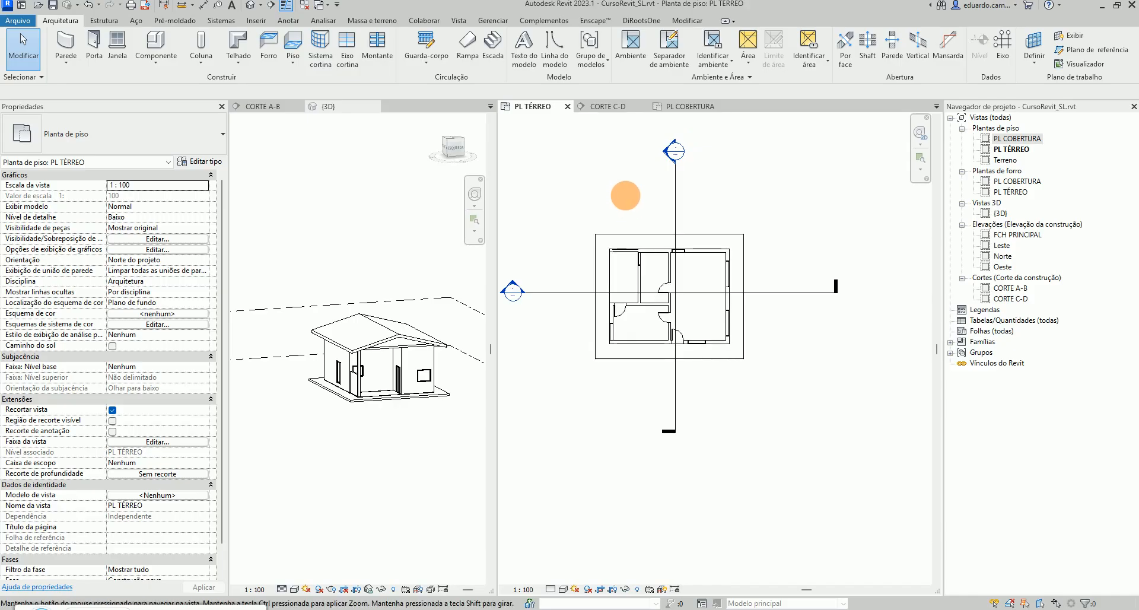
pyautogui.moveTo(627, 197); pyautogui.dragTo(684, 201, button='middle')
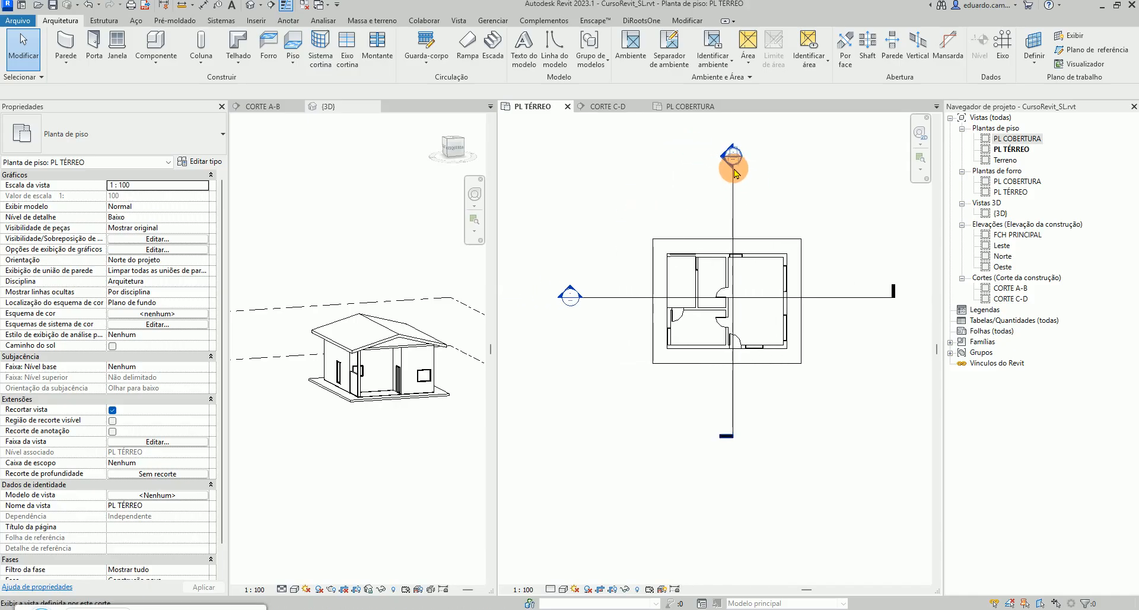
pyautogui.click(734, 188)
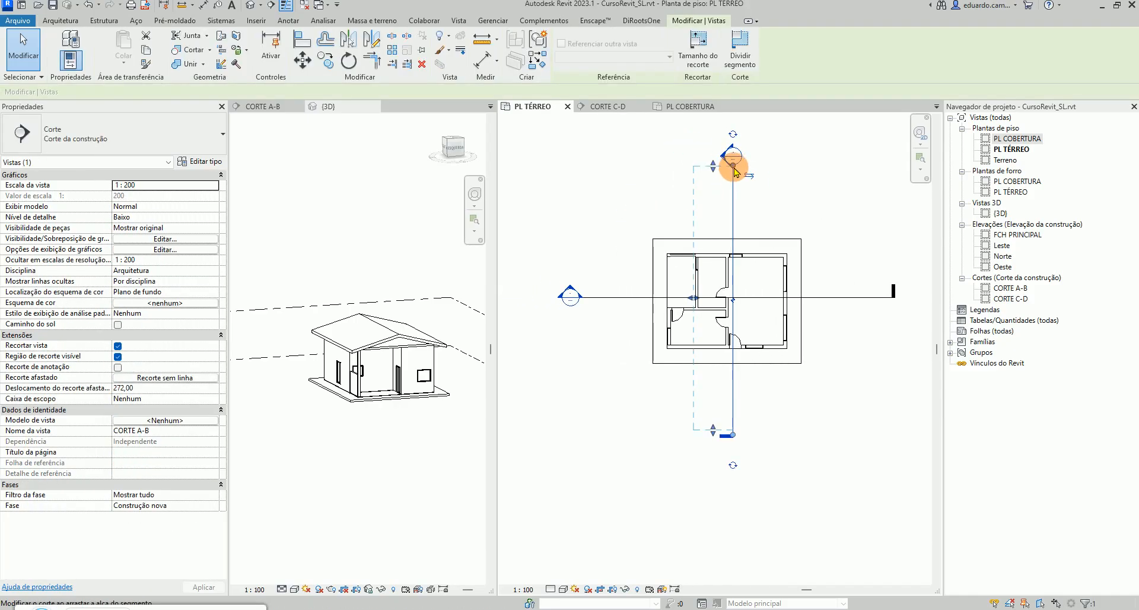
pyautogui.moveTo(729, 218); pyautogui.dragTo(730, 218)
pyautogui.moveTo(736, 437); pyautogui.dragTo(734, 375)
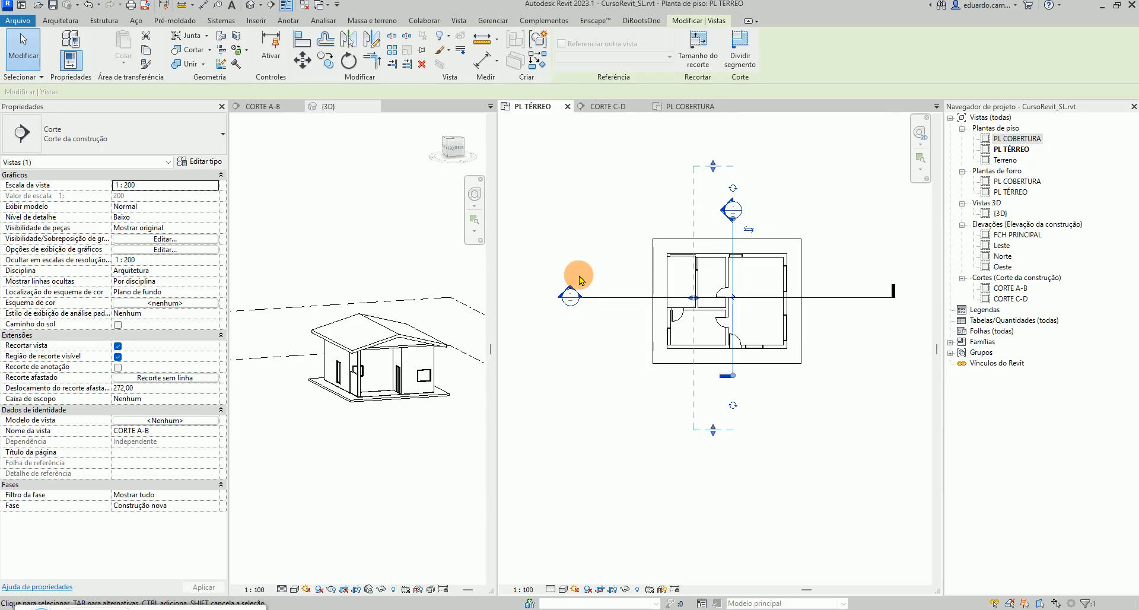
# Shorten both ends of the CORTE C-D section line closer to the house on PL TÉRREO
pyautogui.click(593, 297)
pyautogui.moveTo(580, 297); pyautogui.dragTo(633, 298)
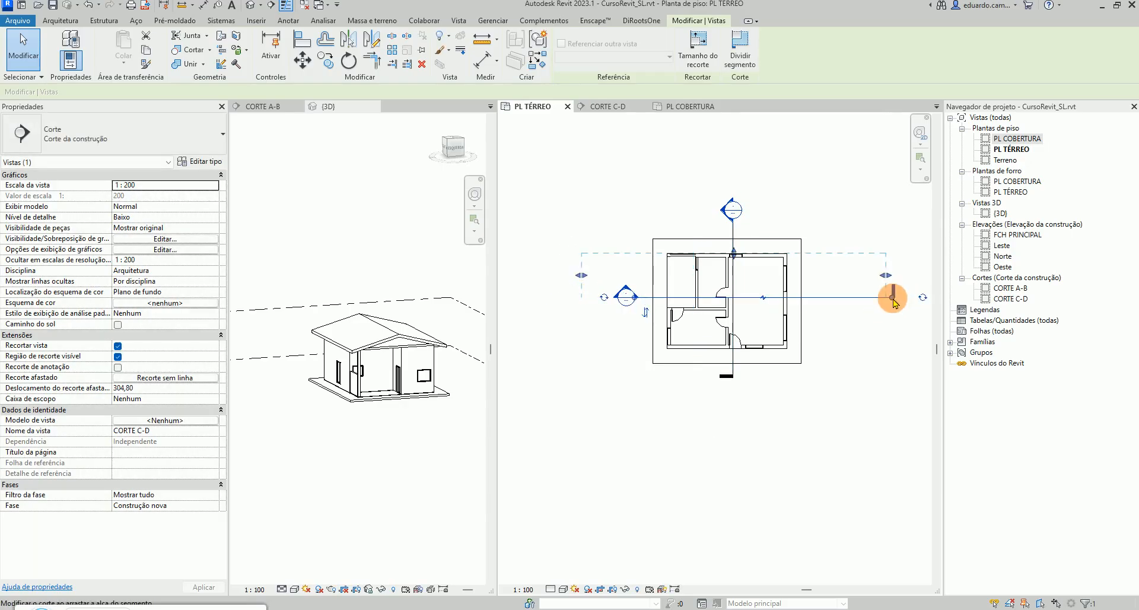
pyautogui.moveTo(893, 298); pyautogui.dragTo(818, 298)
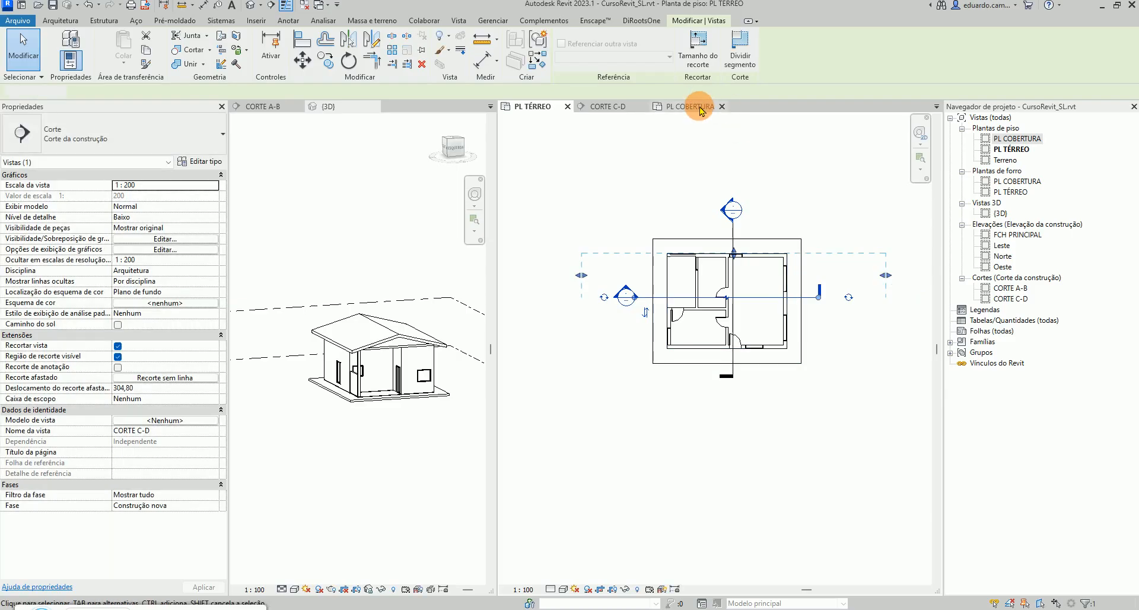
# On PL COBERTURA, pull the CORTE A-B section line's upper end down closer to the roof
pyautogui.click(700, 110)
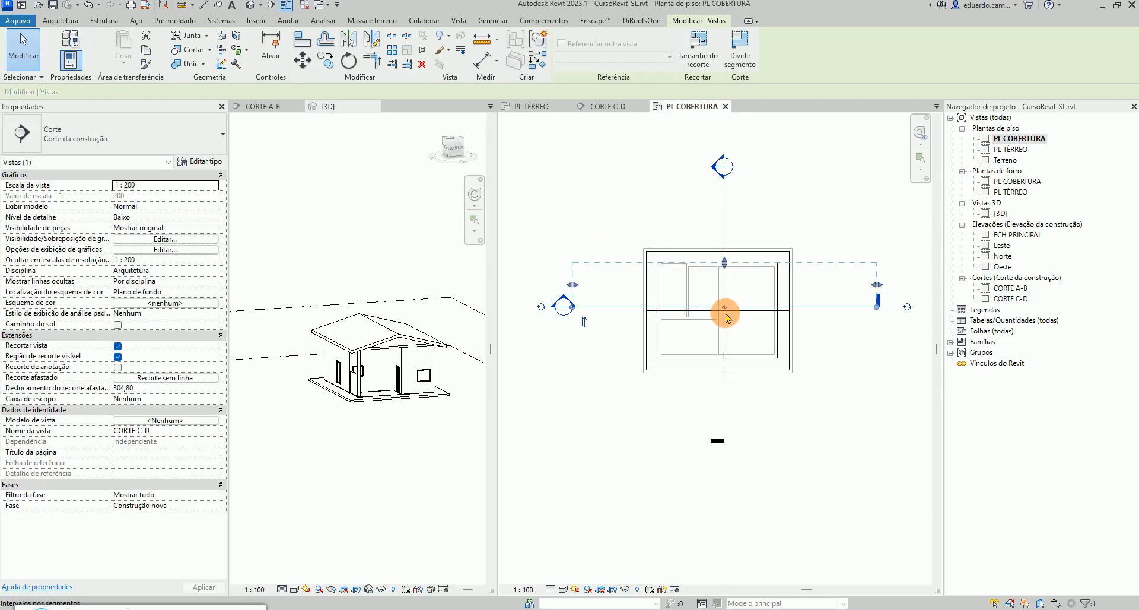
pyautogui.click(724, 212)
pyautogui.moveTo(723, 177); pyautogui.dragTo(727, 236)
# Shorten the CORTE C-D section line's ends and narrow its crop extents to the roof outline on PL COBERTURA
pyautogui.click(608, 306)
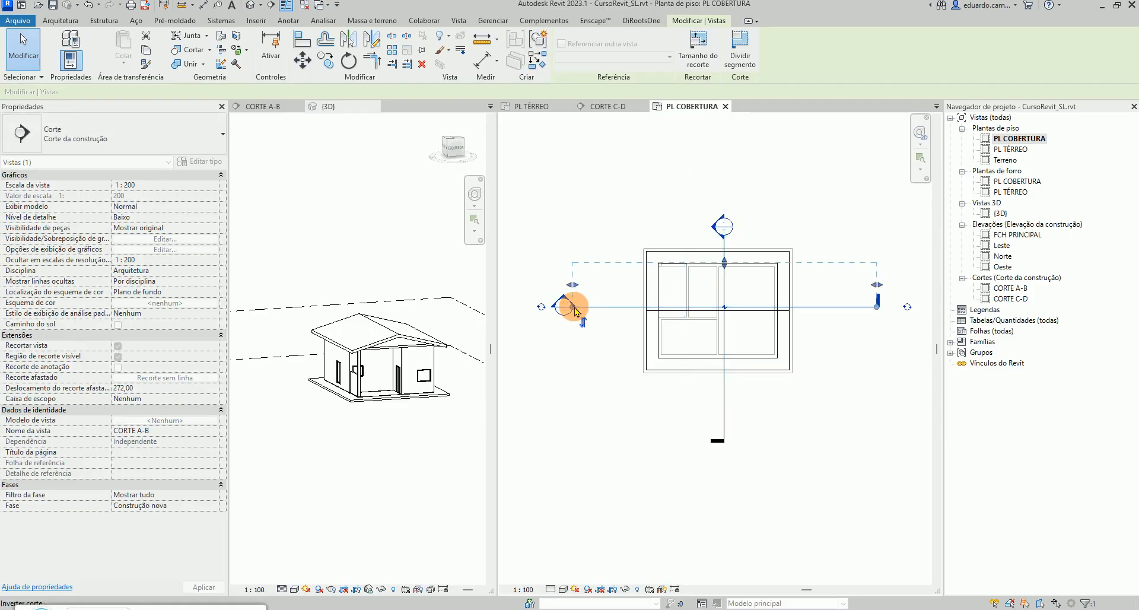
pyautogui.moveTo(574, 310); pyautogui.dragTo(613, 307)
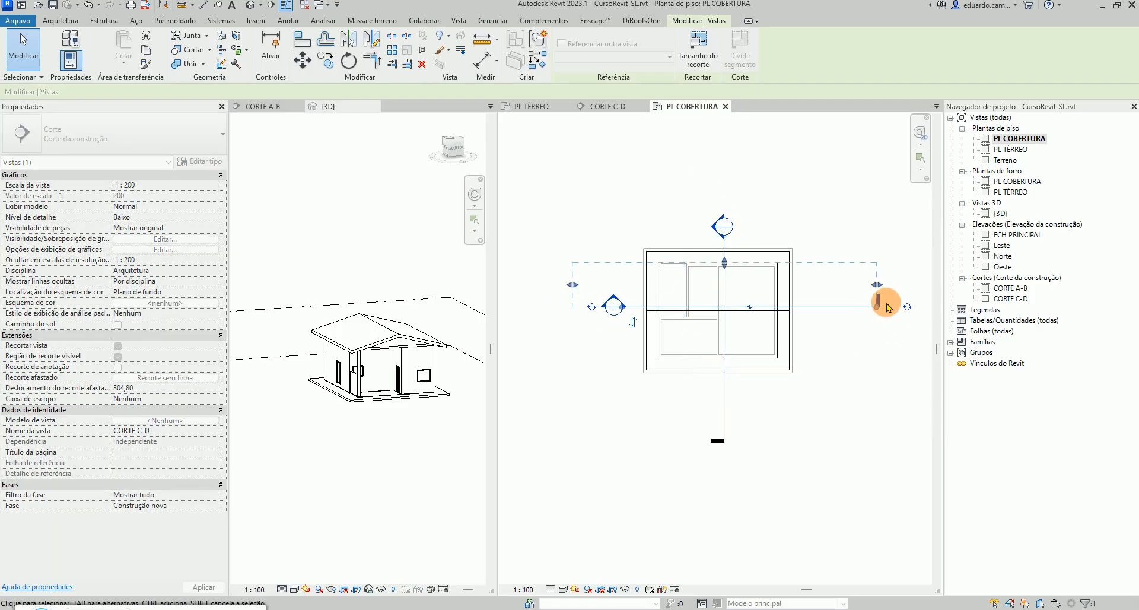
pyautogui.moveTo(887, 307); pyautogui.dragTo(820, 306)
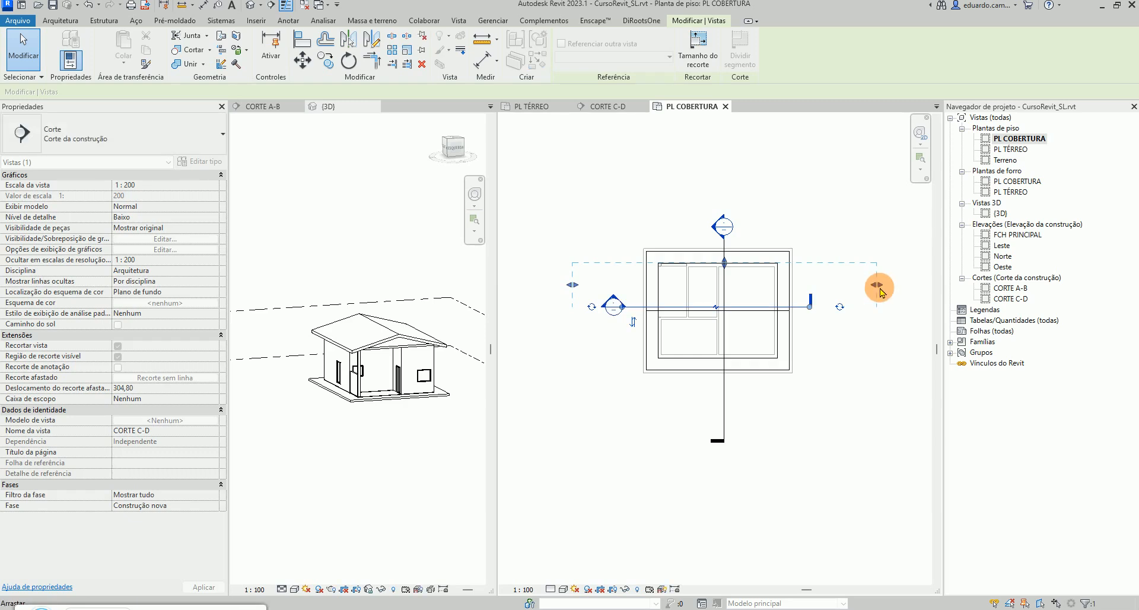
pyautogui.moveTo(879, 286); pyautogui.dragTo(806, 286)
pyautogui.moveTo(573, 286); pyautogui.dragTo(620, 287)
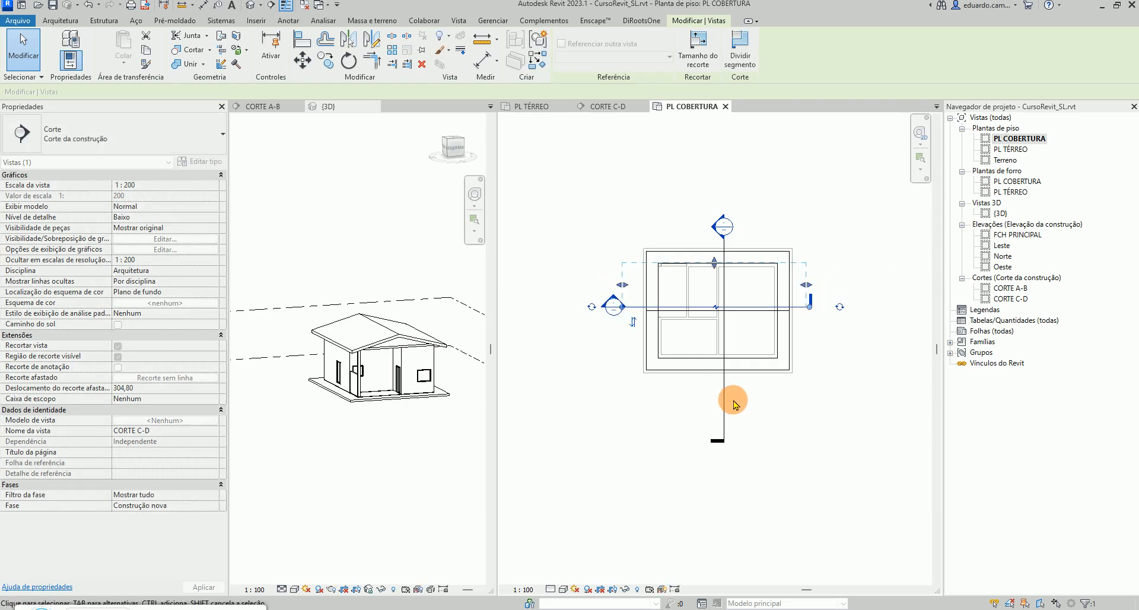
# Shorten CORTE A-B's lower end and tighten its crop extents at both ends around the roof on PL COBERTURA
pyautogui.click(724, 391)
pyautogui.moveTo(734, 436); pyautogui.dragTo(734, 389)
pyautogui.moveTo(704, 449); pyautogui.dragTo(704, 389)
pyautogui.moveTo(704, 176); pyautogui.dragTo(712, 243)
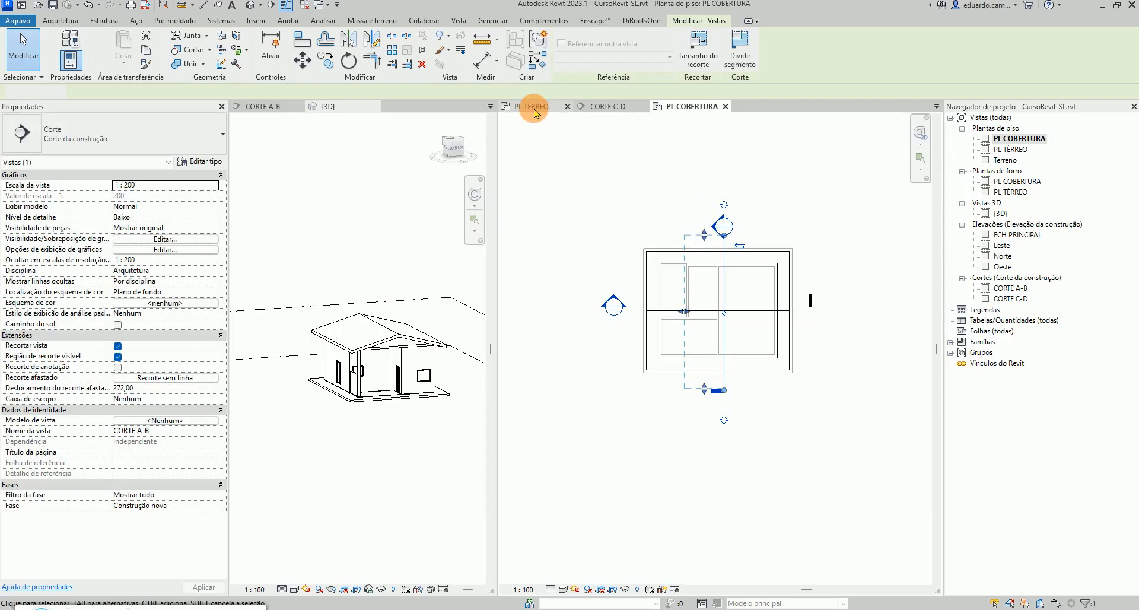
# Return to PL TÉRREO, slightly adjust CORTE A-B's lower end, and check the CORTE C-D section extents
pyautogui.hotkey('ctrl', 'Tab')
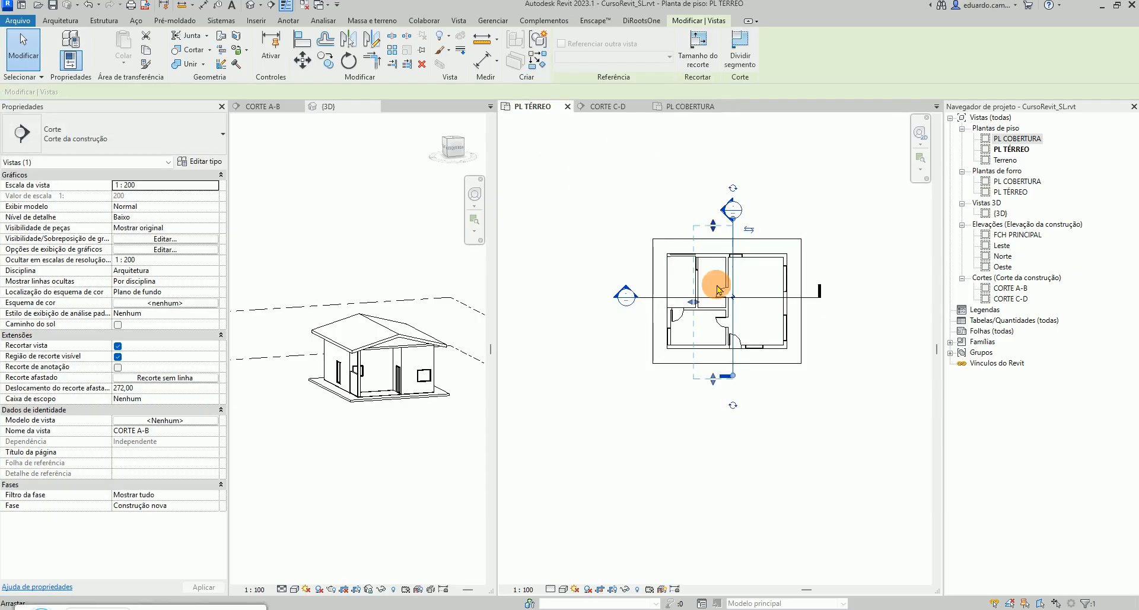
pyautogui.moveTo(715, 378); pyautogui.dragTo(713, 372)
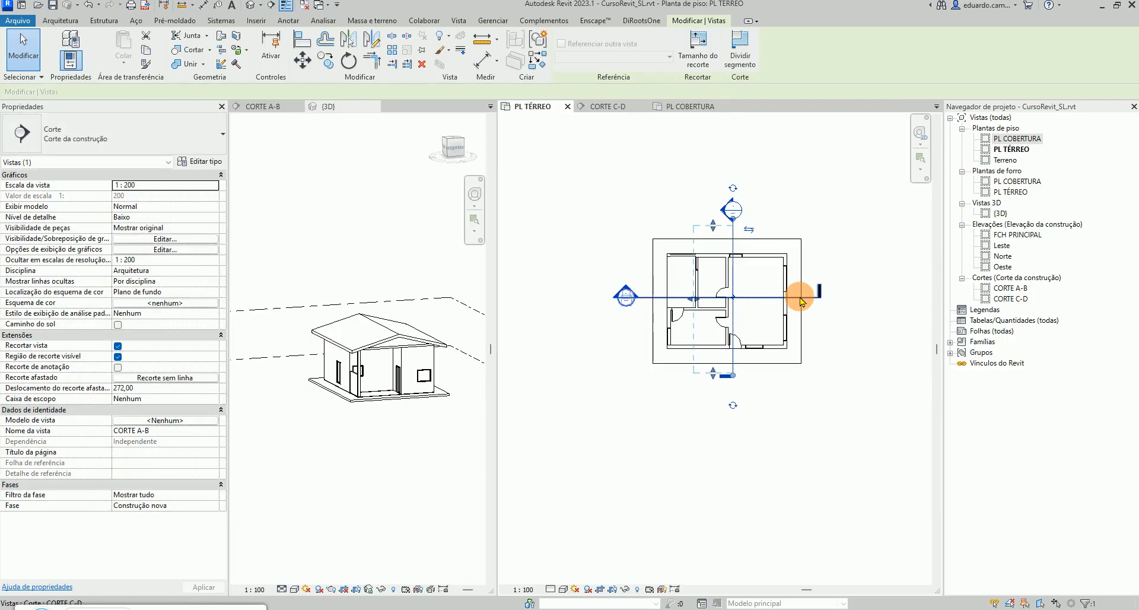
pyautogui.click(812, 299)
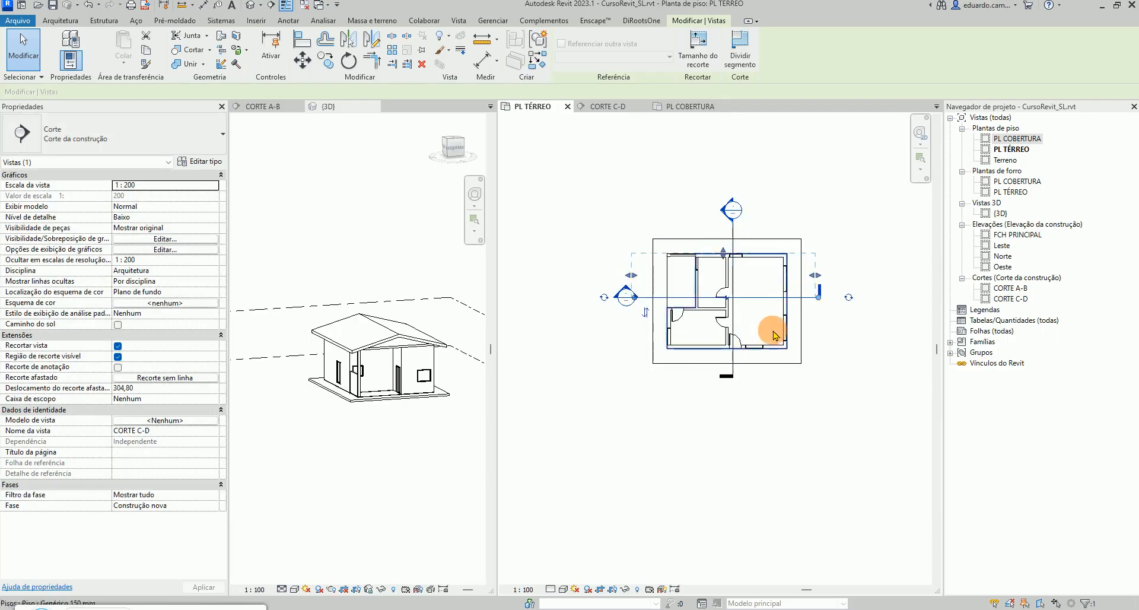
pyautogui.click(801, 436)
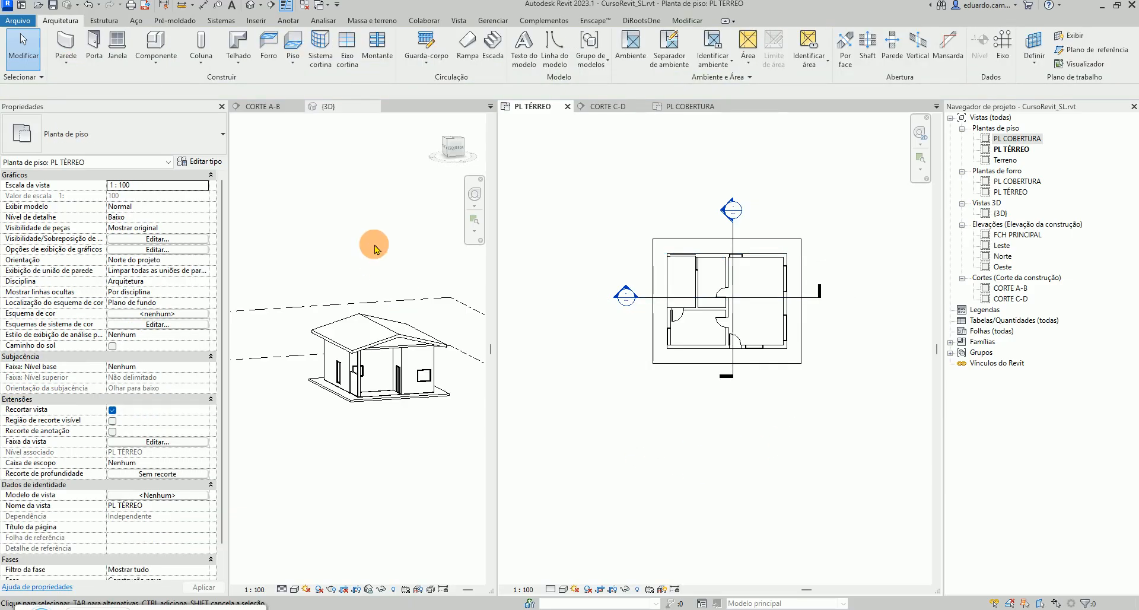